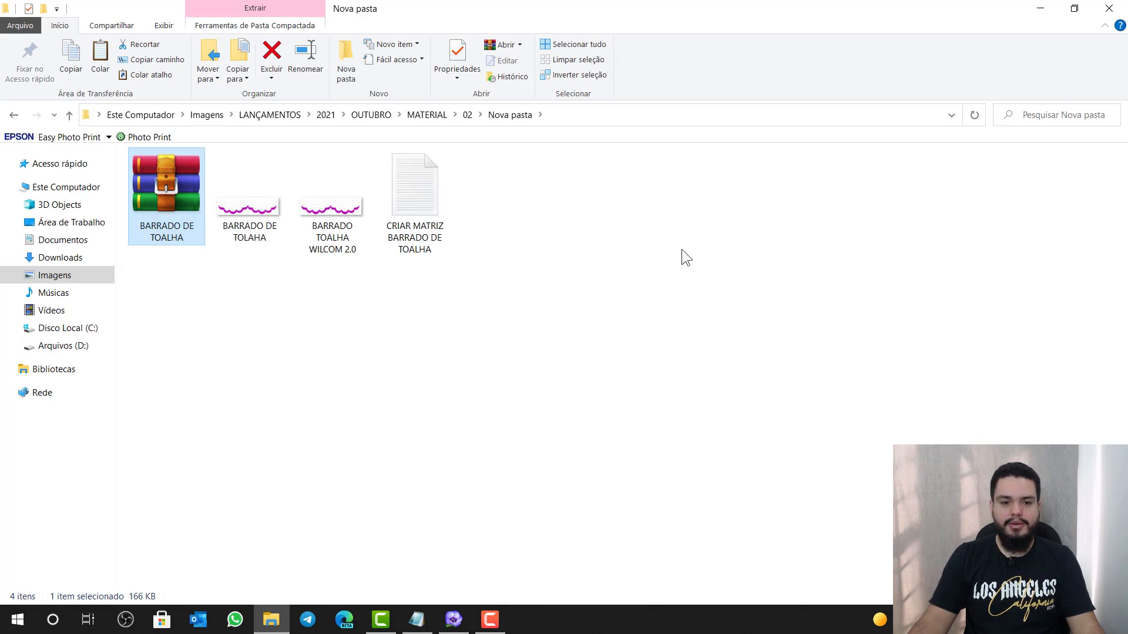
# Preview the BARRADO DE TOLAHA image, then mark step 2 OK in the Notepad checklist
pyautogui.doubleClick(263, 203)
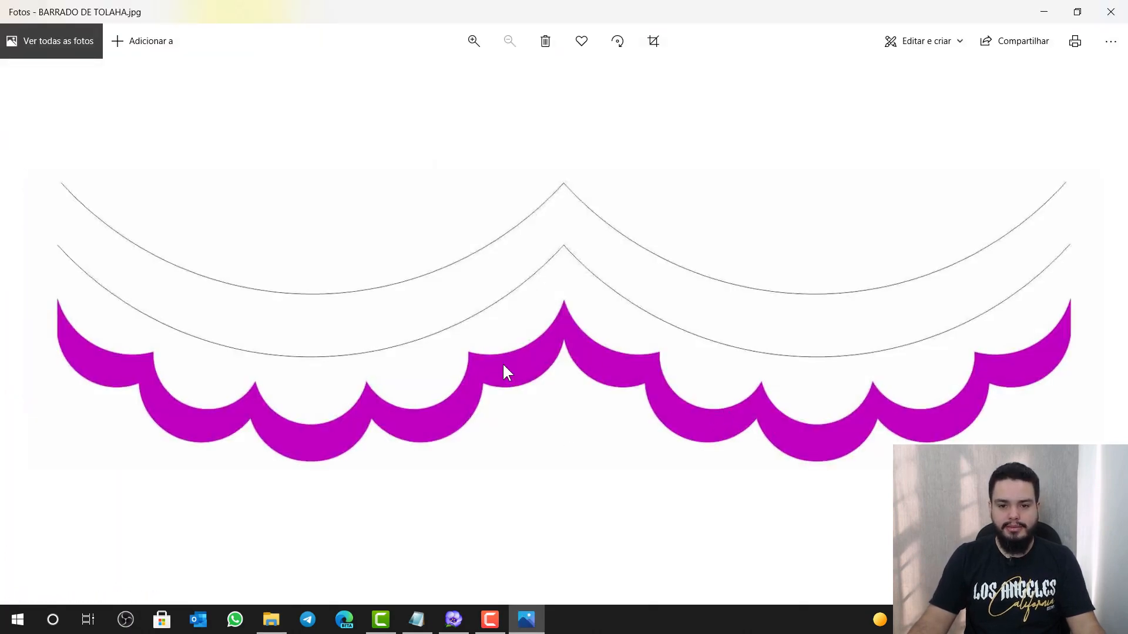
pyautogui.click(1043, 11)
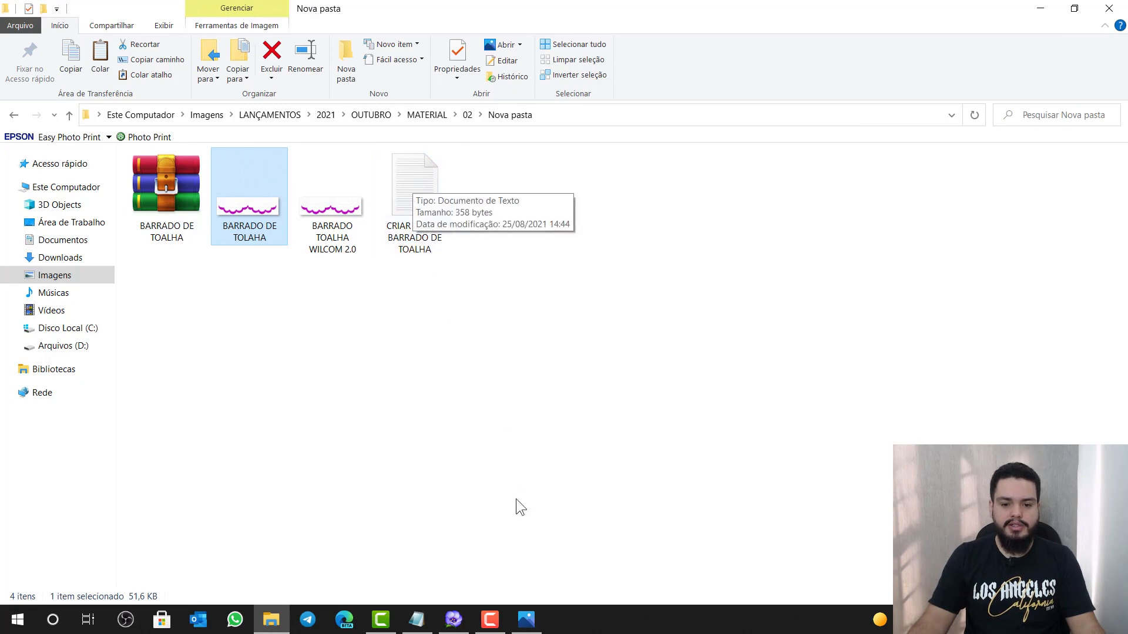
pyautogui.click(417, 619)
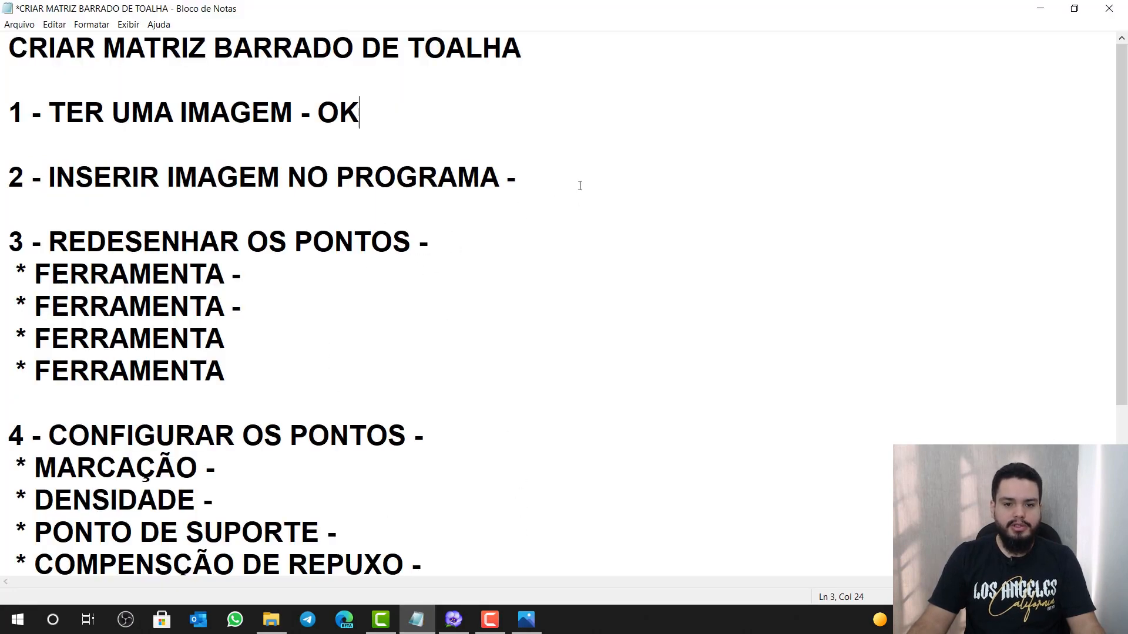
pyautogui.write('OK')
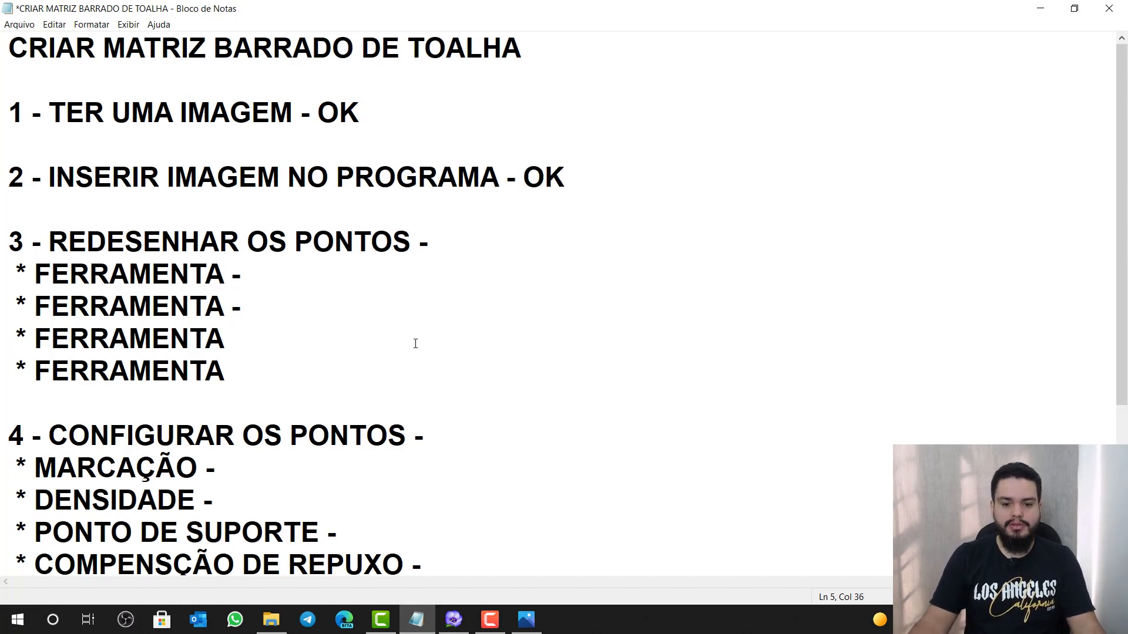
pyautogui.click(453, 620)
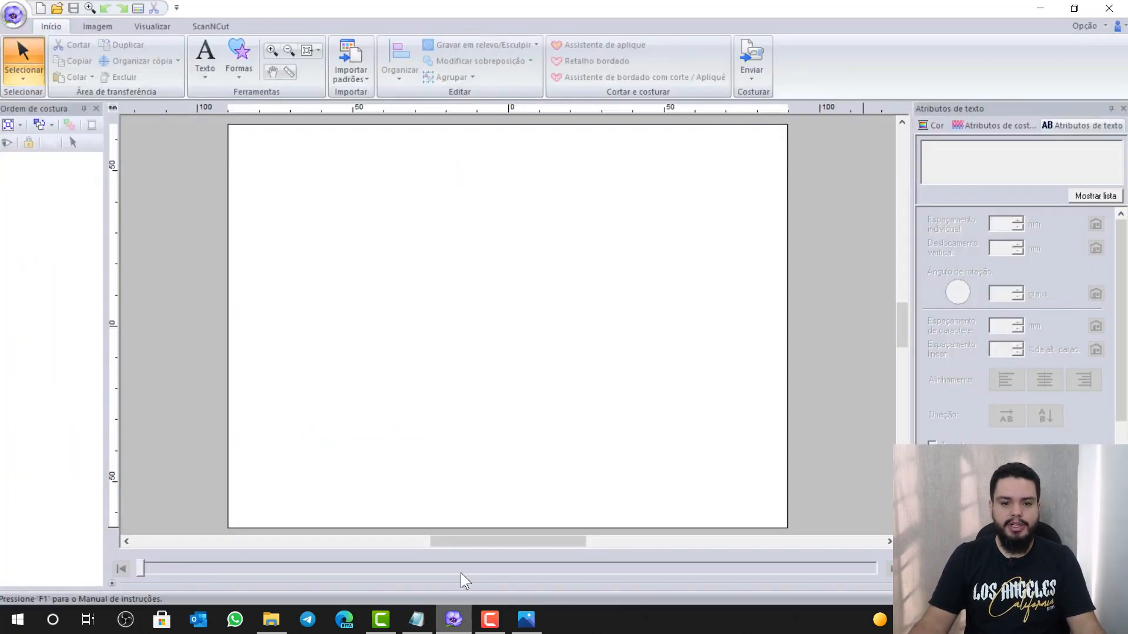
# Import BARRADO DE TOLAHA from file as the background image and deselect it
pyautogui.click(95, 25)
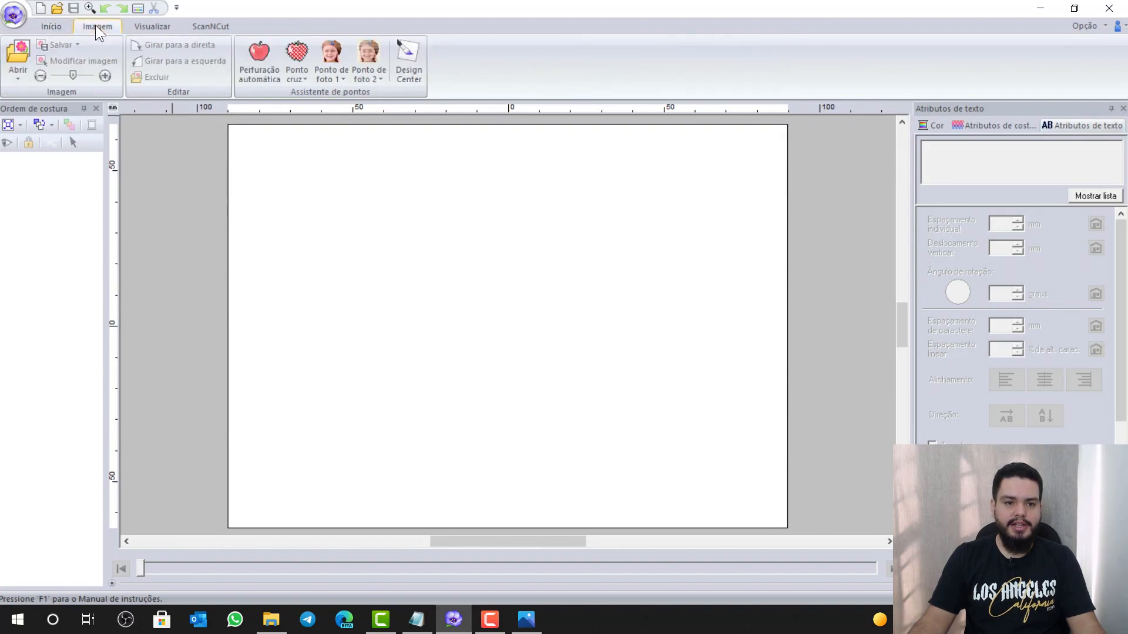
pyautogui.click(12, 69)
pyautogui.click(43, 109)
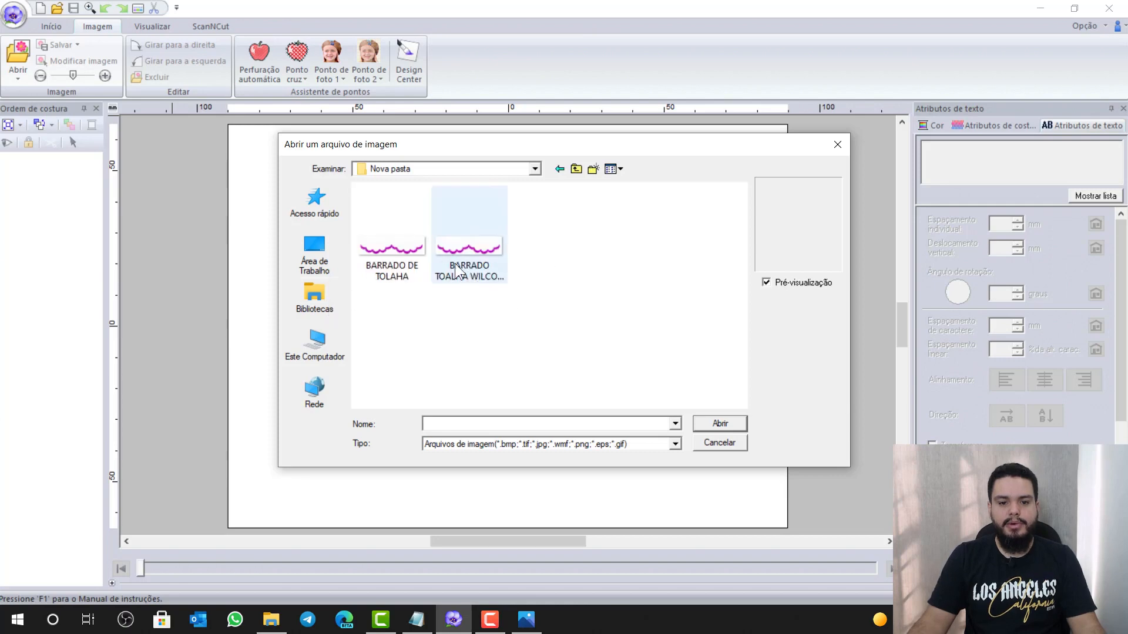
pyautogui.click(395, 252)
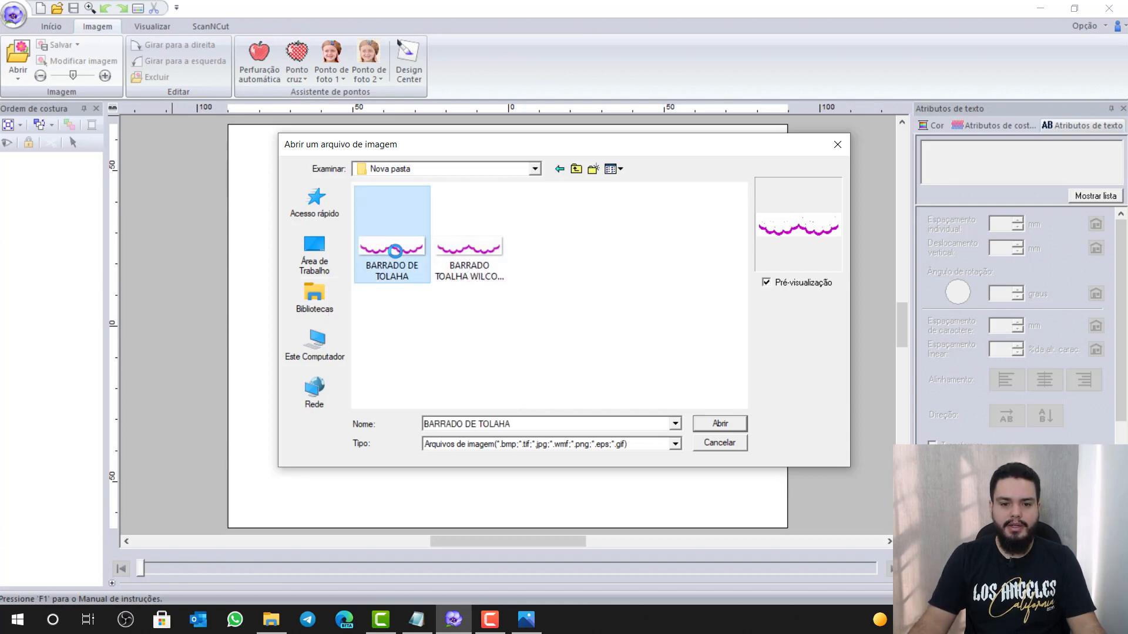
pyautogui.click(727, 424)
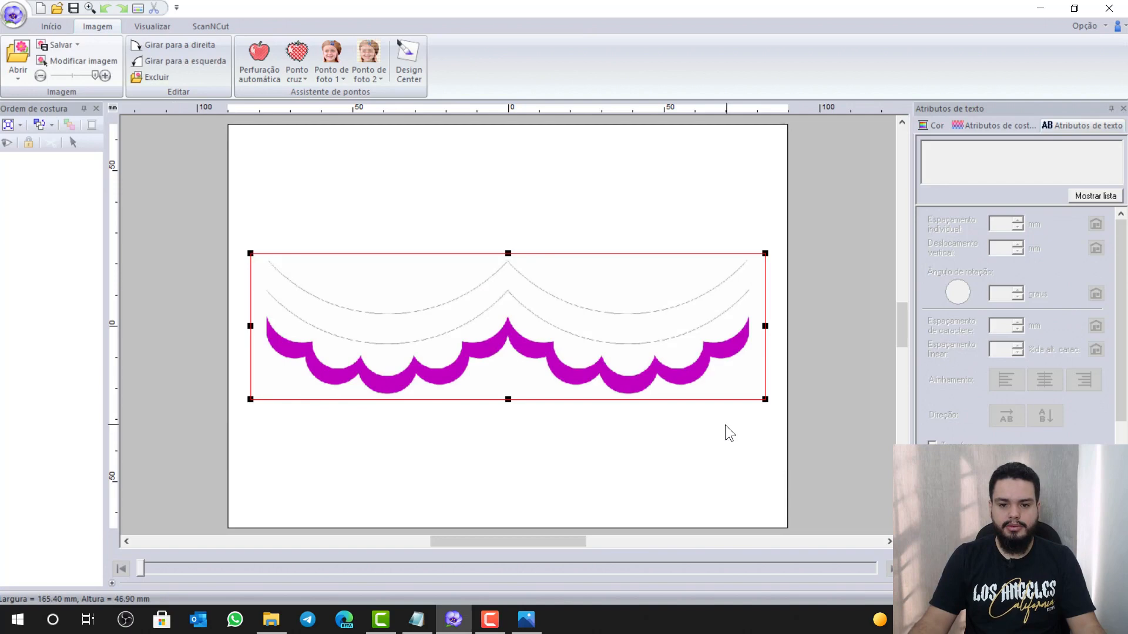
pyautogui.click(709, 197)
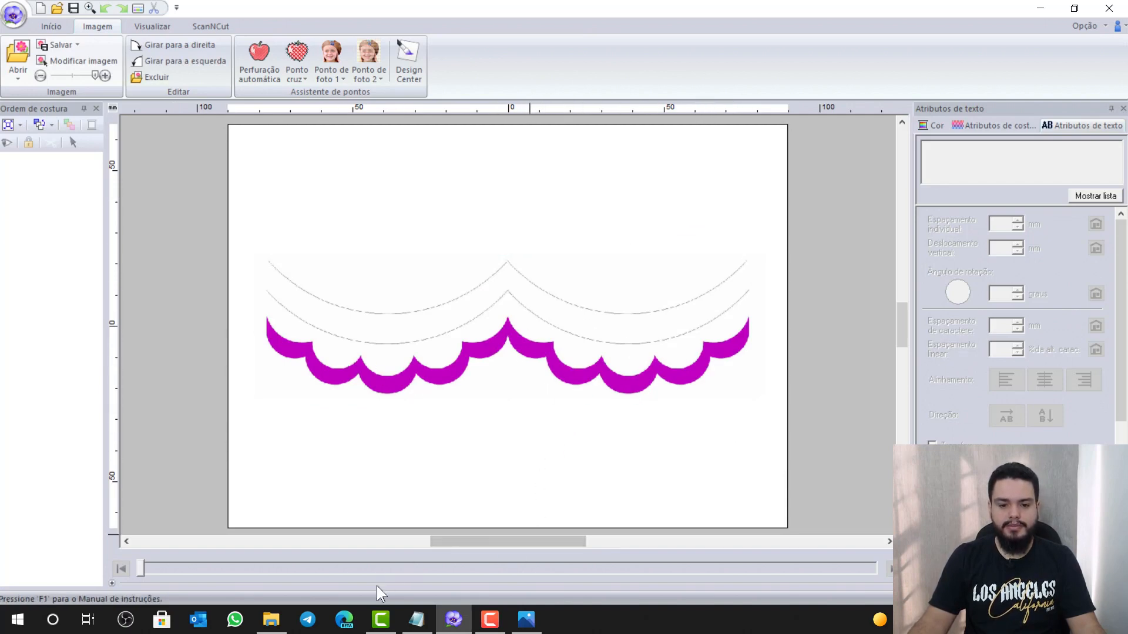
pyautogui.click(407, 624)
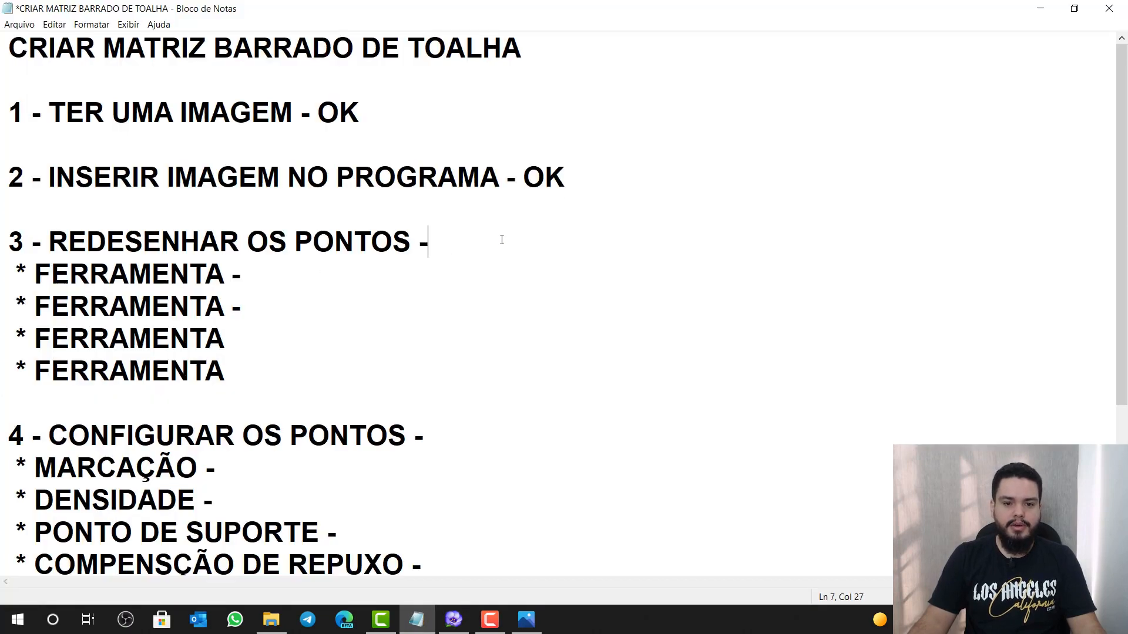
# Type OK after '3 - REDESENHAR OS PONTOS -' and go back to PE-Design
pyautogui.write('OK')
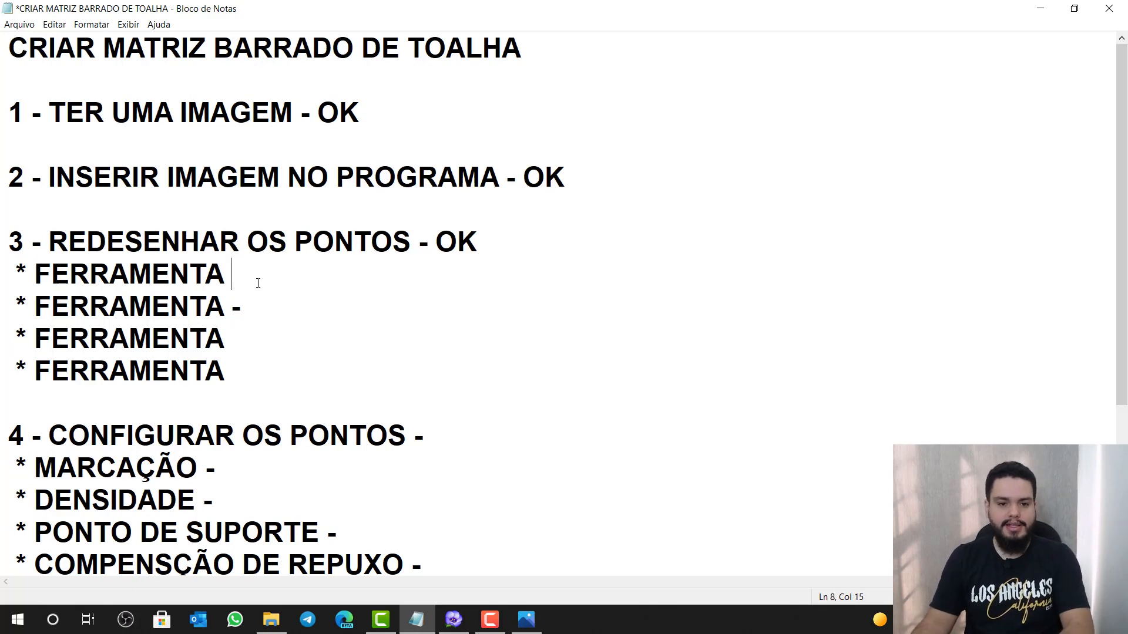
pyautogui.click(453, 618)
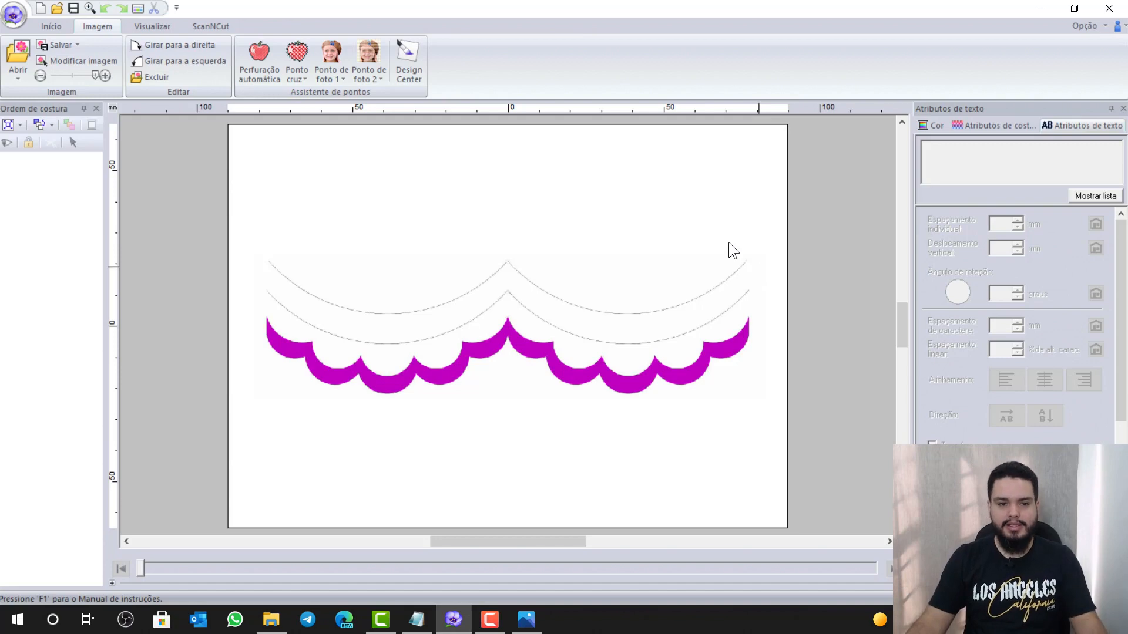
# Open the Formas shape list and log 'LINHA RETA ABERTA' as the first tool in the checklist
pyautogui.click(47, 22)
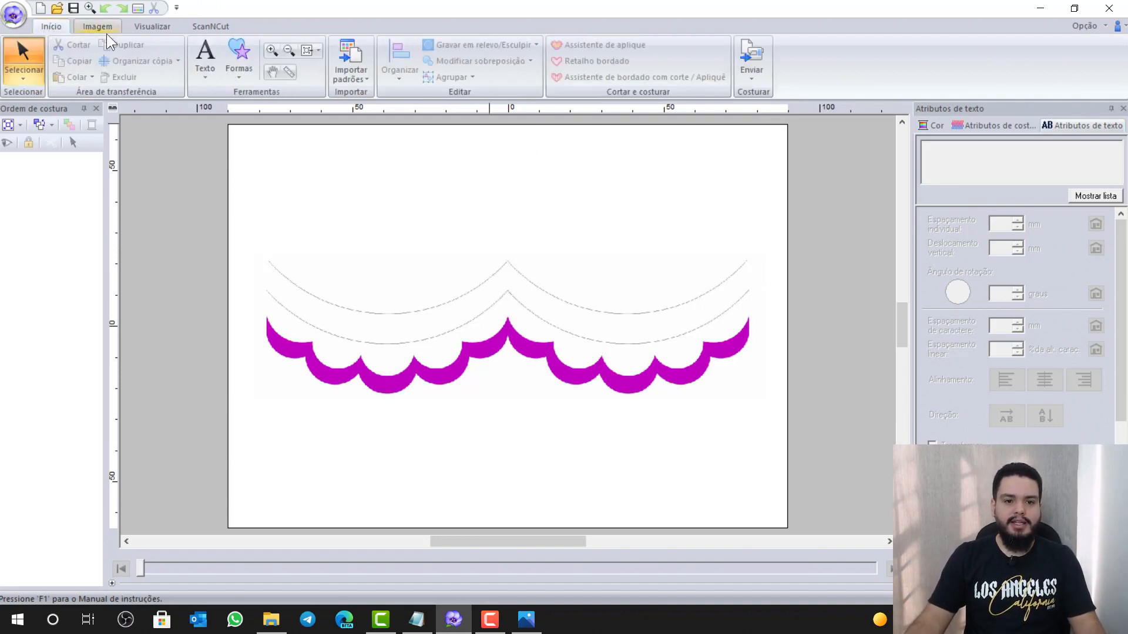
pyautogui.click(237, 72)
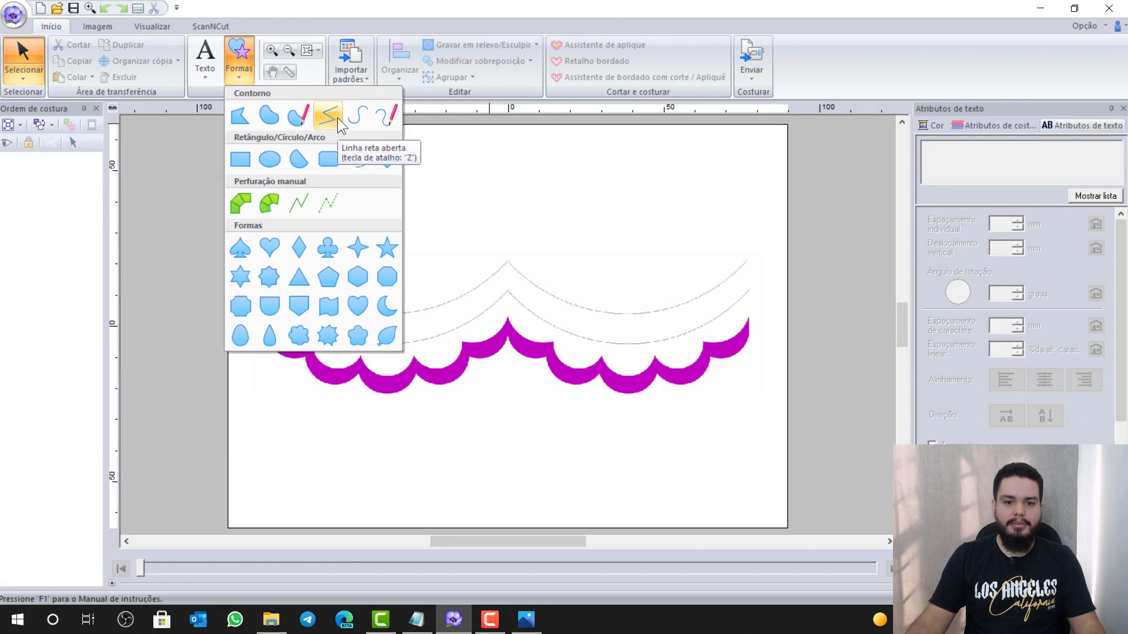
pyautogui.click(416, 620)
pyautogui.write('LIN')
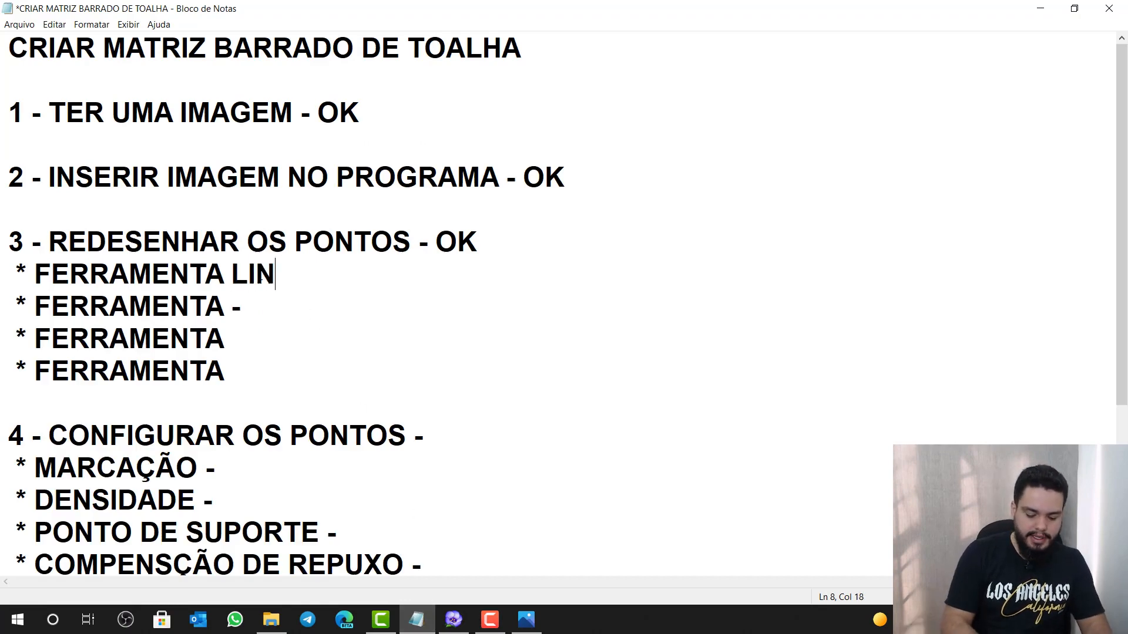
pyautogui.write('HA RETA ABERTA -')
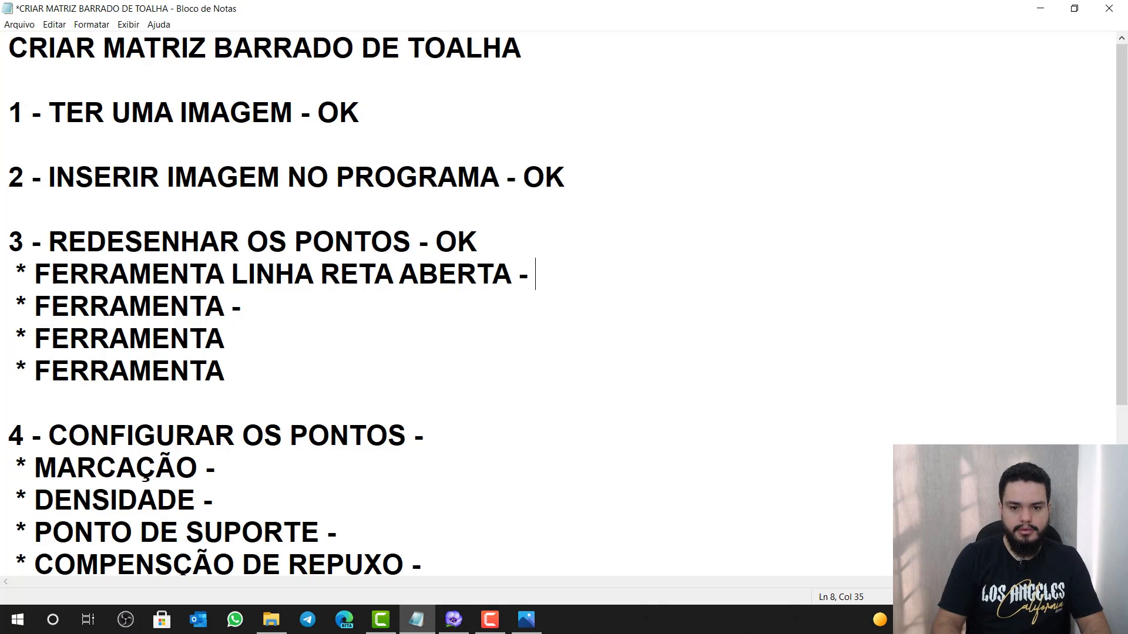
pyautogui.hotkey('alt', 'Tab')
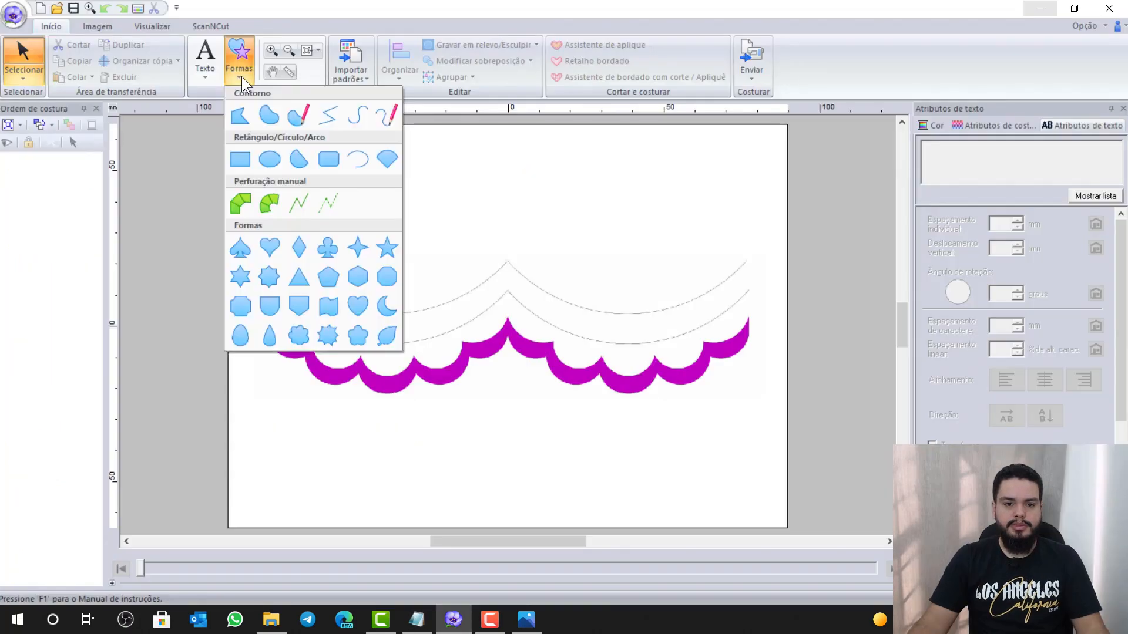
# Draw a trial zigzag above the top curve with the open straight-line tool
pyautogui.click(325, 122)
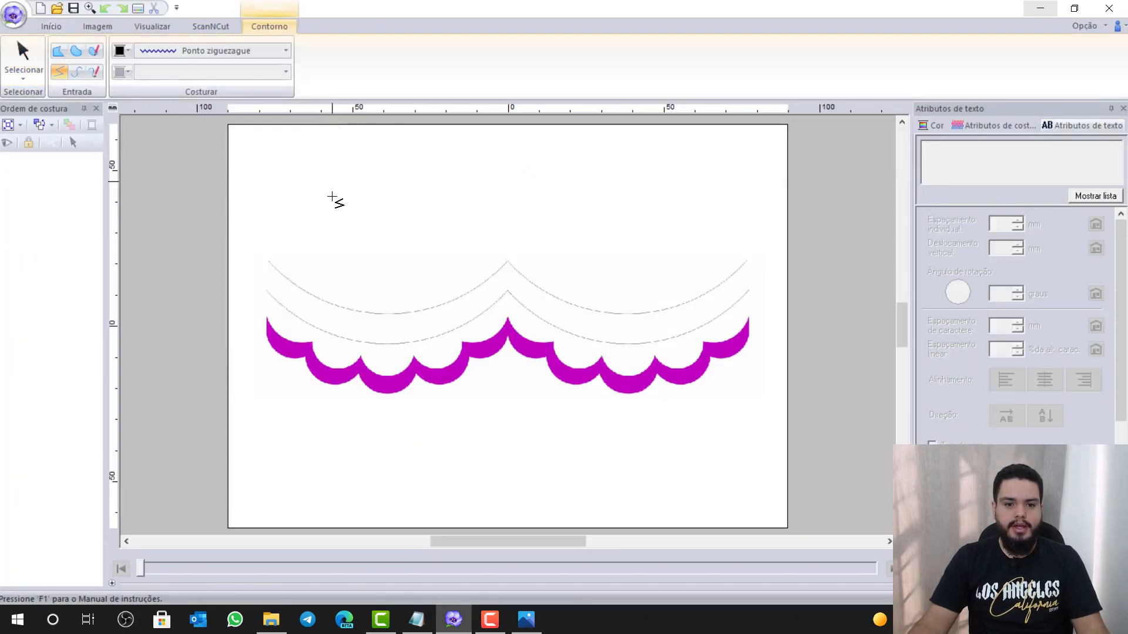
pyautogui.scroll(3, 276, 288)
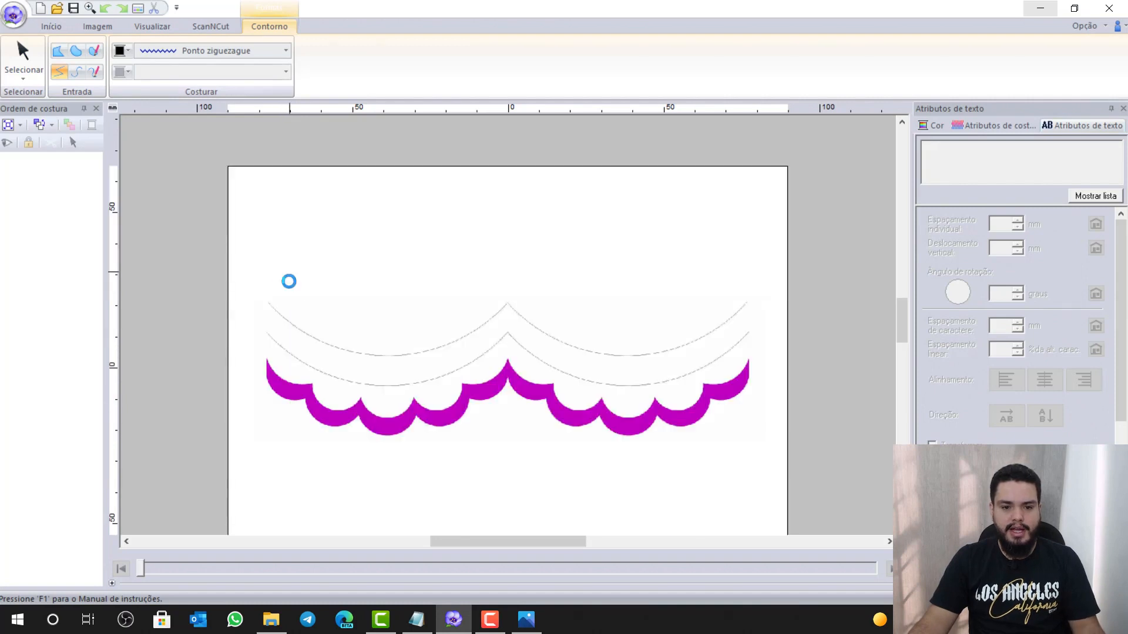
pyautogui.scroll(2, 288, 303)
pyautogui.scroll(2, 604, 378)
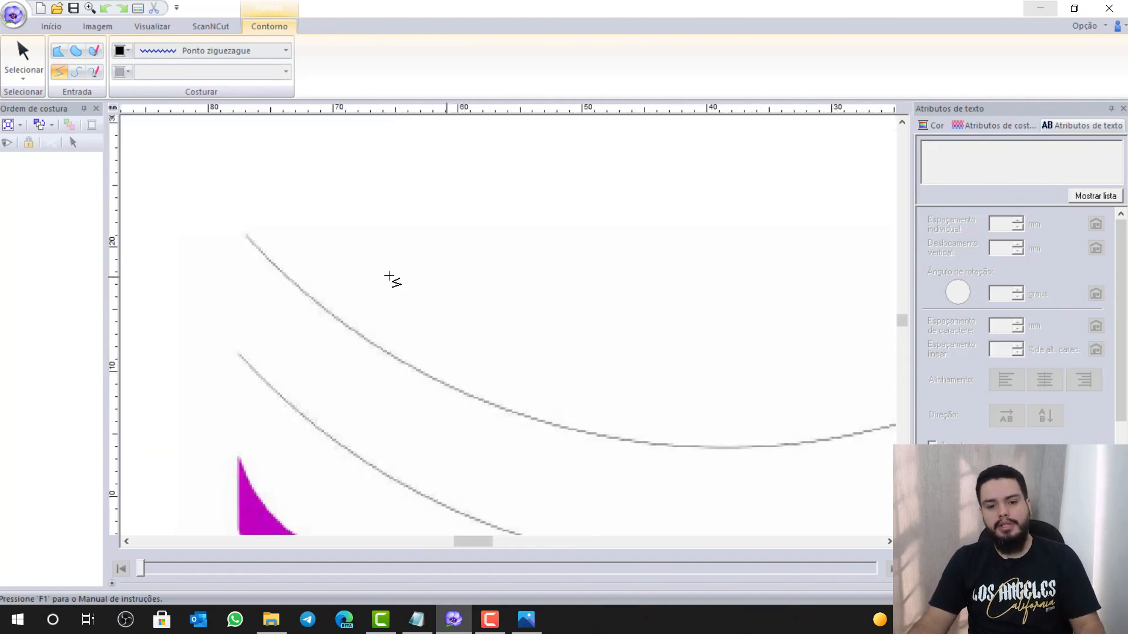
pyautogui.click(247, 233)
pyautogui.click(321, 179)
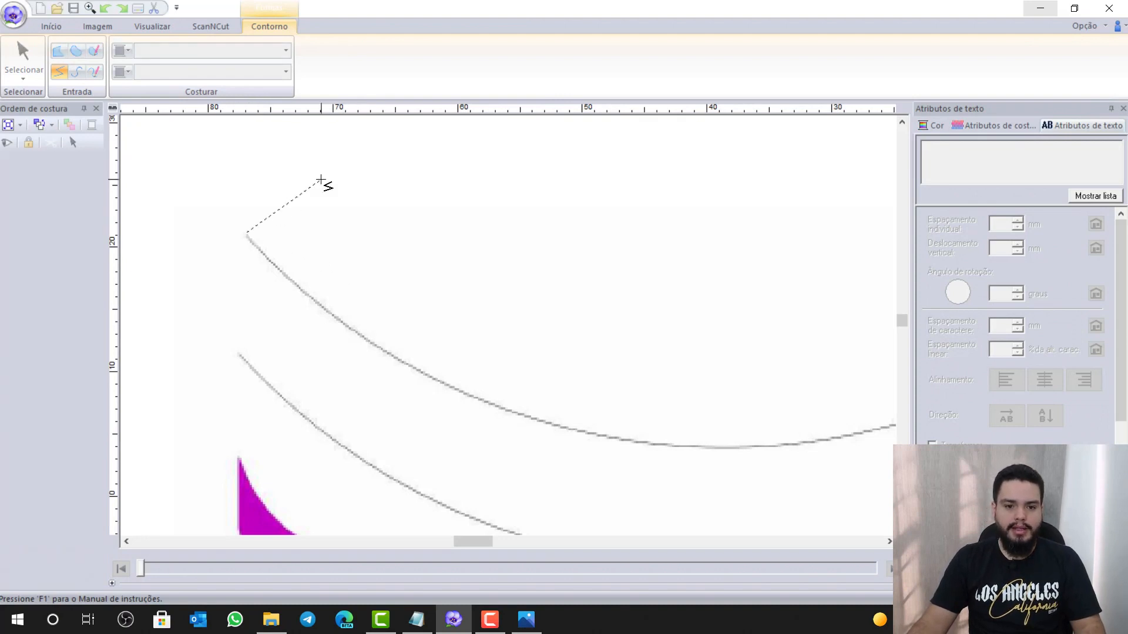
pyautogui.click(374, 280)
pyautogui.click(456, 150)
pyautogui.click(502, 318)
pyautogui.click(608, 128)
pyautogui.click(697, 340)
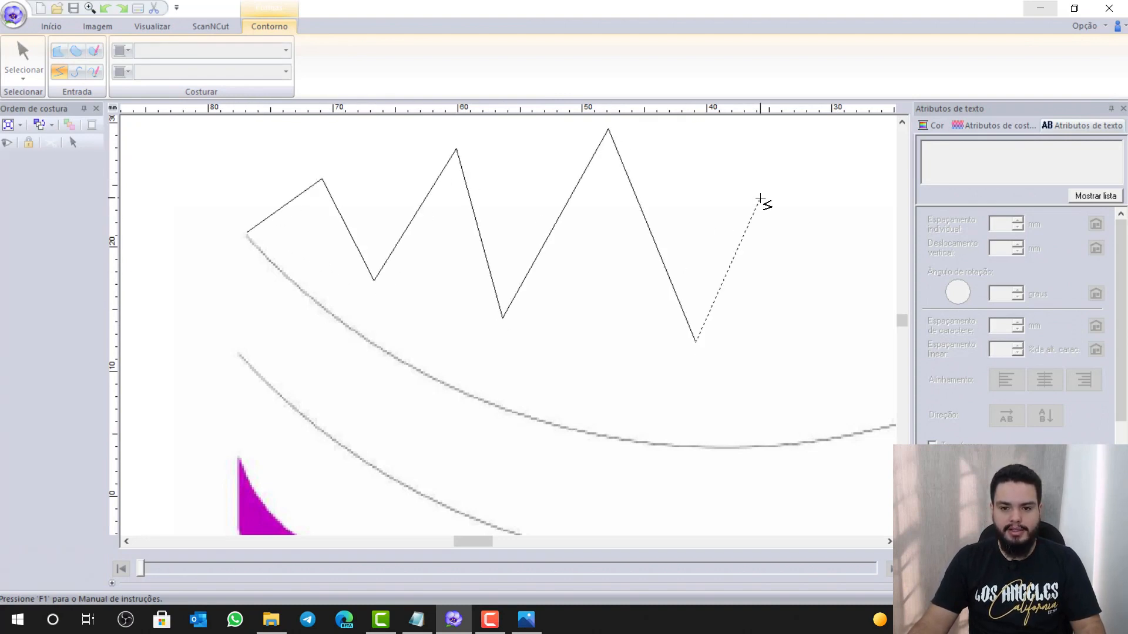
# Switch to curved segments with X and extend the trial line with curve points
pyautogui.scroll(-3, 760, 202)
pyautogui.scroll(-1, 760, 205)
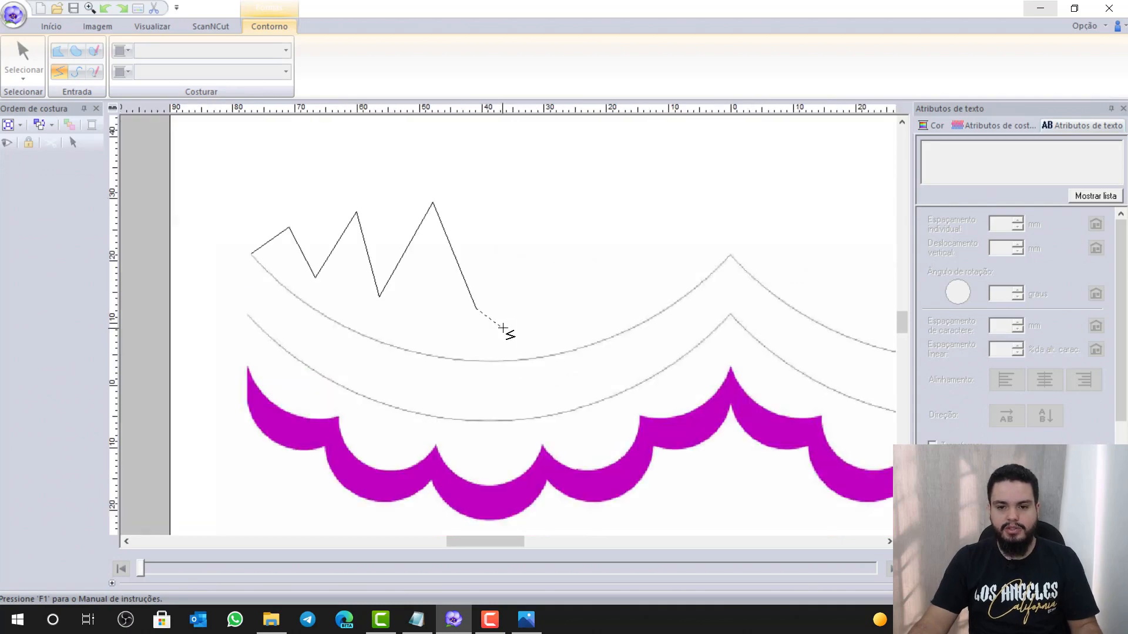
pyautogui.press('x')
pyautogui.click(516, 310)
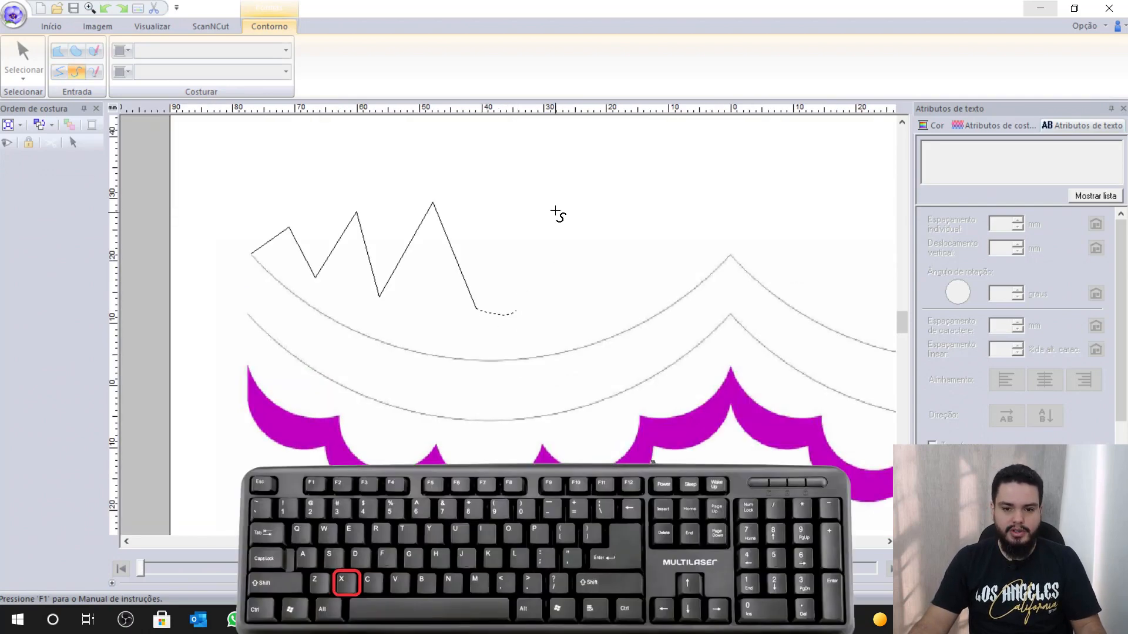
pyautogui.click(546, 218)
pyautogui.click(637, 251)
pyautogui.click(605, 339)
pyautogui.click(690, 333)
pyautogui.click(706, 201)
pyautogui.click(801, 240)
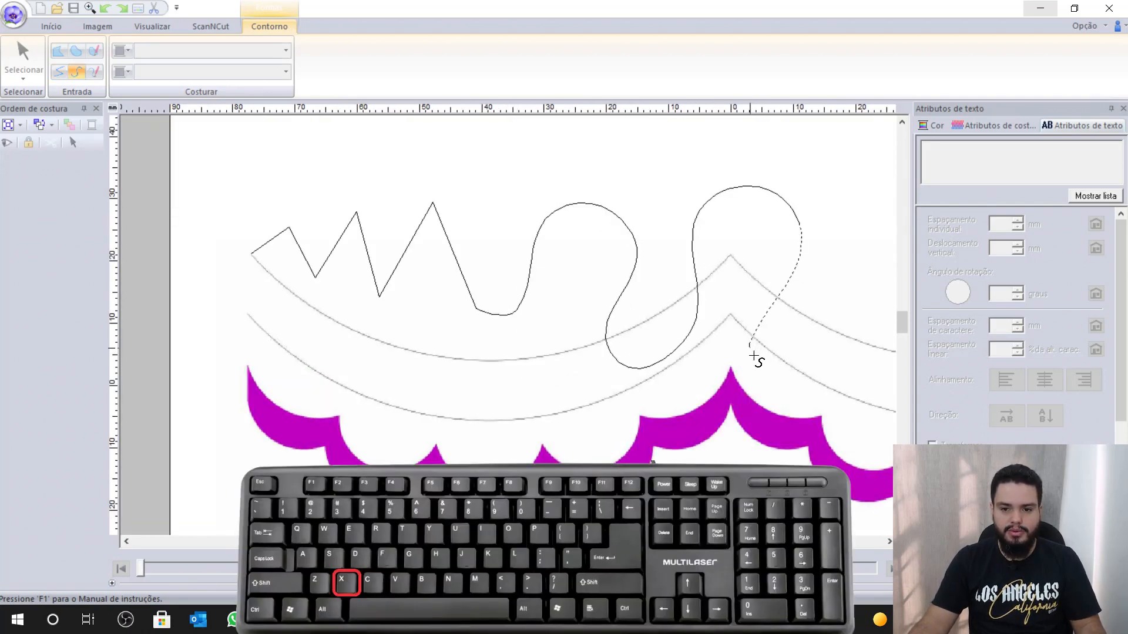
pyautogui.click(750, 348)
pyautogui.click(745, 433)
pyautogui.click(586, 448)
pyautogui.click(551, 404)
pyautogui.click(458, 485)
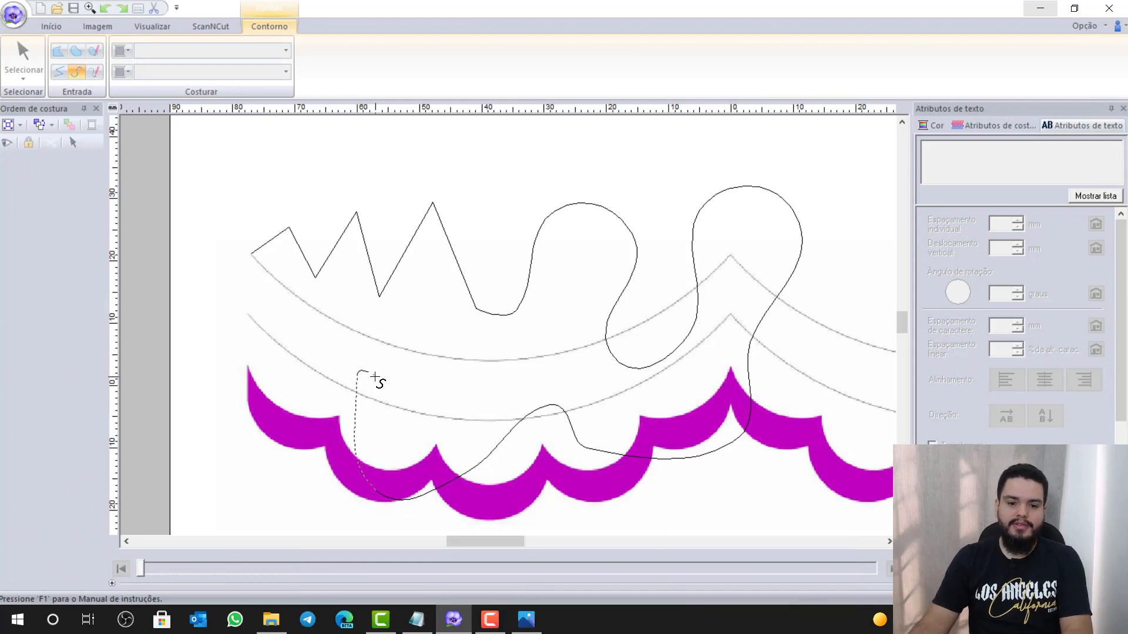
# Delete the trial line's last placed points with Backspace
pyautogui.press('BackSpace')
pyautogui.press('BackSpace')
pyautogui.press('BackSpace')
pyautogui.press('BackSpace')
pyautogui.press('BackSpace')
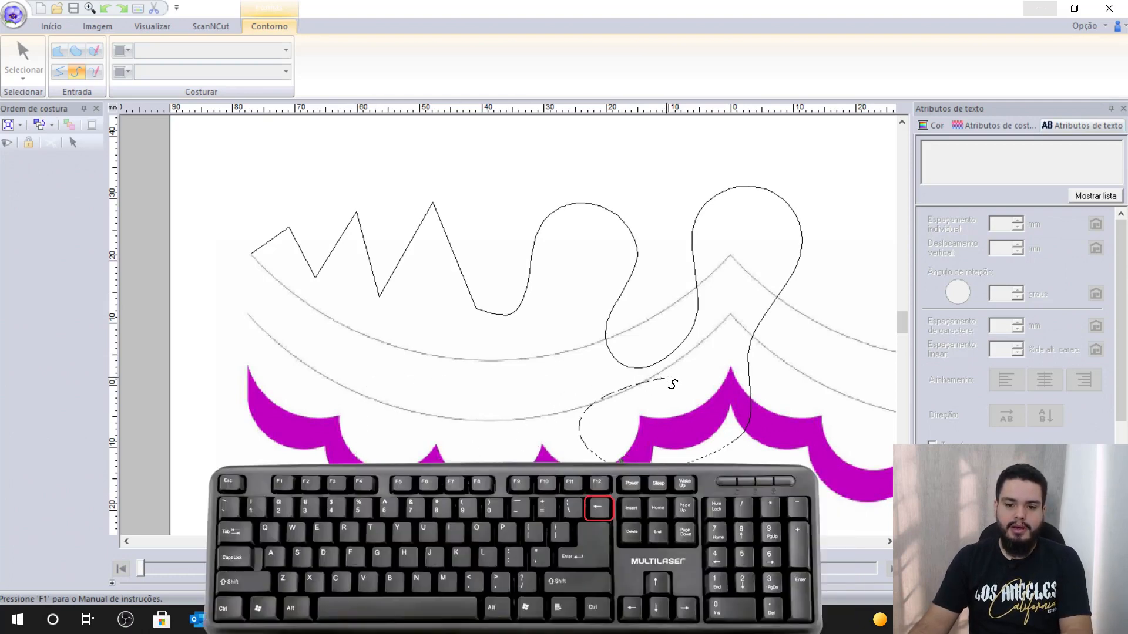
pyautogui.press('BackSpace')
pyautogui.press('BackSpace')
pyautogui.press('BackSpace')
pyautogui.press('BackSpace')
pyautogui.press('BackSpace')
pyautogui.press('BackSpace')
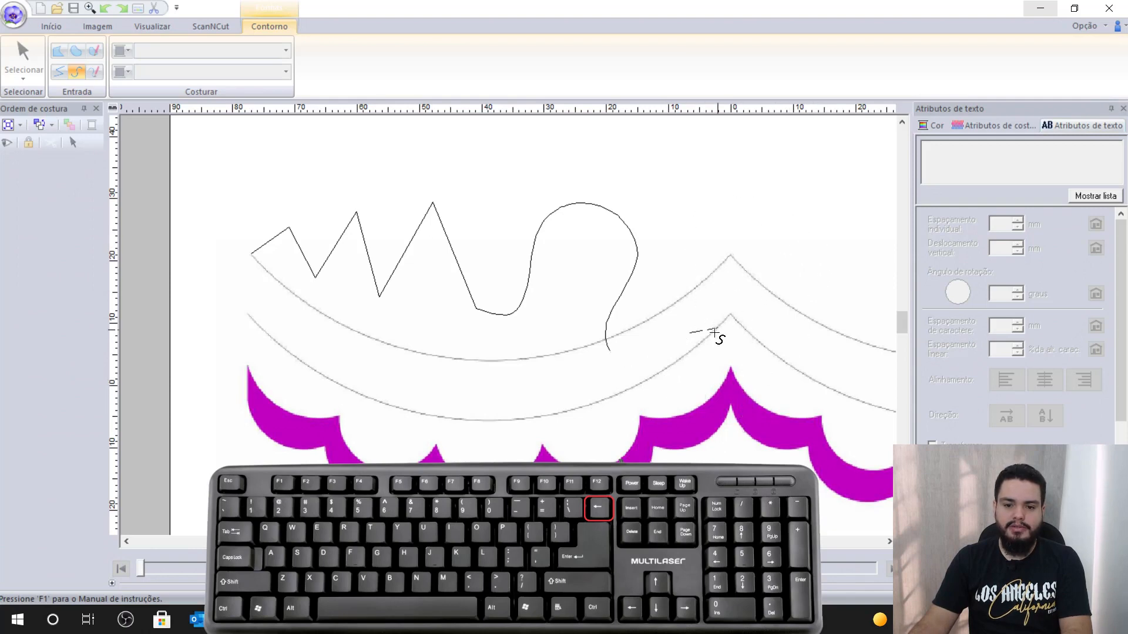
pyautogui.press('BackSpace')
pyautogui.press('BackSpace')
pyautogui.press('BackSpace')
pyautogui.press('BackSpace')
pyautogui.press('BackSpace')
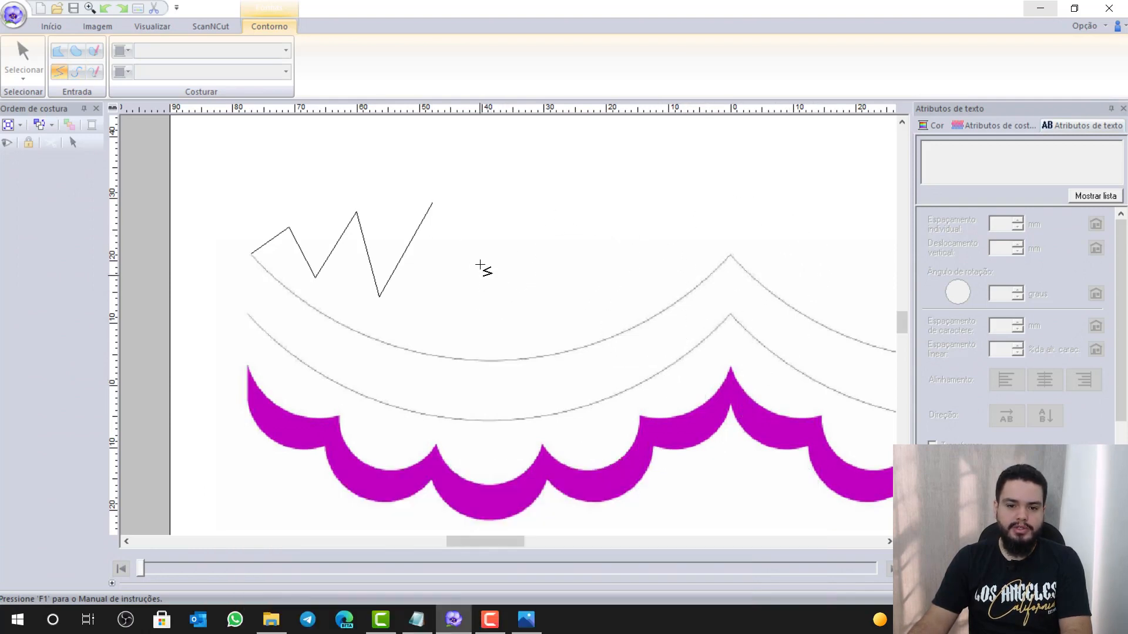
pyautogui.press('BackSpace')
pyautogui.press('BackSpace')
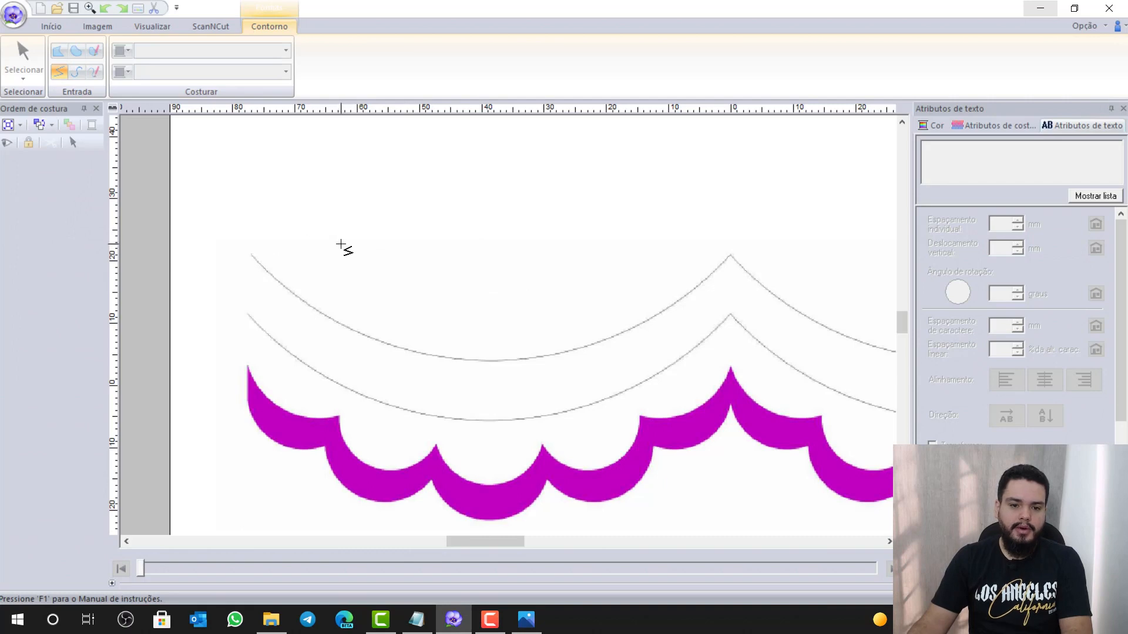
# Start tracing the upper arc in curve mode with points at its bottom and right side
pyautogui.scroll(2, 330, 285)
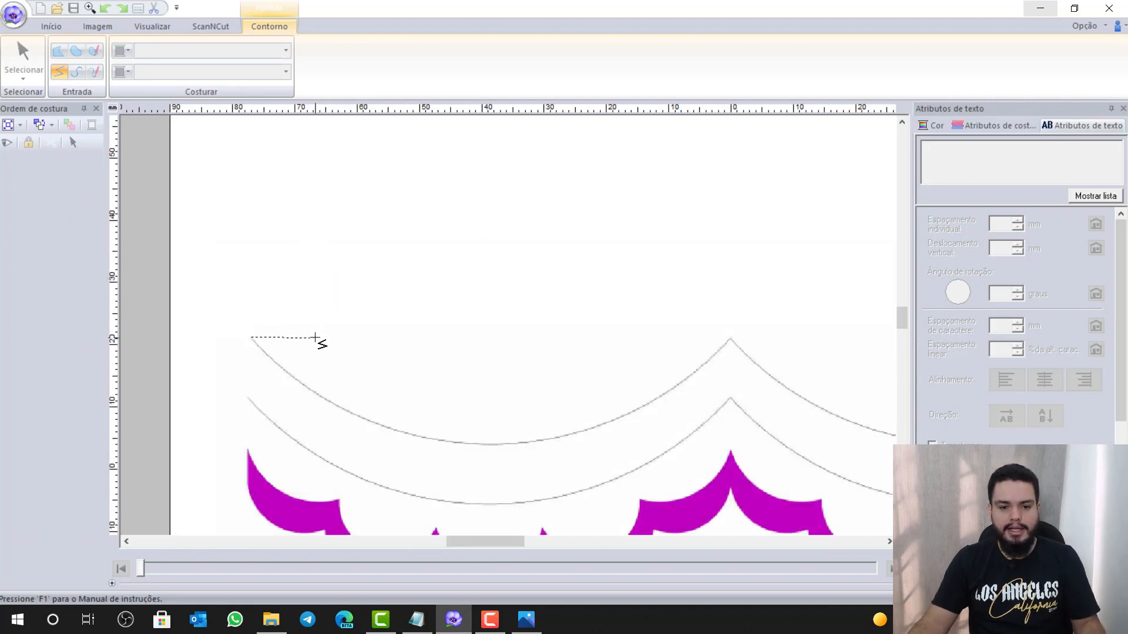
pyautogui.scroll(2, 317, 340)
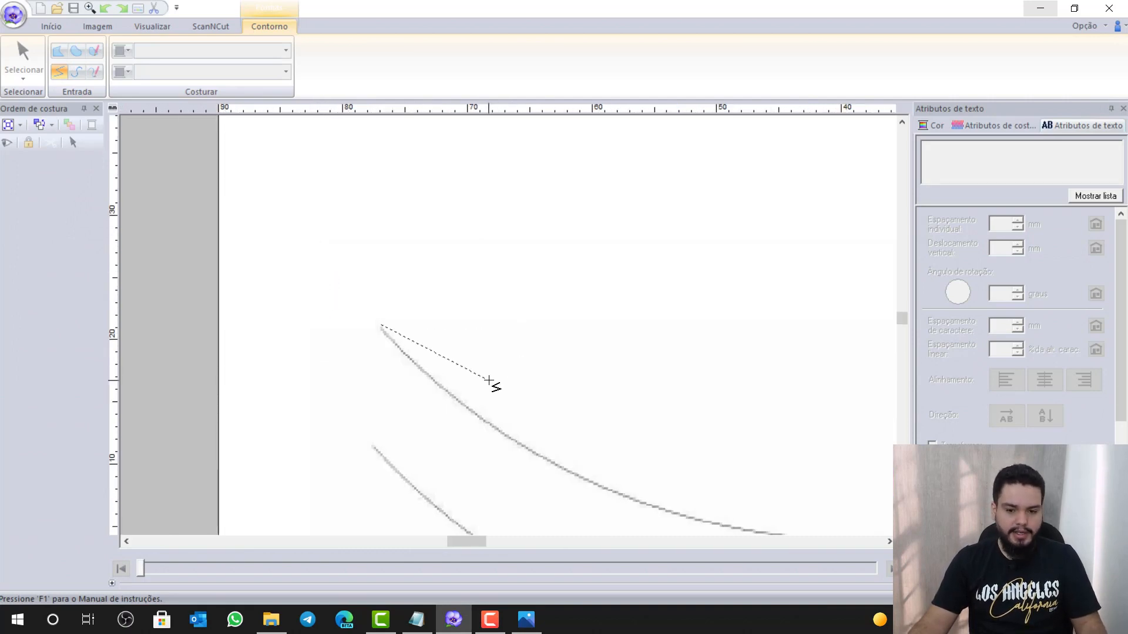
pyautogui.press('x')
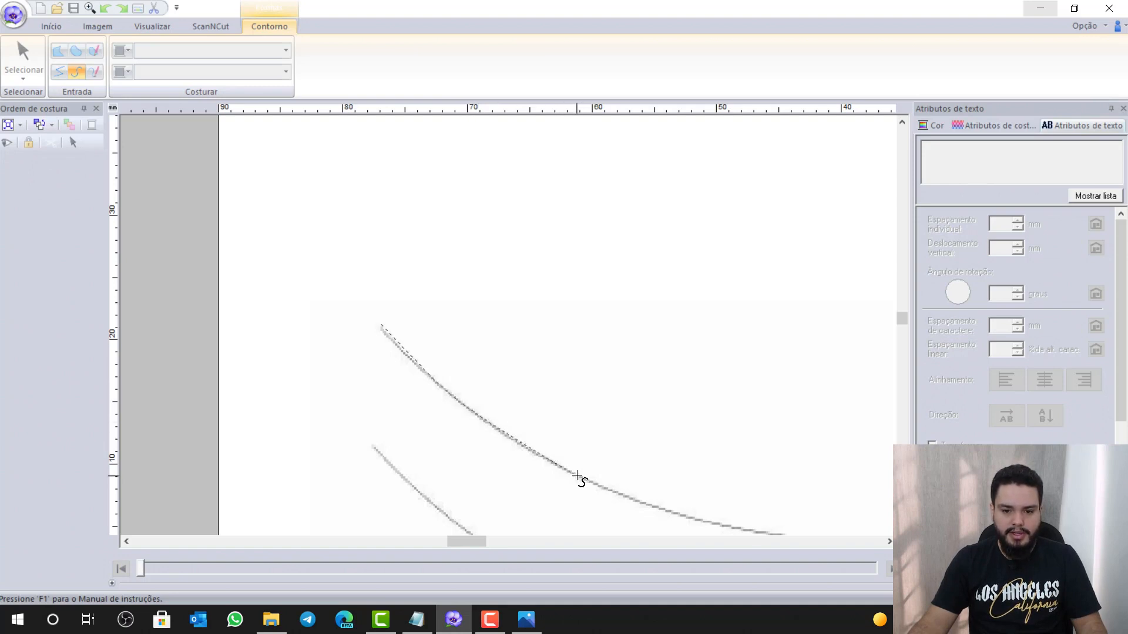
pyautogui.click(719, 526)
pyautogui.scroll(-3, 721, 529)
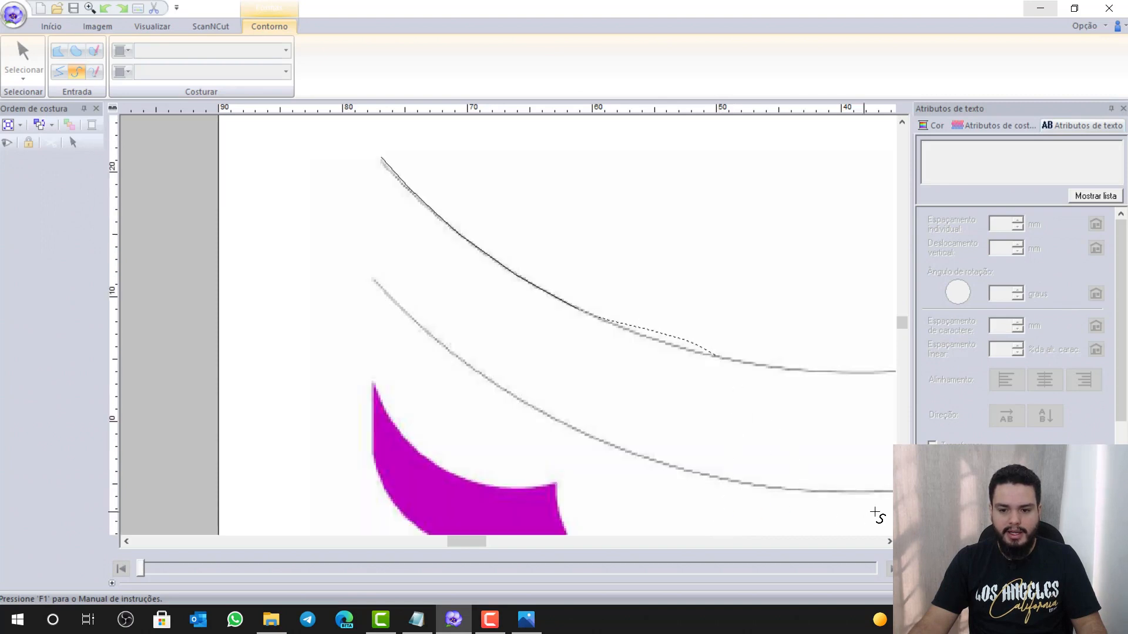
pyautogui.click(889, 542)
pyautogui.click(889, 542)
pyautogui.click(889, 542)
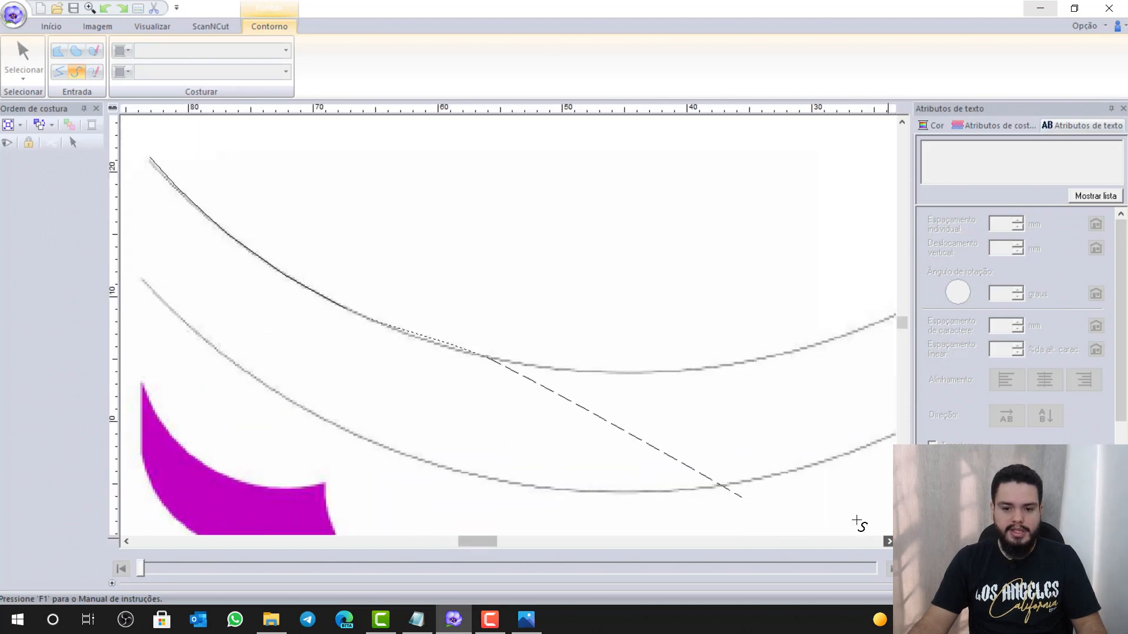
pyautogui.click(620, 375)
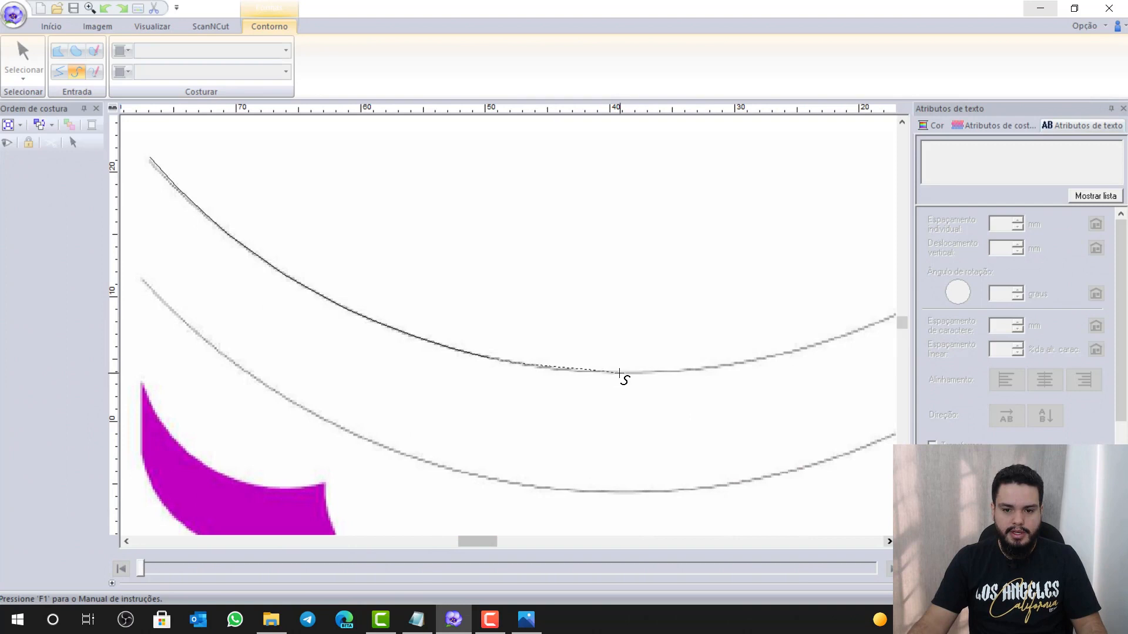
pyautogui.click(822, 347)
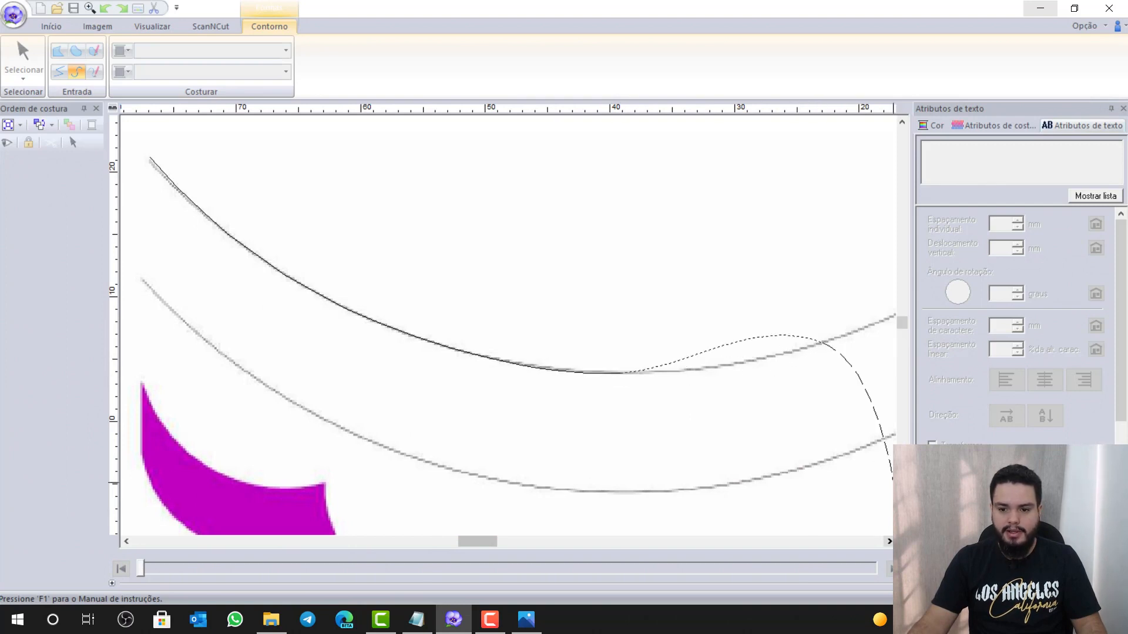
pyautogui.click(890, 541)
pyautogui.click(891, 541)
pyautogui.click(890, 542)
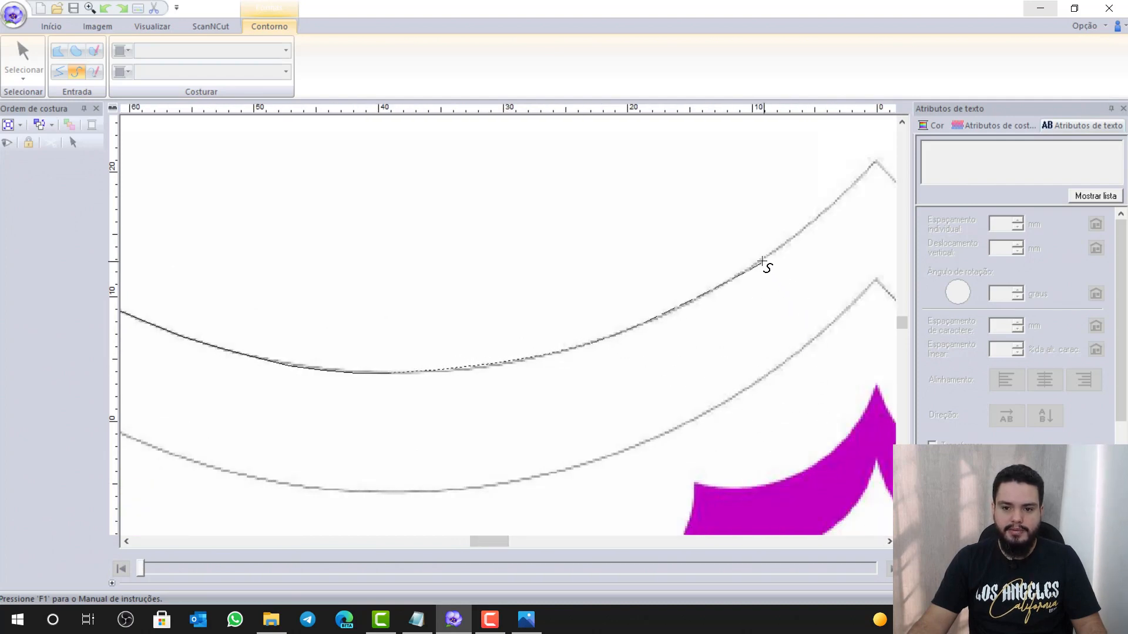
# Continue up the rising edge, ending a straight segment exactly at the arc's peak
pyautogui.click(762, 263)
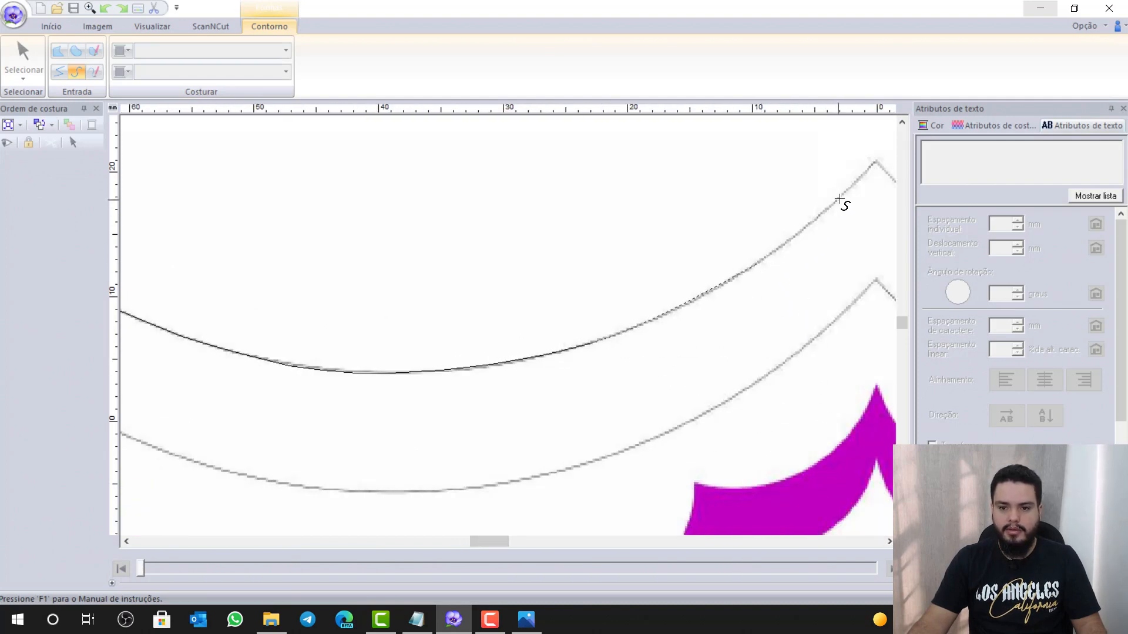
pyautogui.click(839, 200)
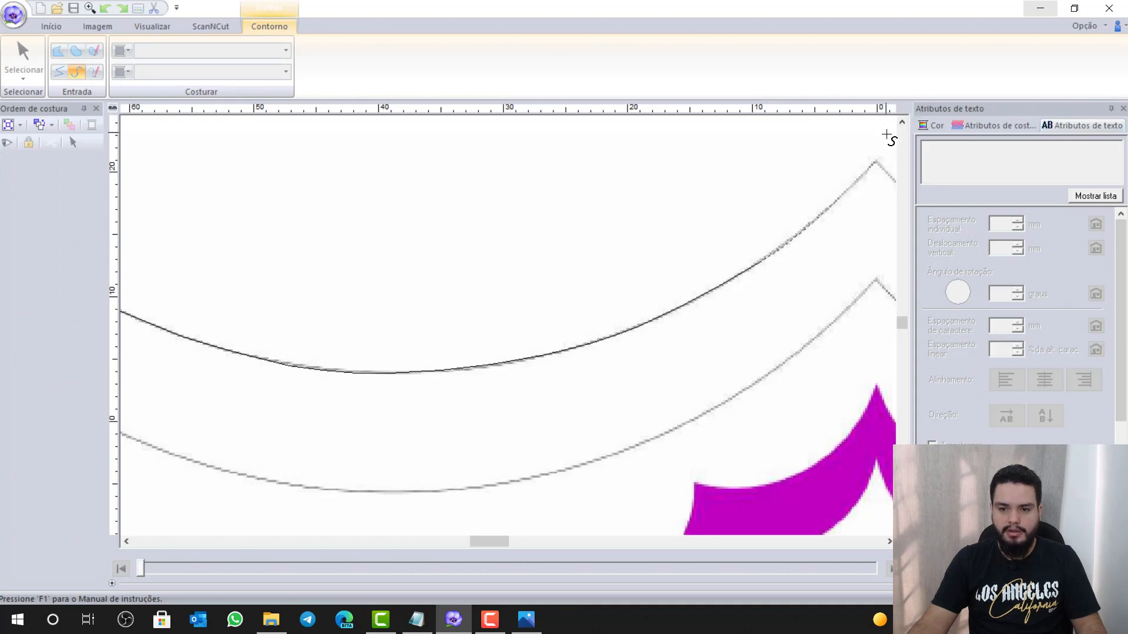
pyautogui.click(890, 541)
pyautogui.click(889, 541)
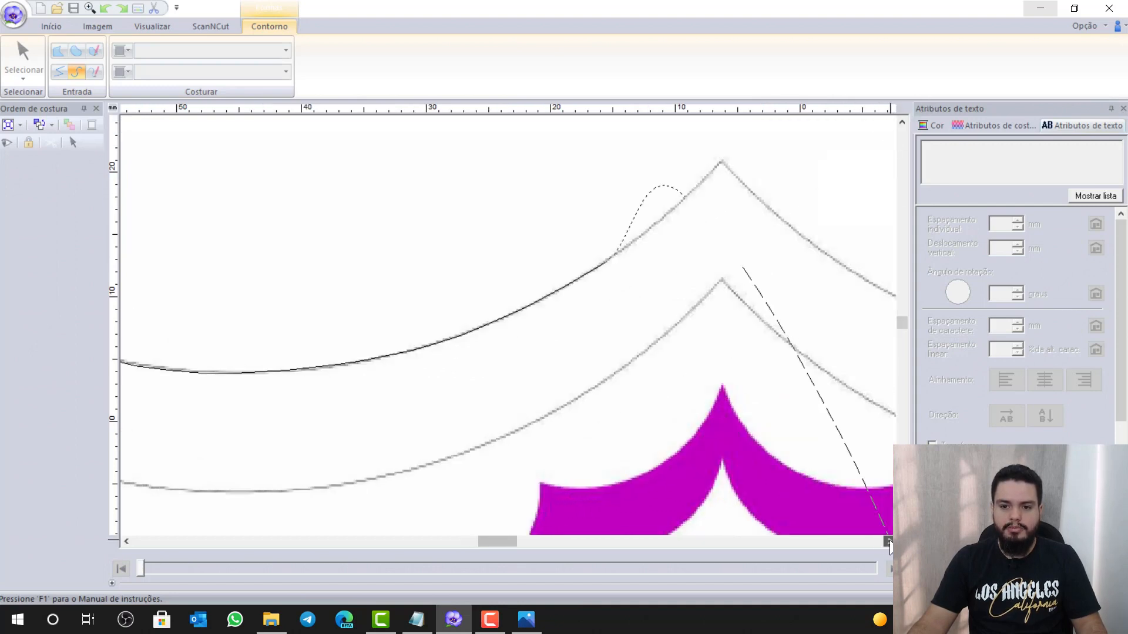
pyautogui.click(889, 541)
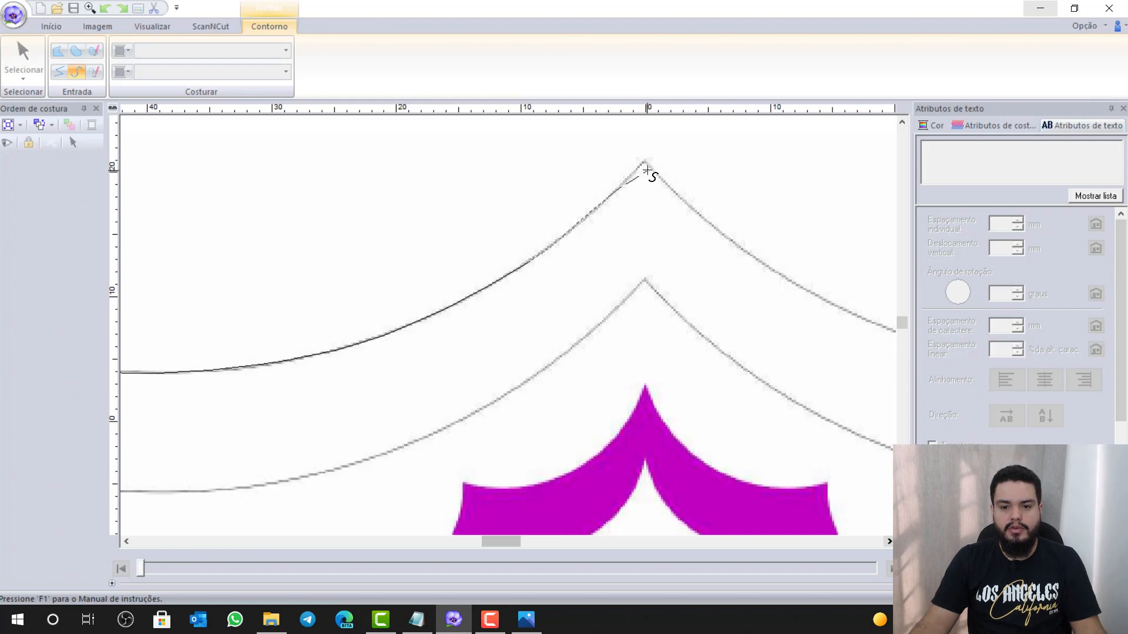
pyautogui.press('z')
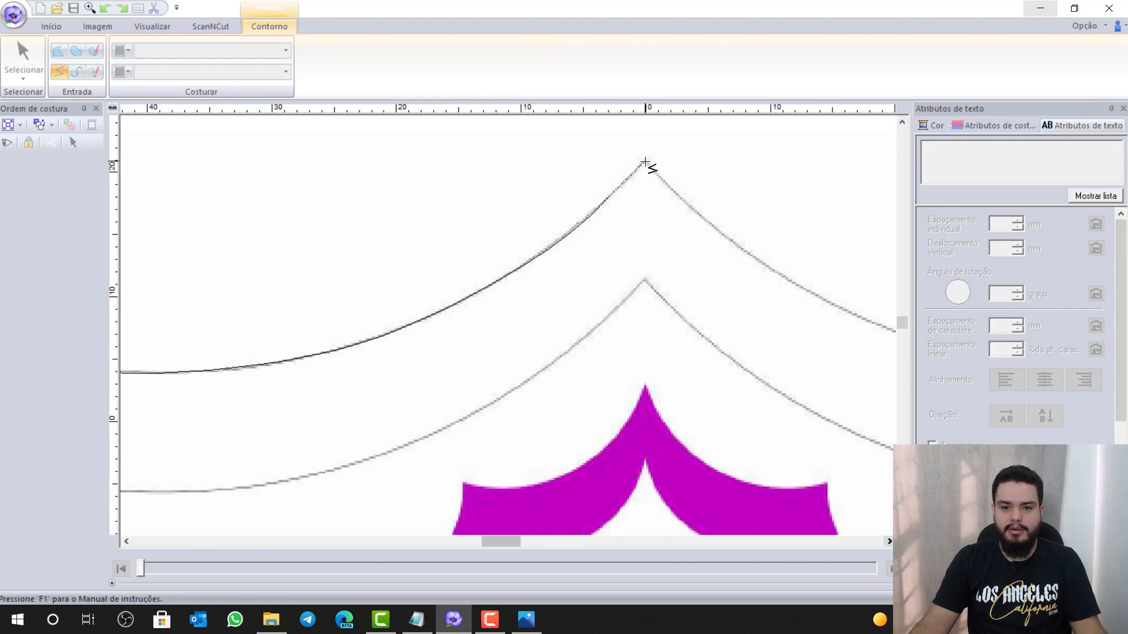
pyautogui.click(644, 162)
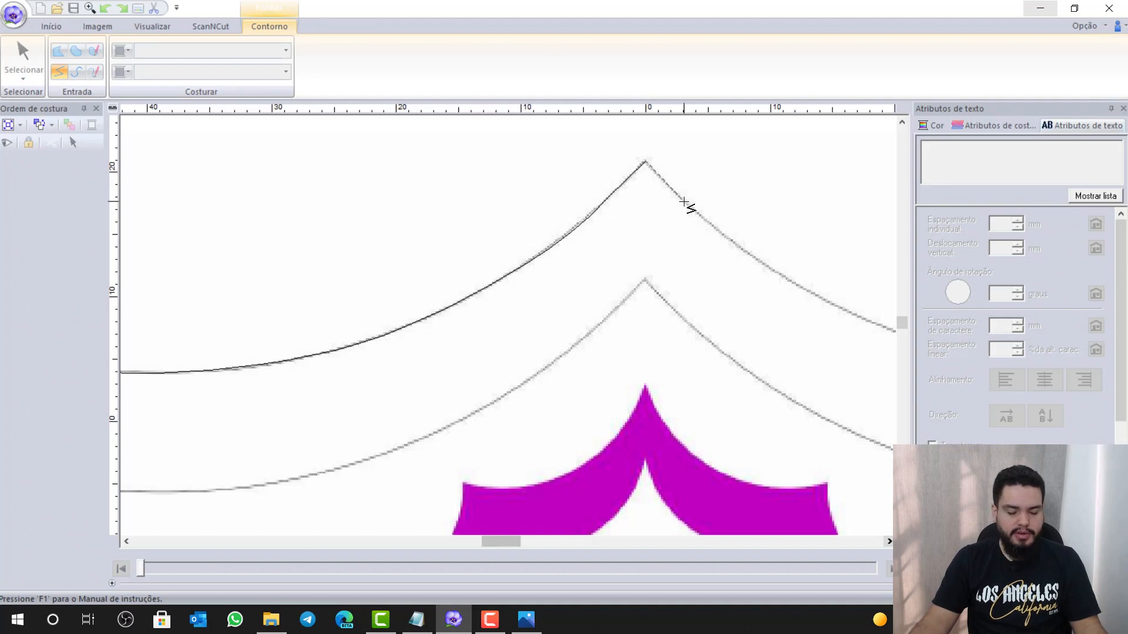
pyautogui.press('z')
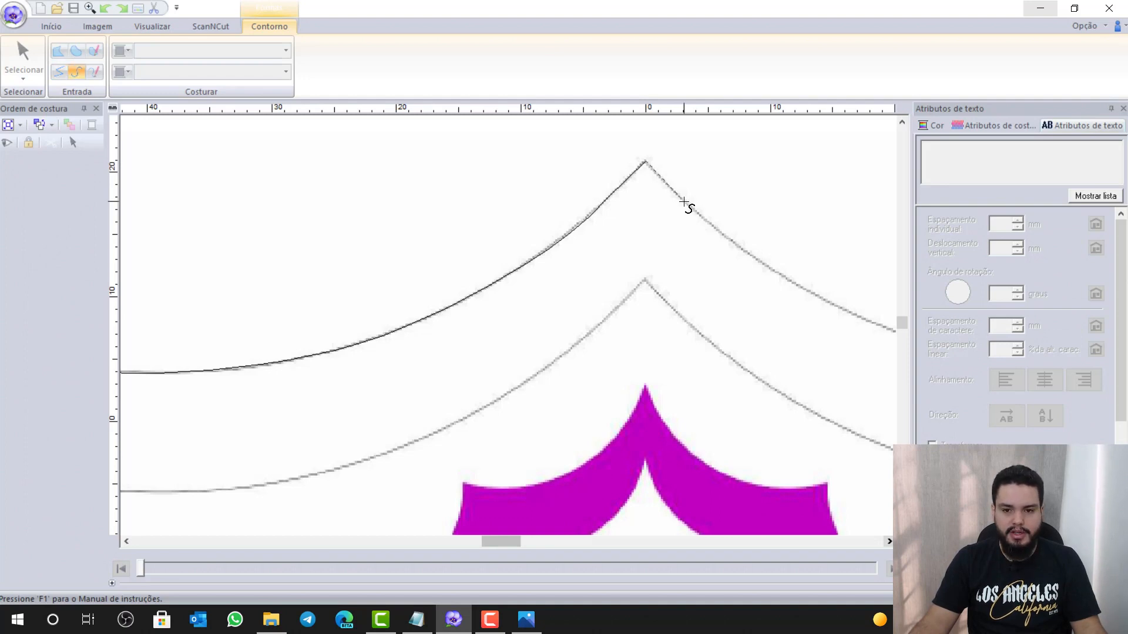
# Add a curve point past the peak and finish the trace as a zigzag stitch line
pyautogui.click(761, 265)
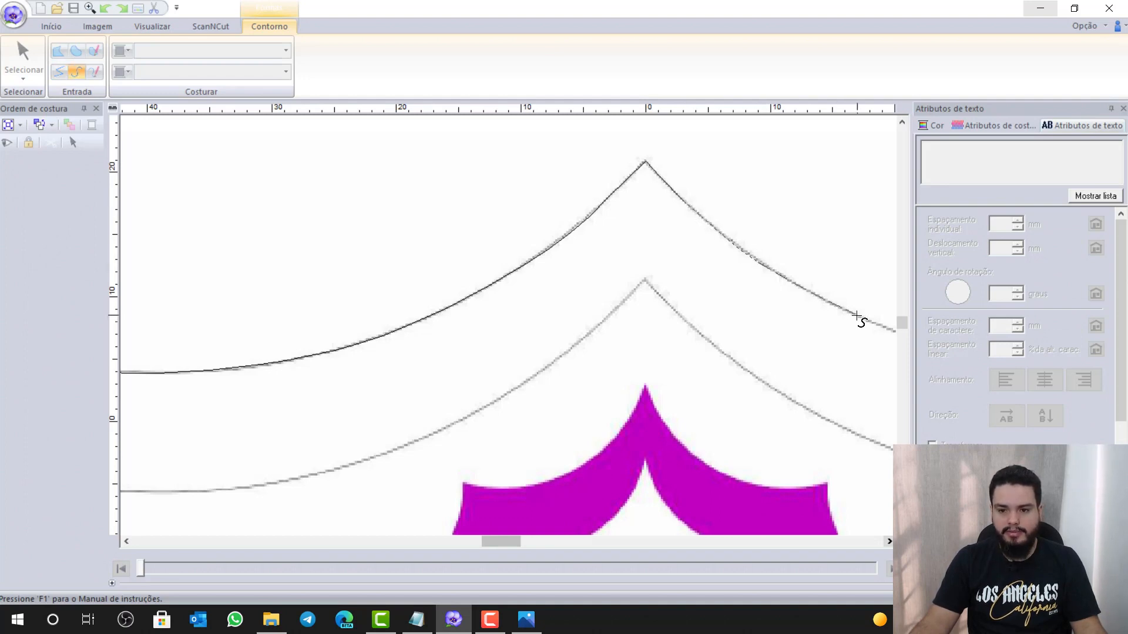
pyautogui.click(889, 542)
pyautogui.click(889, 542)
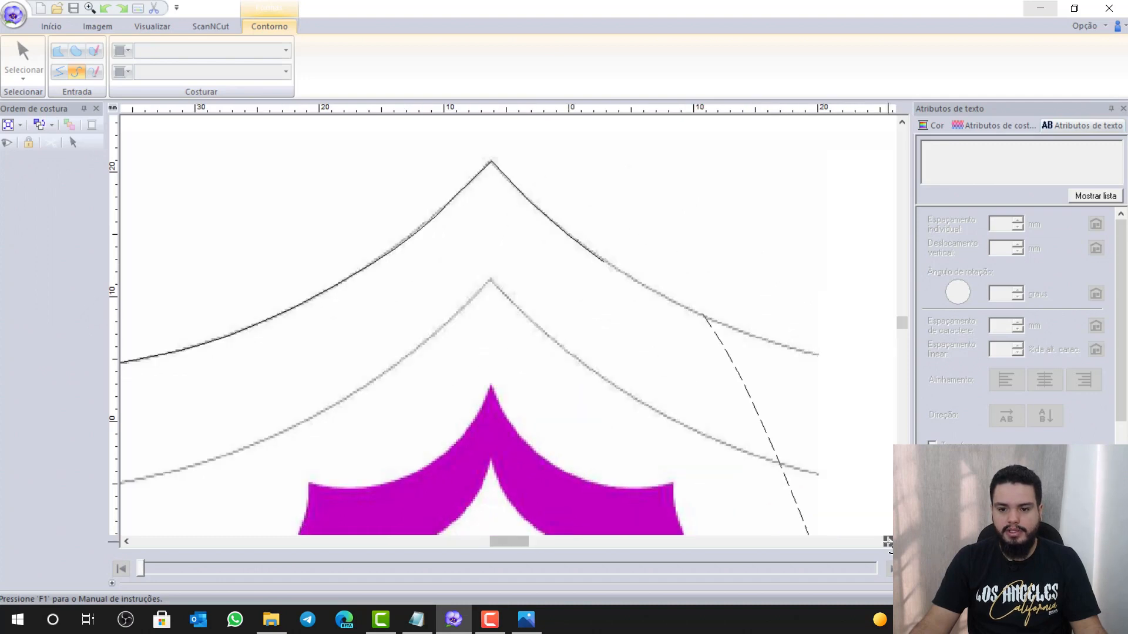
pyautogui.click(889, 542)
pyautogui.click(889, 542)
pyautogui.click(889, 542)
pyautogui.click(889, 542)
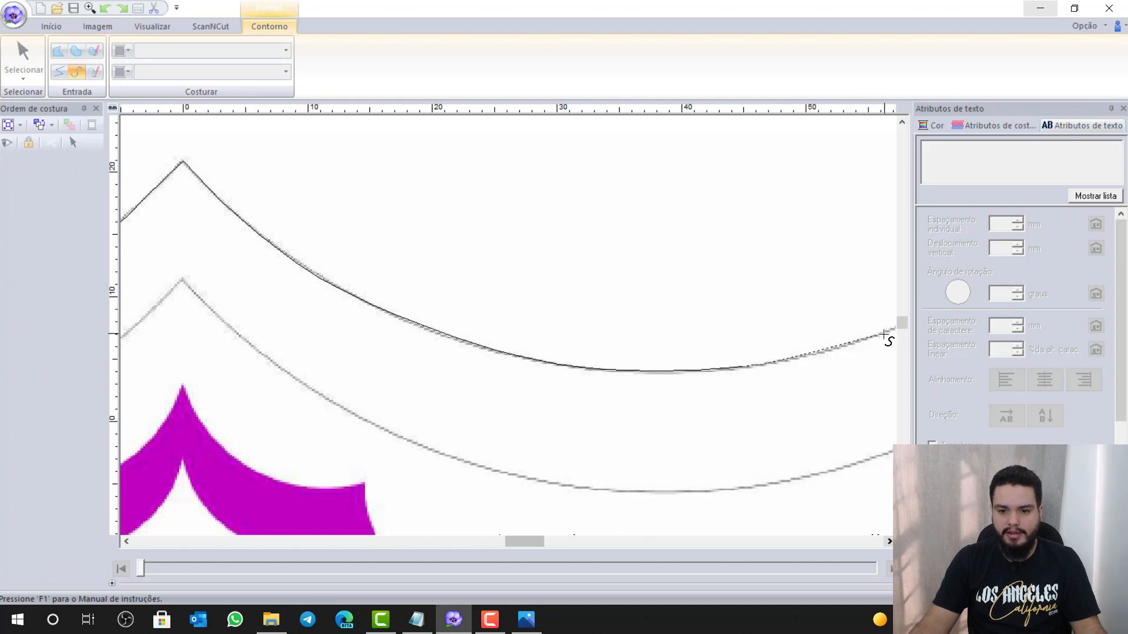
pyautogui.click(890, 544)
pyautogui.click(890, 545)
pyautogui.click(890, 545)
pyautogui.click(890, 544)
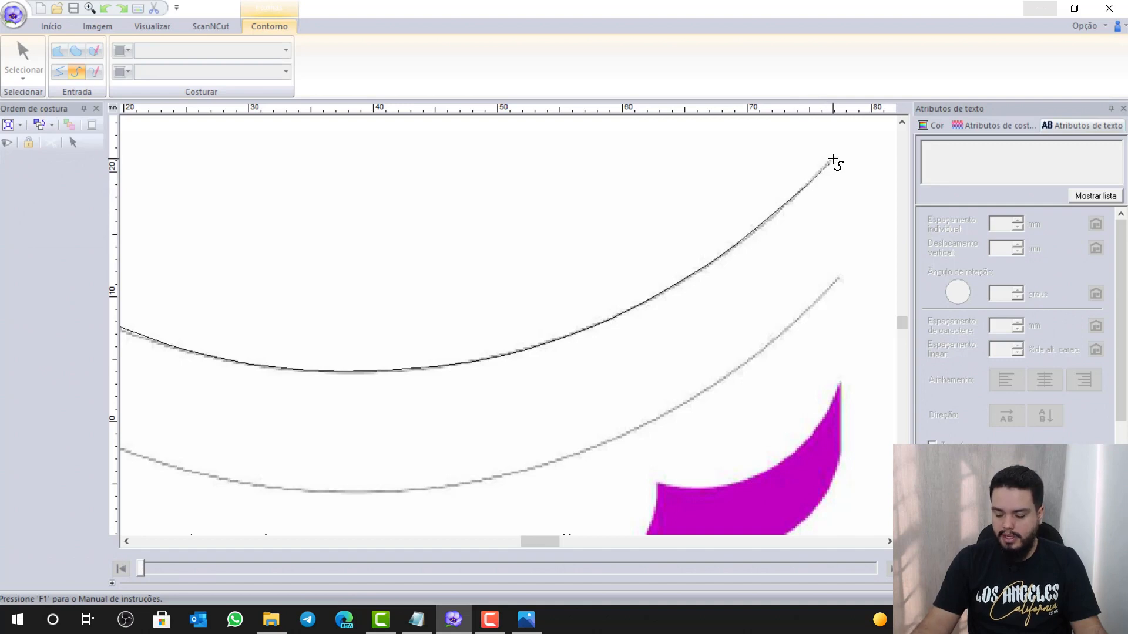
pyautogui.doubleClick(833, 159)
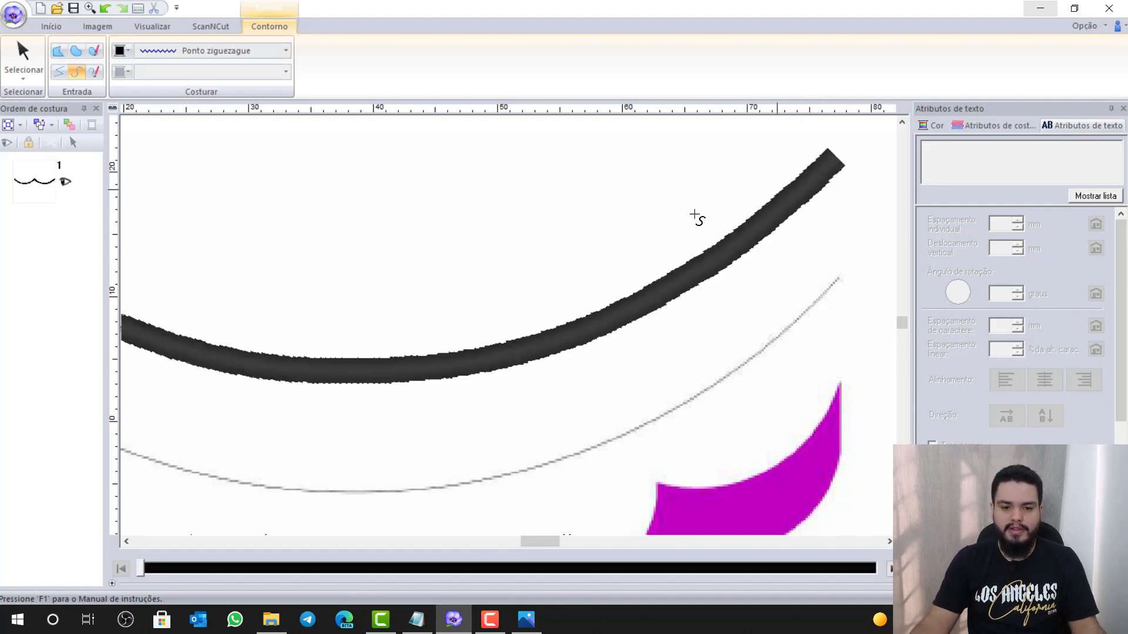
# Select the traced zigzag line, 155.30 × 19.20 mm with 1012 stitches
pyautogui.scroll(-3, 504, 329)
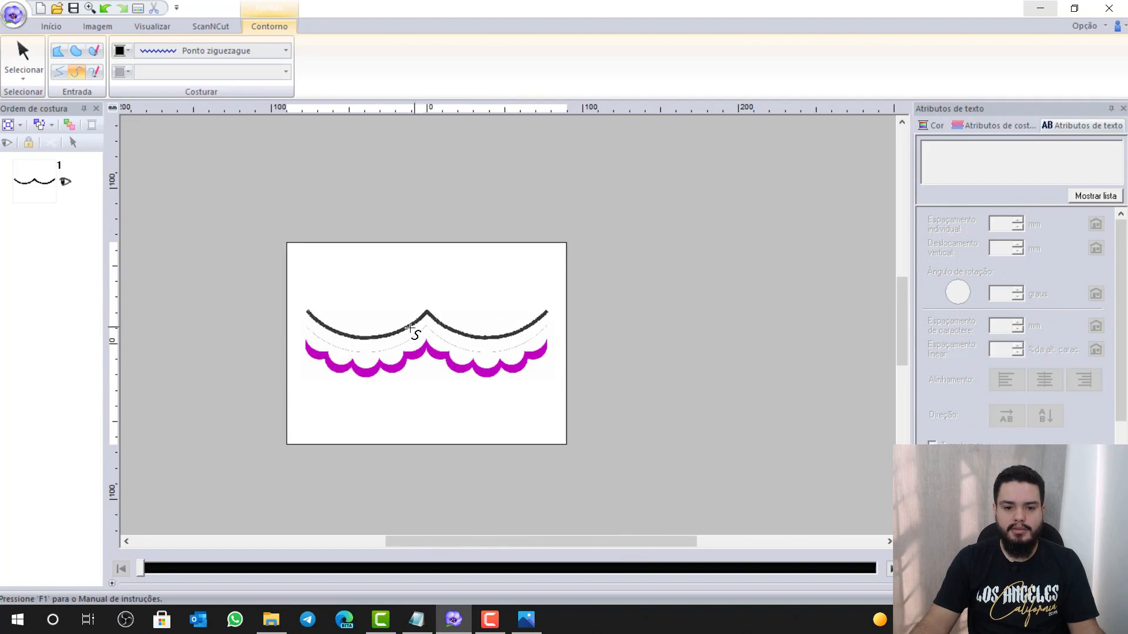
pyautogui.scroll(4, 504, 329)
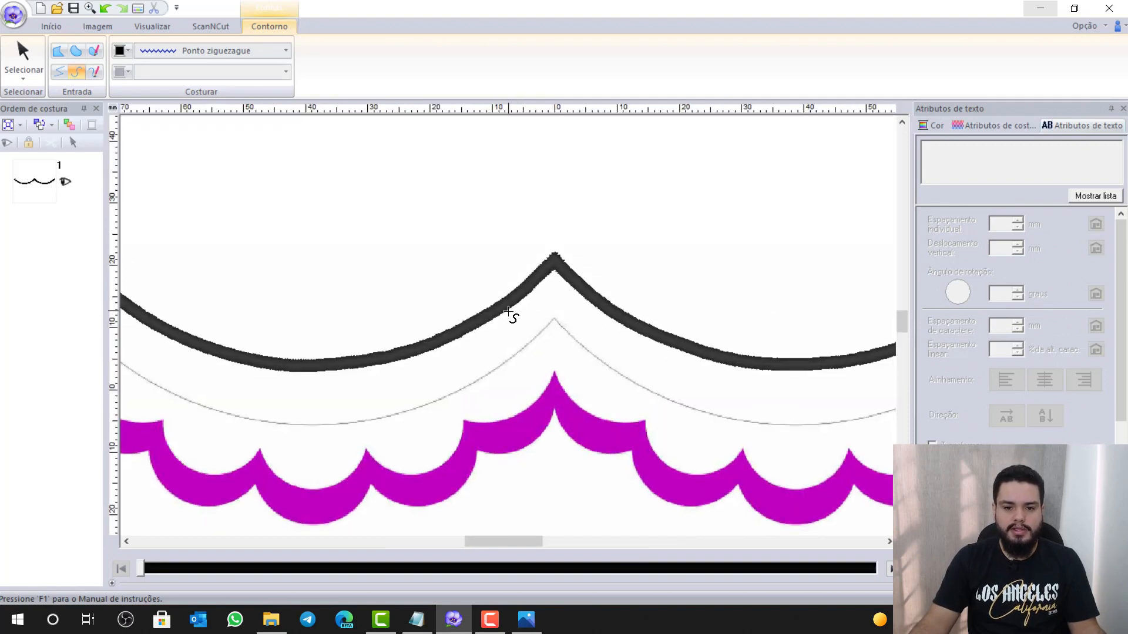
pyautogui.scroll(-2, 517, 327)
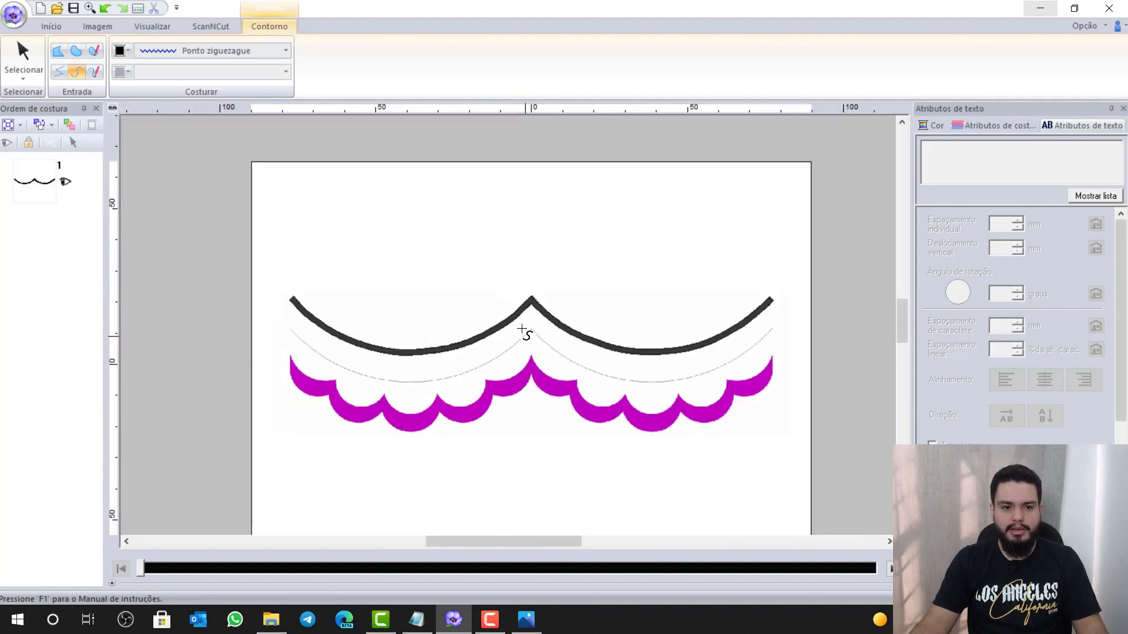
pyautogui.click(27, 56)
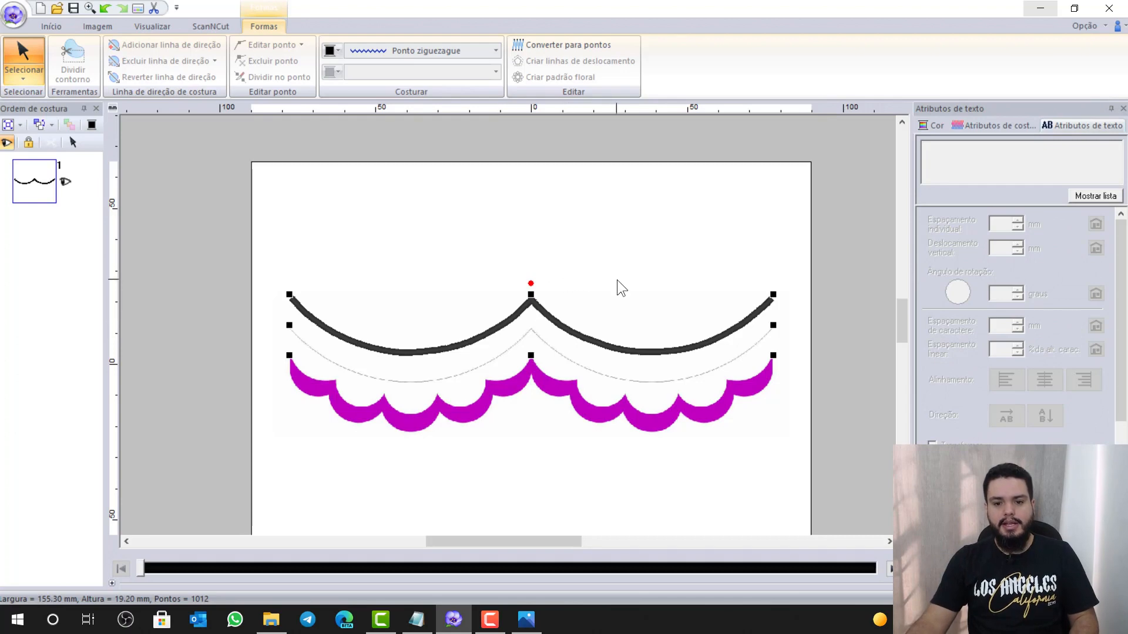
# Duplicate the zigzag line and nudge the copy down onto the lower guide line
pyautogui.hotkey('ctrl', 'c')
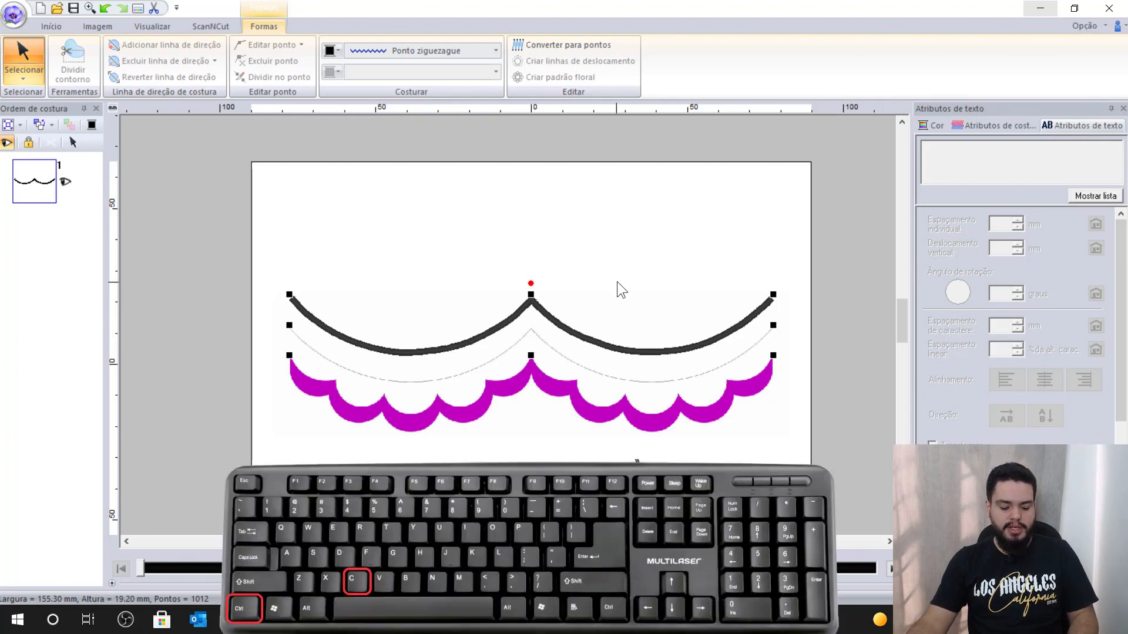
pyautogui.hotkey('ctrl', 'v')
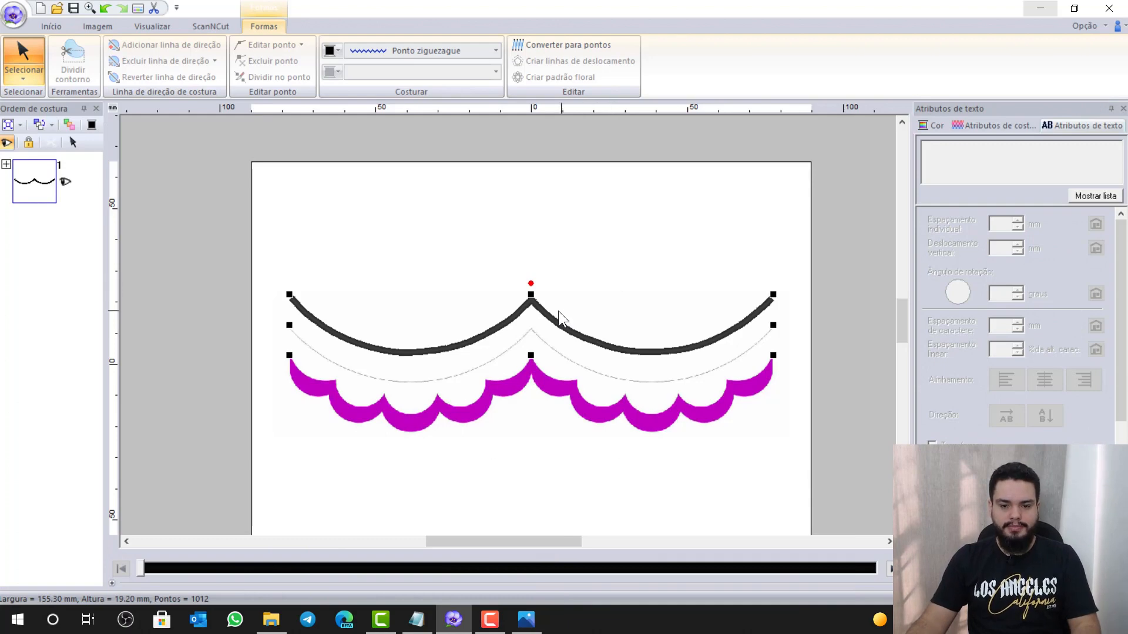
pyautogui.press('Down')
pyautogui.press('Down')
pyautogui.press('Down')
pyautogui.press('Down')
pyautogui.press('Down')
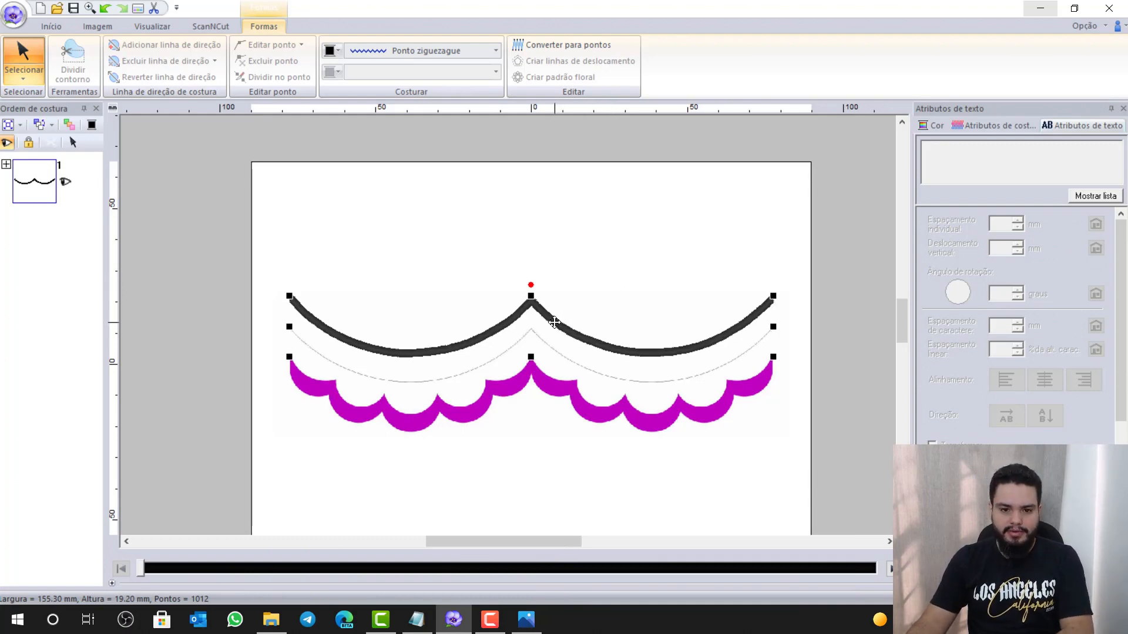
pyautogui.press('Down')
pyautogui.press('Down')
pyautogui.press('Down')
pyautogui.press('Down')
pyautogui.press('Down')
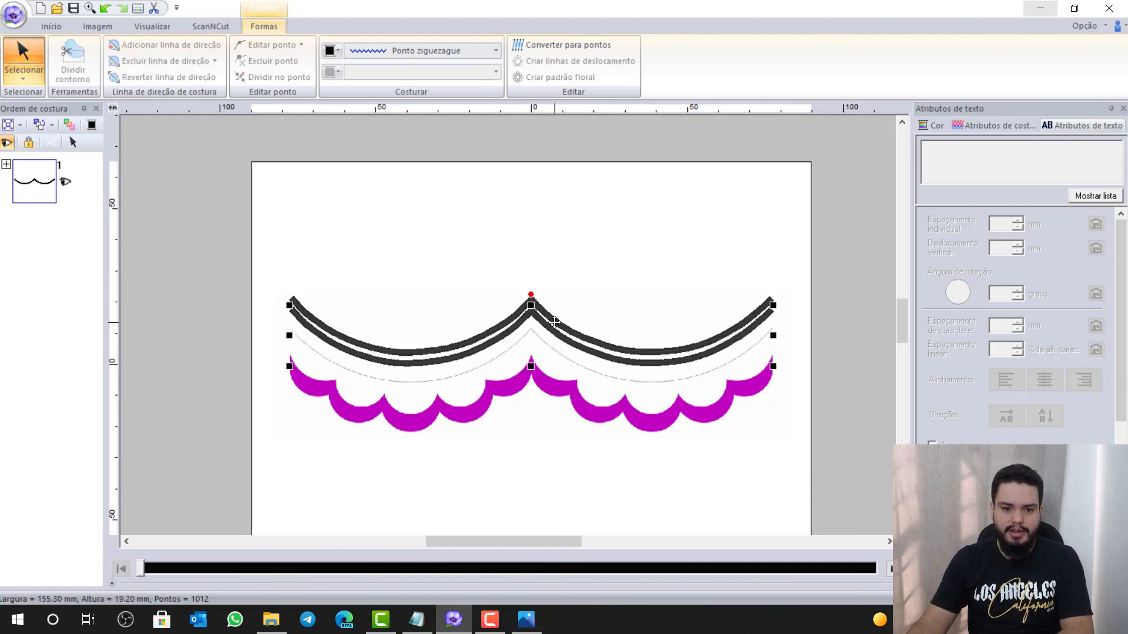
pyautogui.press('Down')
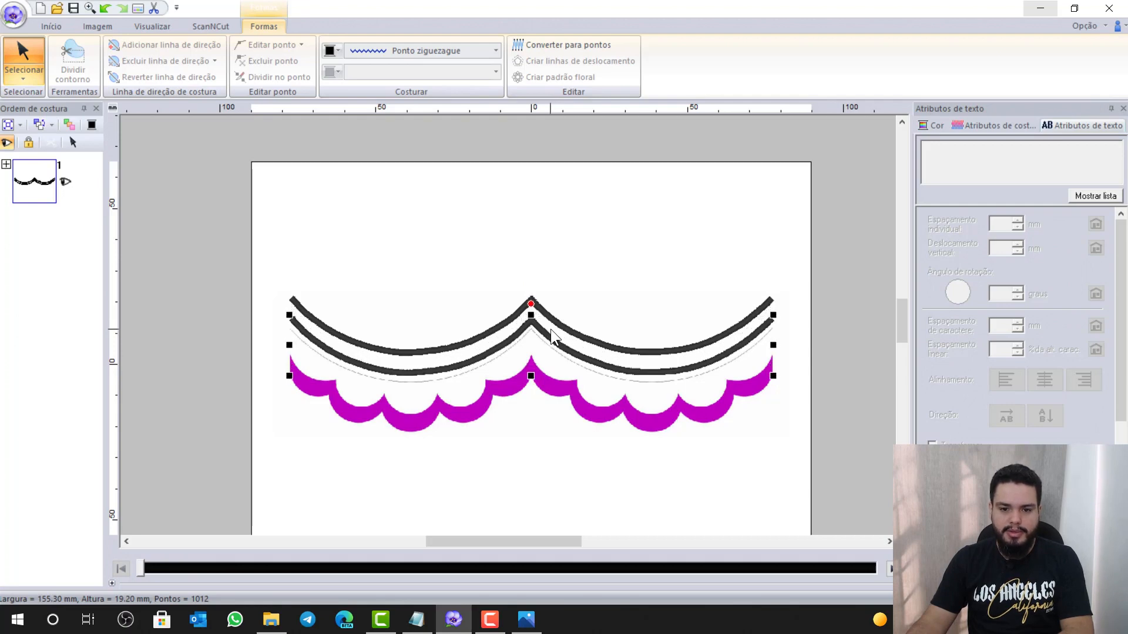
pyautogui.scroll(1, 551, 329)
pyautogui.scroll(1, 552, 411)
pyautogui.scroll(1, 511, 326)
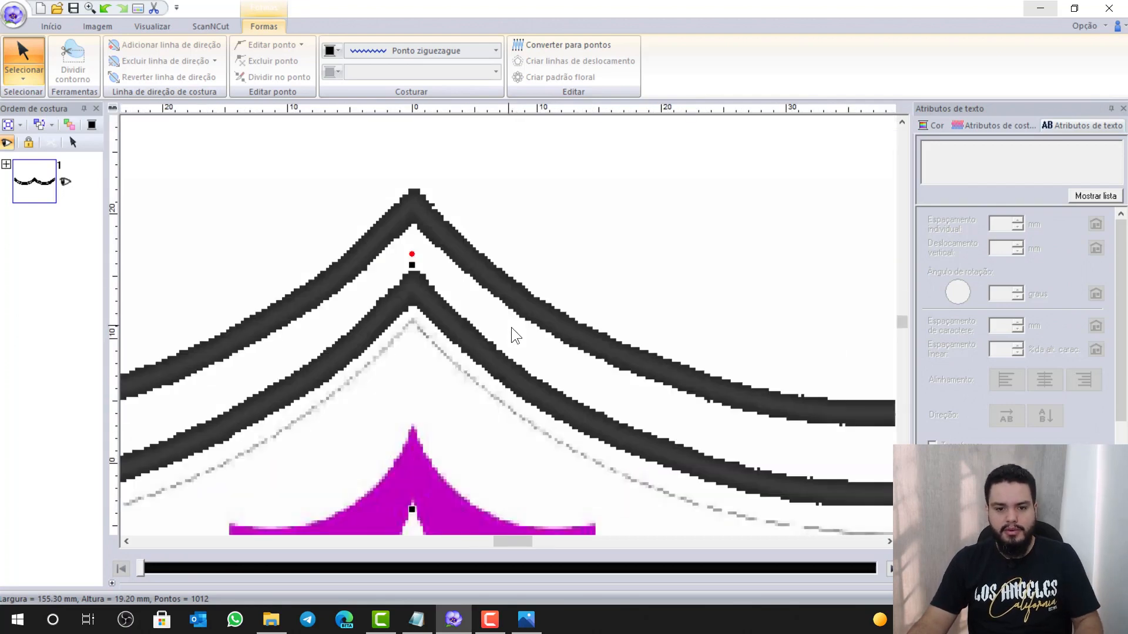
pyautogui.press('Down')
pyautogui.press('Down')
pyautogui.press('Down')
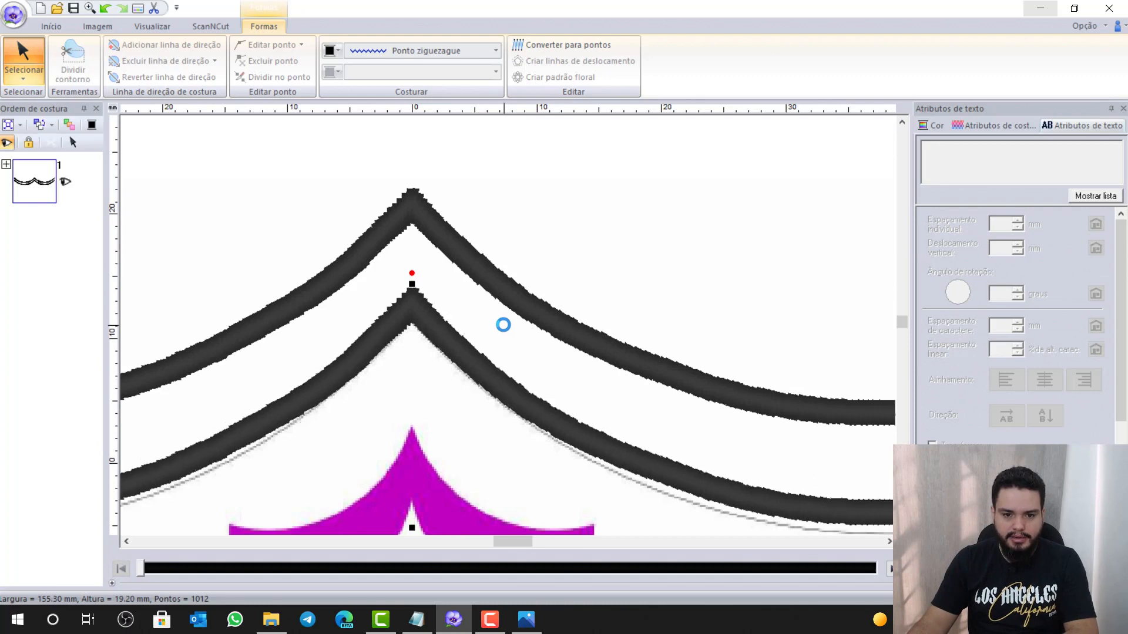
pyautogui.press('Down')
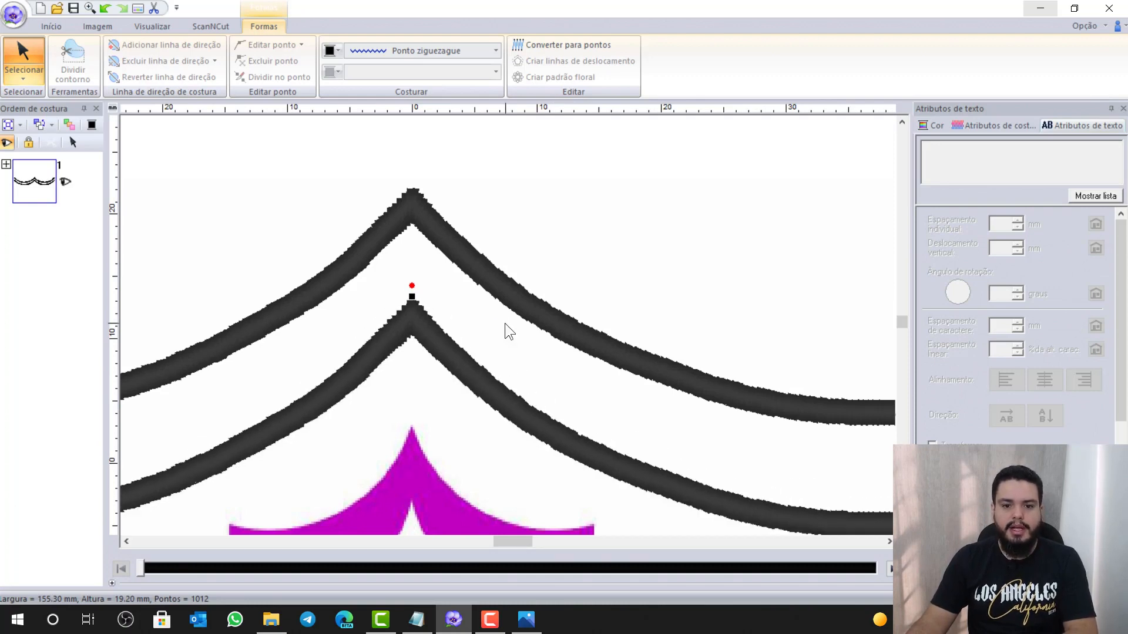
# Zoom out, deselect the curves and bring up the Formas shape gallery
pyautogui.scroll(-1, 488, 322)
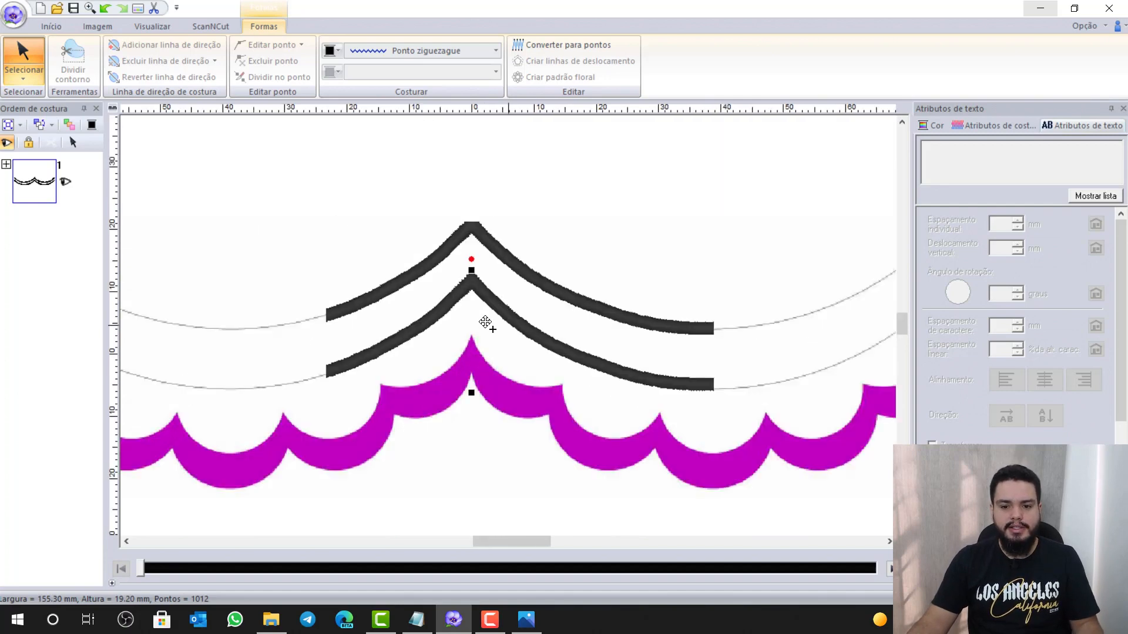
pyautogui.scroll(-1, 485, 322)
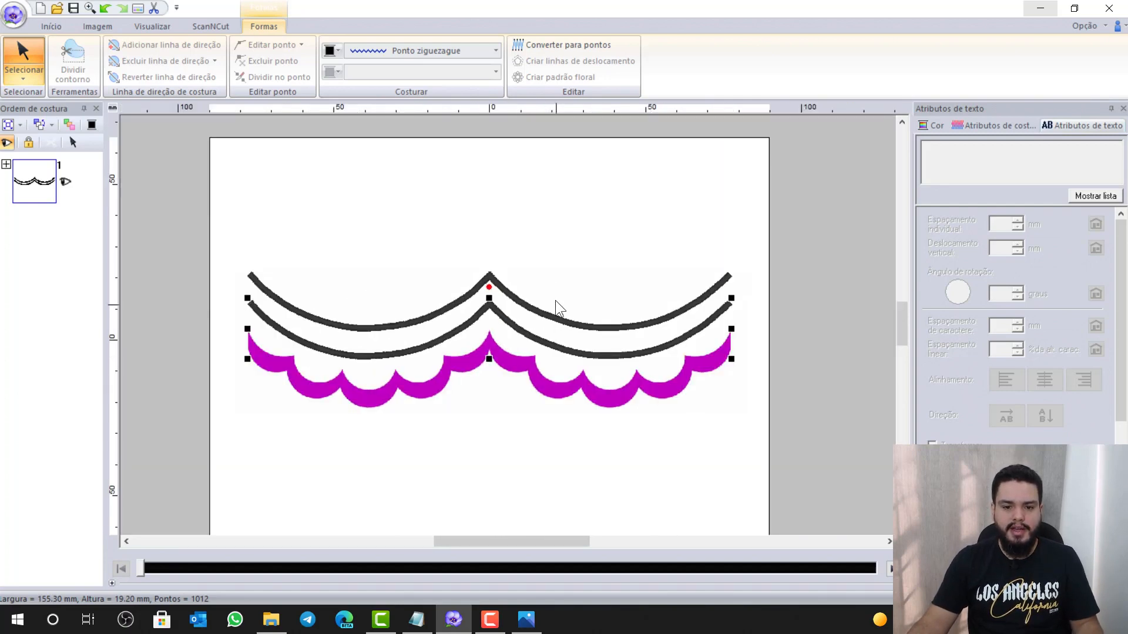
pyautogui.click(562, 237)
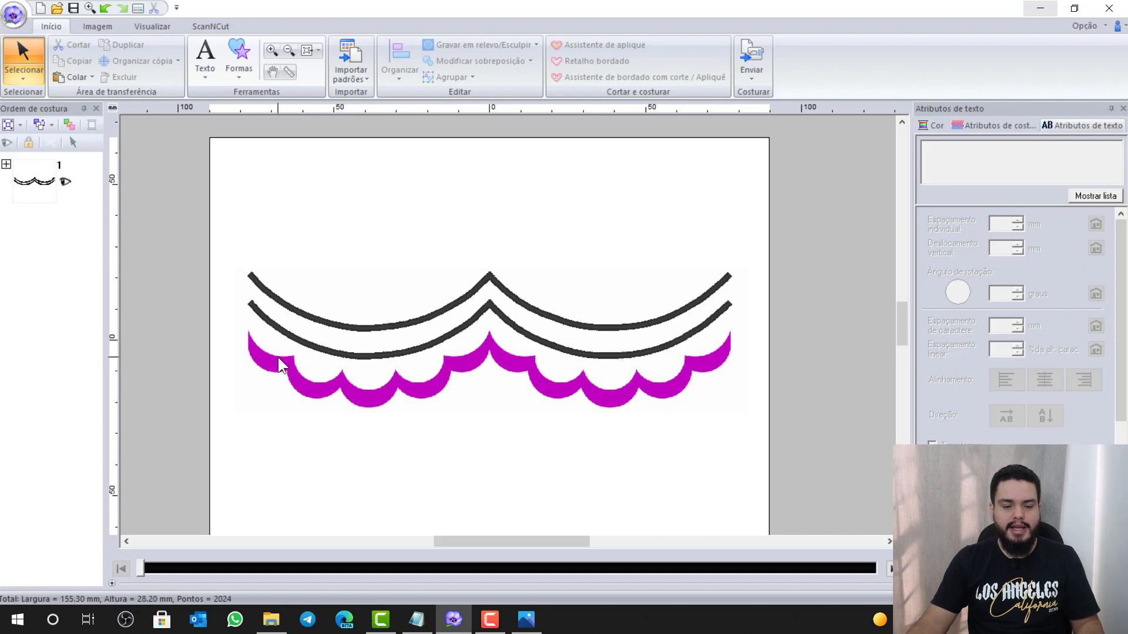
pyautogui.click(239, 76)
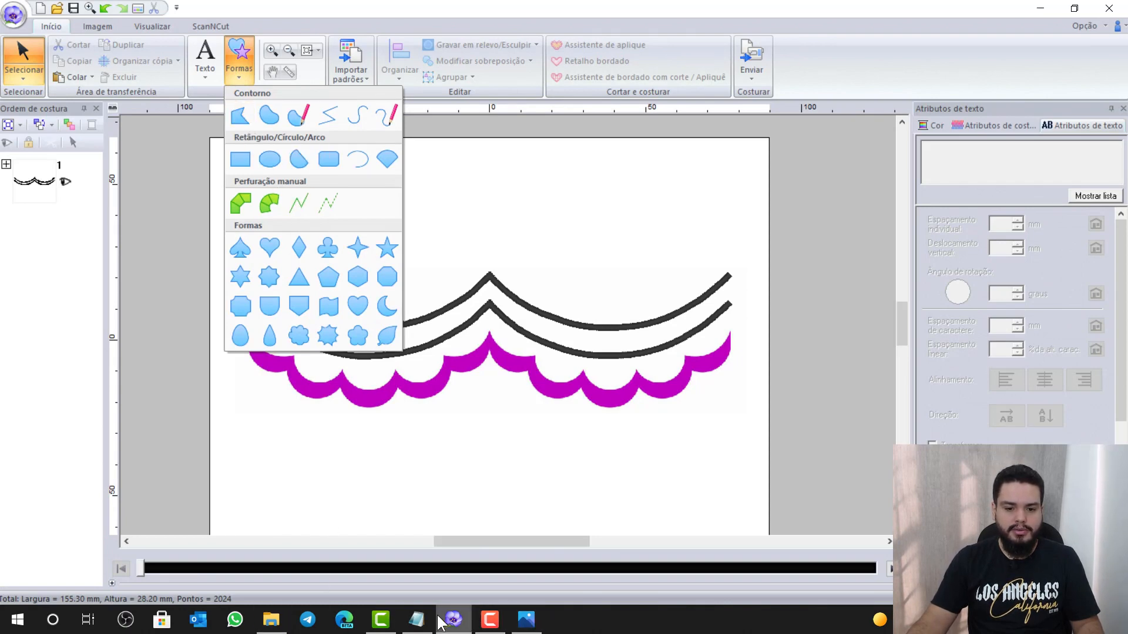
pyautogui.click(416, 620)
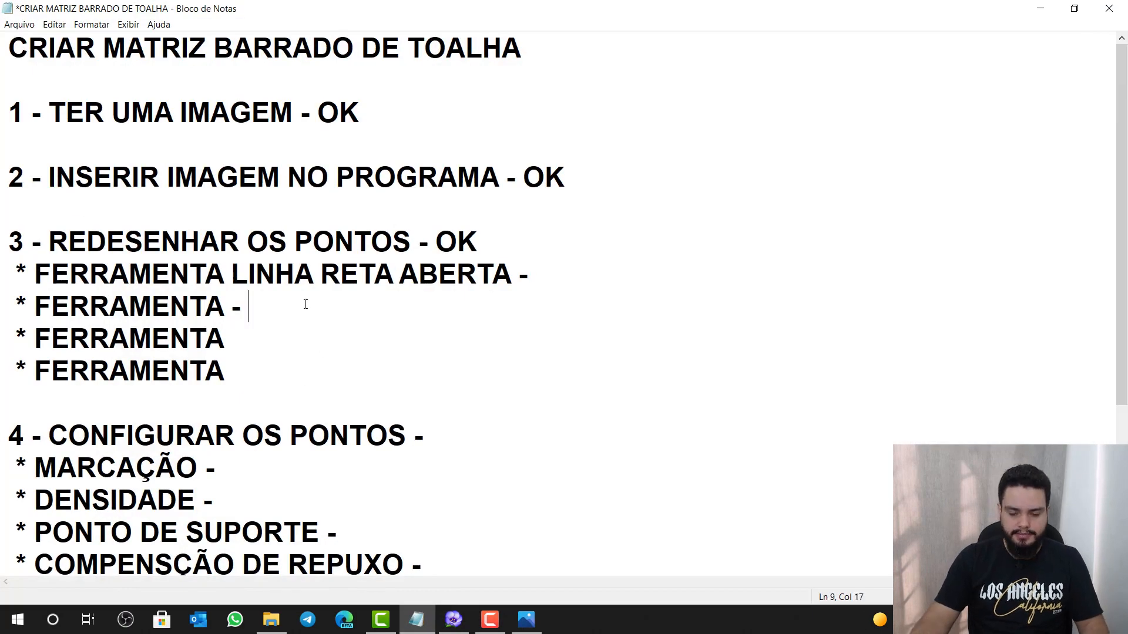
# Add 'LINHA RETA FECHADA - OK' and mark the open straight-line entry OK in the checklist
pyautogui.write('L')
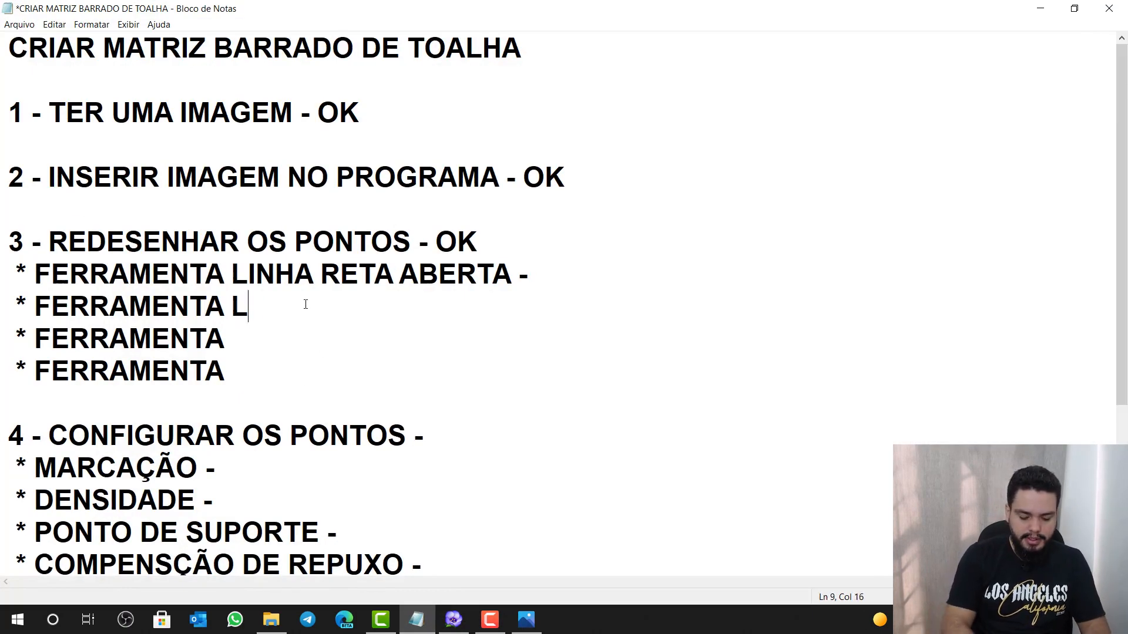
pyautogui.write('INHA RETA FE')
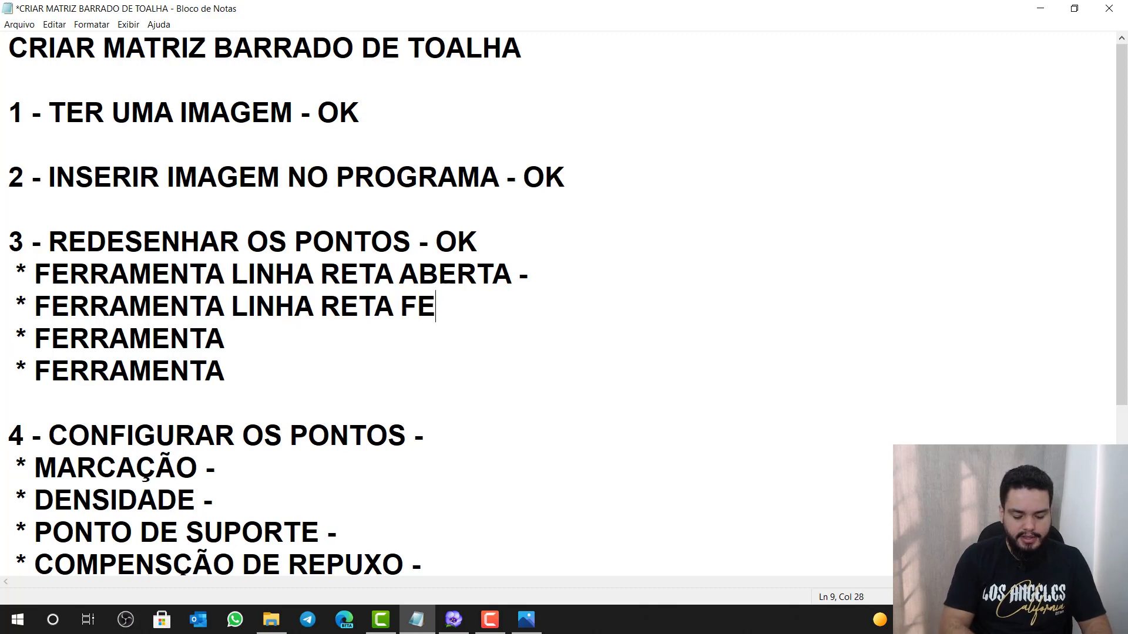
pyautogui.write('CHADA')
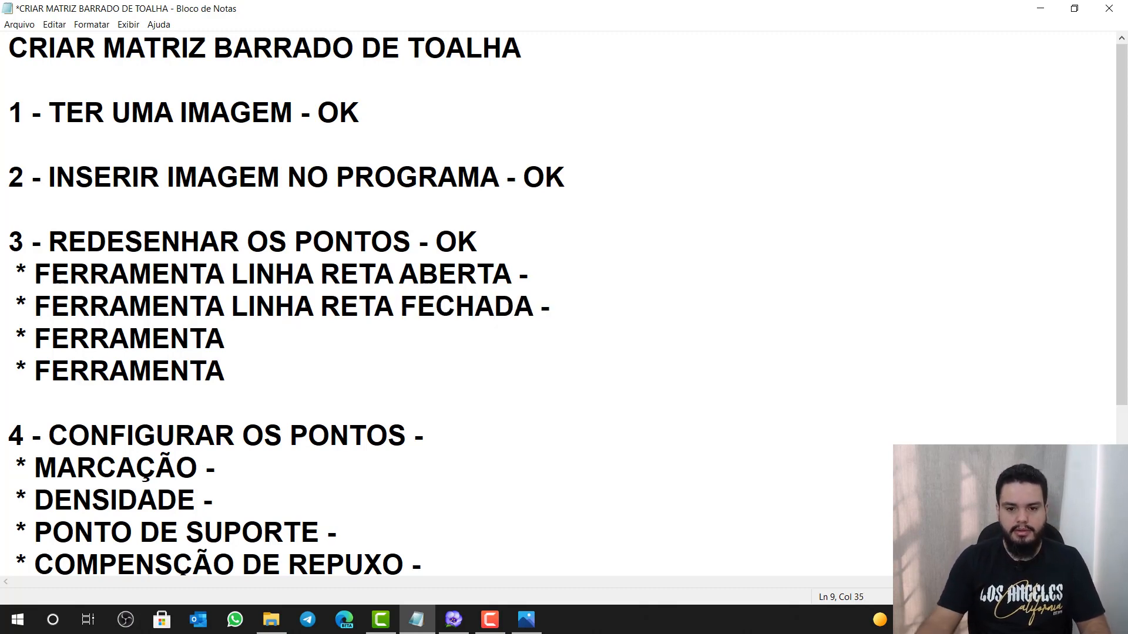
pyautogui.write(' - OK')
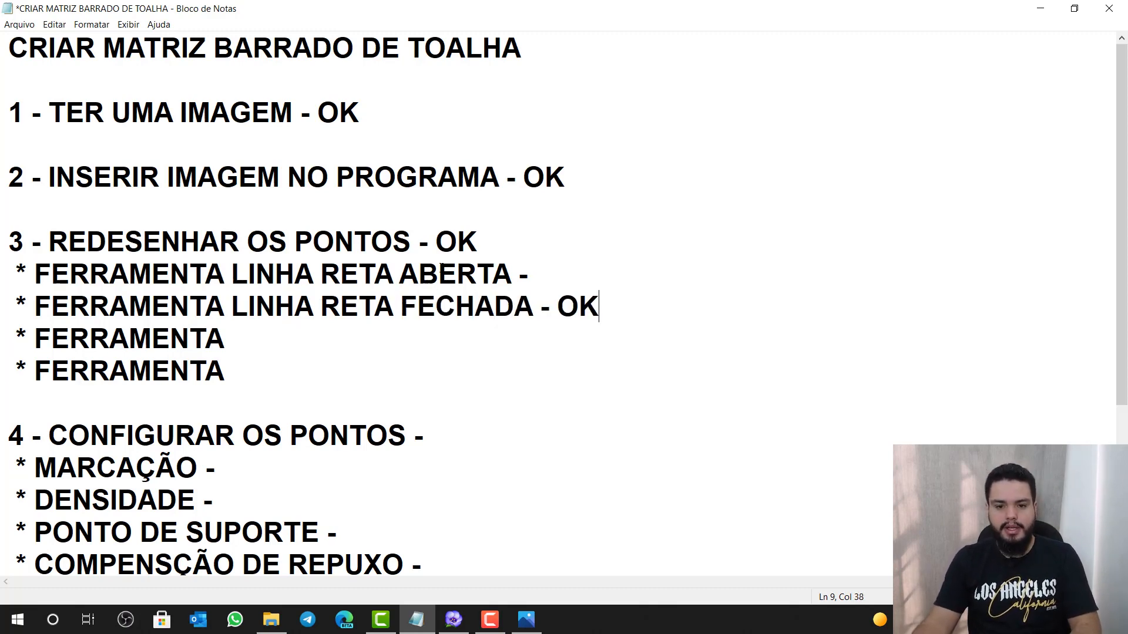
pyautogui.click(570, 284)
pyautogui.write('OK')
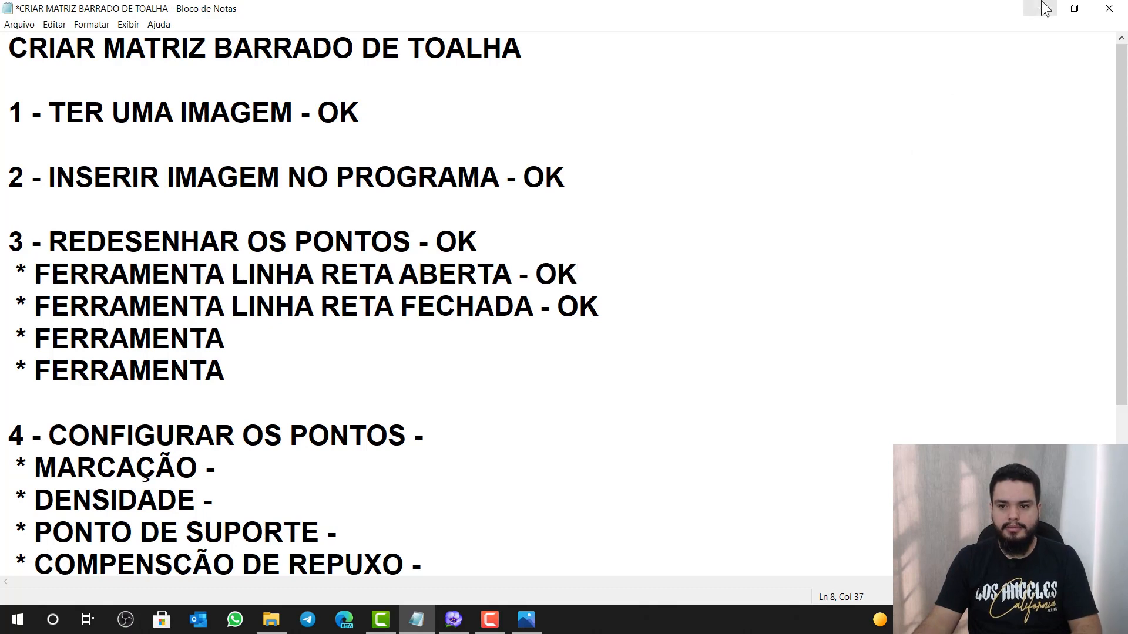
pyautogui.click(1040, 9)
pyautogui.click(237, 65)
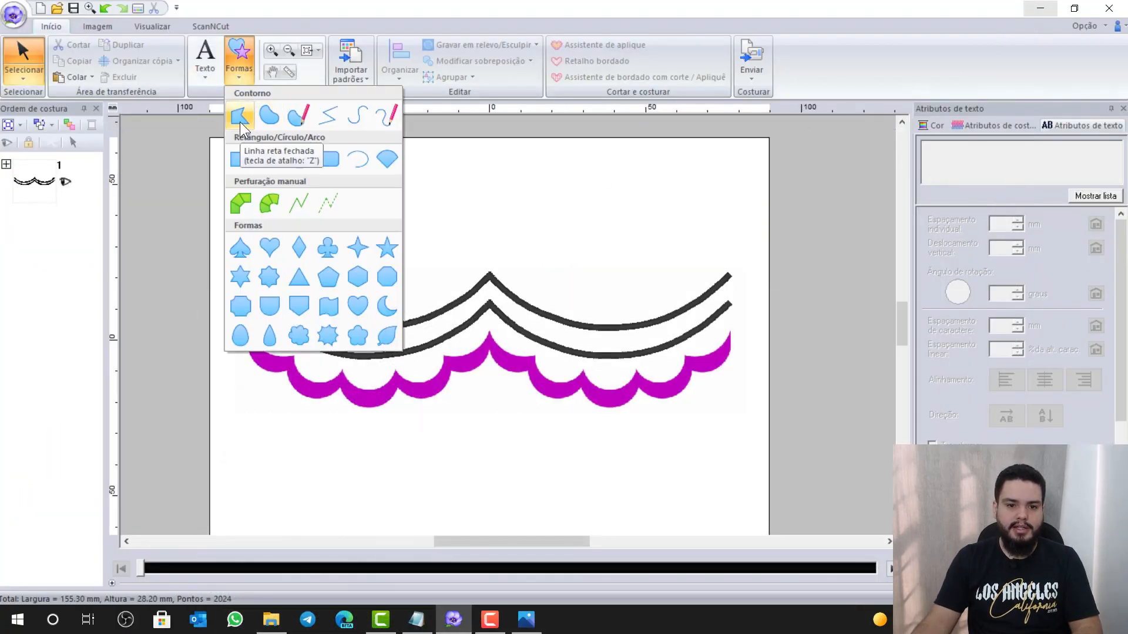
# Select the closed-curve input tool and start the outline at the magenta scallop tip
pyautogui.click(240, 118)
pyautogui.scroll(3, 511, 330)
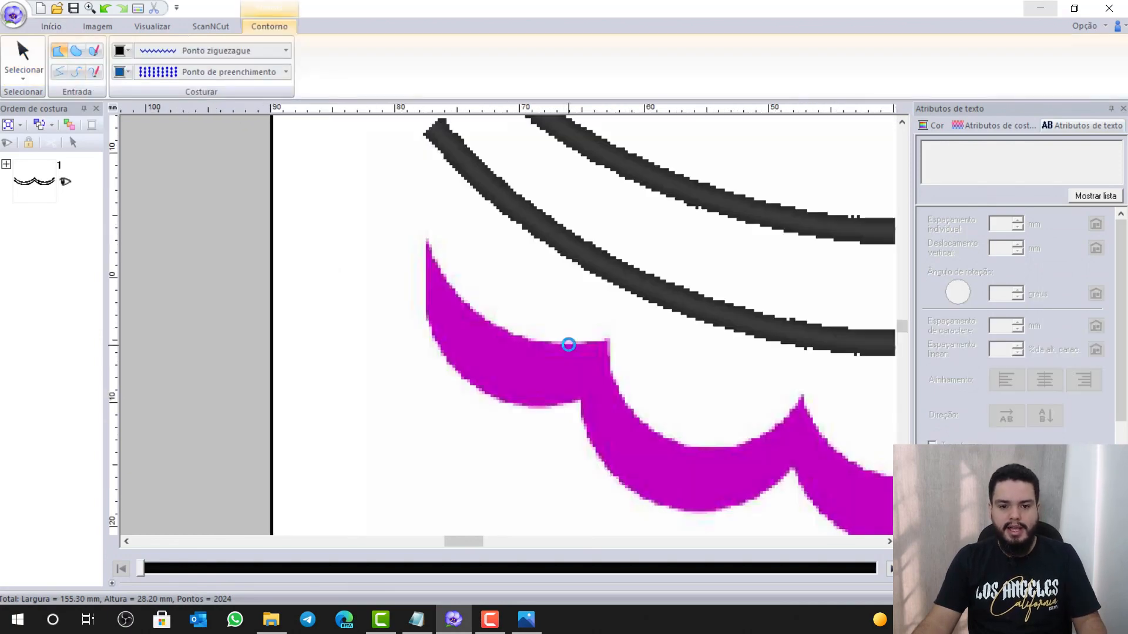
pyautogui.click(424, 238)
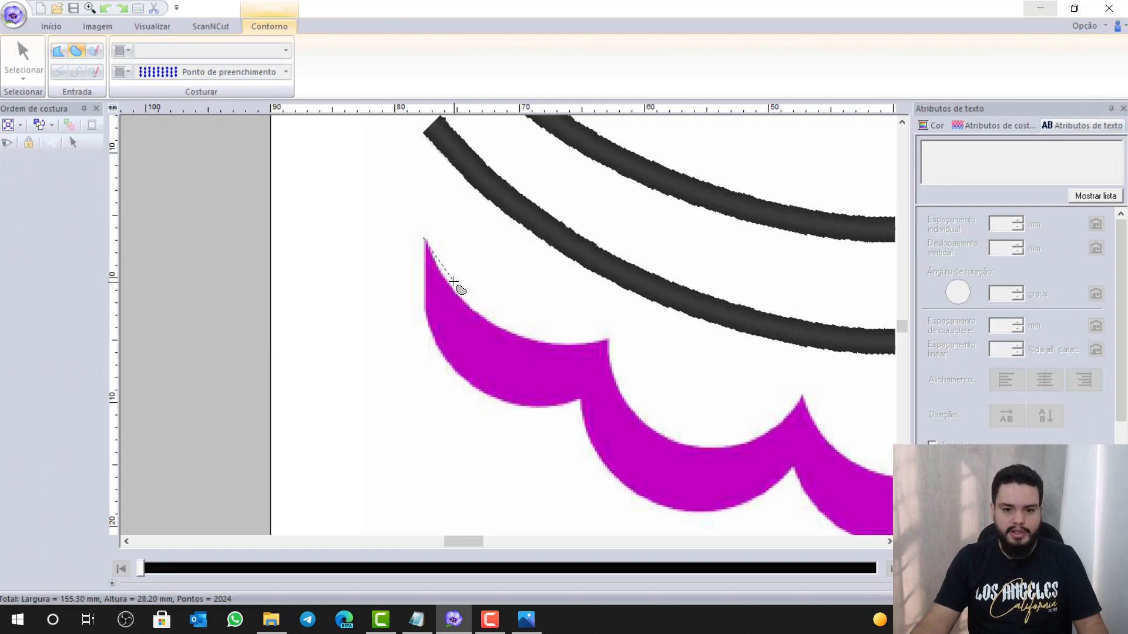
pyautogui.click(486, 319)
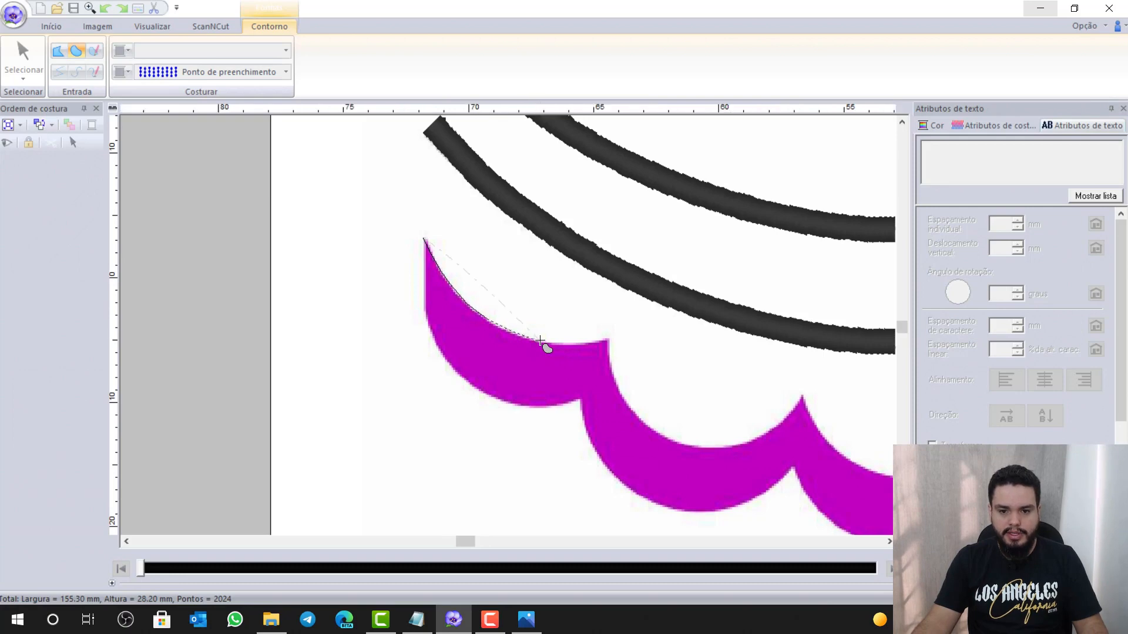
pyautogui.scroll(2, 544, 340)
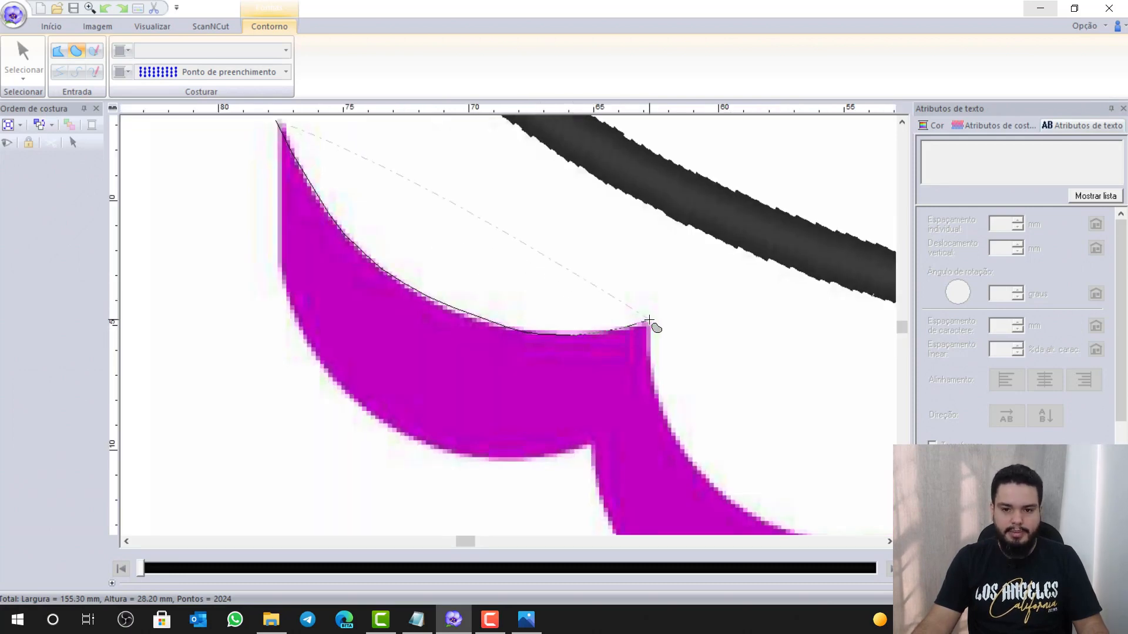
pyautogui.press('z')
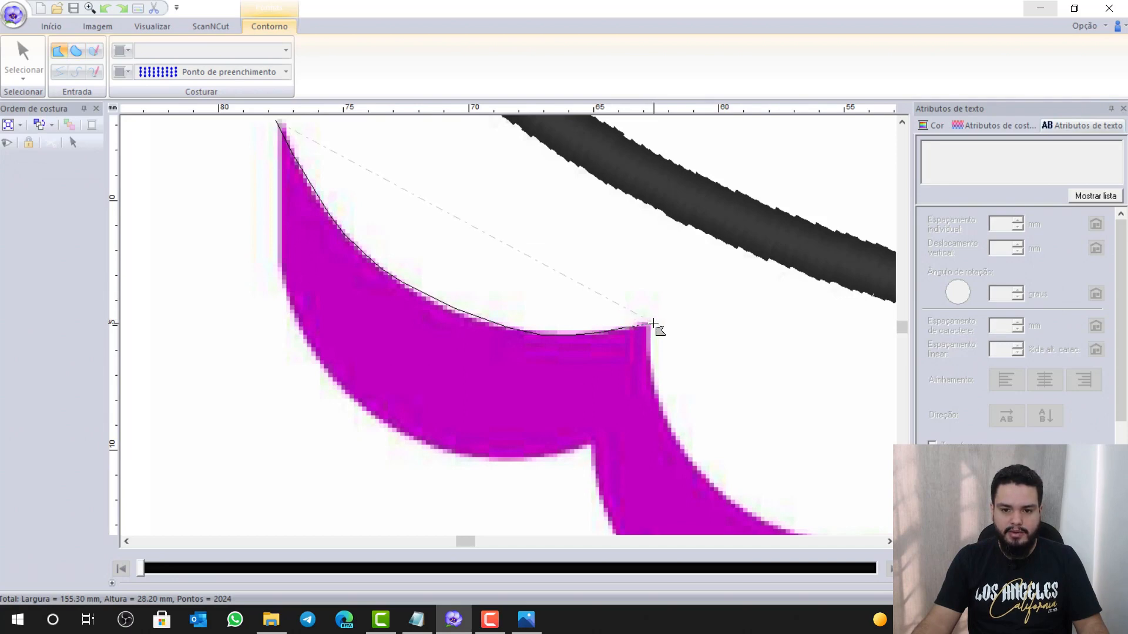
pyautogui.press('z')
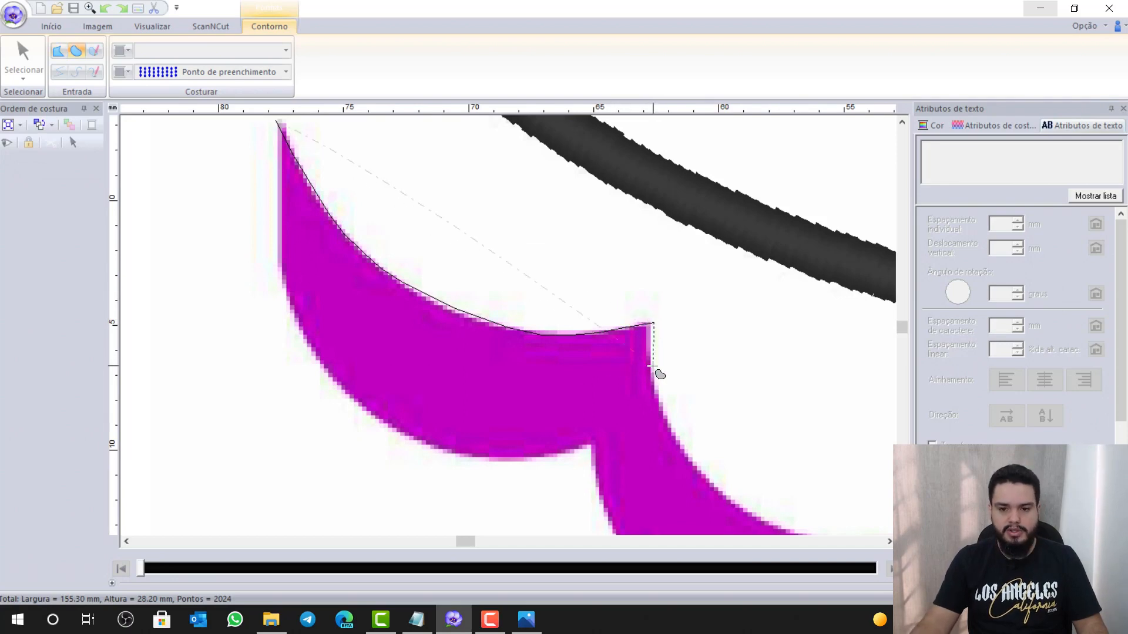
# Place outline points at the scallop's inner corner and the bottom of its curve
pyautogui.click(696, 466)
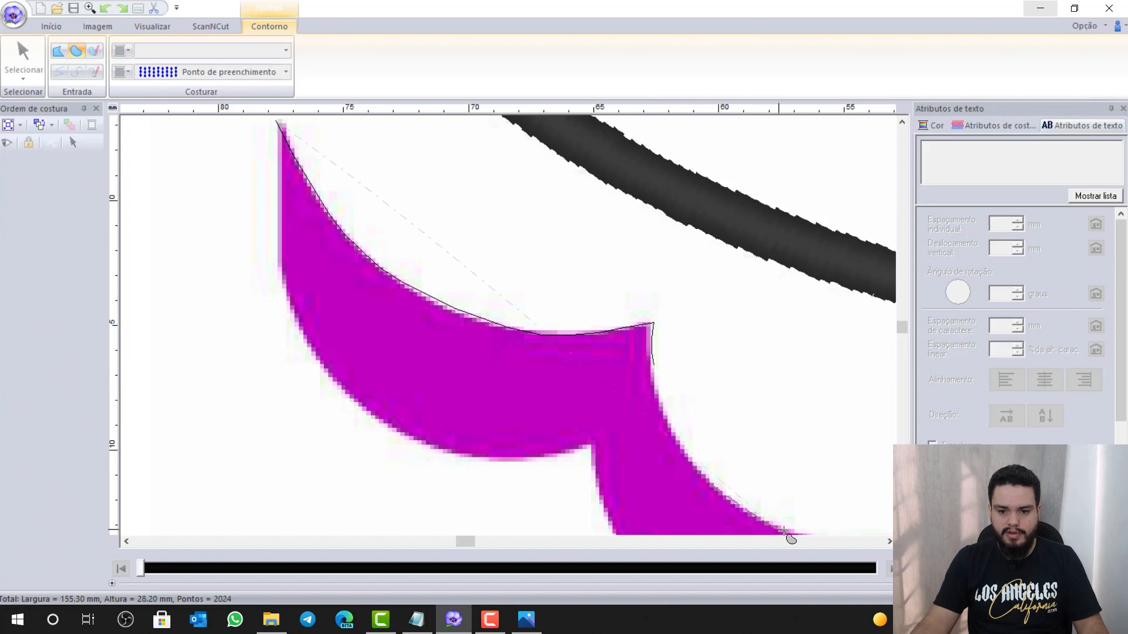
pyautogui.click(902, 530)
pyautogui.click(902, 530)
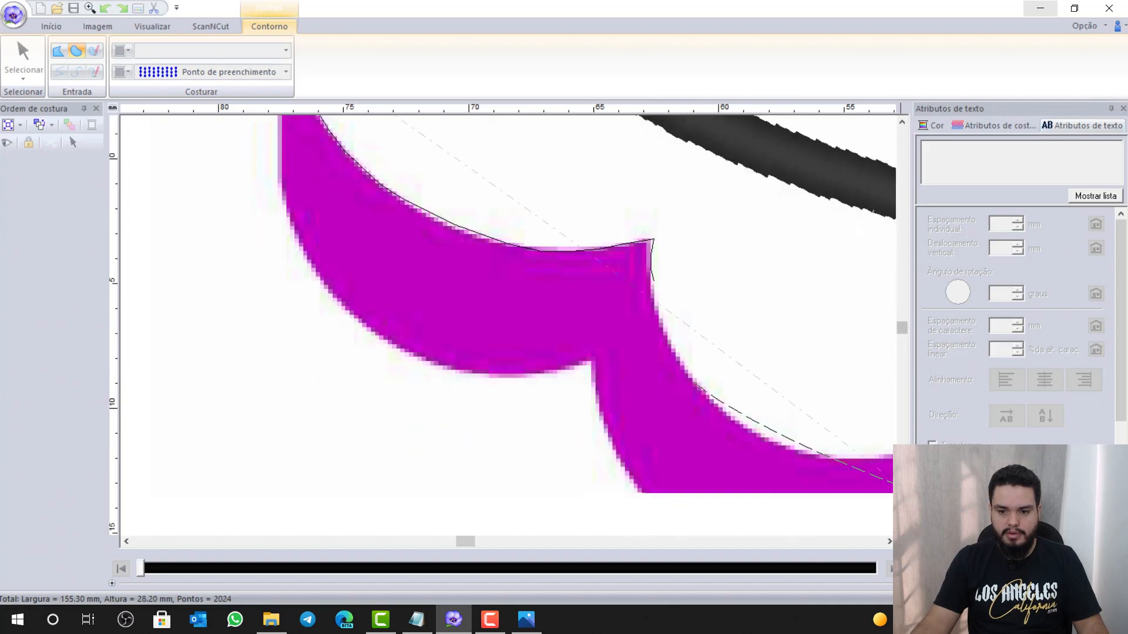
pyautogui.click(902, 529)
pyautogui.click(890, 541)
pyautogui.click(889, 542)
pyautogui.click(889, 542)
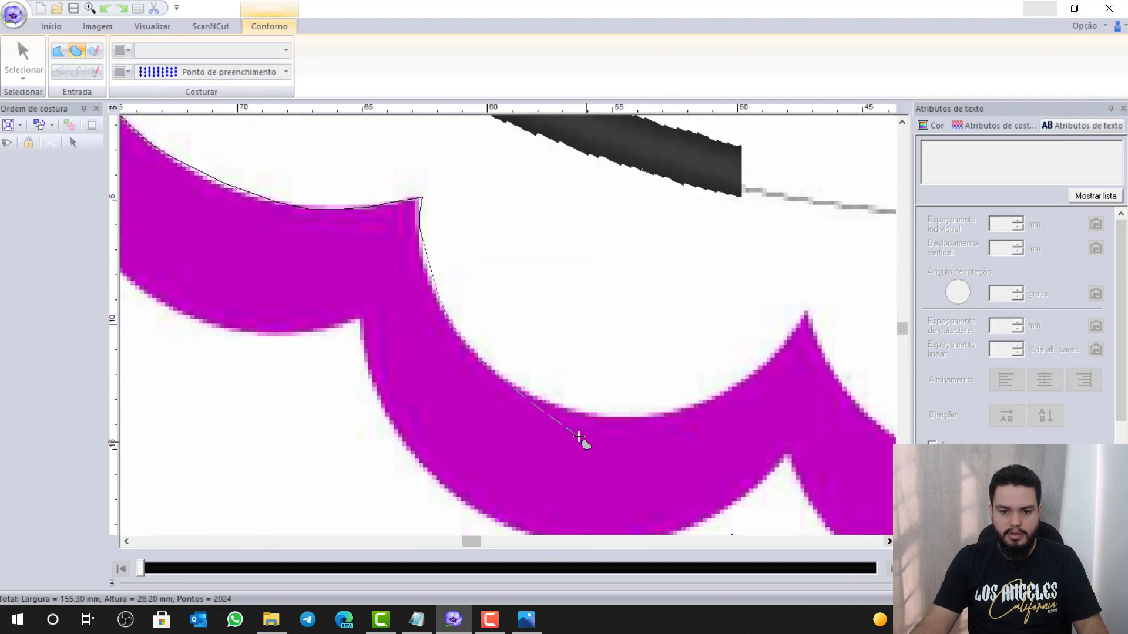
pyautogui.click(645, 419)
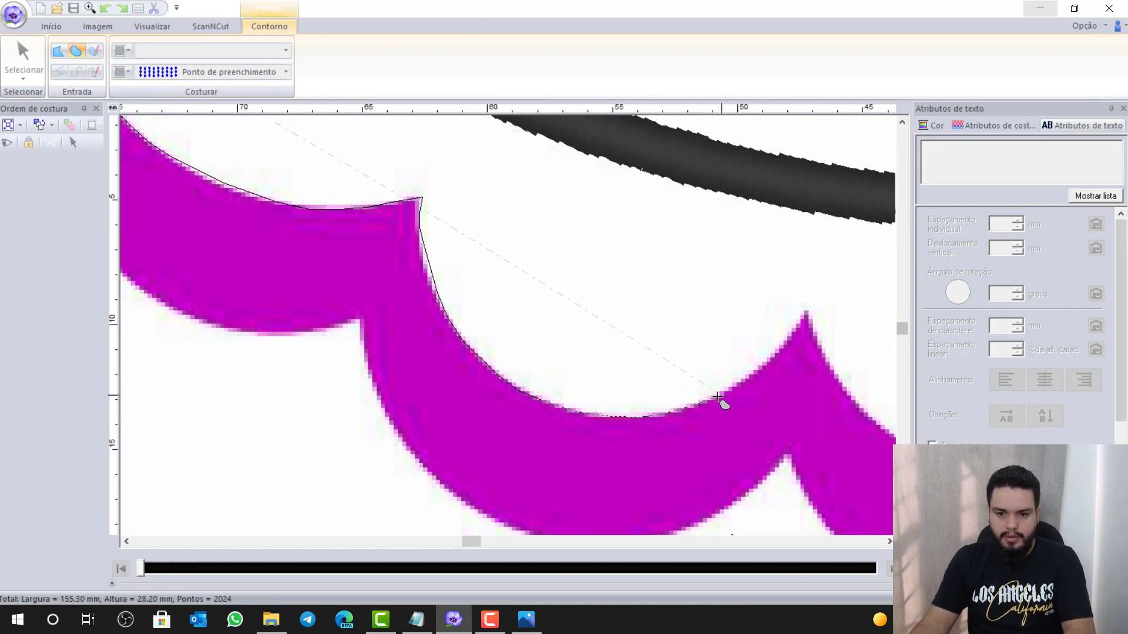
# Add outline points at the next scallop tip and just past it
pyautogui.click(805, 312)
pyautogui.press('z')
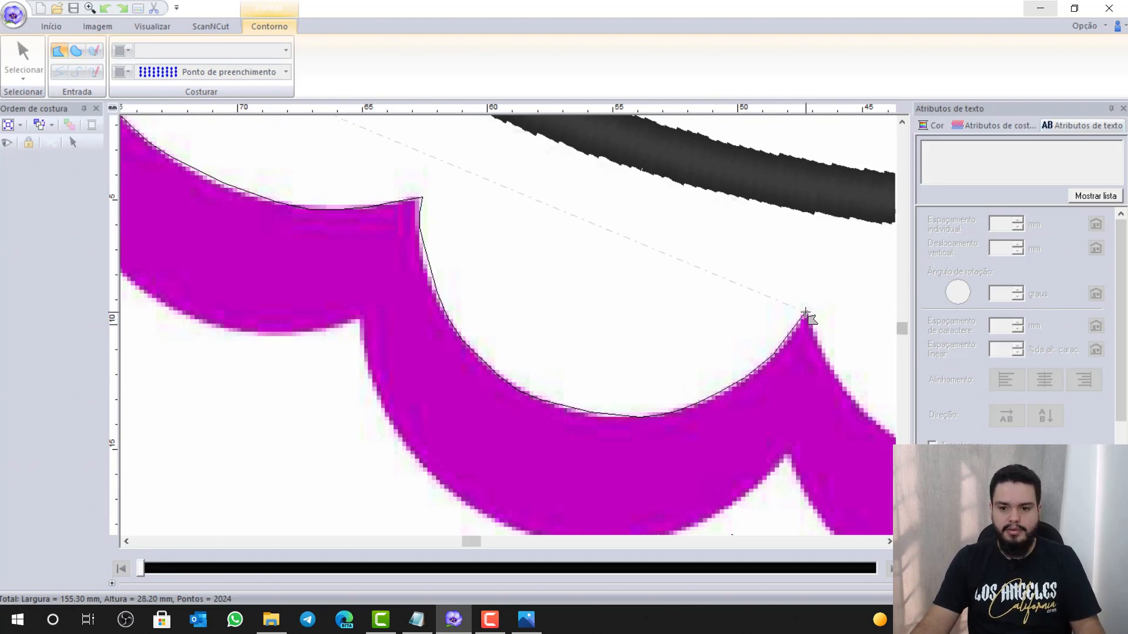
pyautogui.press('z')
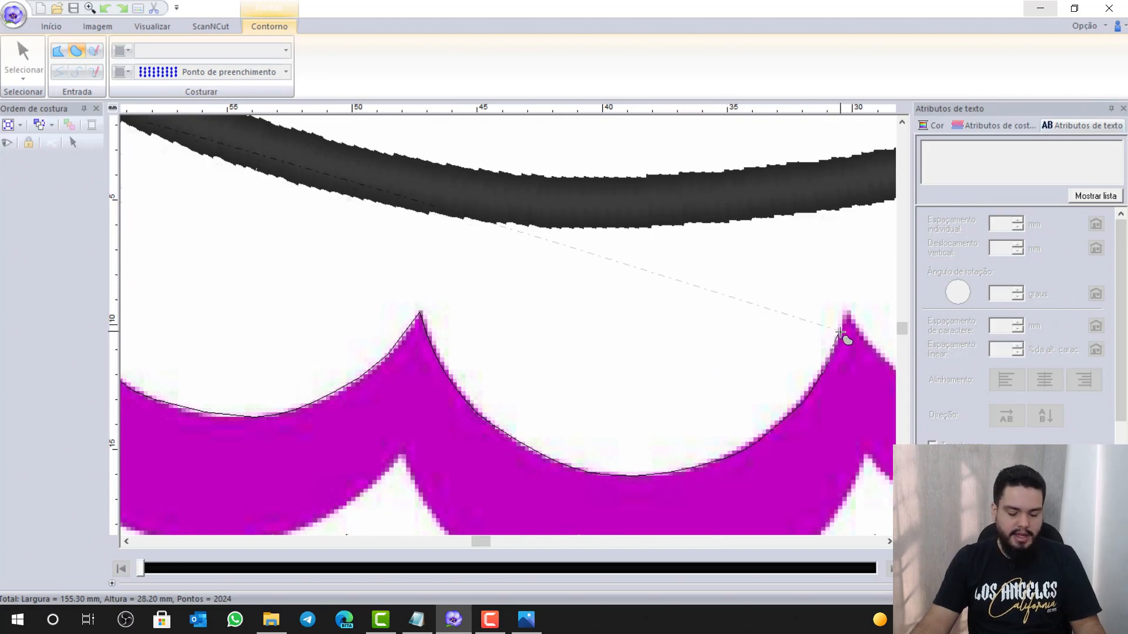
pyautogui.press('x')
pyautogui.click(876, 349)
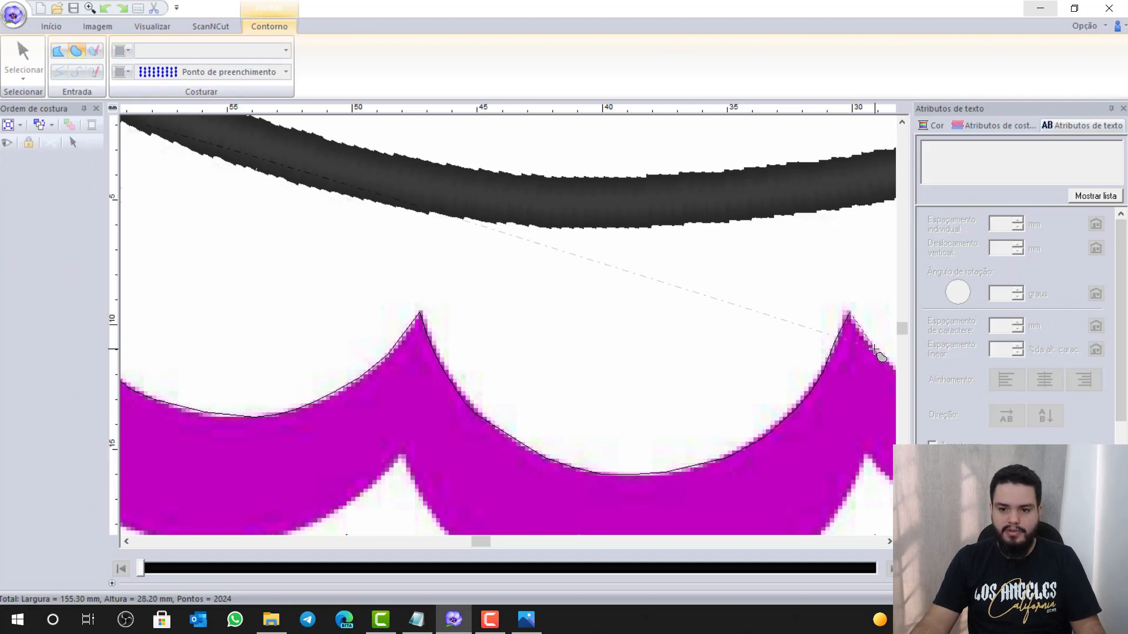
pyautogui.click(886, 539)
pyautogui.click(886, 540)
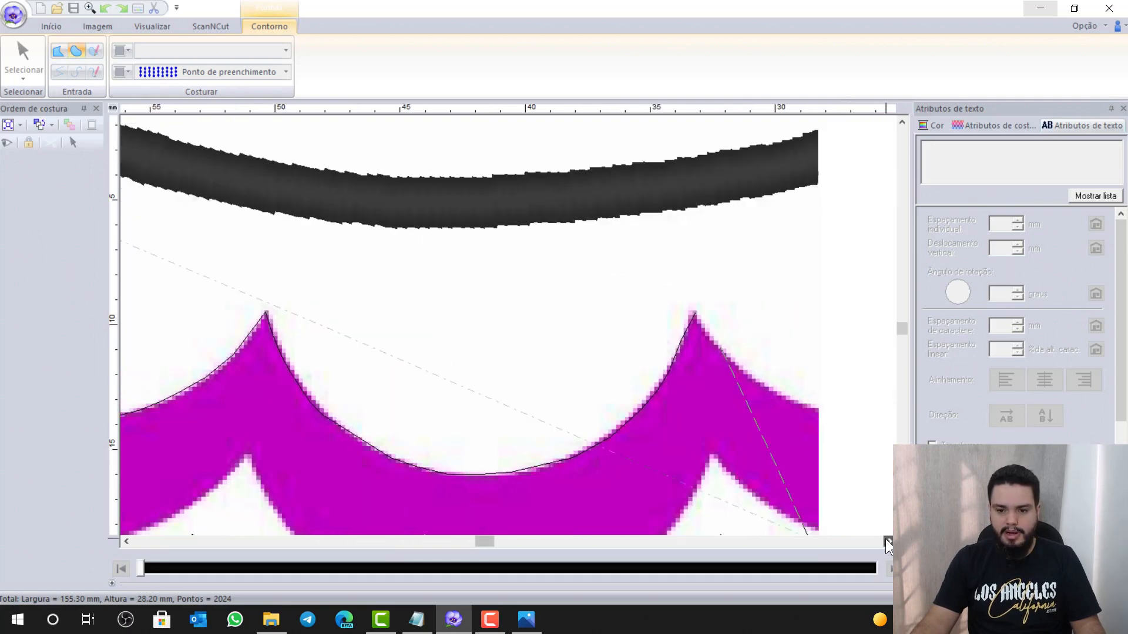
pyautogui.click(886, 540)
pyautogui.click(887, 540)
pyautogui.click(886, 540)
pyautogui.click(887, 540)
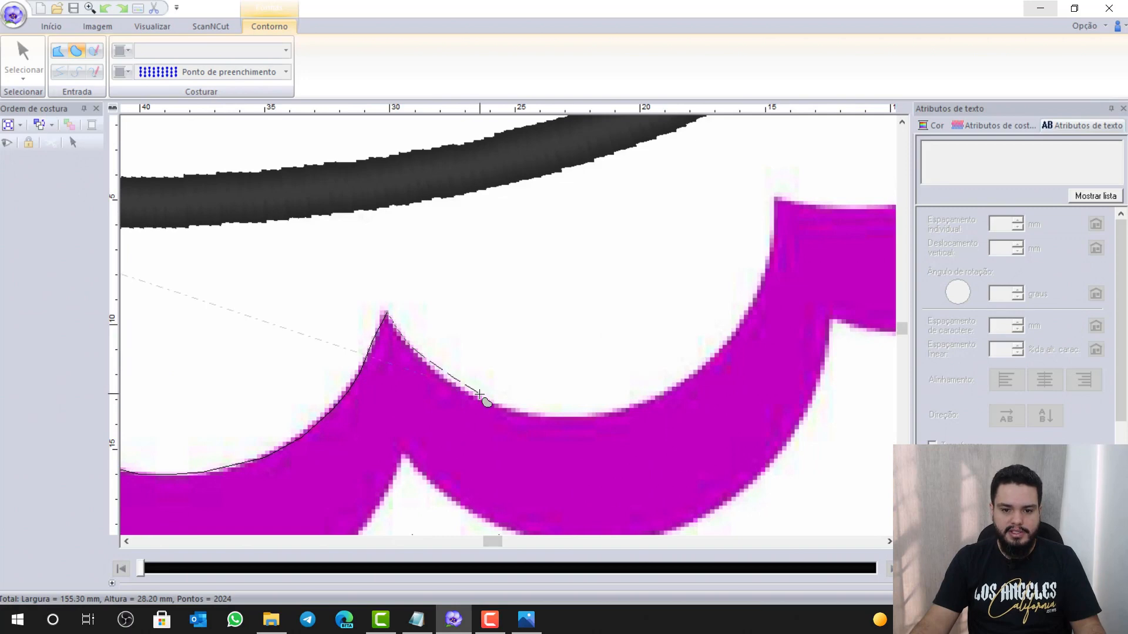
# Trace the purple scallop edge with curve points and close the outline at the purple corner
pyautogui.click(453, 381)
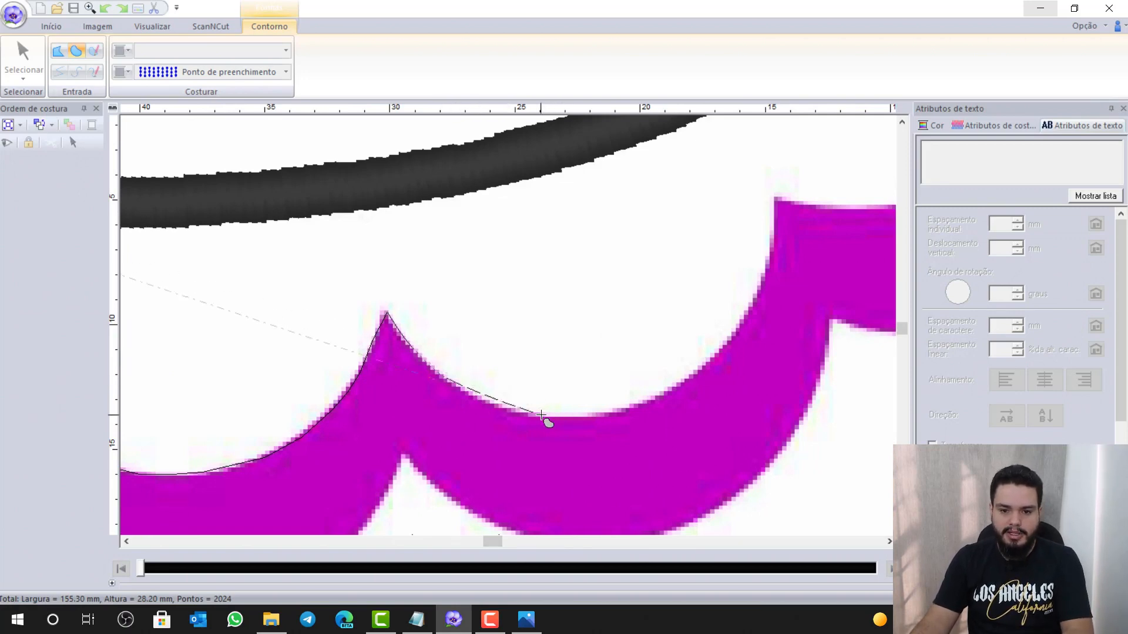
pyautogui.click(541, 415)
pyautogui.click(646, 402)
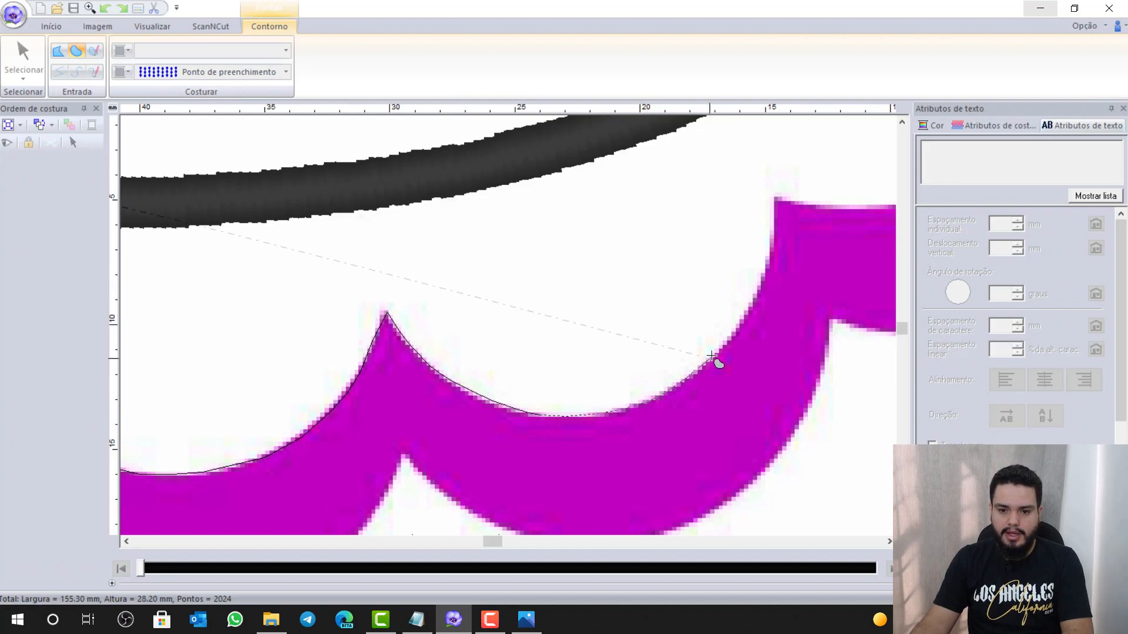
pyautogui.click(722, 351)
pyautogui.click(758, 292)
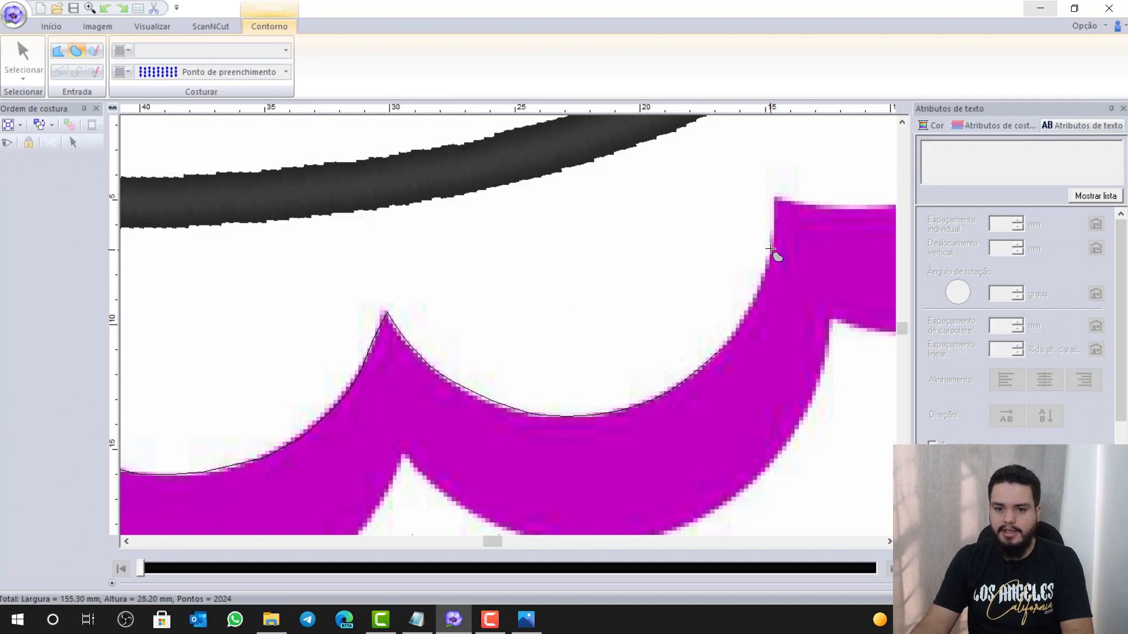
pyautogui.click(772, 242)
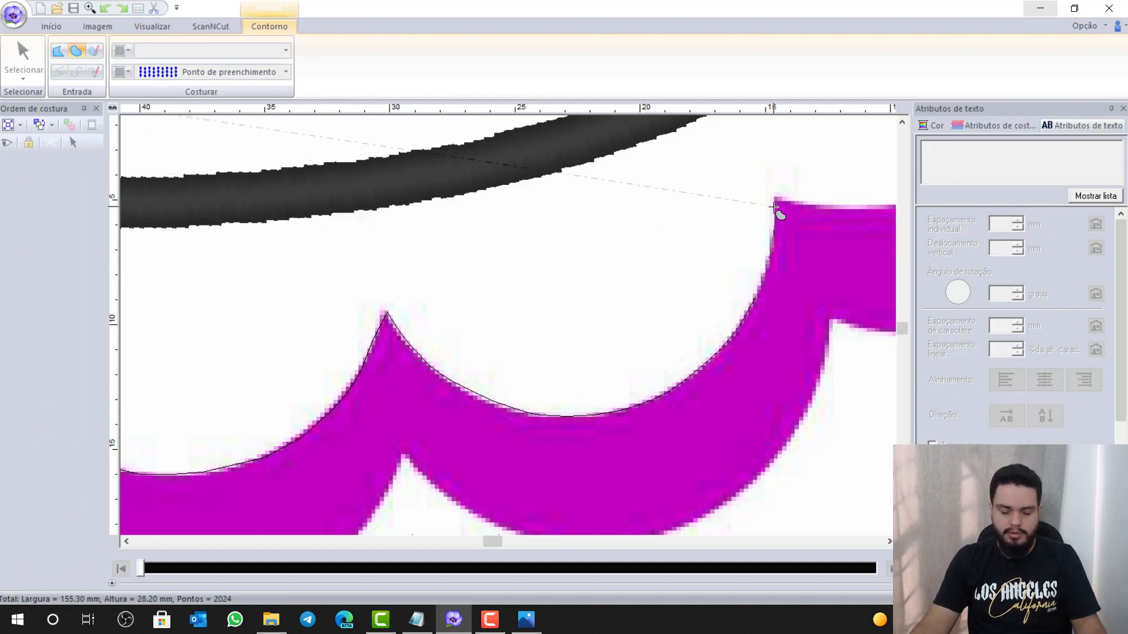
pyautogui.doubleClick(775, 203)
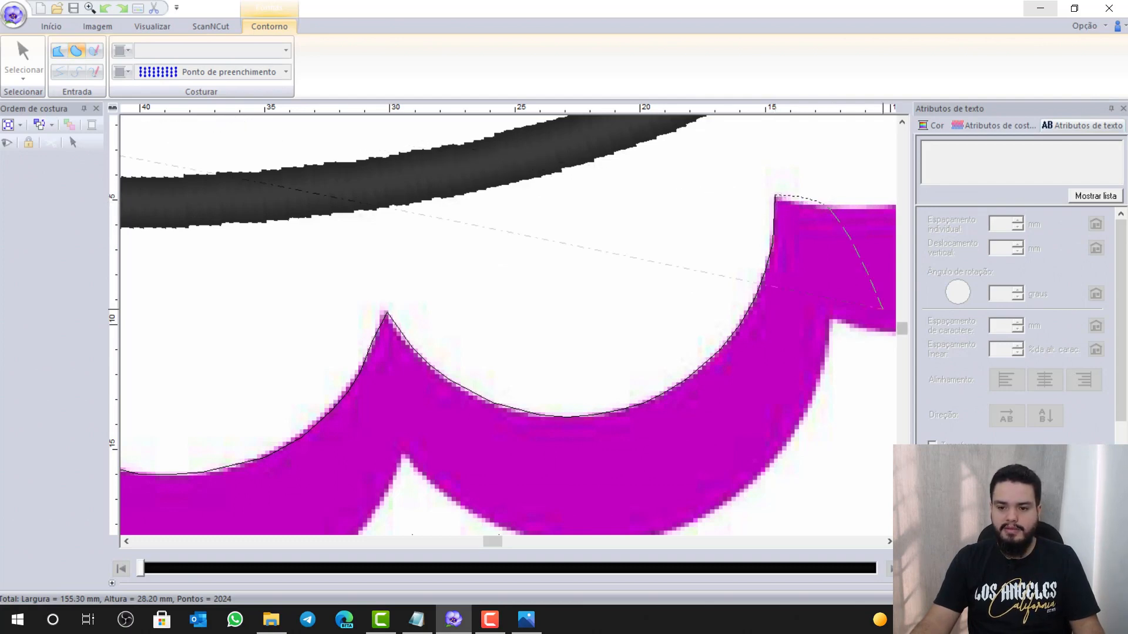
# Begin a new outline along the scallop's top edge with a sharp point at its tip
pyautogui.click(889, 540)
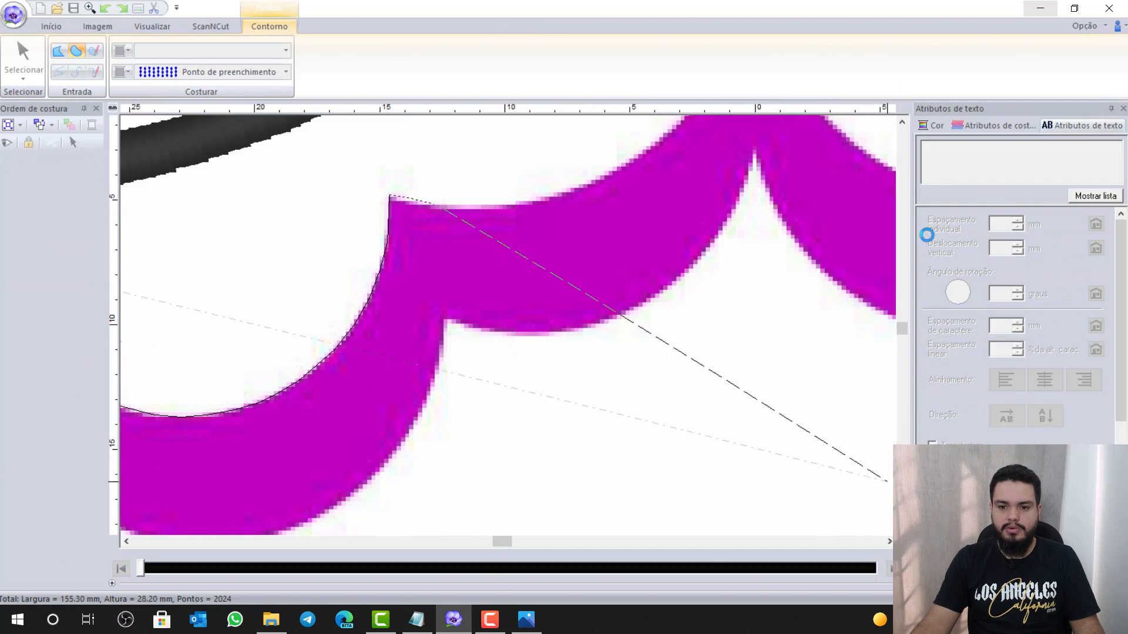
pyautogui.click(901, 120)
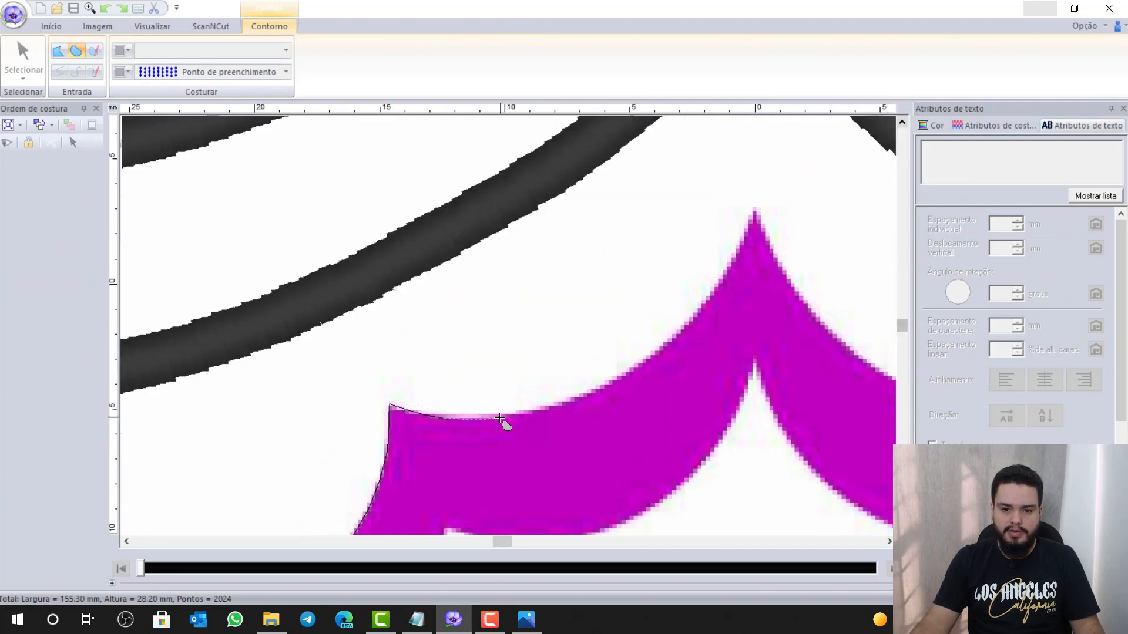
pyautogui.click(598, 388)
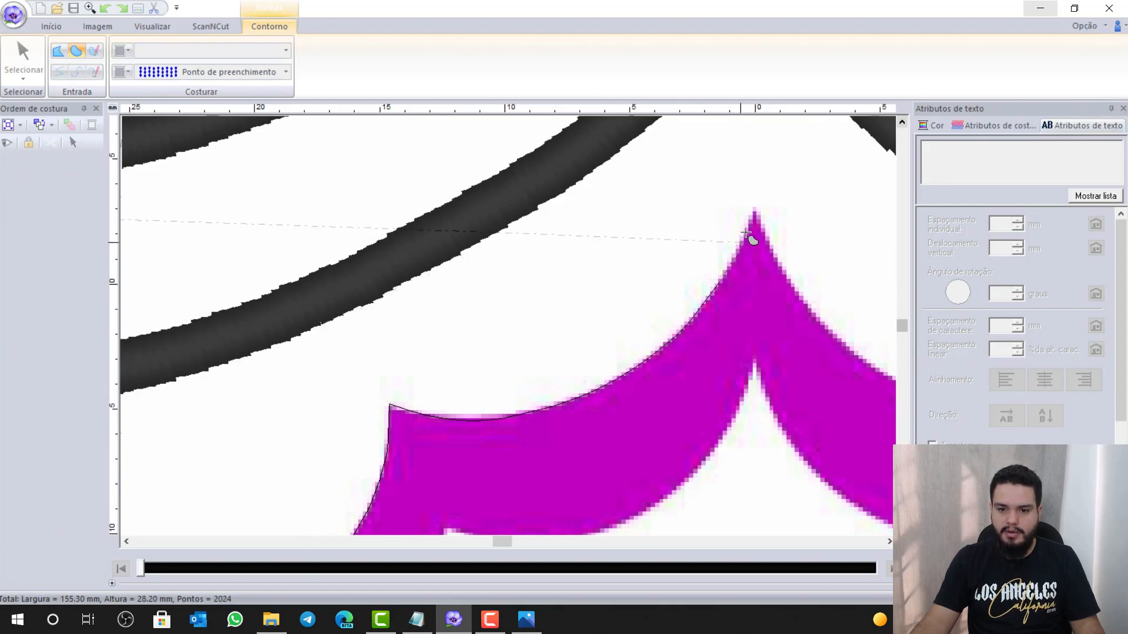
pyautogui.click(754, 213)
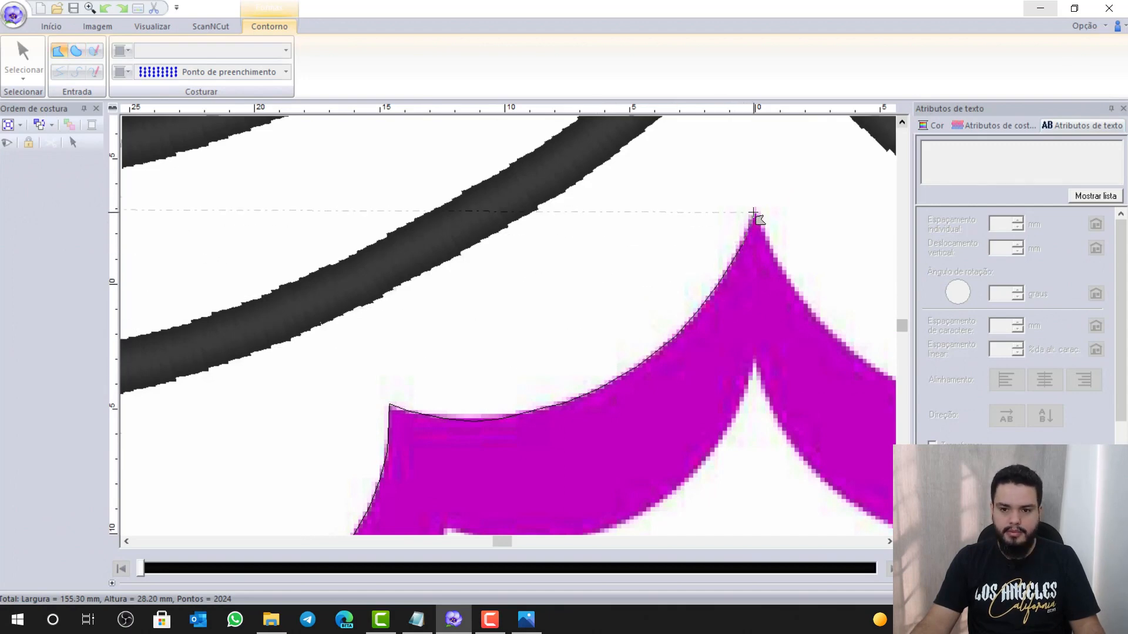
pyautogui.press('x')
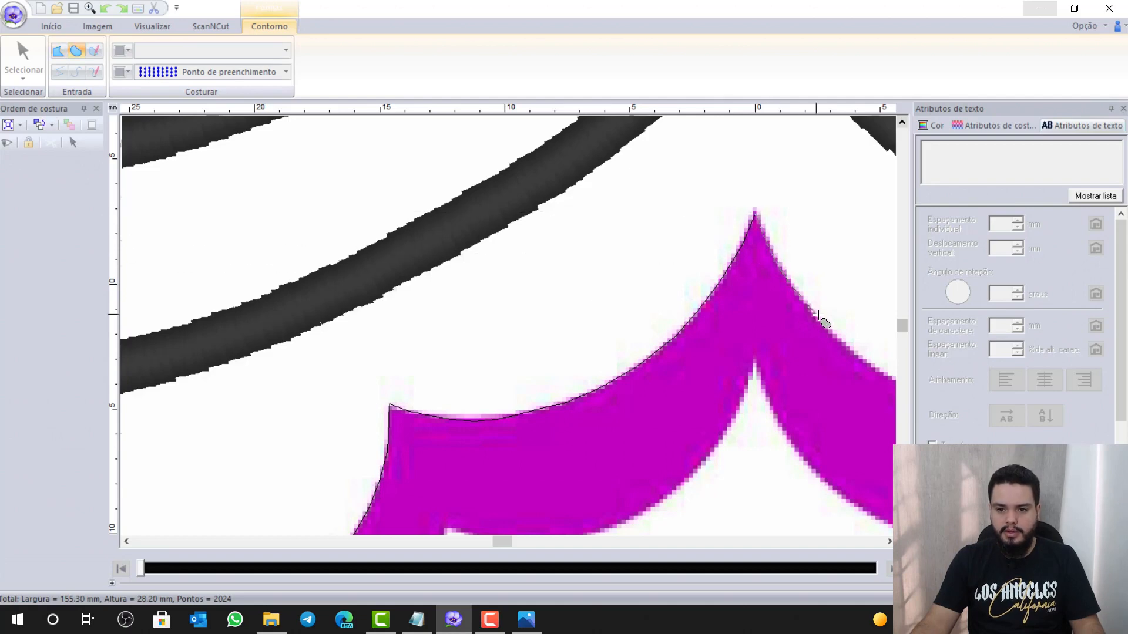
pyautogui.click(820, 318)
pyautogui.click(866, 362)
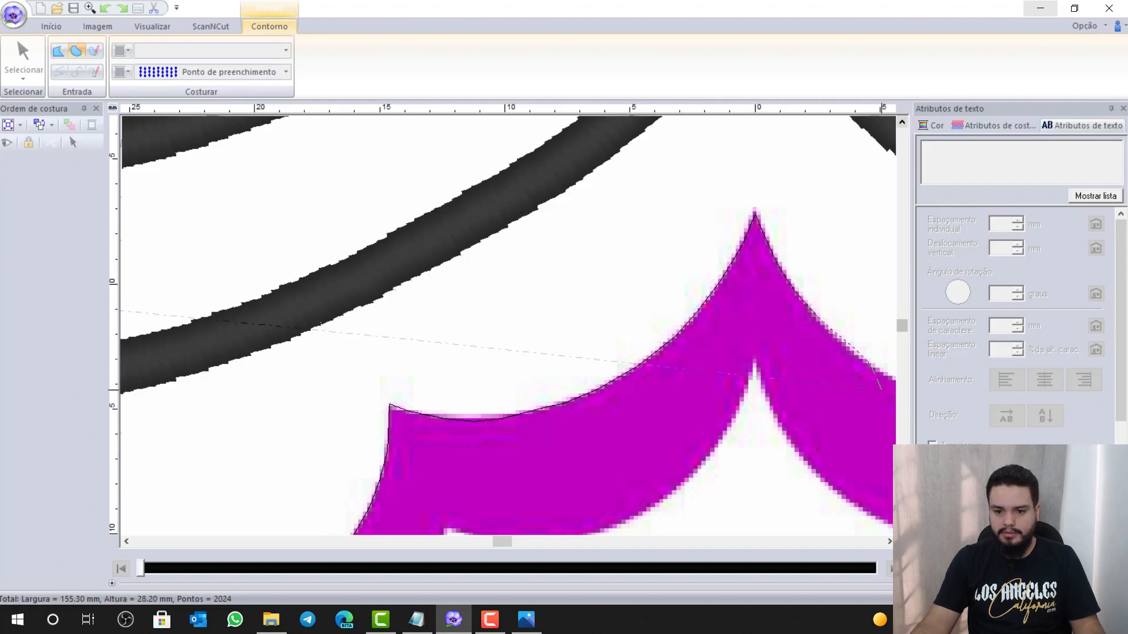
# Continue the curve along the scallop's edge to the corner where it bends downward
pyautogui.click(889, 542)
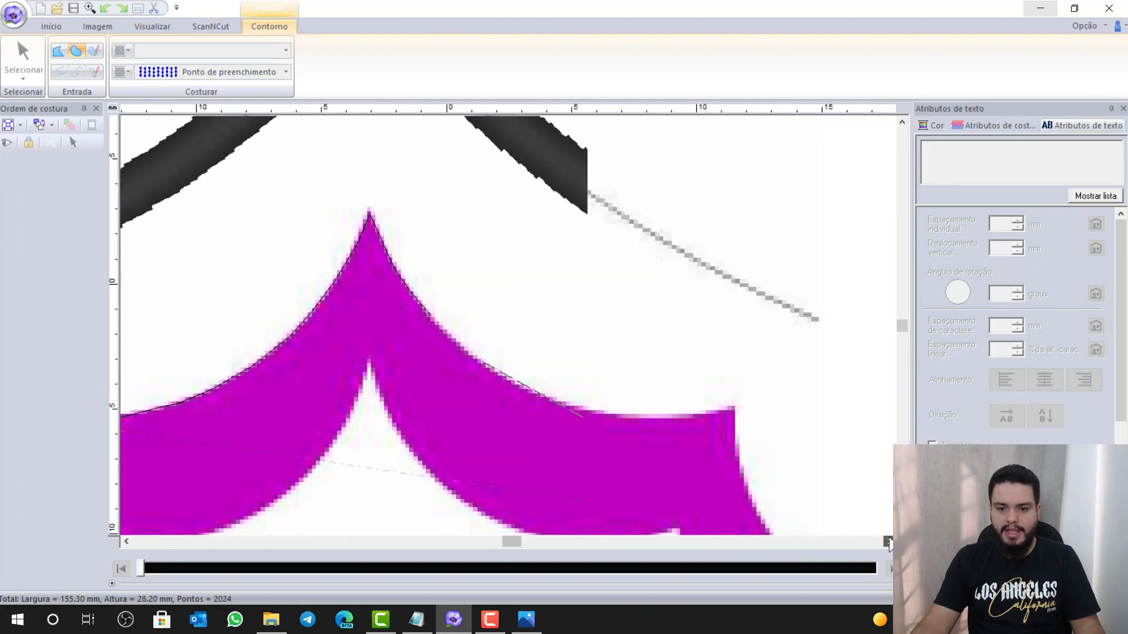
pyautogui.click(474, 399)
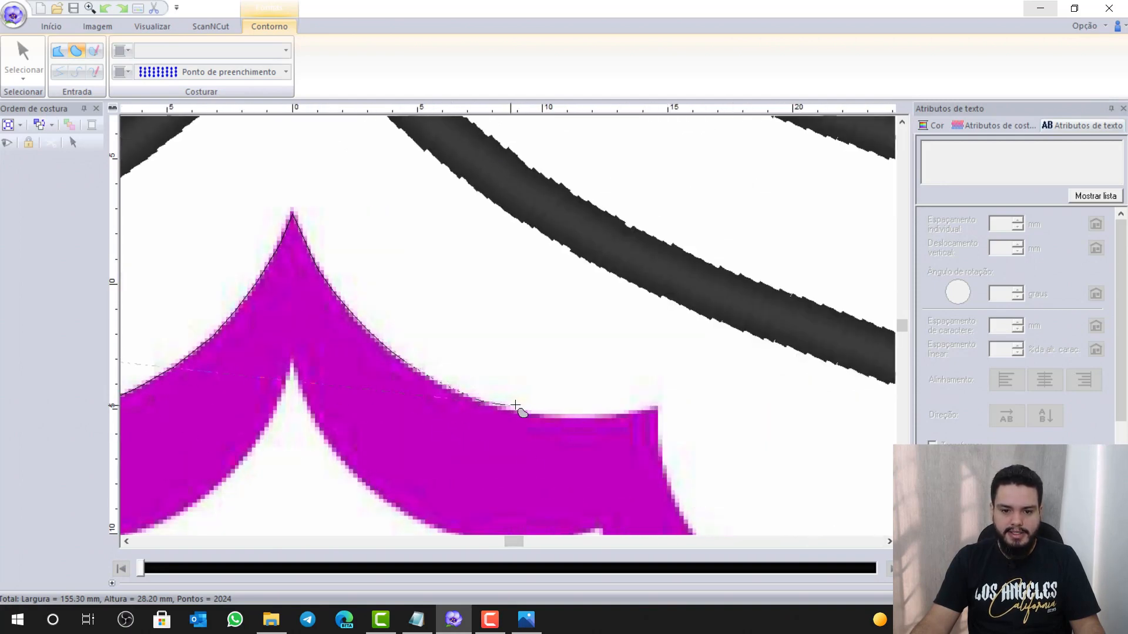
pyautogui.click(559, 416)
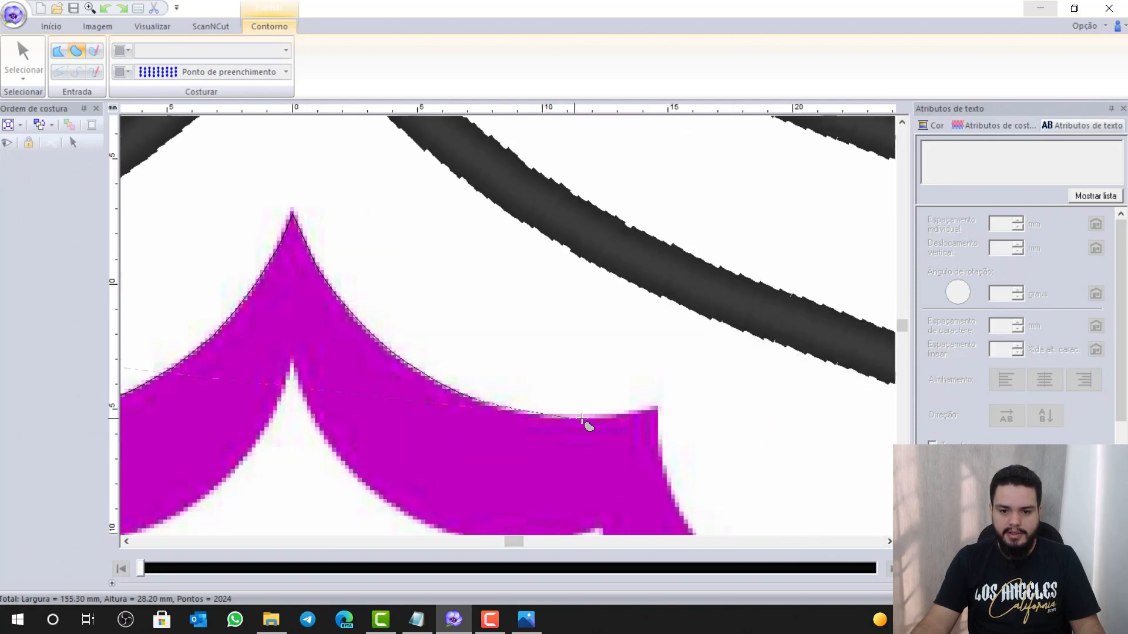
pyautogui.click(624, 414)
pyautogui.click(656, 405)
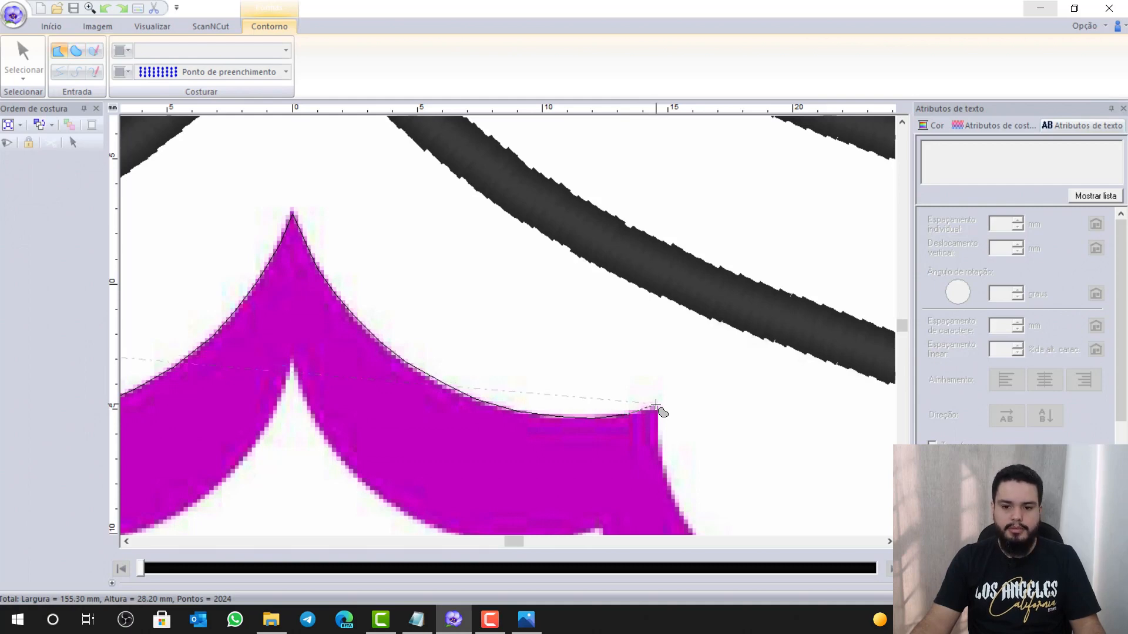
pyautogui.click(661, 455)
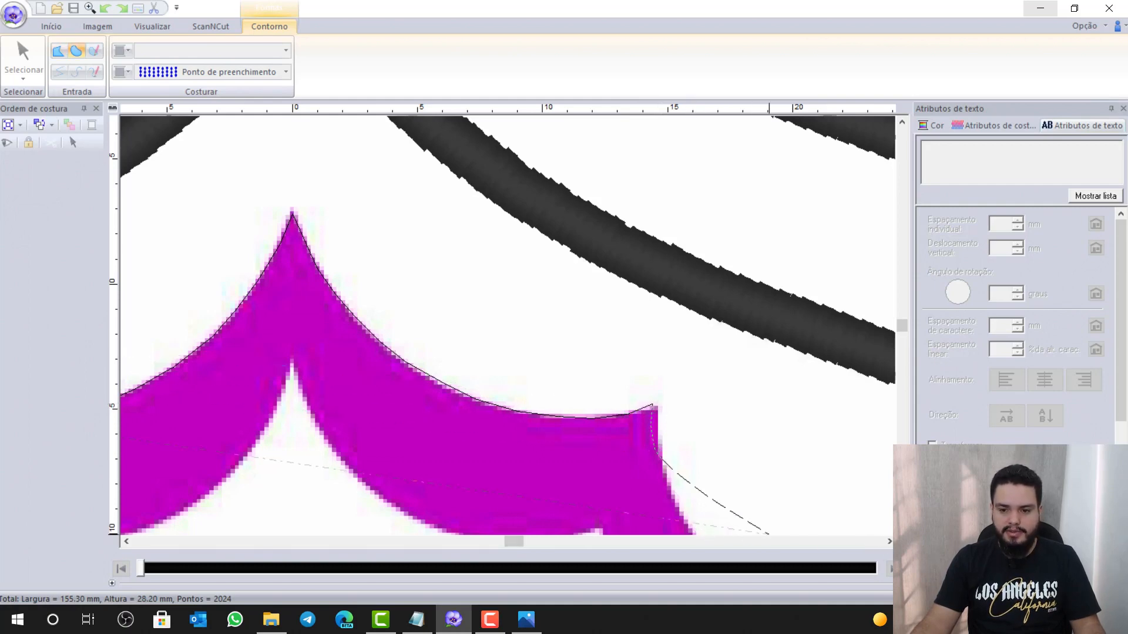
pyautogui.scroll(-3, 778, 422)
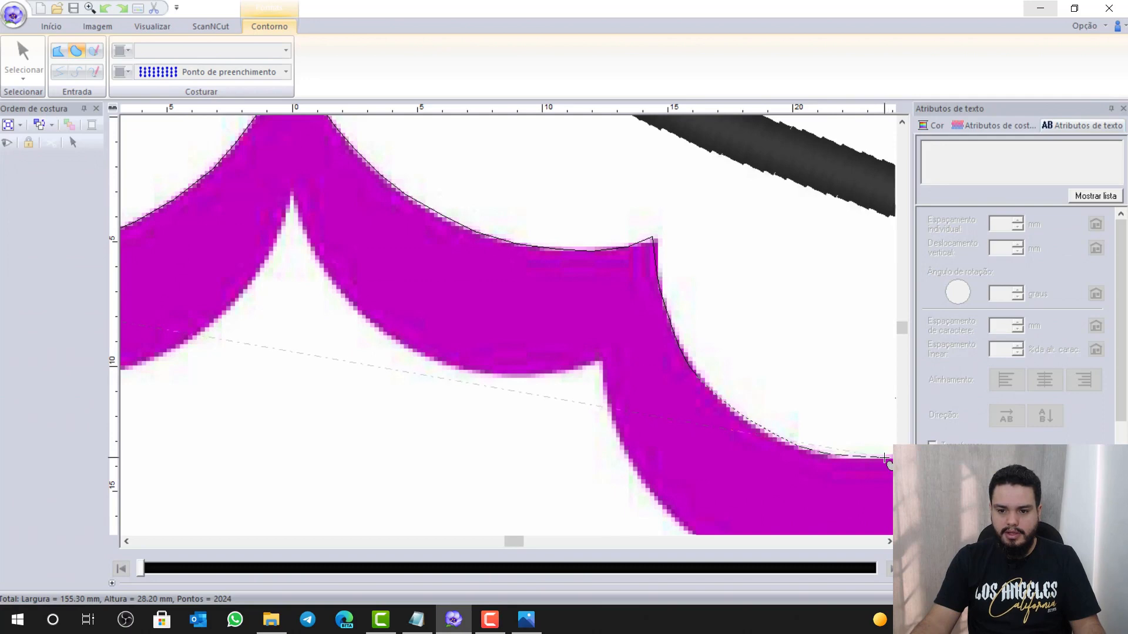
# Remove the misplaced point and trace the scallop's lower edge up to its peak
pyautogui.click(888, 542)
pyautogui.click(888, 541)
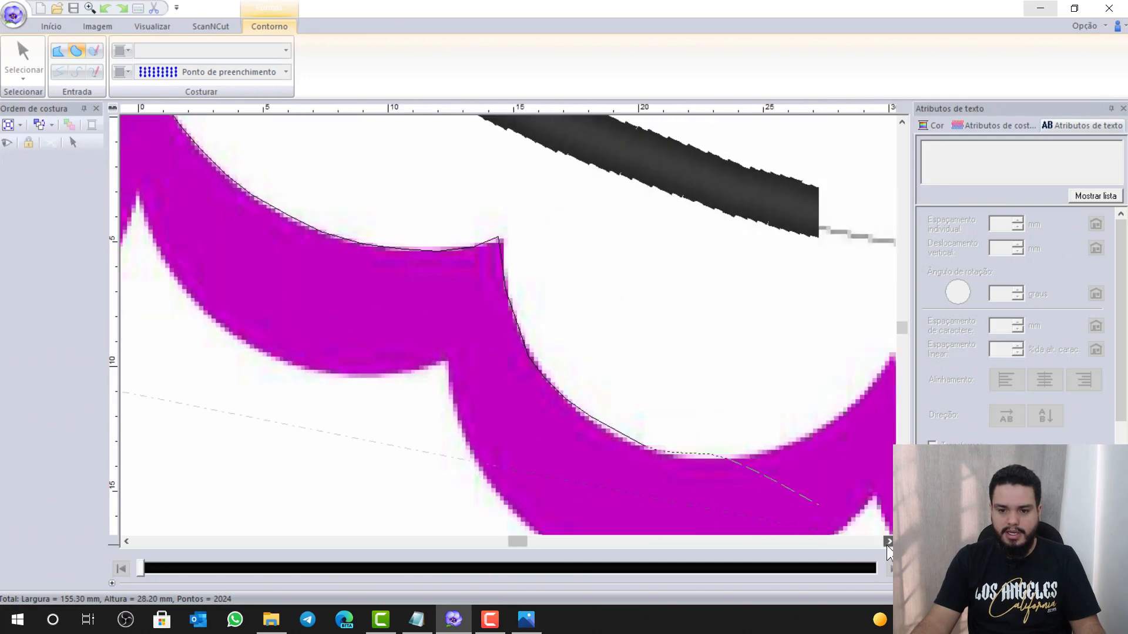
pyautogui.click(888, 542)
pyautogui.click(888, 542)
pyautogui.click(888, 541)
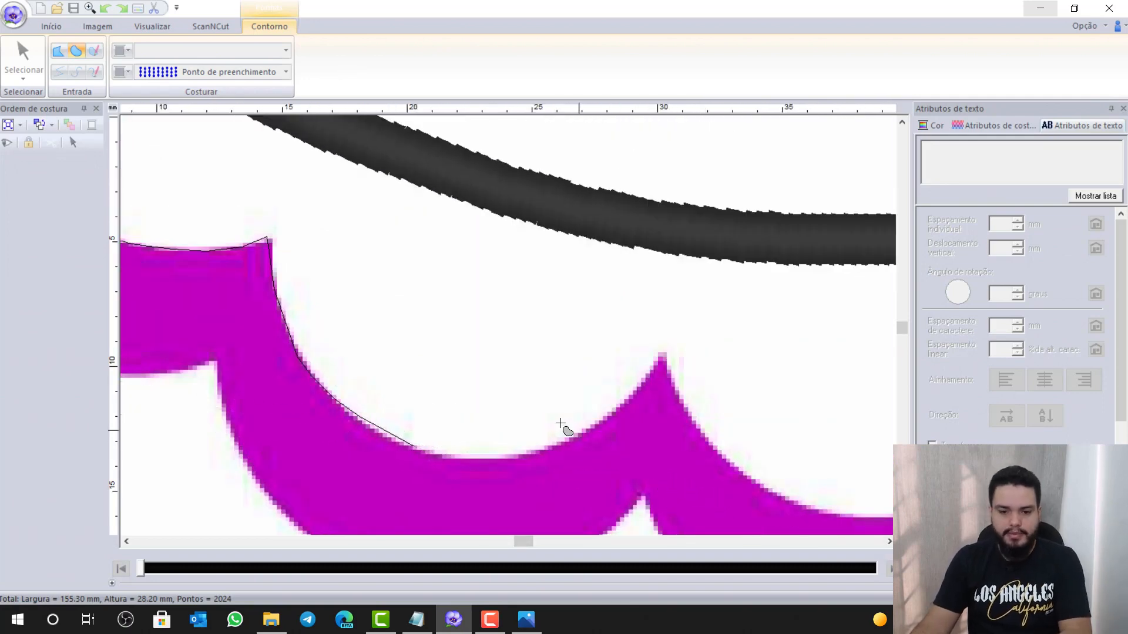
pyautogui.press('BackSpace')
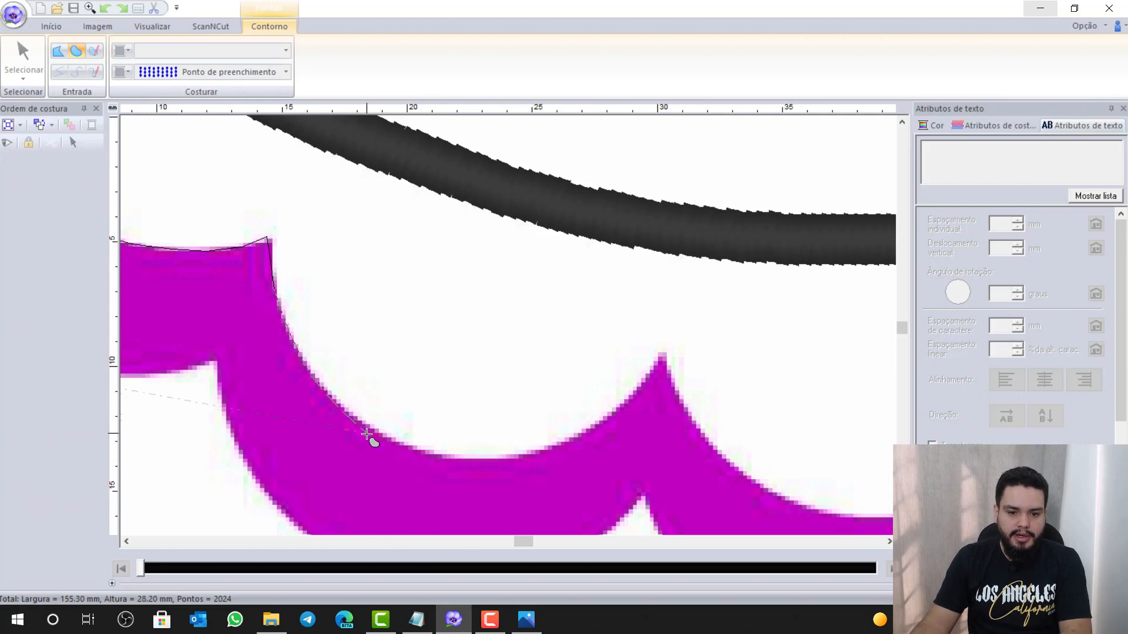
pyautogui.click(362, 423)
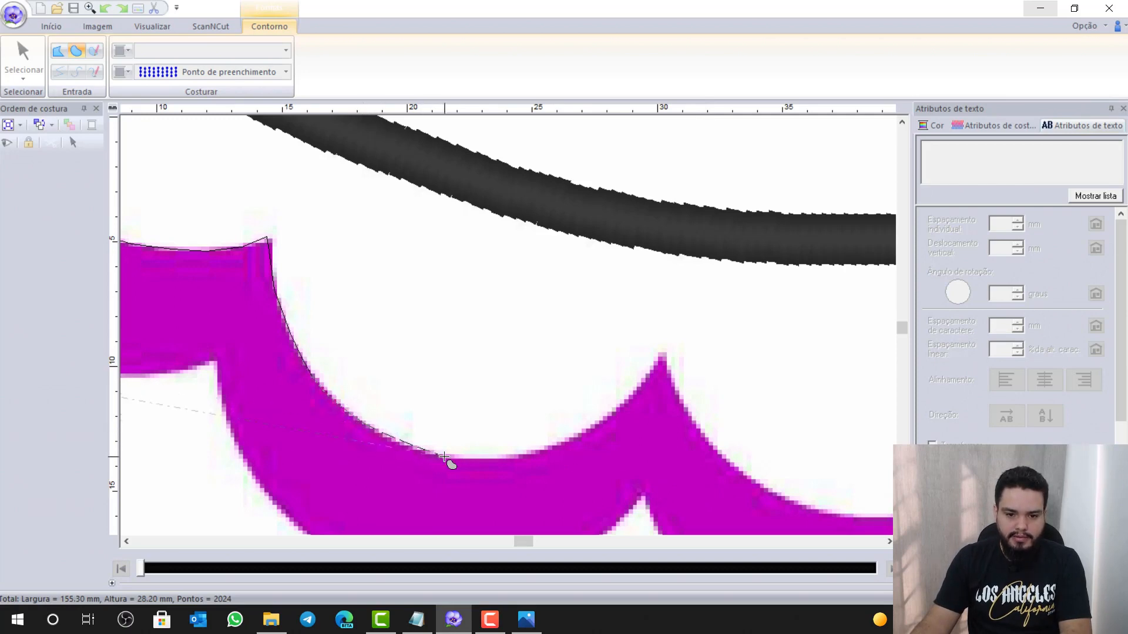
pyautogui.click(442, 456)
pyautogui.click(548, 450)
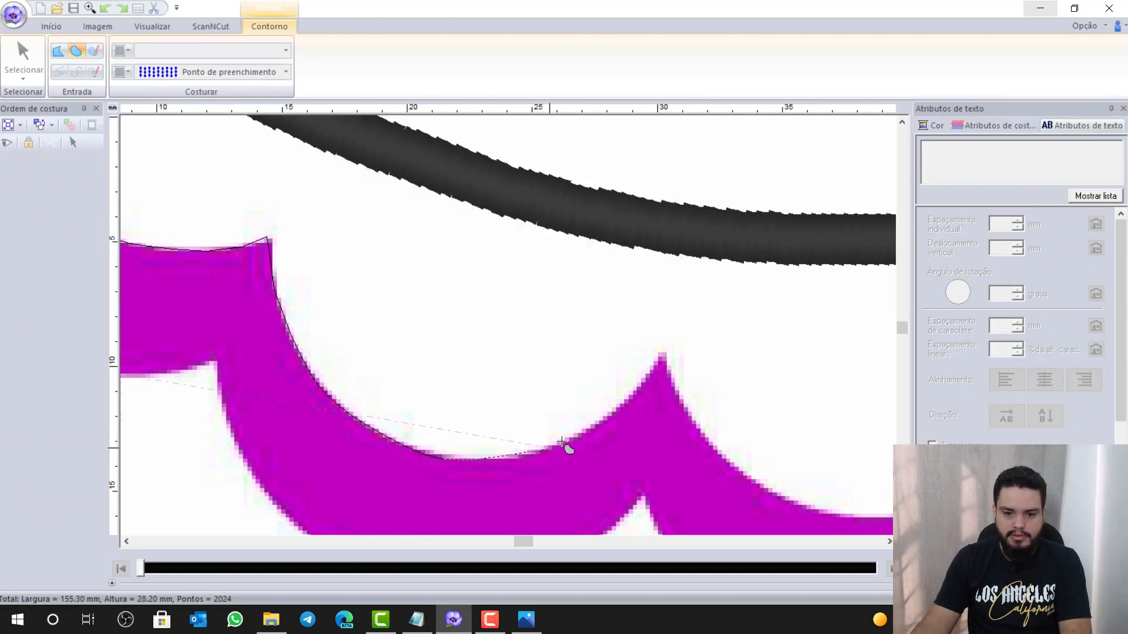
pyautogui.click(628, 404)
pyautogui.click(662, 362)
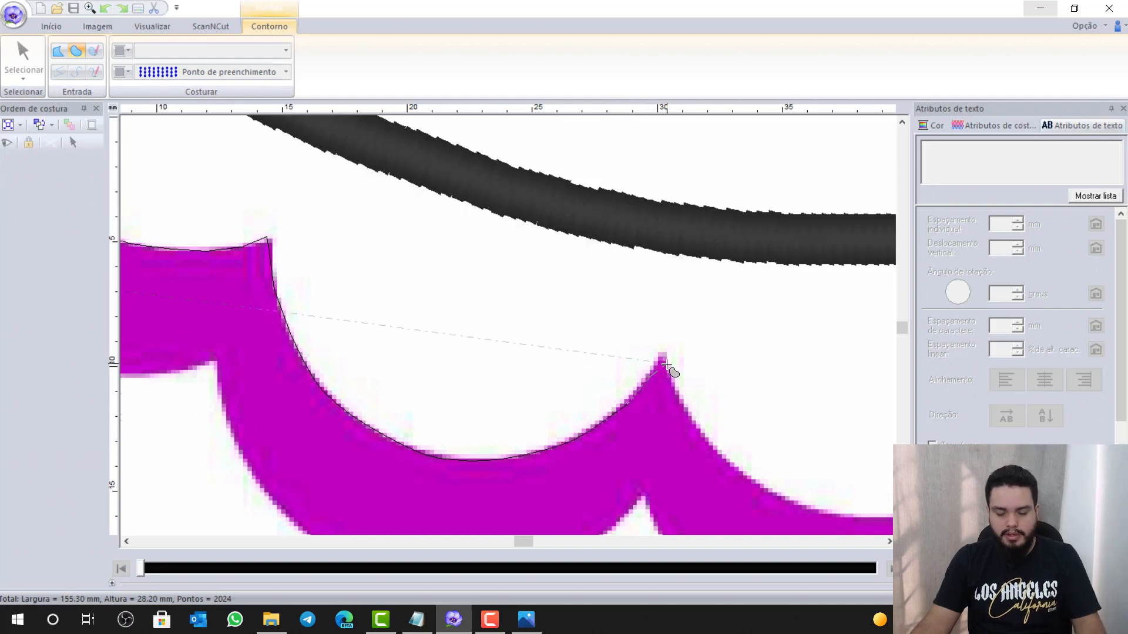
pyautogui.press('z')
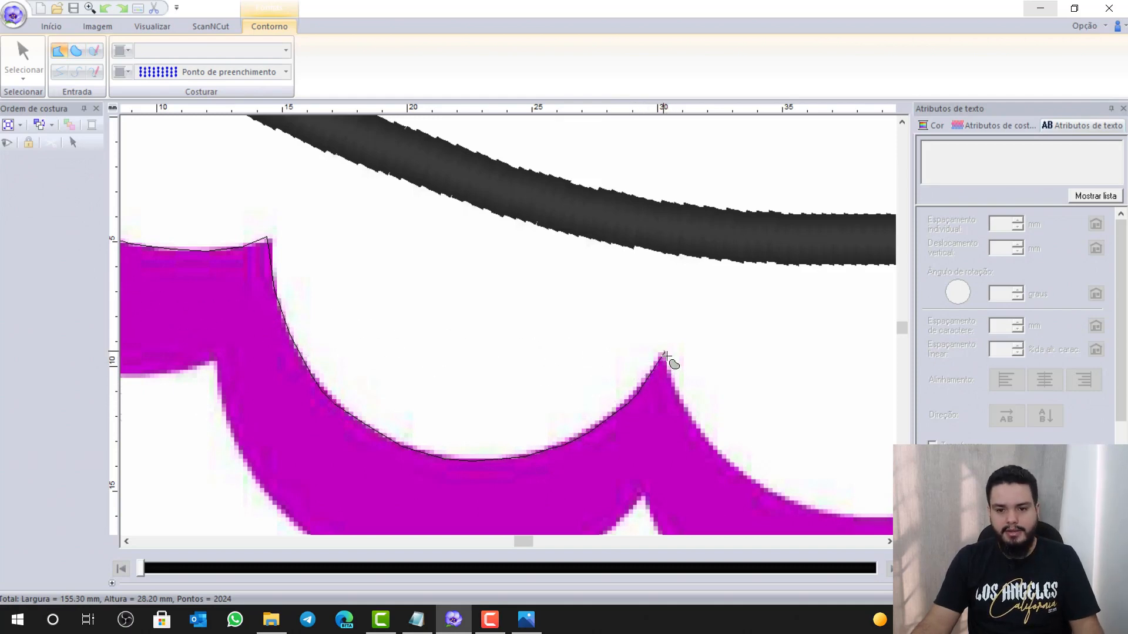
pyautogui.press('x')
# Add curve points down the right slope of the peak
pyautogui.click(680, 397)
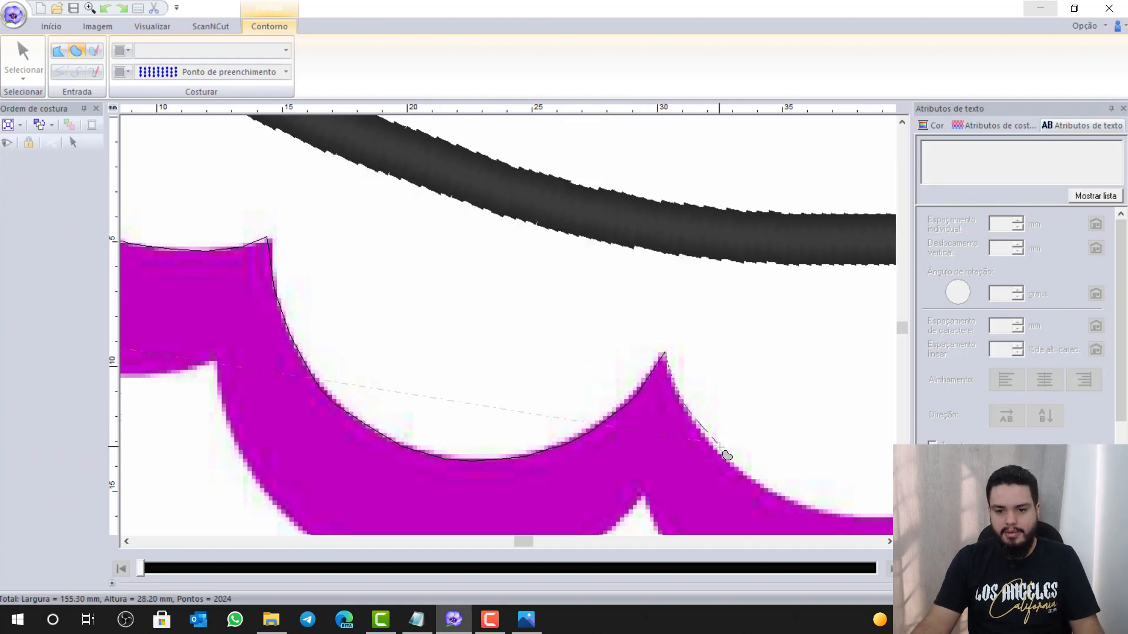
pyautogui.click(747, 477)
pyautogui.click(831, 514)
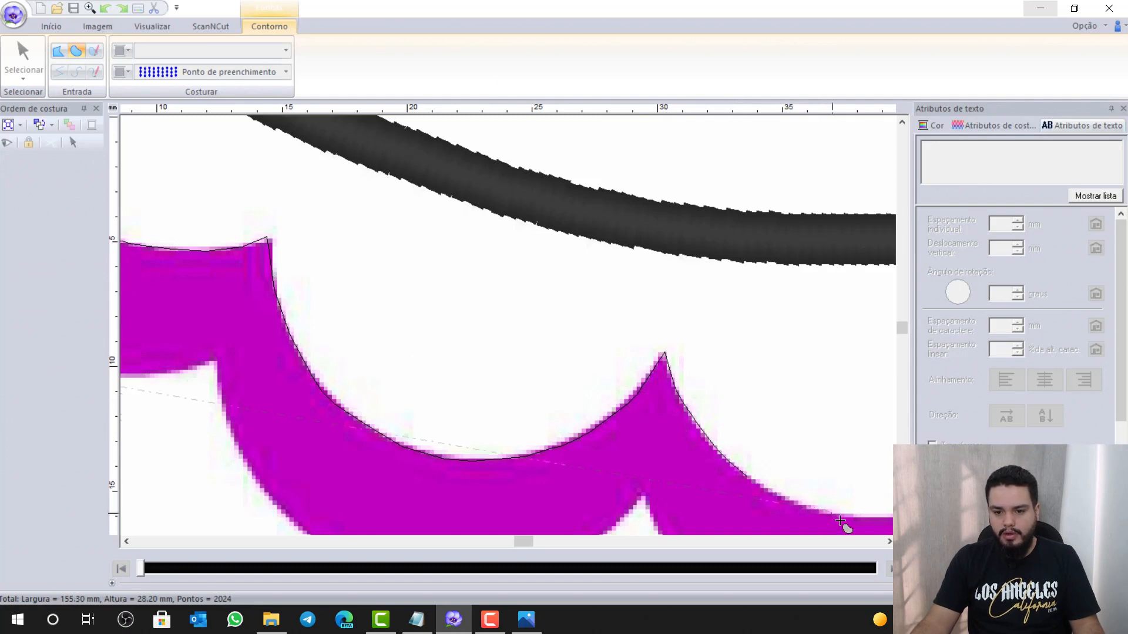
pyautogui.click(889, 542)
pyautogui.click(889, 542)
pyautogui.click(890, 541)
pyautogui.click(889, 541)
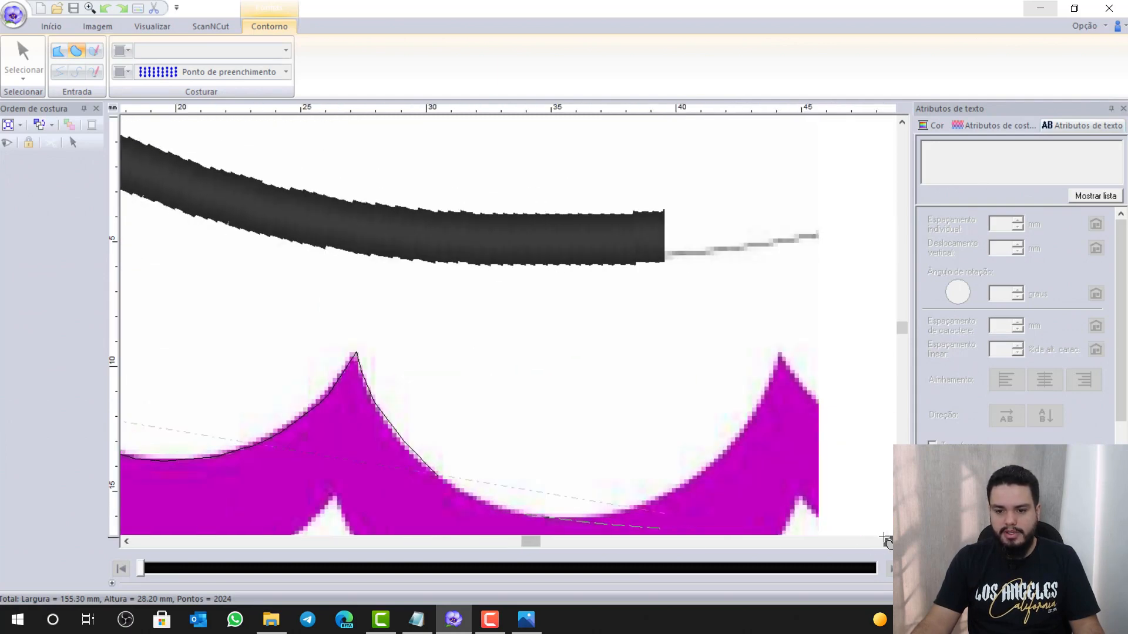
pyautogui.scroll(-1, 768, 456)
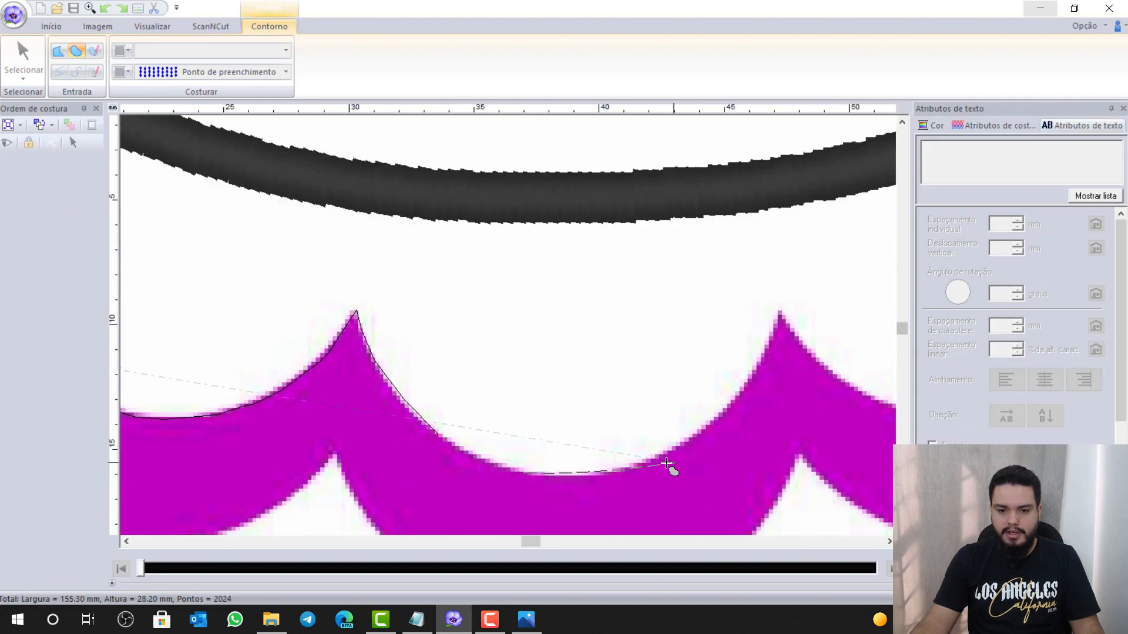
# Continue up the next slope and fix a straight corner point at the peak's tip
pyautogui.click(733, 409)
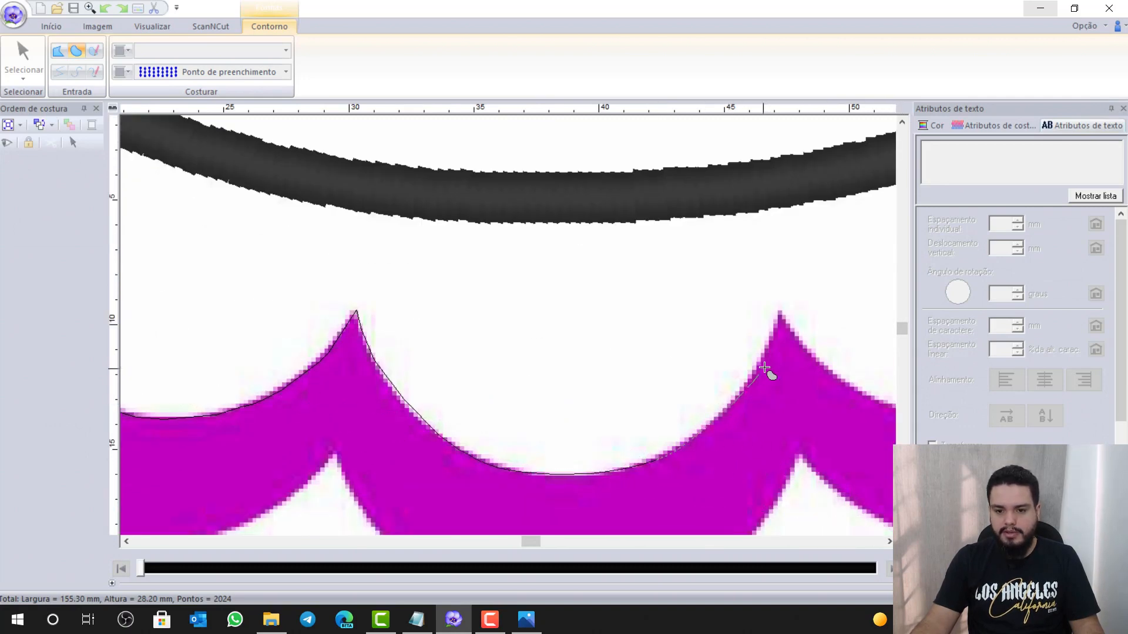
pyautogui.click(766, 354)
pyautogui.press('z')
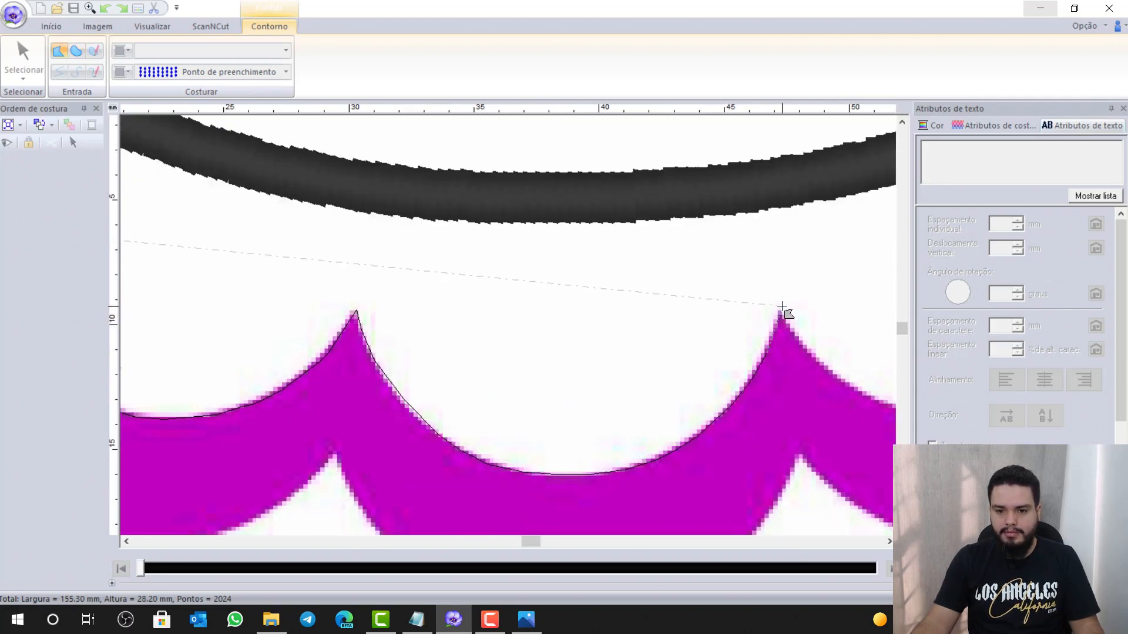
pyautogui.click(782, 307)
pyautogui.press('z')
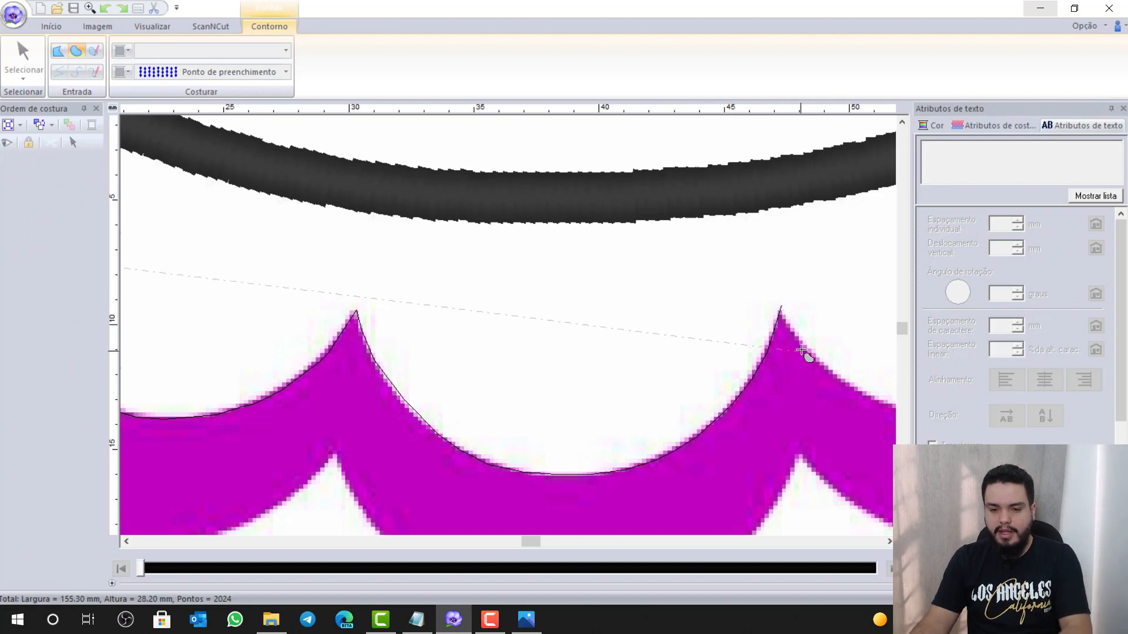
pyautogui.press('z')
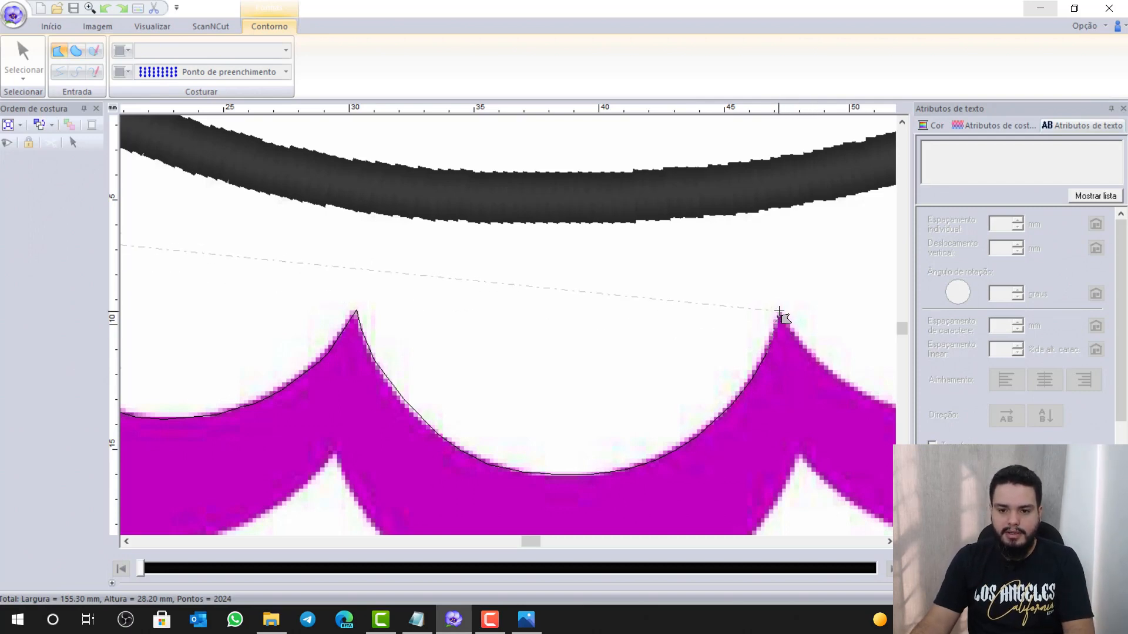
pyautogui.press('z')
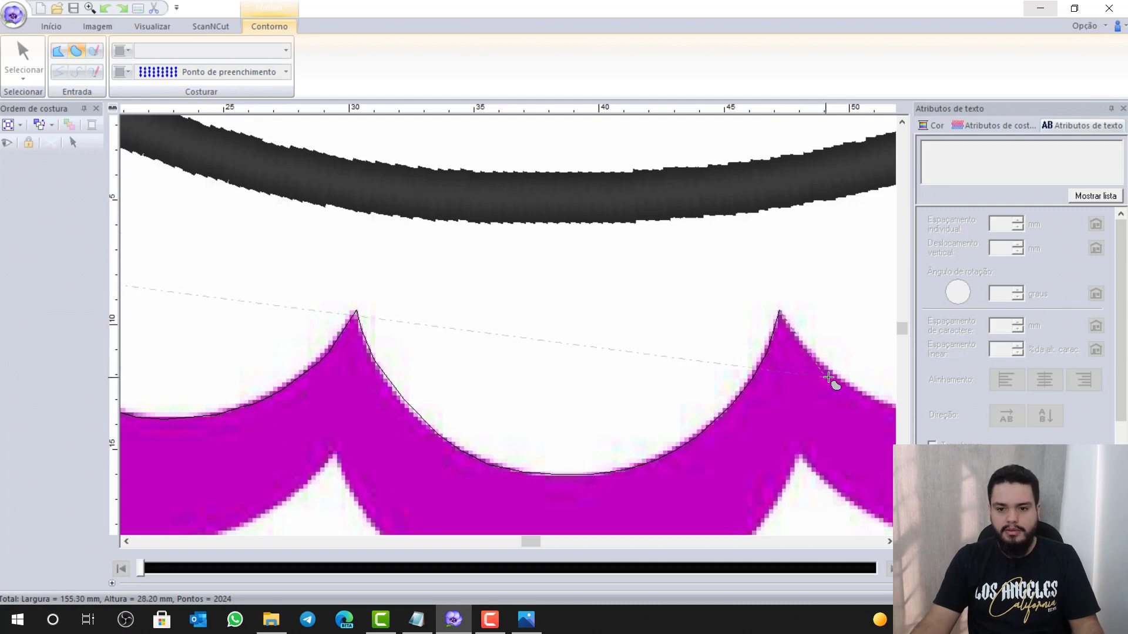
pyautogui.click(889, 541)
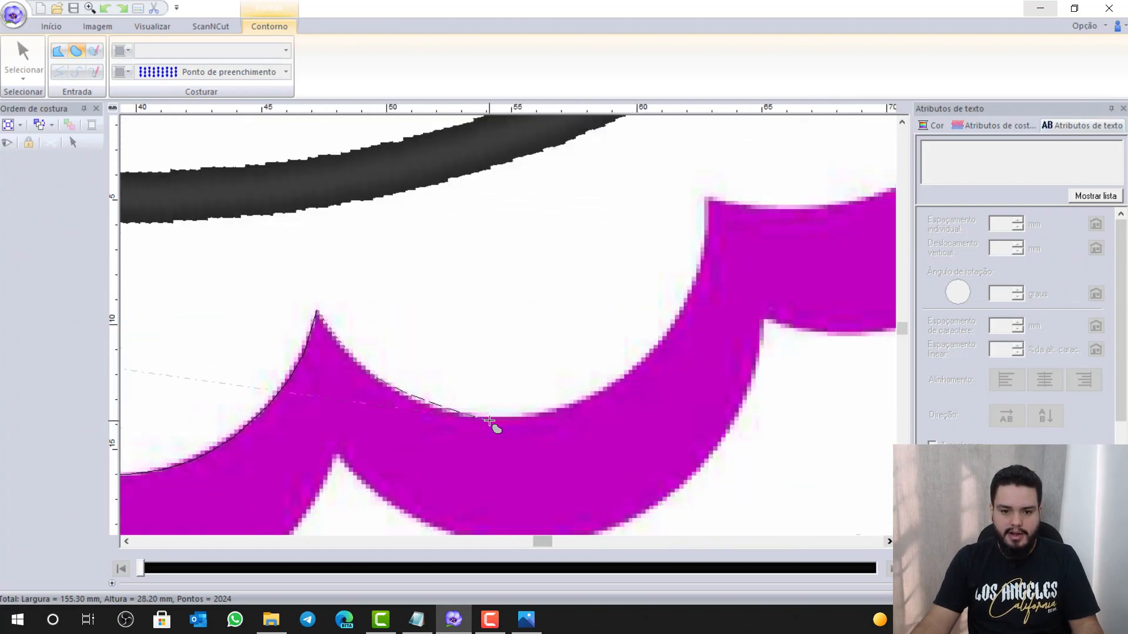
# Trace up the next rise with a sharp corner point at its top
pyautogui.click(502, 416)
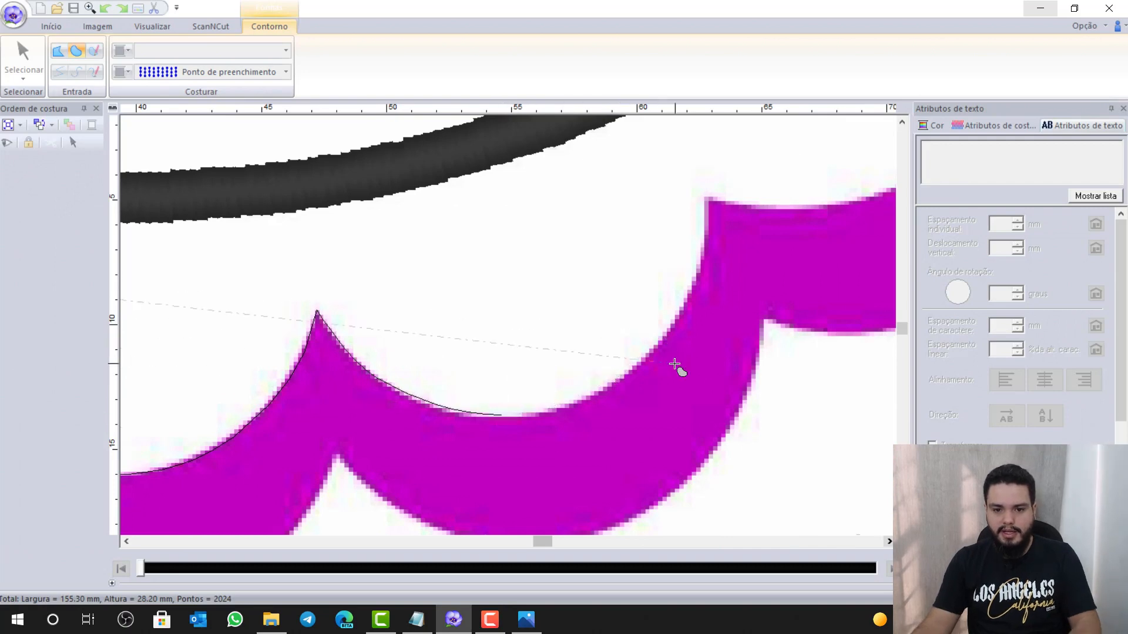
pyautogui.click(679, 308)
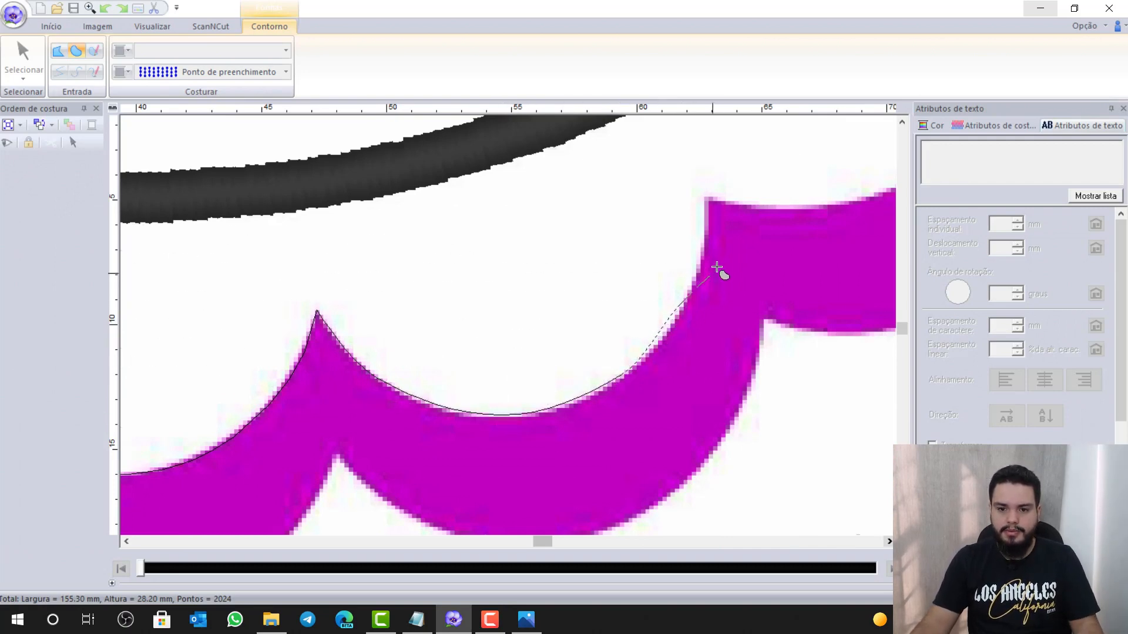
pyautogui.click(704, 244)
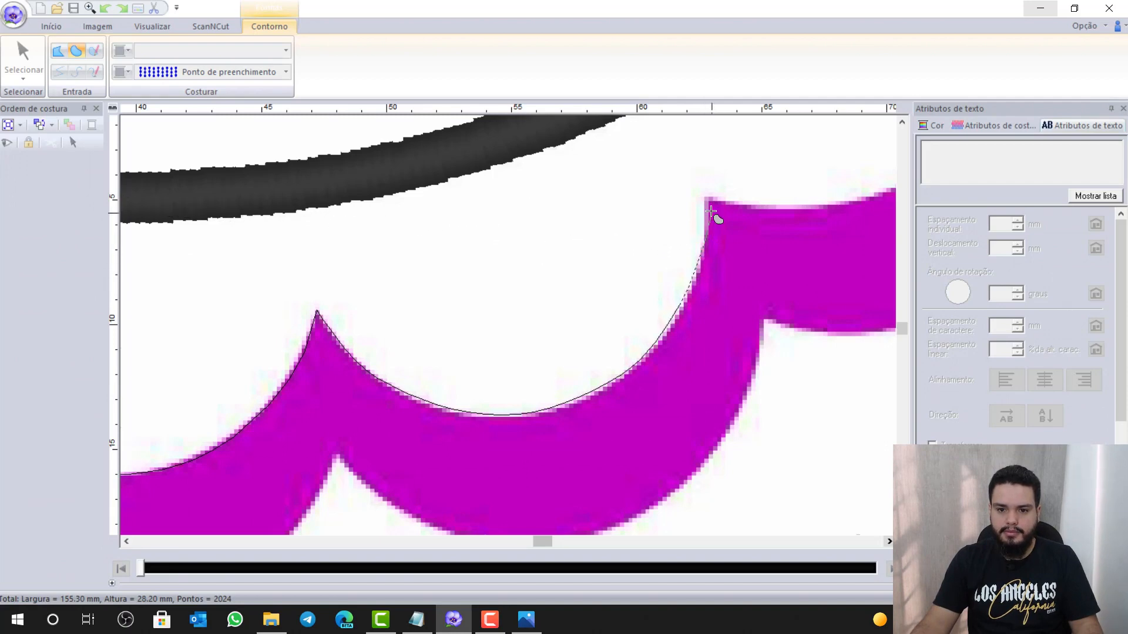
pyautogui.press('z')
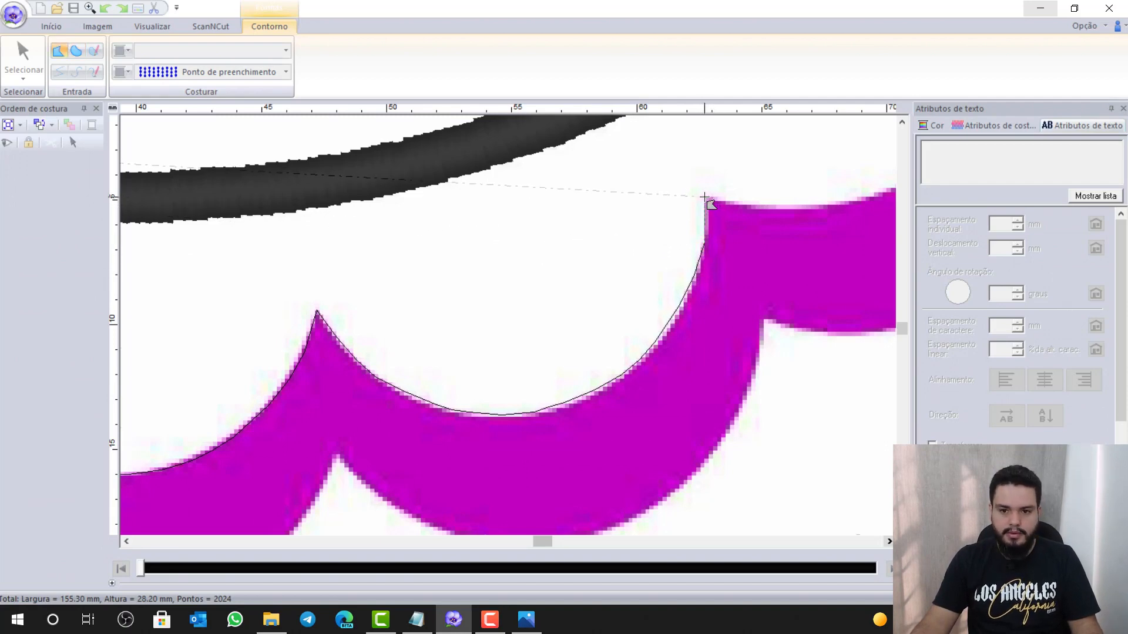
pyautogui.click(704, 197)
pyautogui.press('z')
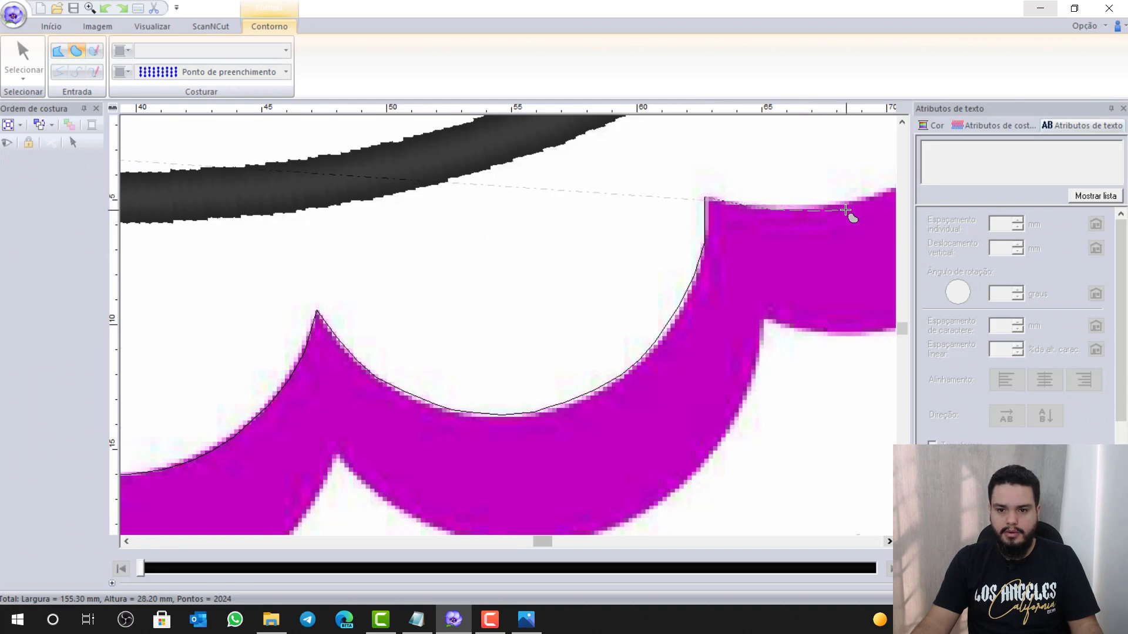
# Add curve points along the band's top edge and anchor the outline at its right tip
pyautogui.click(846, 204)
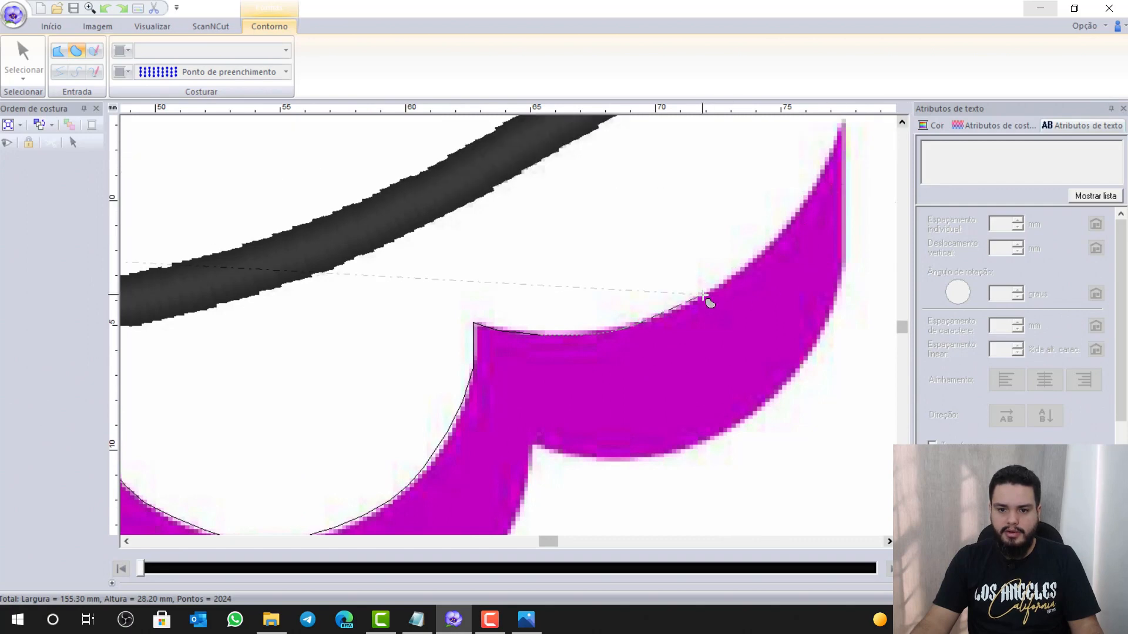
pyautogui.click(779, 237)
pyautogui.click(828, 157)
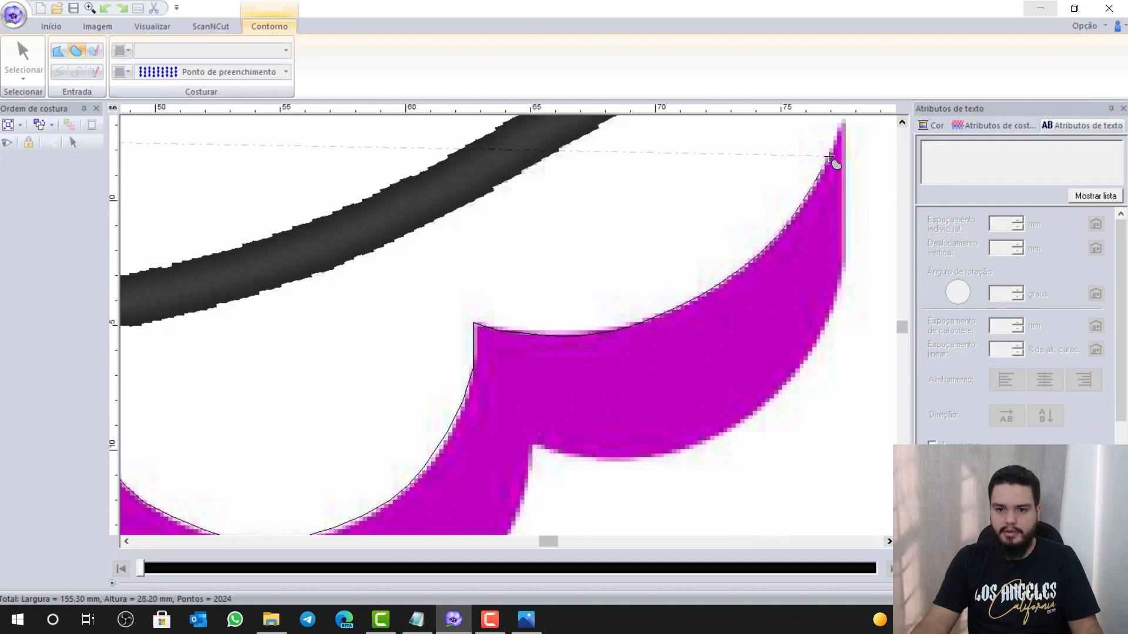
pyautogui.click(902, 122)
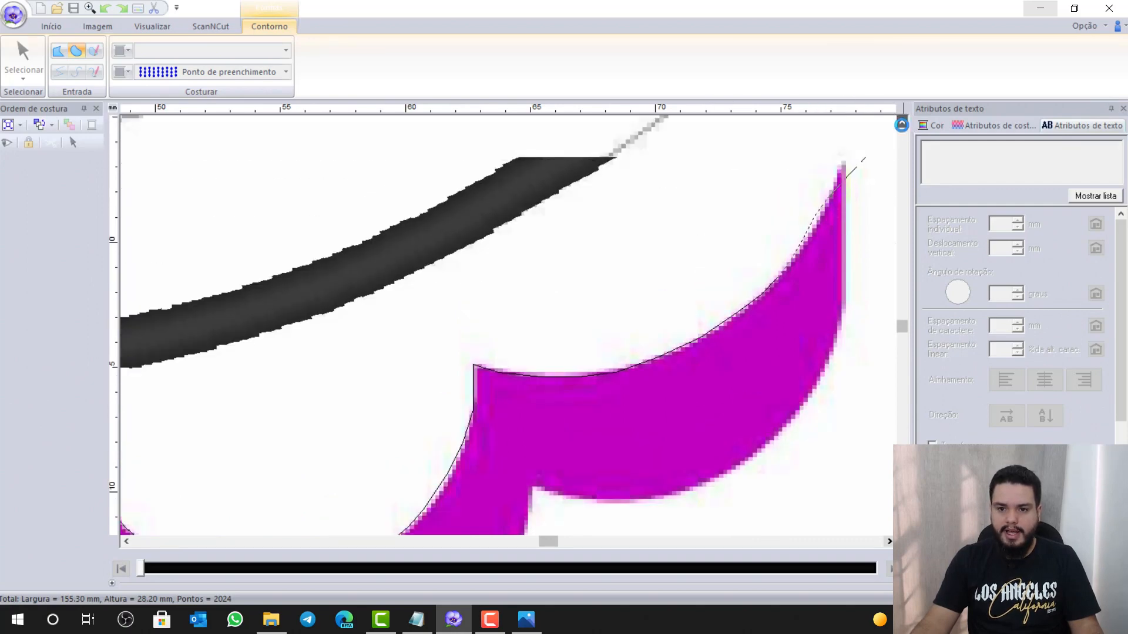
pyautogui.doubleClick(841, 170)
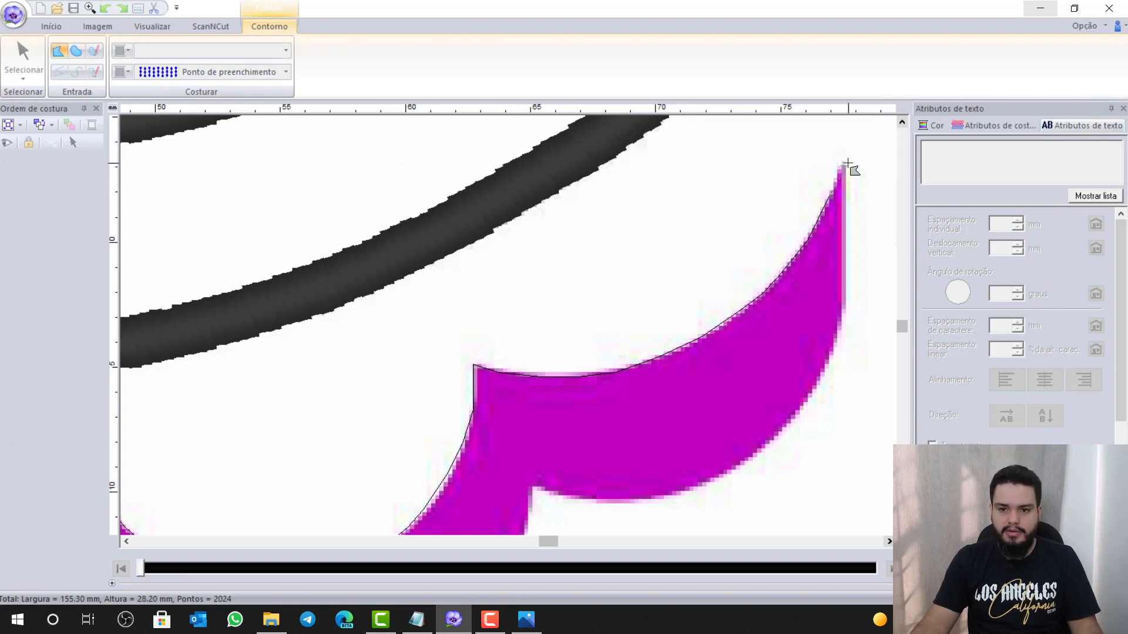
pyautogui.click(843, 165)
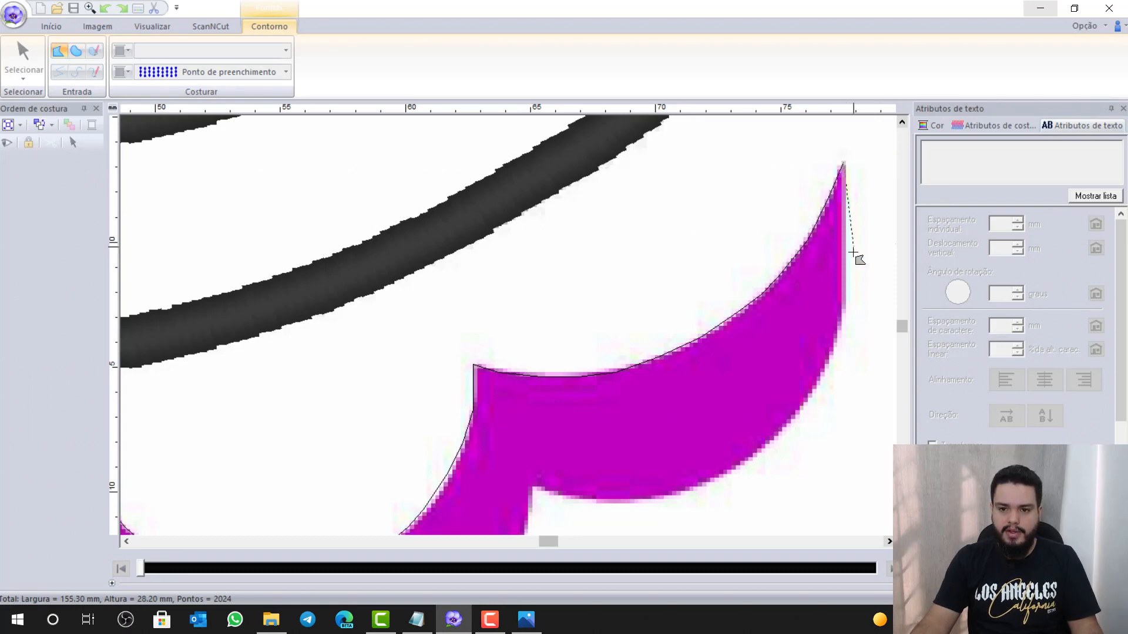
# Trace down the band's right side and leftward along the lower edge to the inner notch
pyautogui.click(844, 312)
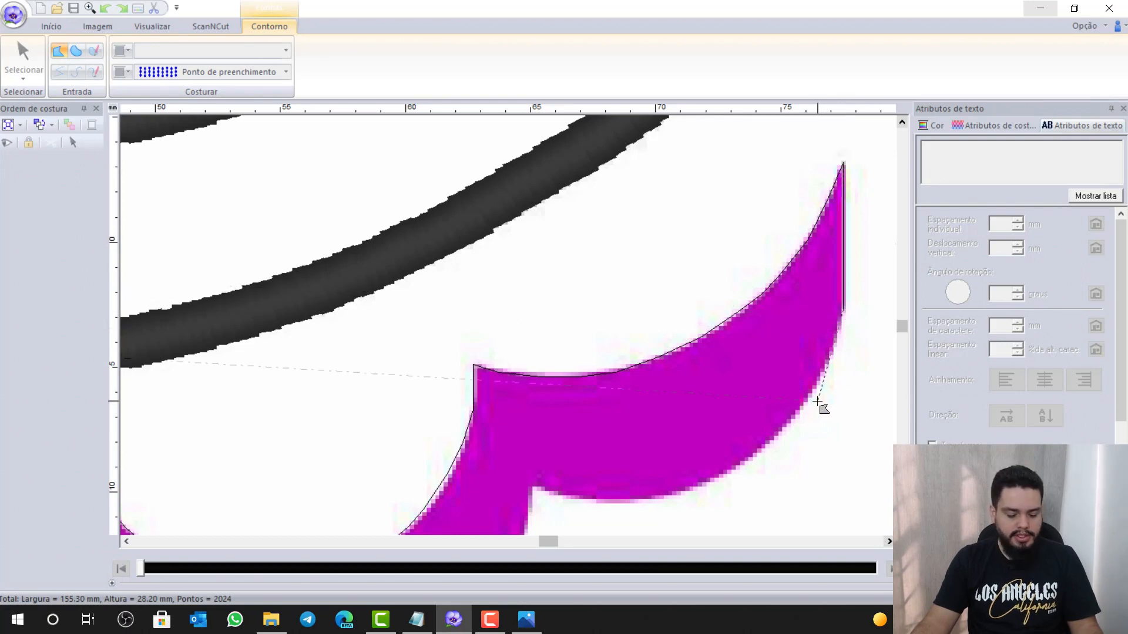
pyautogui.press('x')
pyautogui.click(807, 404)
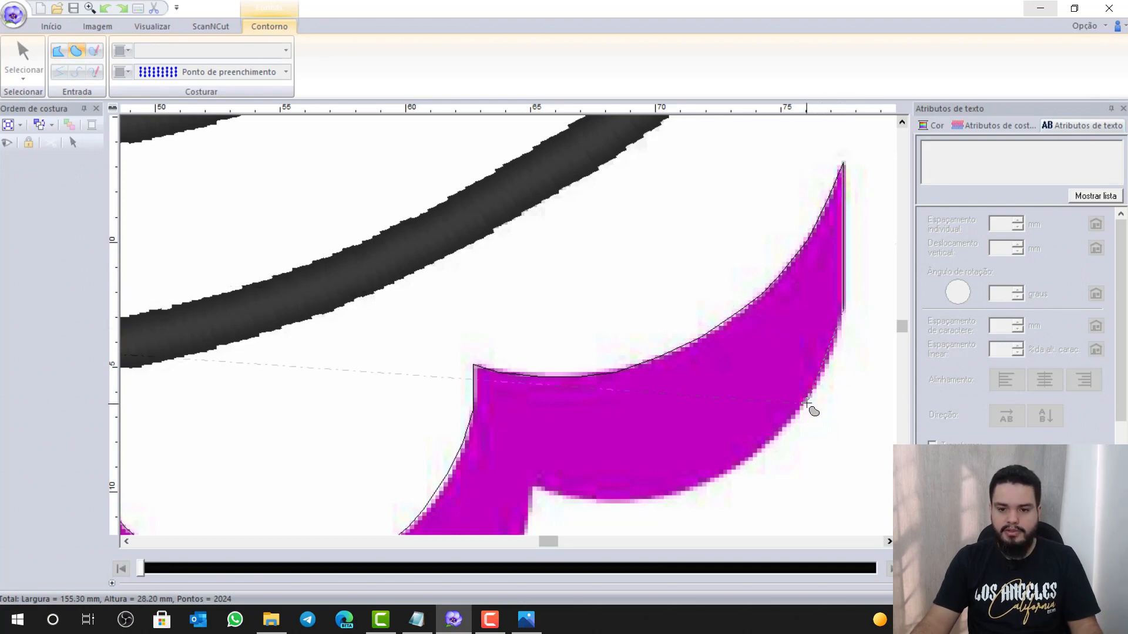
pyautogui.click(730, 472)
pyautogui.click(634, 500)
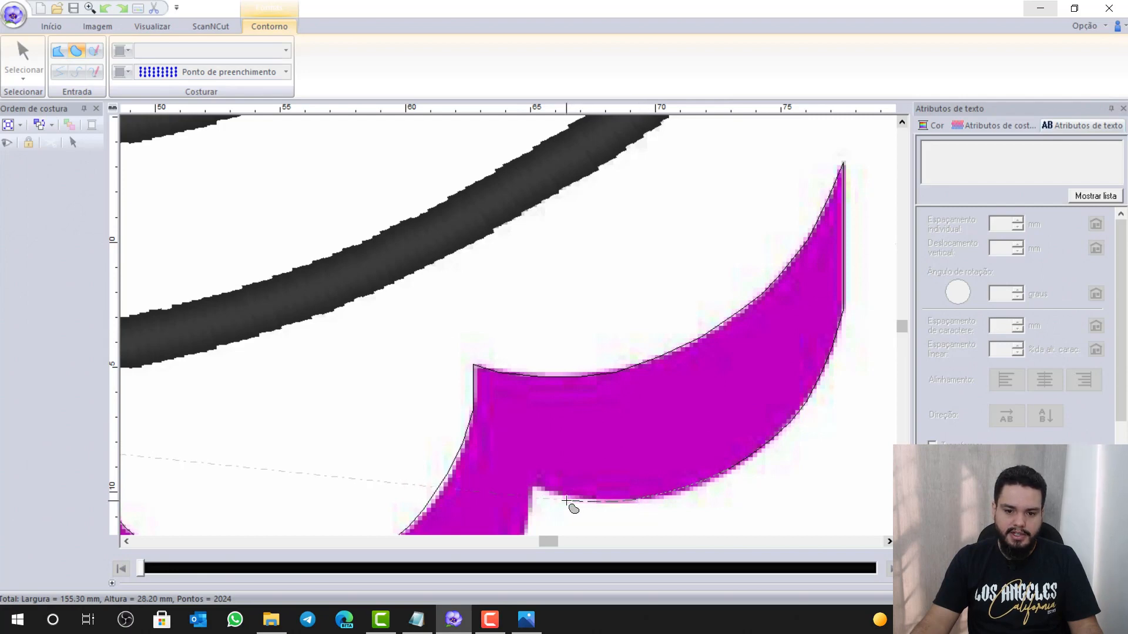
pyautogui.click(557, 491)
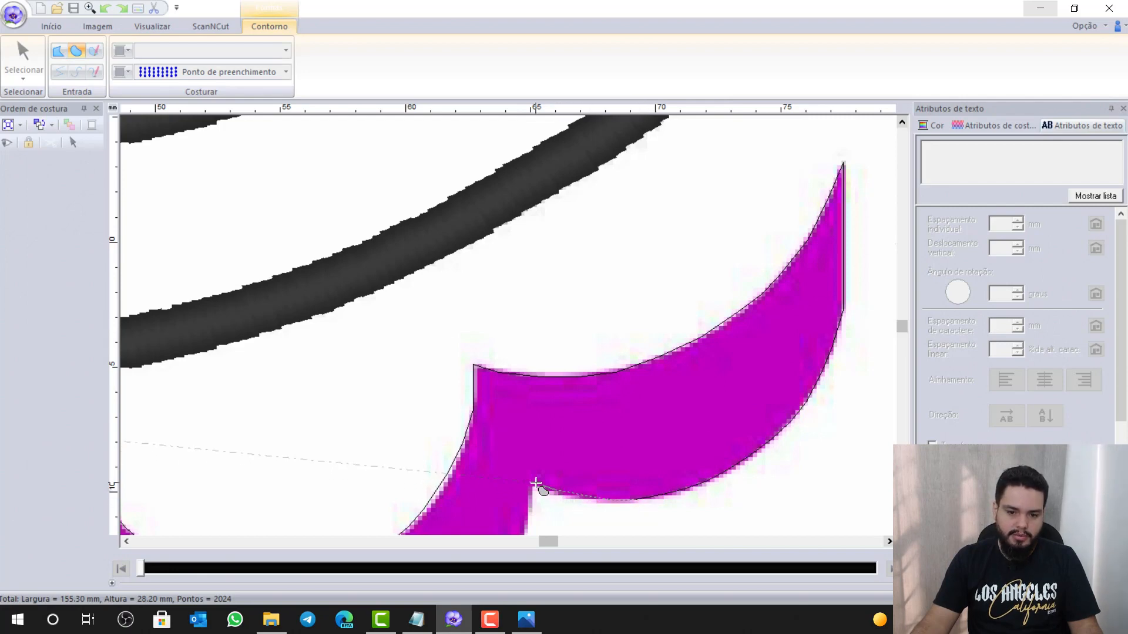
pyautogui.click(535, 484)
pyautogui.press('z')
pyautogui.scroll(-4, 539, 483)
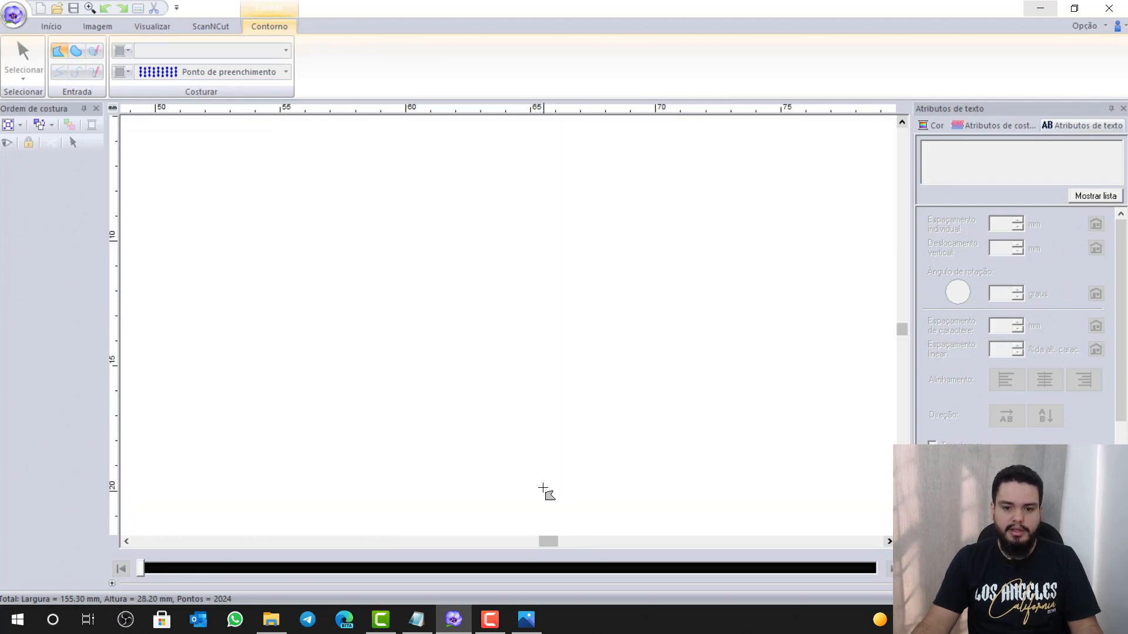
# Trace down the notch edge and along the lower curve, fixing a corner at the inner notch
pyautogui.press('z')
pyautogui.click(519, 310)
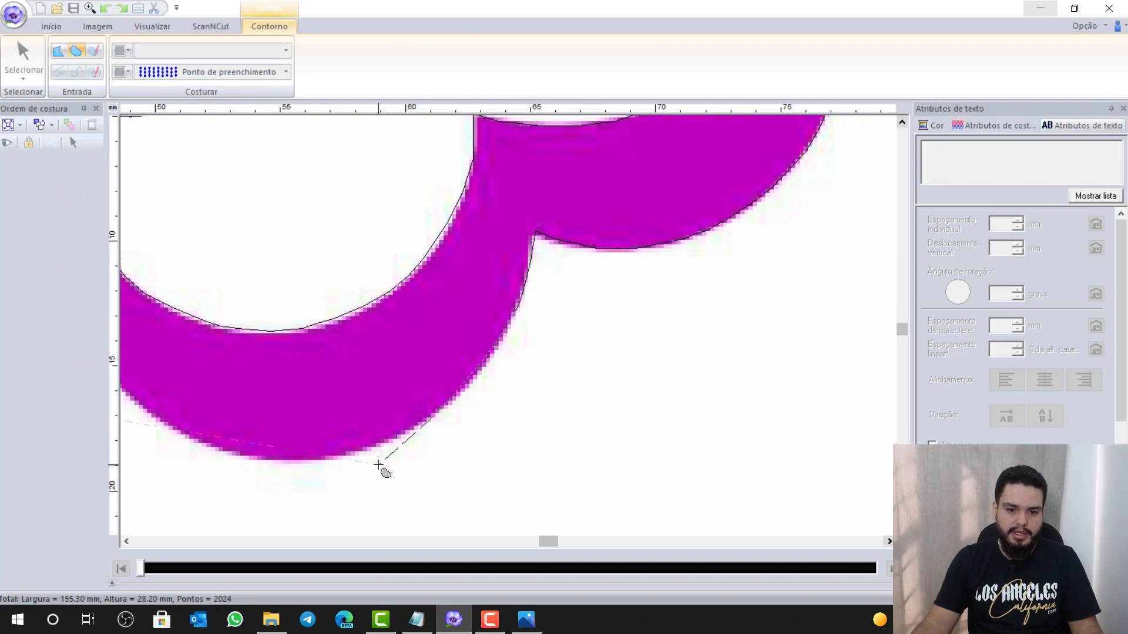
pyautogui.click(356, 454)
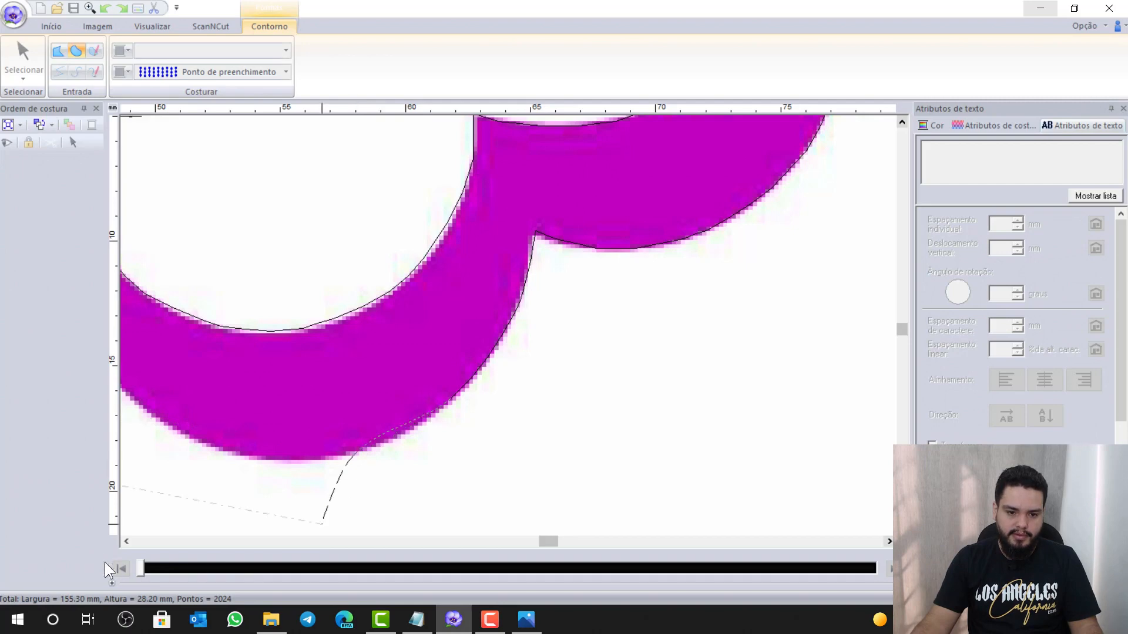
pyautogui.click(124, 543)
pyautogui.click(124, 543)
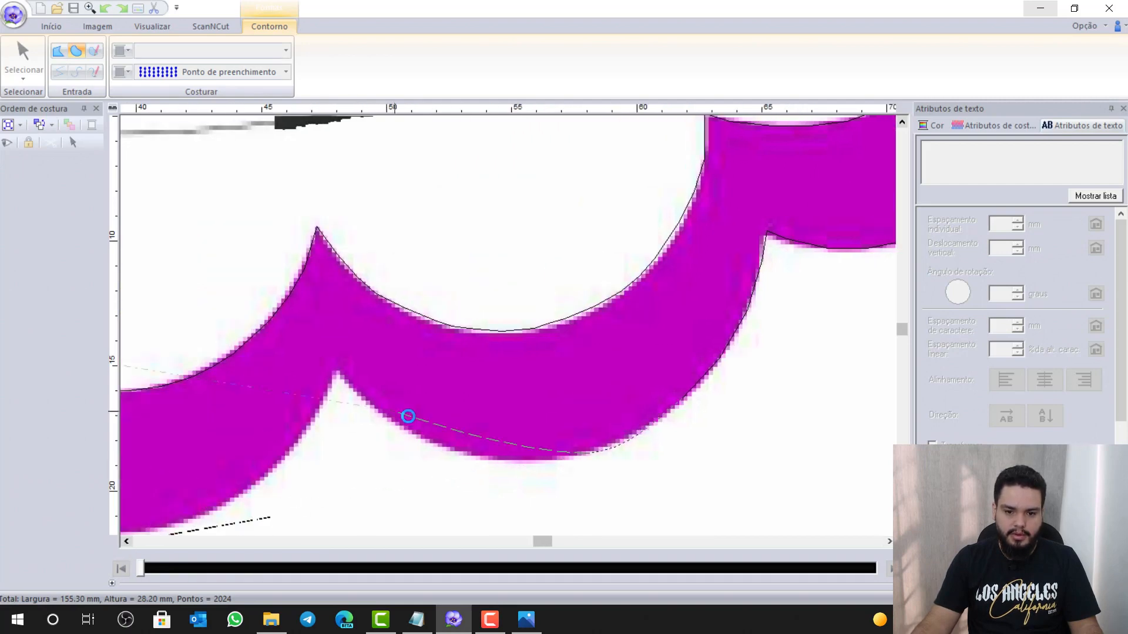
pyautogui.click(355, 391)
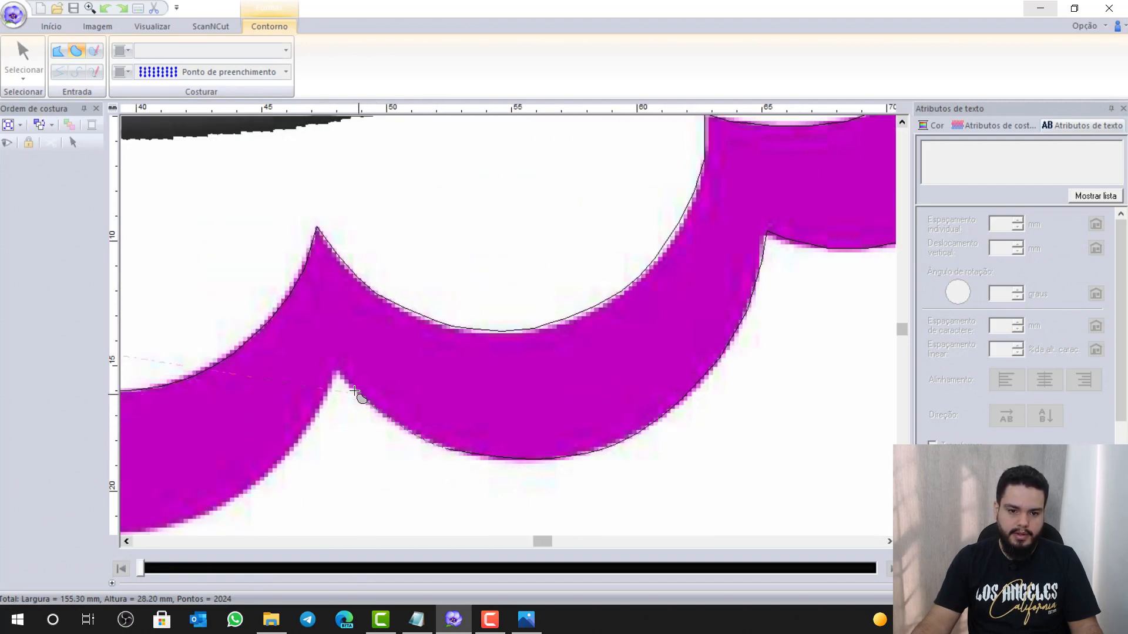
pyautogui.click(334, 369)
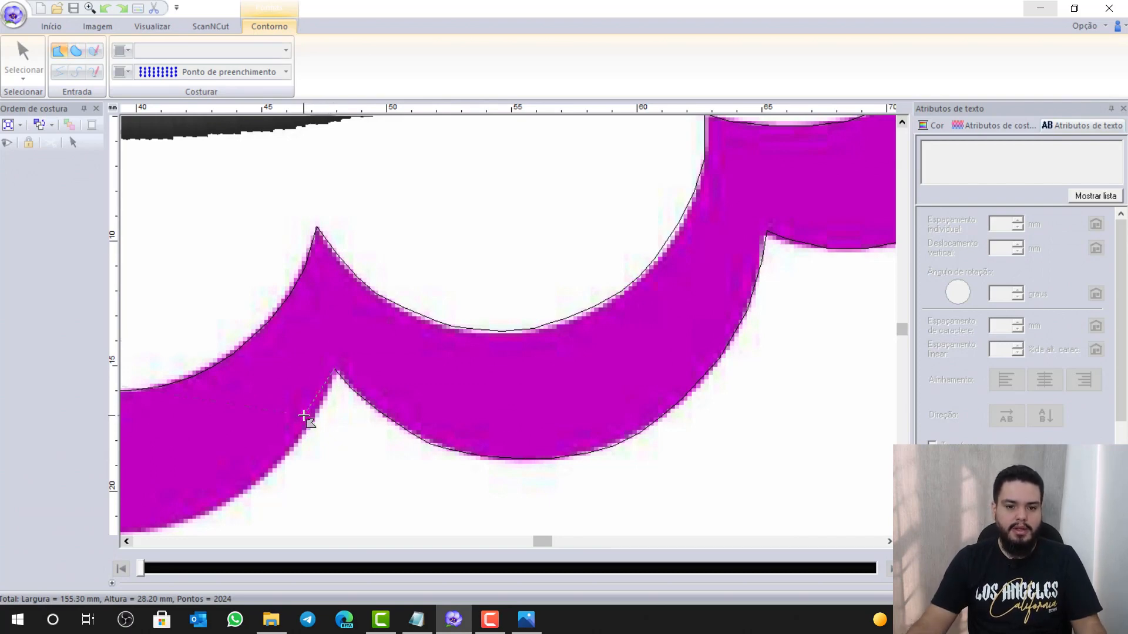
pyautogui.press('x')
pyautogui.click(303, 431)
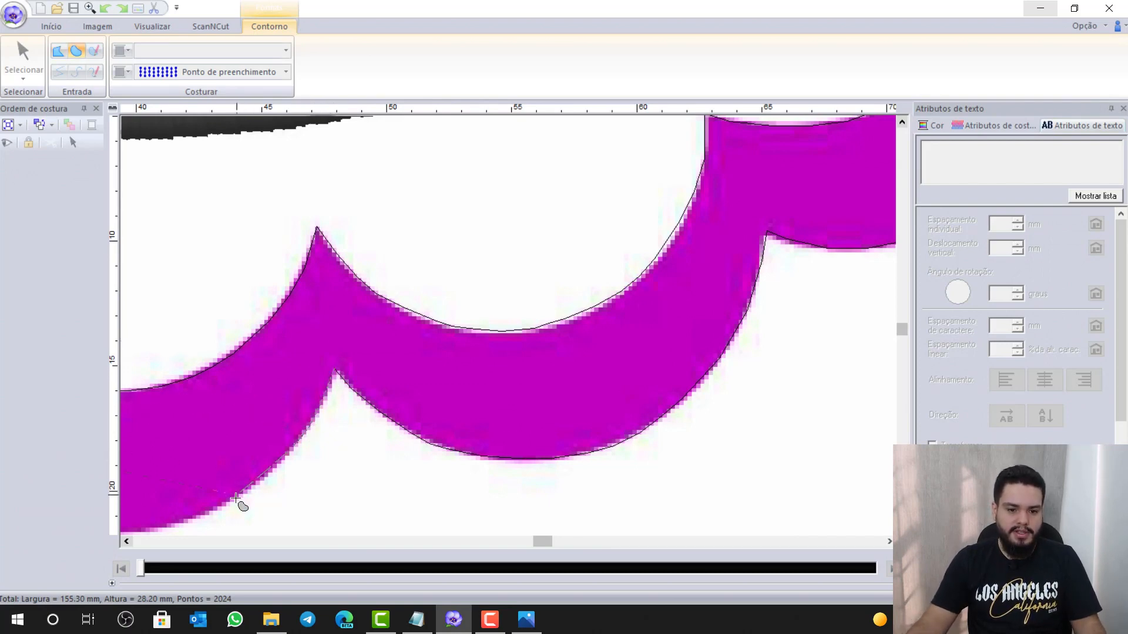
pyautogui.click(234, 500)
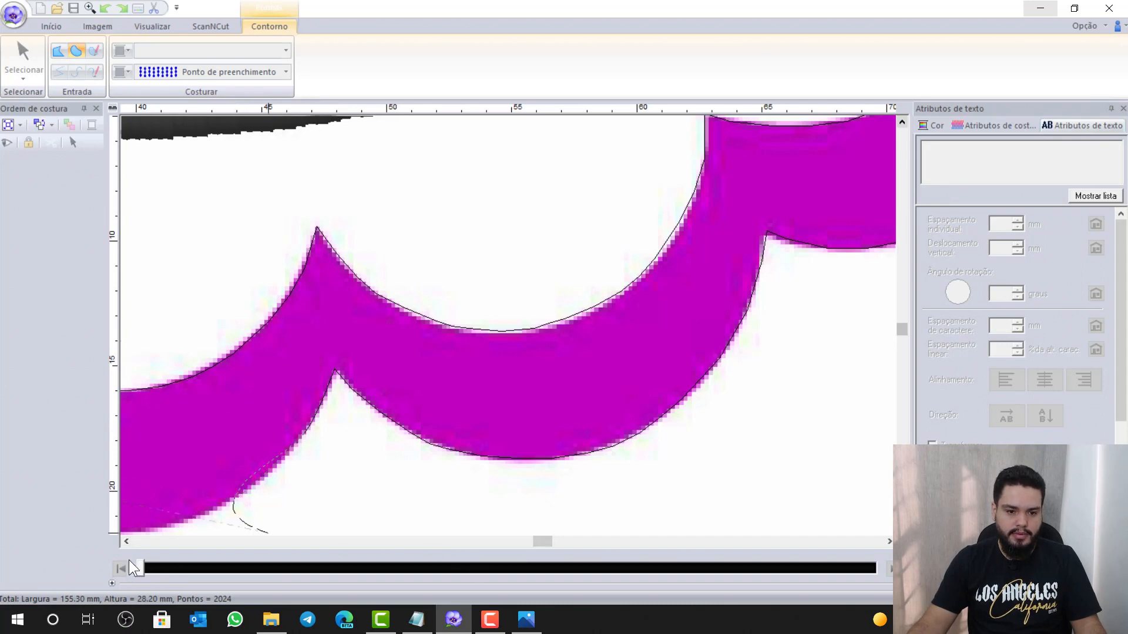
# Pan left and continue the lower edge to a straight corner point at the notch tip
pyautogui.click(126, 545)
pyautogui.click(127, 544)
pyautogui.click(127, 544)
pyautogui.click(129, 545)
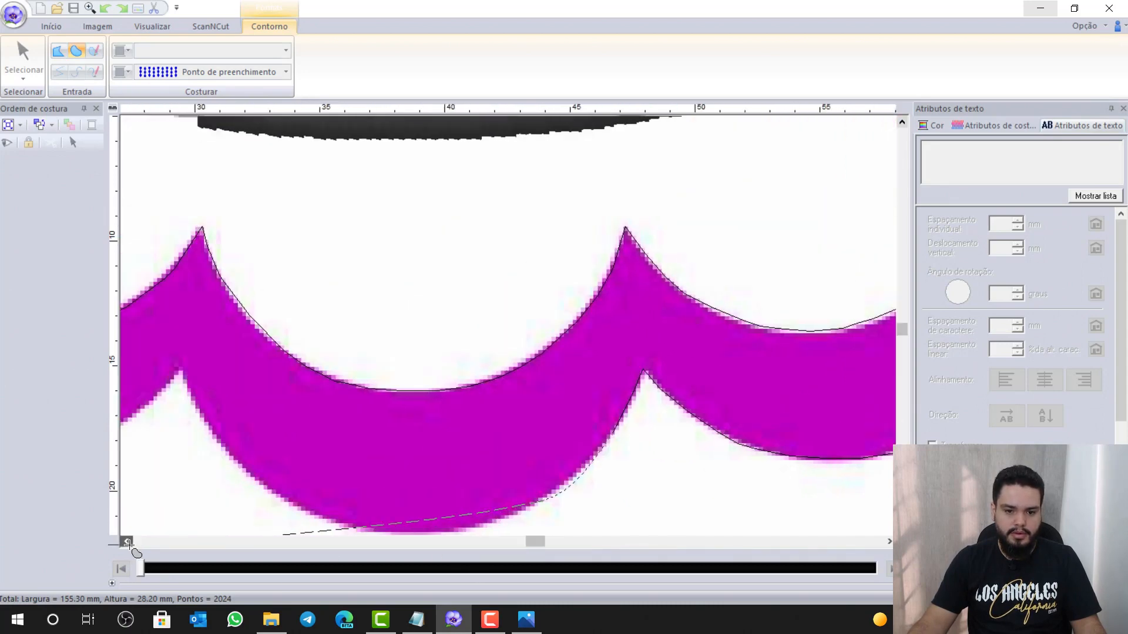
pyautogui.click(129, 545)
pyautogui.scroll(-1, 816, 522)
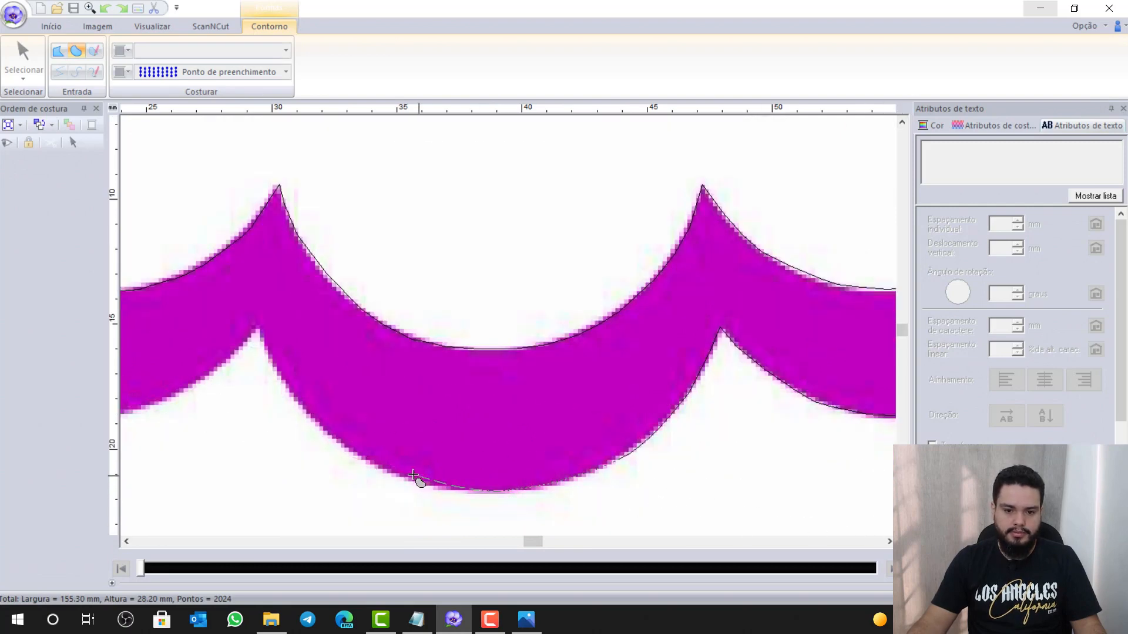
pyautogui.click(271, 354)
pyautogui.press('z')
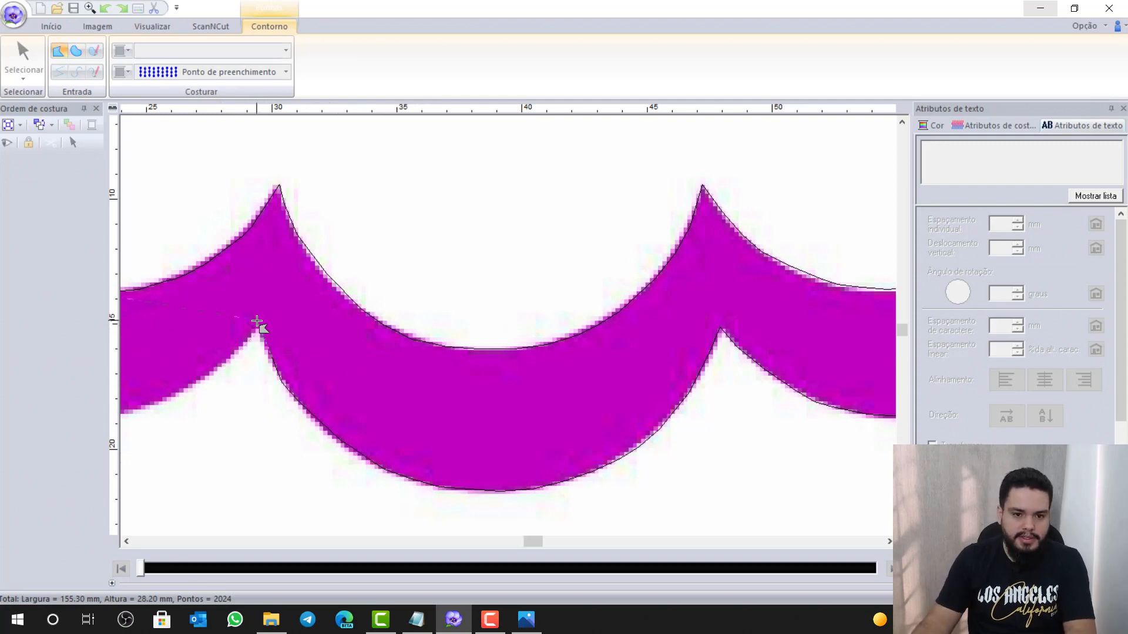
pyautogui.click(257, 322)
pyautogui.press('z')
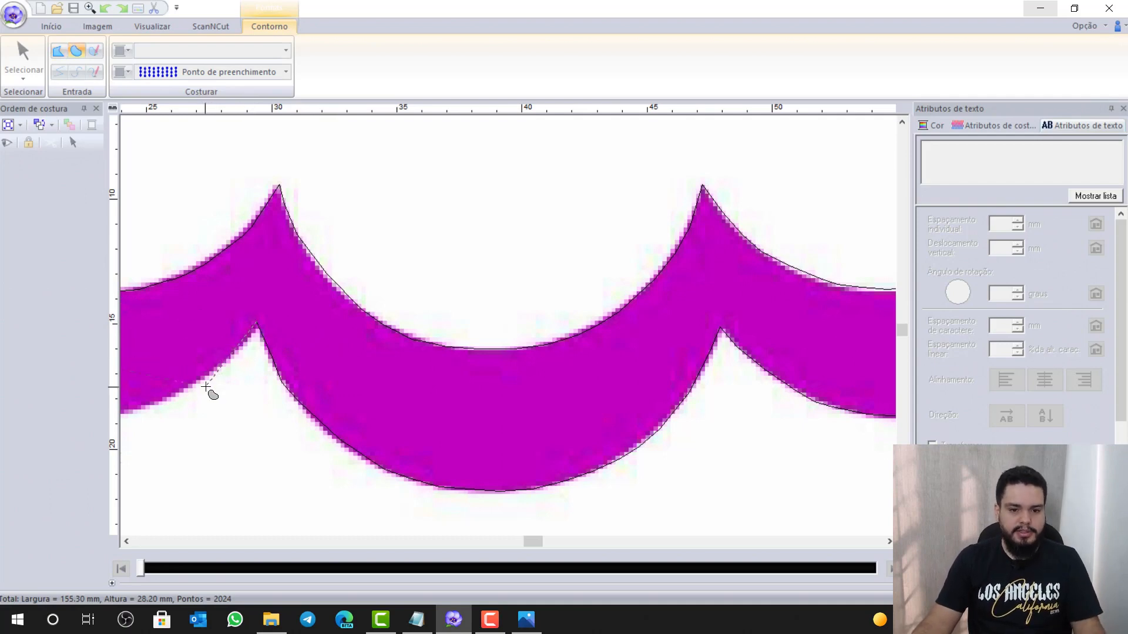
# Trace along the scallop bottom up to the next notch, cornering sharply, then along the left scallop
pyautogui.click(125, 541)
pyautogui.click(126, 541)
pyautogui.click(126, 541)
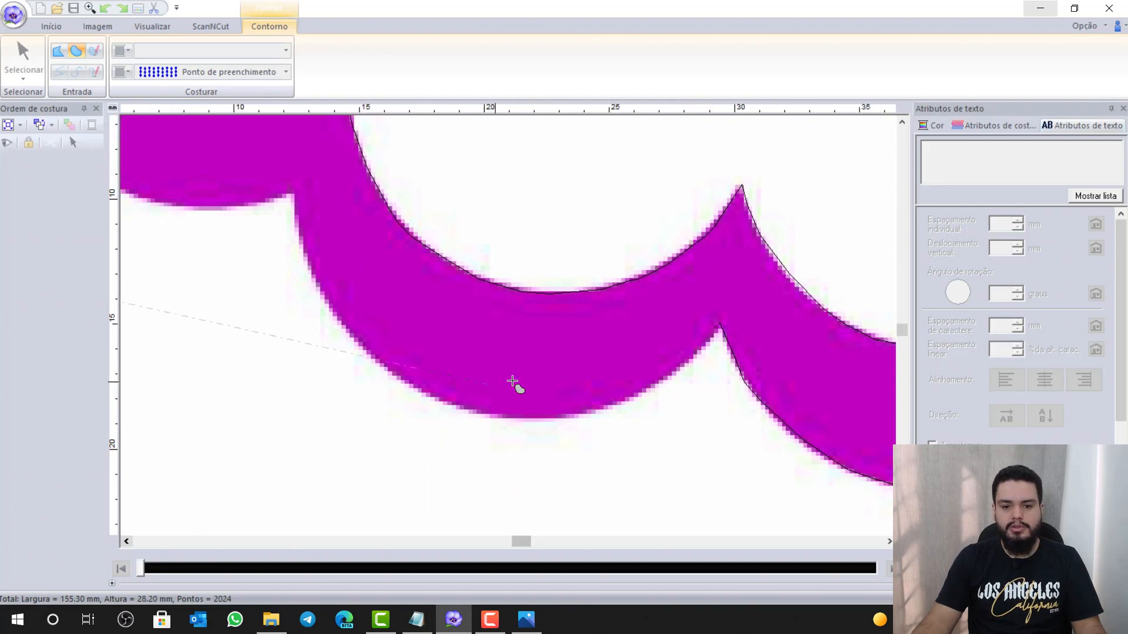
pyautogui.click(522, 420)
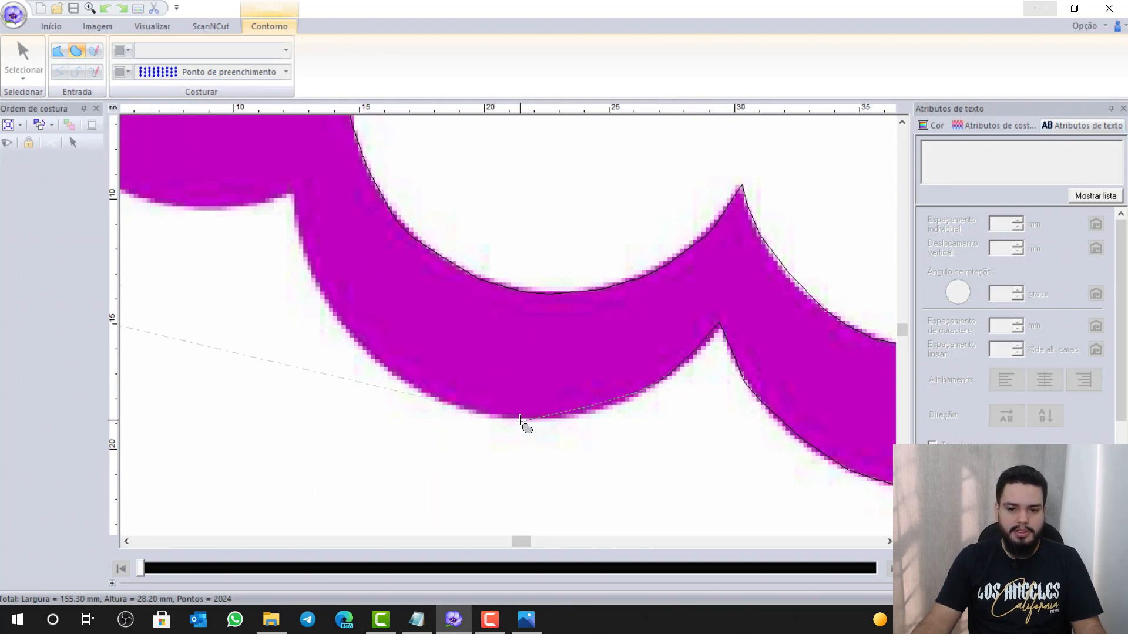
pyautogui.click(417, 385)
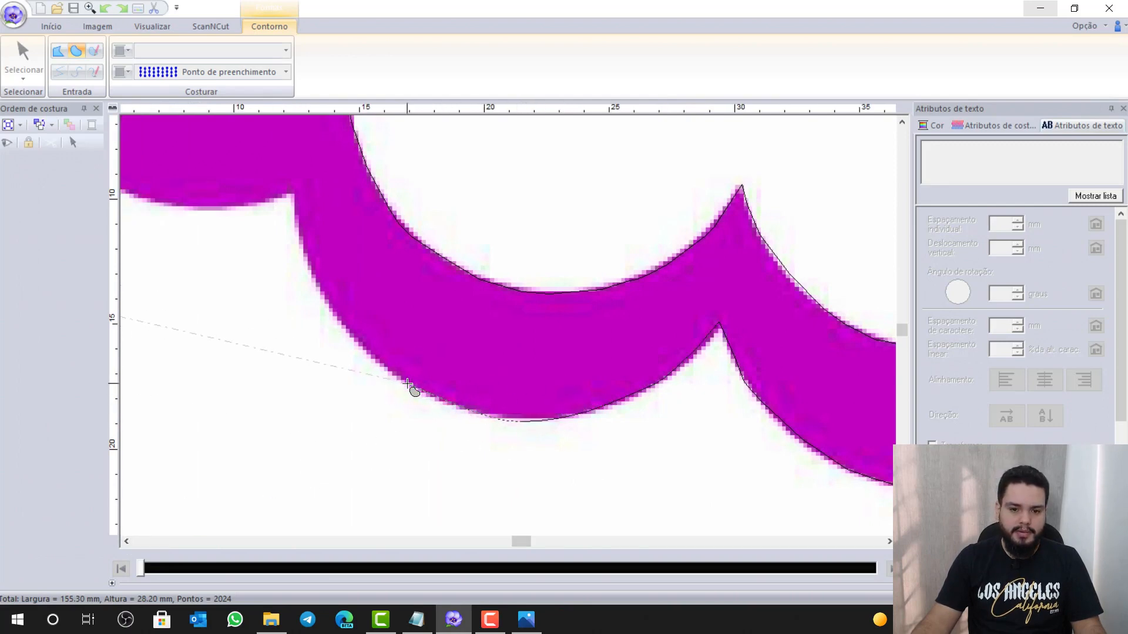
pyautogui.click(297, 248)
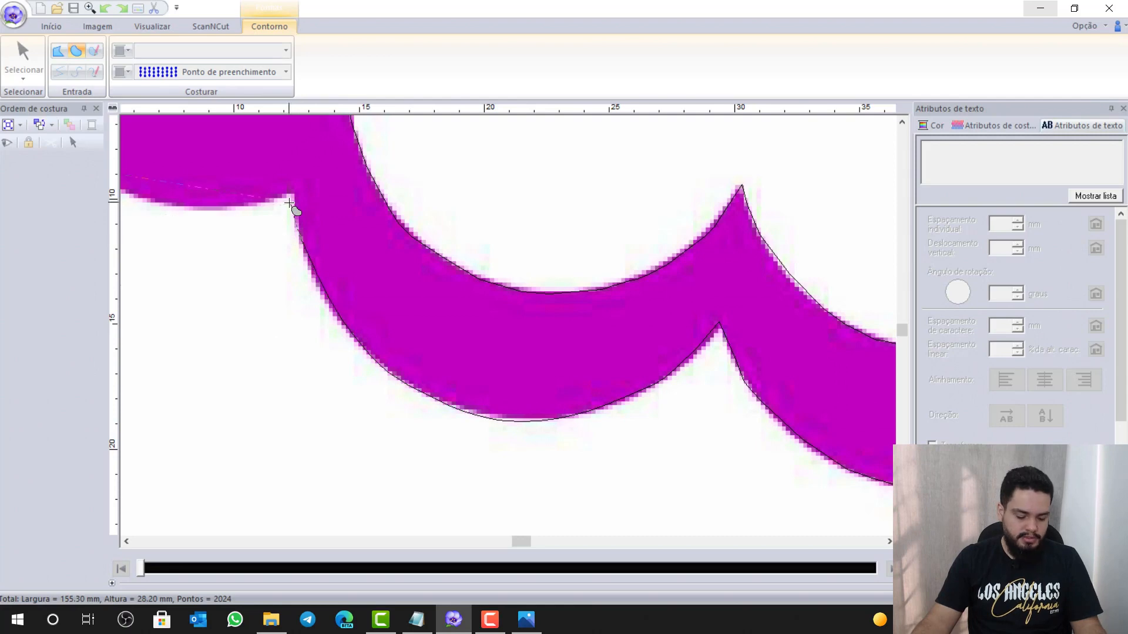
pyautogui.click(291, 203)
pyautogui.press('z')
pyautogui.click(288, 191)
pyautogui.press('z')
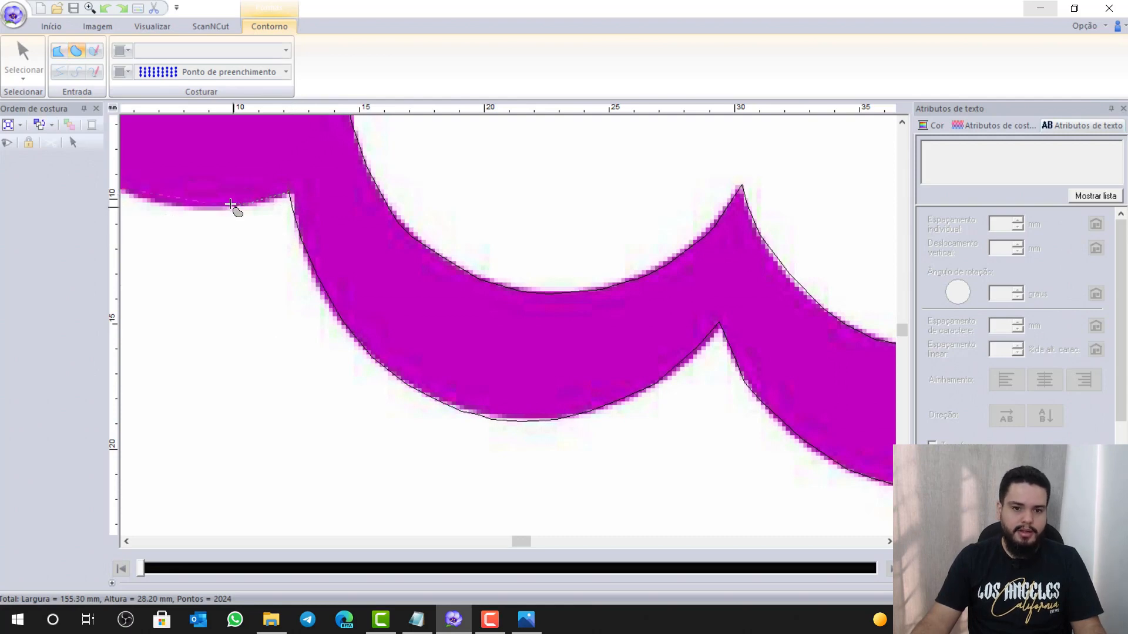
pyautogui.click(148, 193)
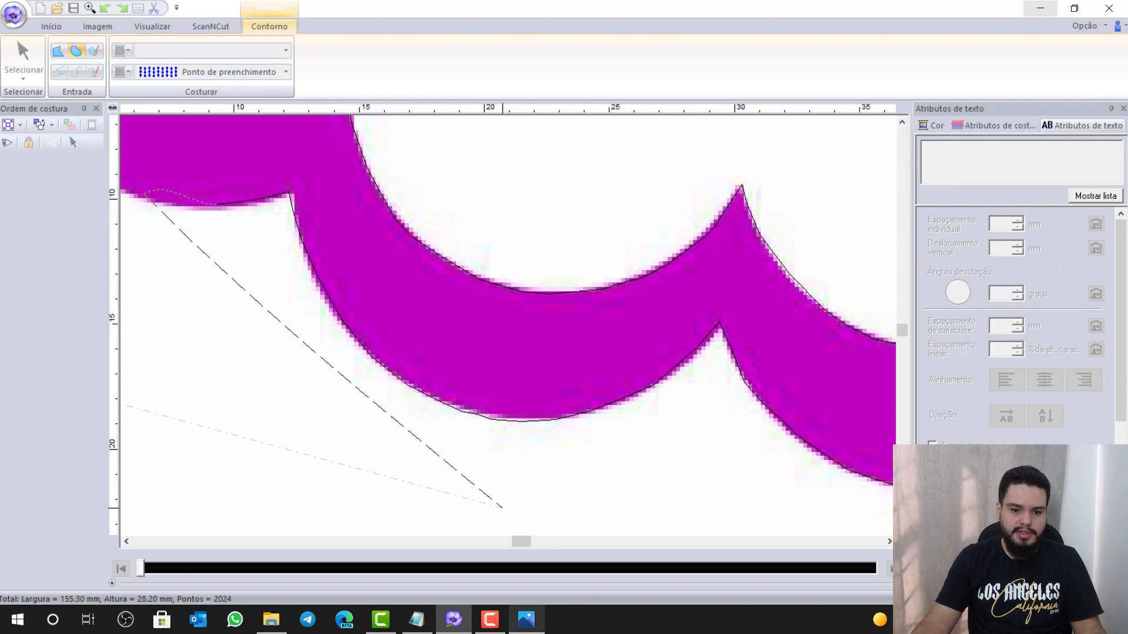
pyautogui.click(127, 540)
pyautogui.click(127, 541)
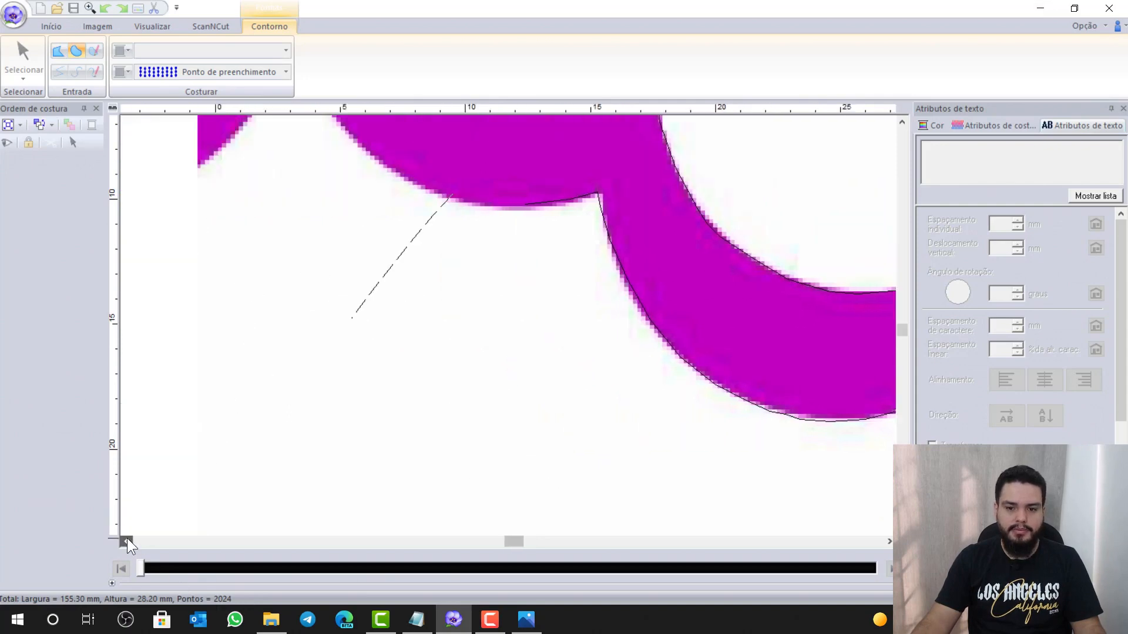
# Place outline points rising to just below the inner peak, then down along the lower edge, panning left
pyautogui.scroll(3, 524, 235)
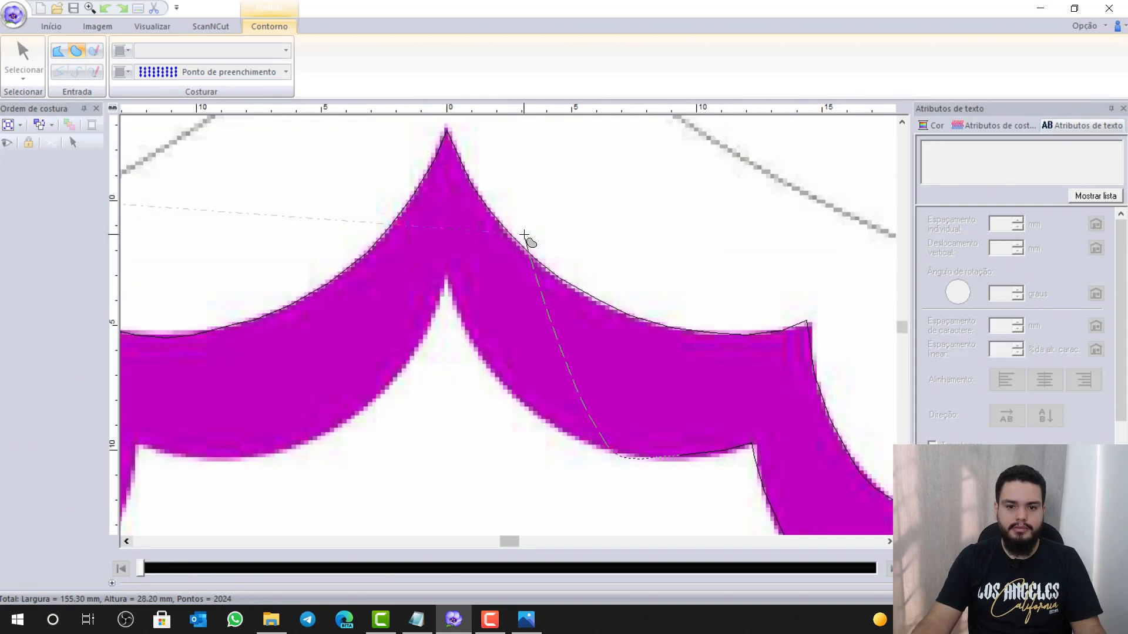
pyautogui.click(533, 411)
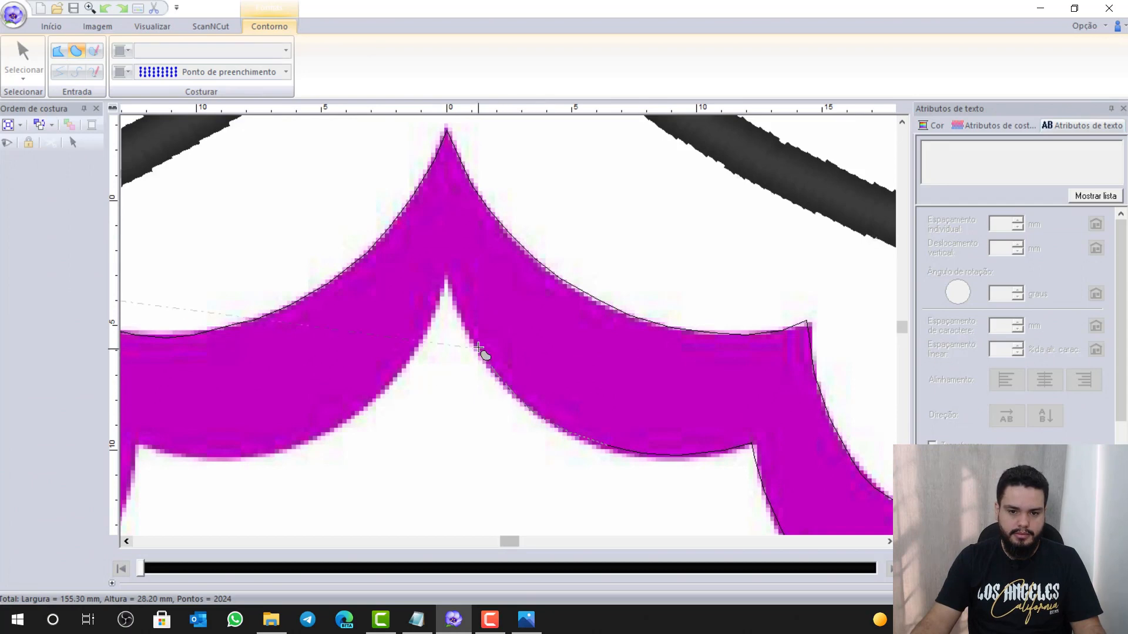
pyautogui.click(457, 317)
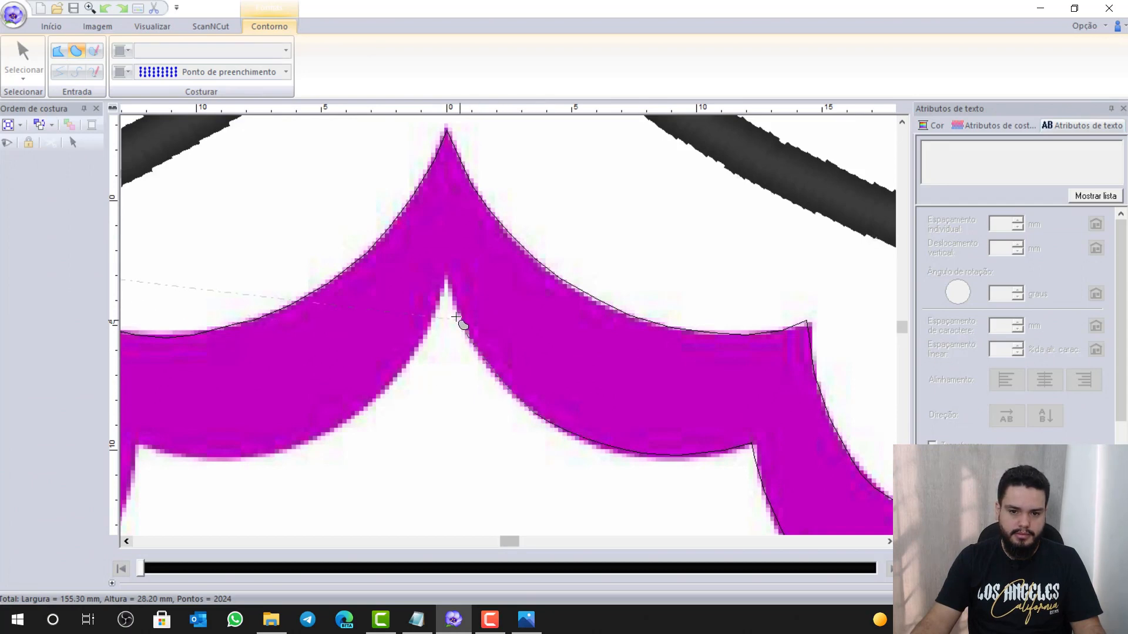
pyautogui.click(444, 280)
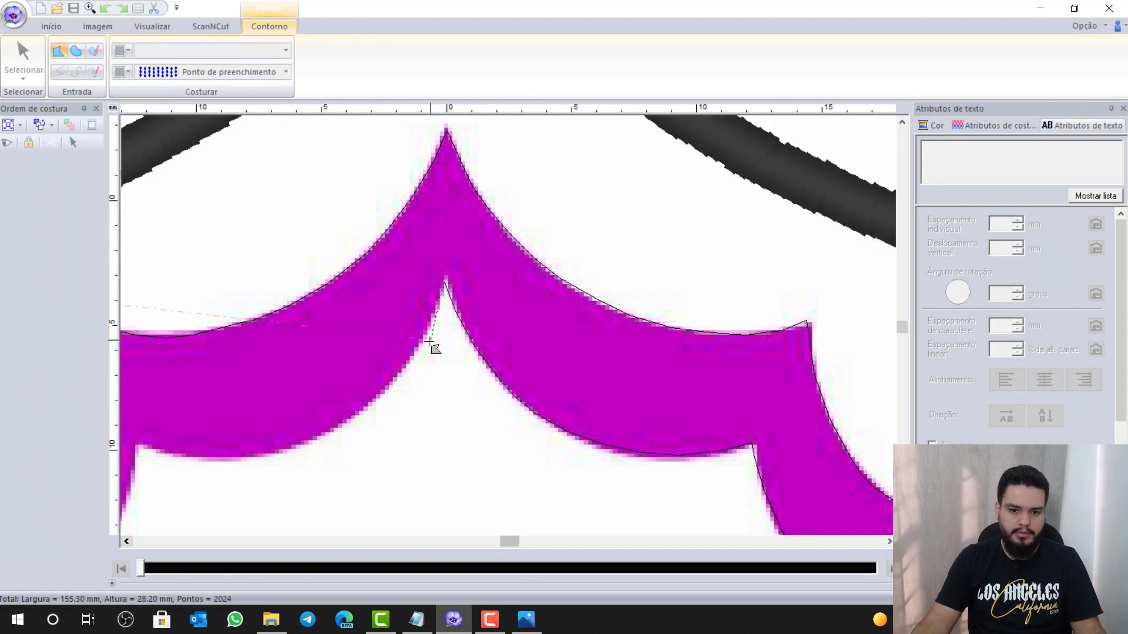
pyautogui.click(363, 410)
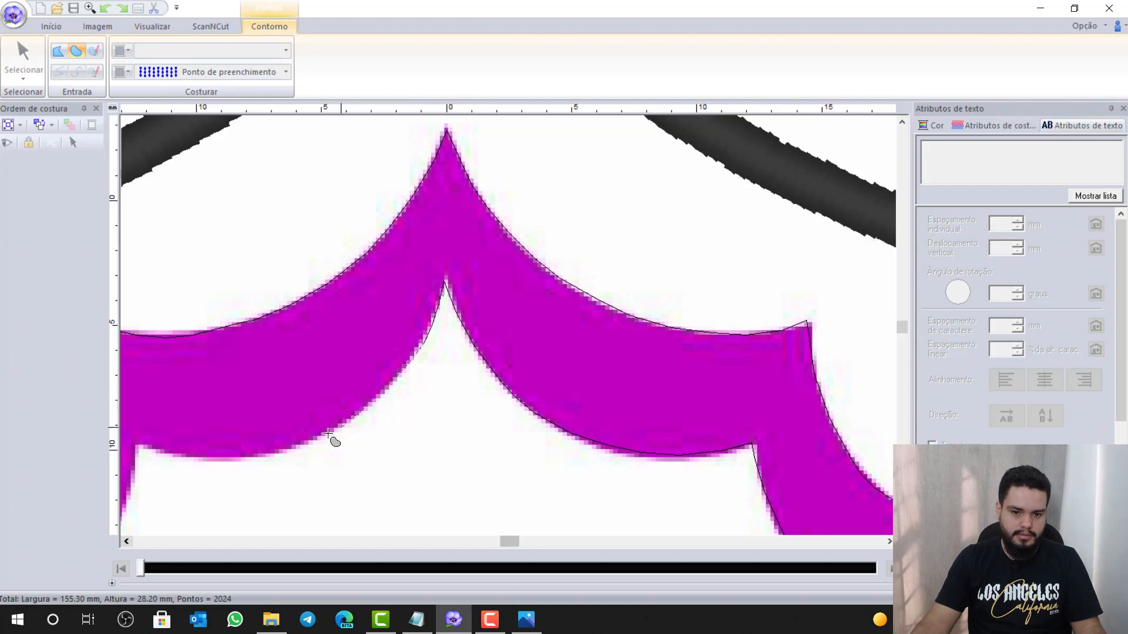
pyautogui.click(284, 453)
pyautogui.click(189, 455)
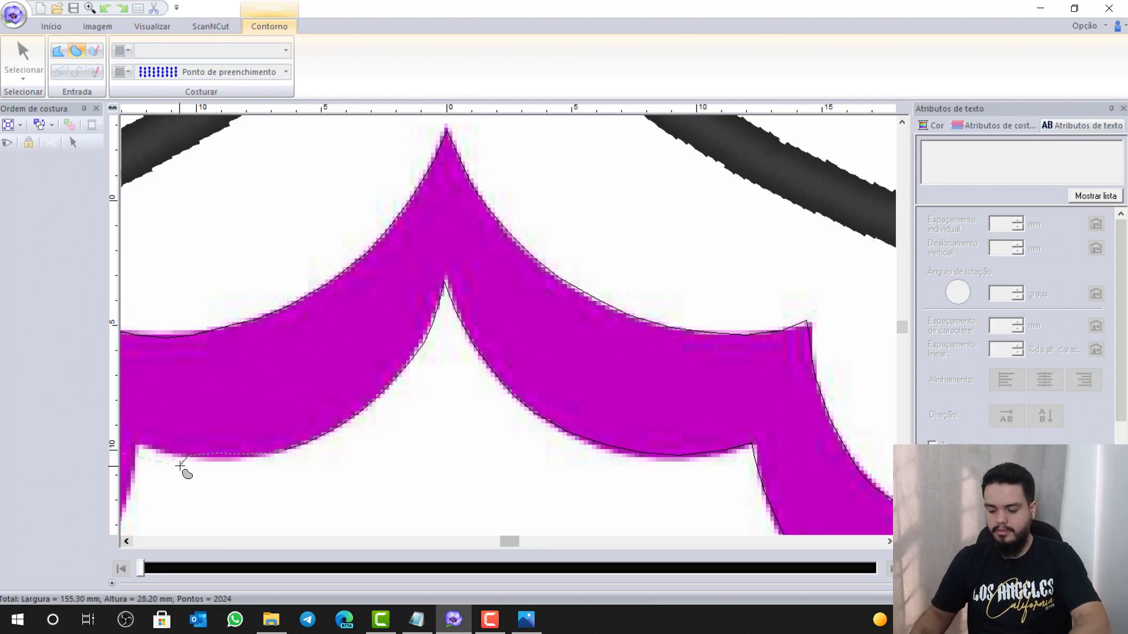
pyautogui.click(127, 542)
pyautogui.click(128, 542)
pyautogui.click(127, 542)
pyautogui.click(128, 542)
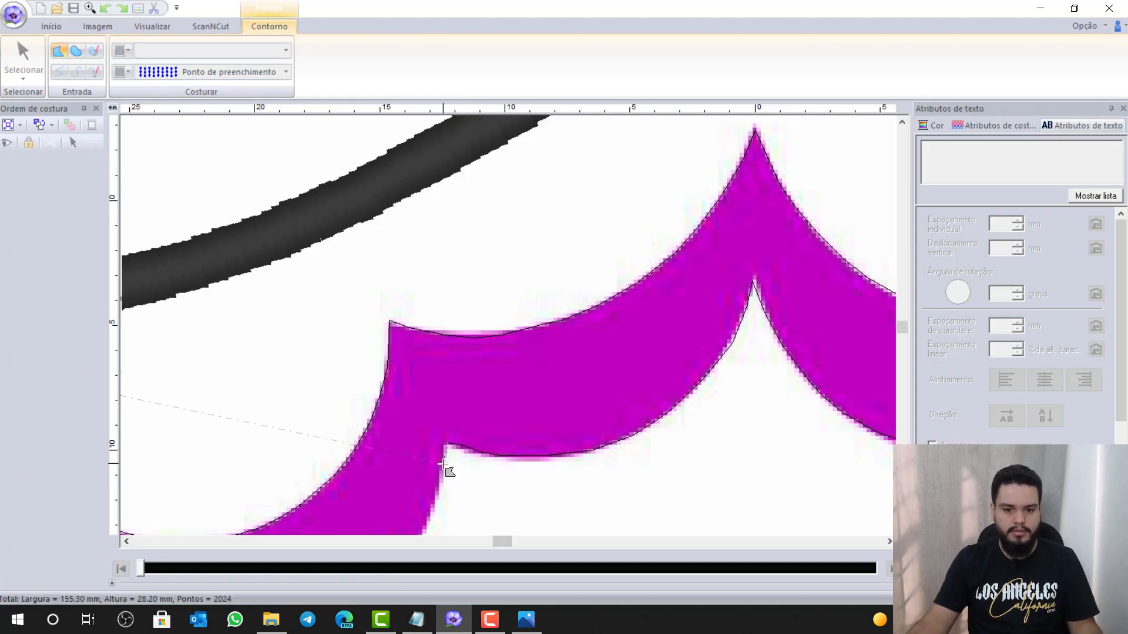
# Trace curved outline points along the lower edges of the next scallops to the left
pyautogui.press('x')
pyautogui.scroll(-3, 430, 521)
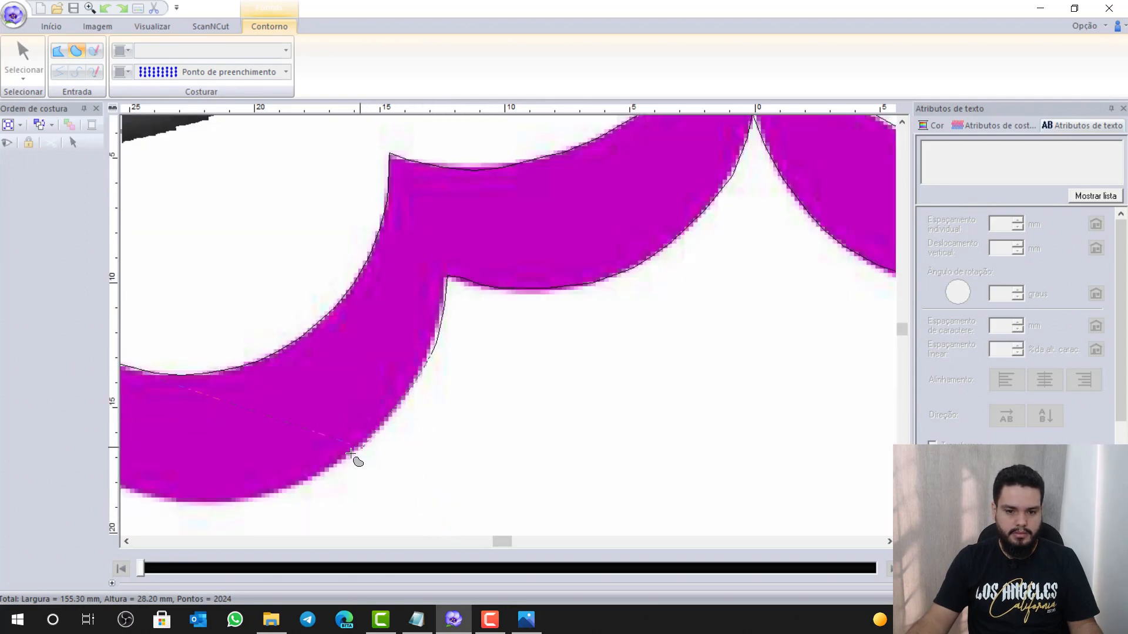
pyautogui.click(232, 505)
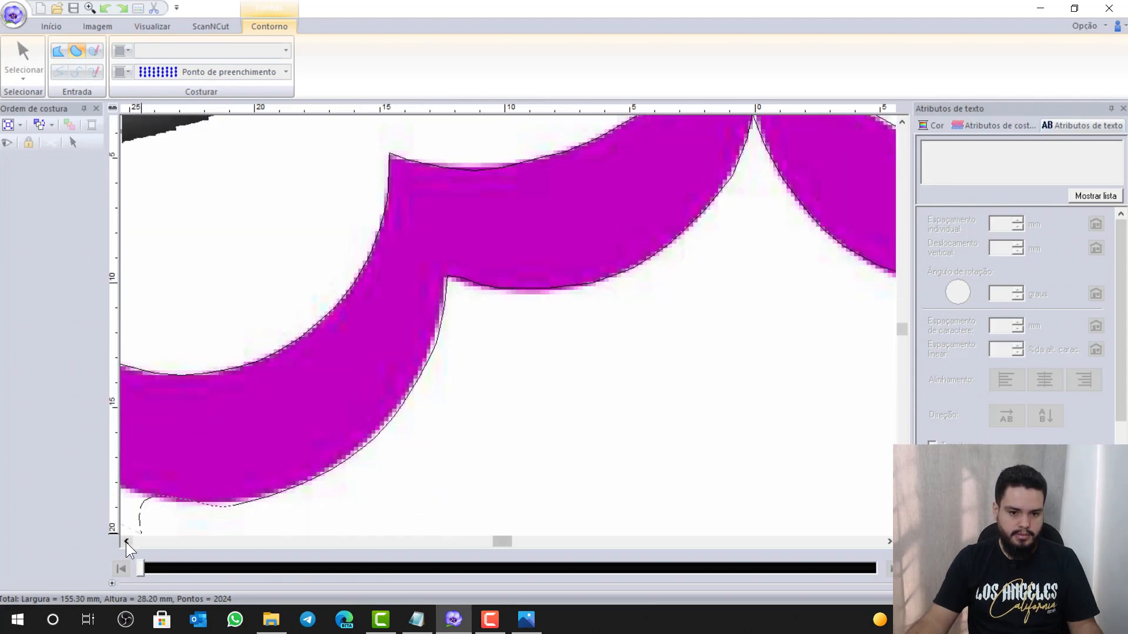
pyautogui.click(125, 542)
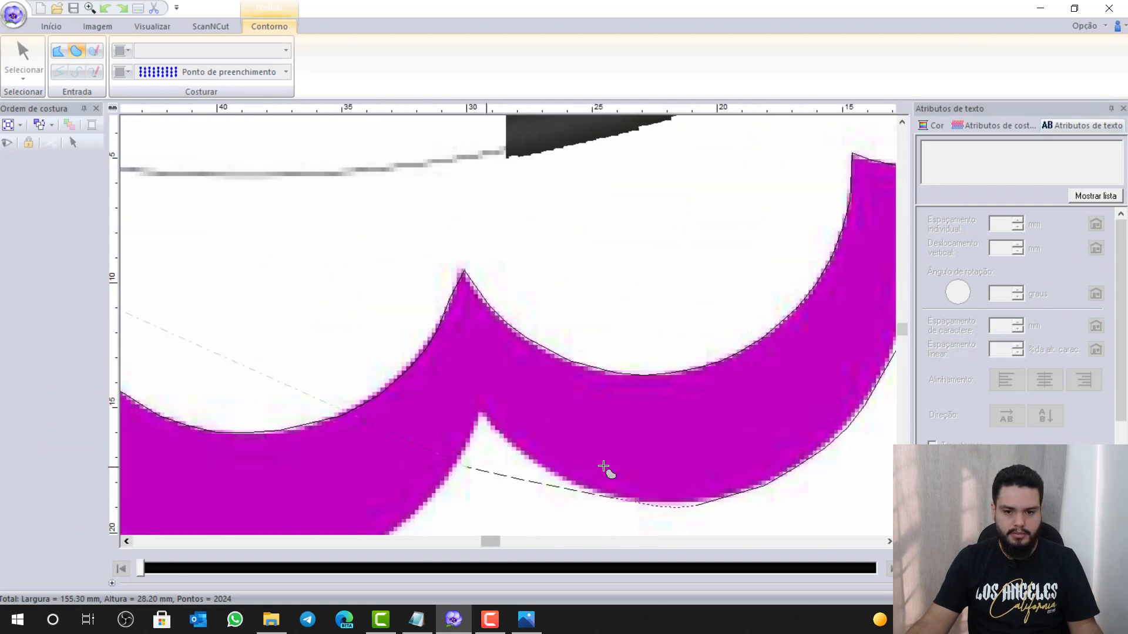
pyautogui.click(518, 449)
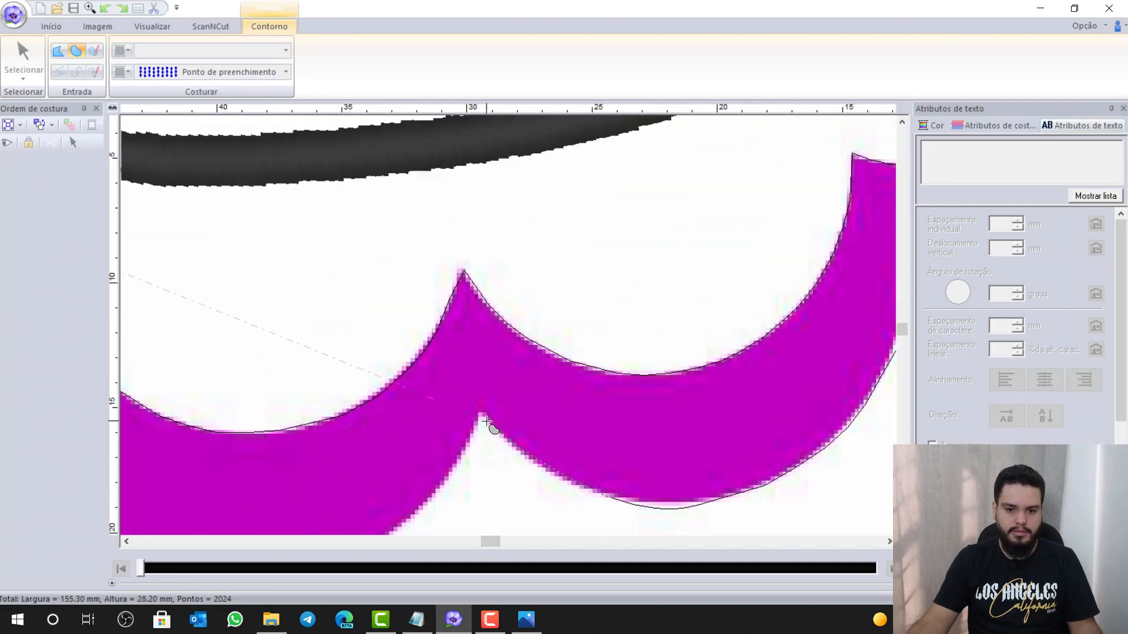
pyautogui.click(479, 409)
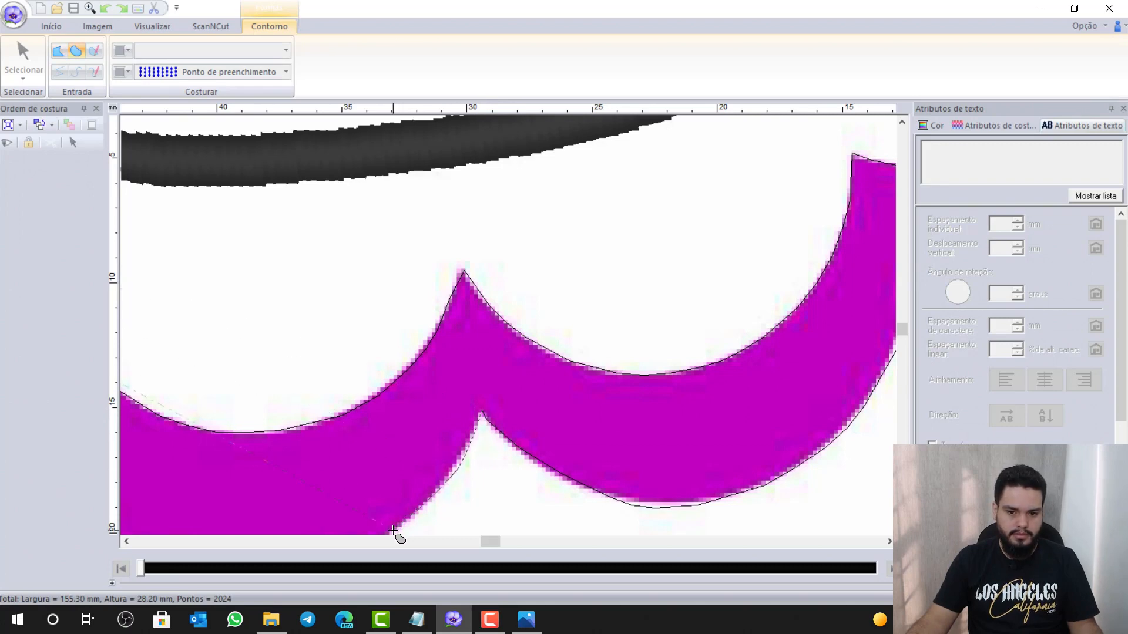
pyautogui.scroll(-2, 393, 530)
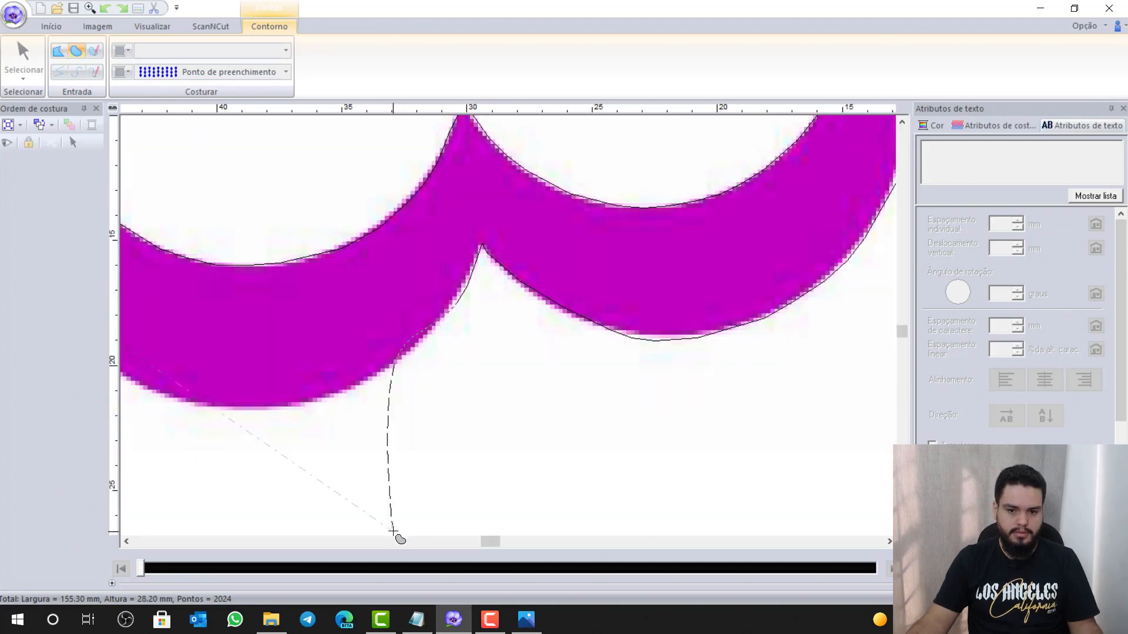
pyautogui.click(298, 408)
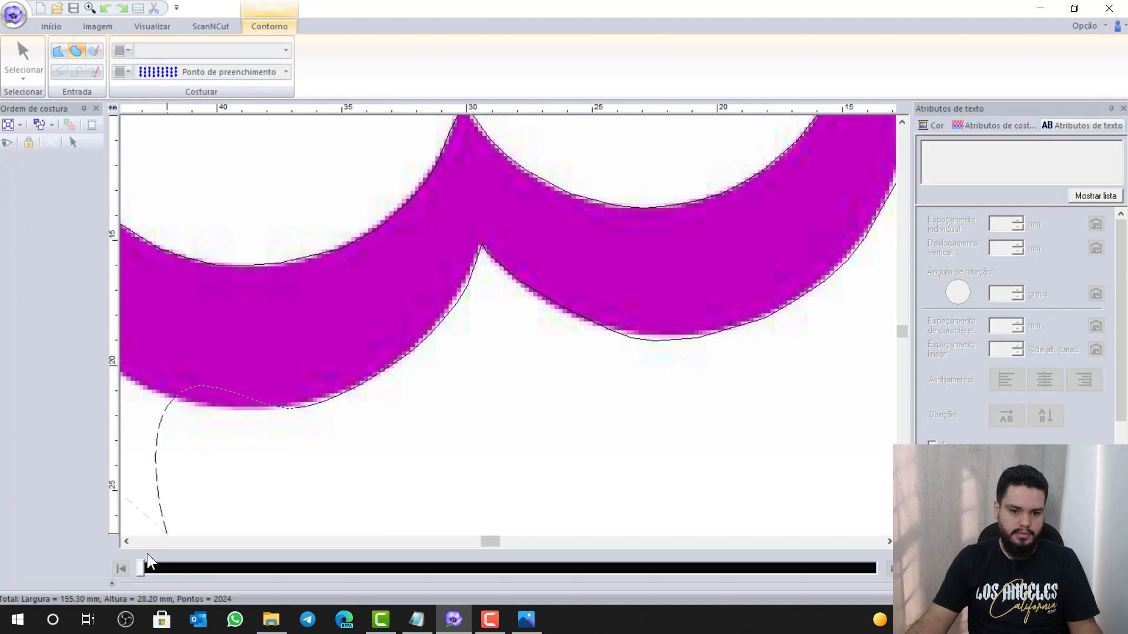
pyautogui.click(128, 542)
pyautogui.click(128, 542)
pyautogui.click(128, 542)
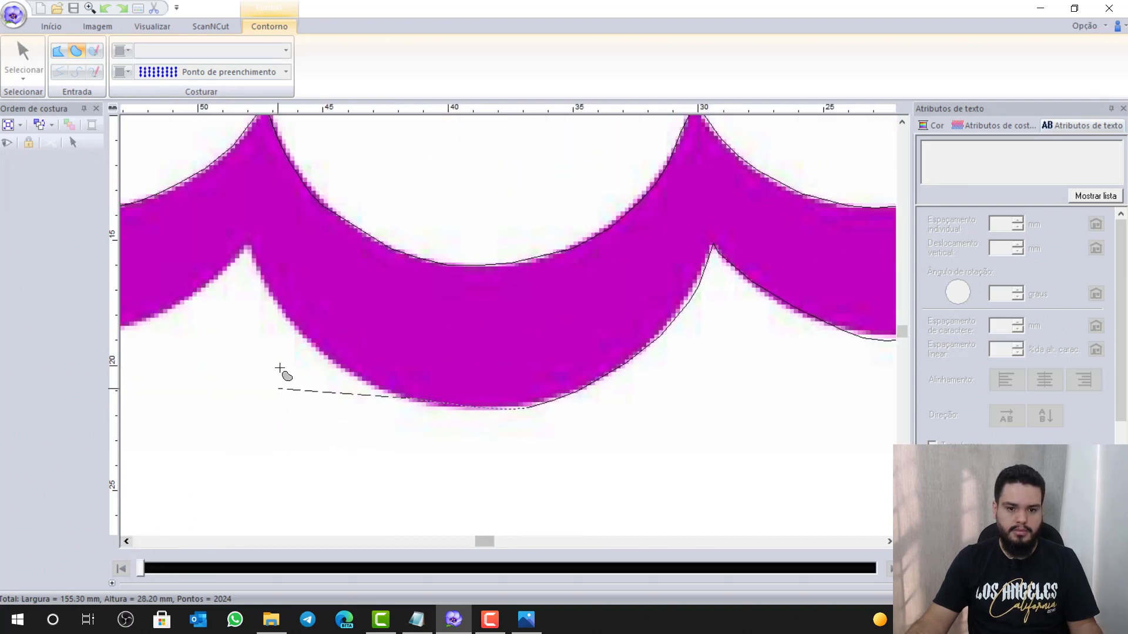
# Continue the outline with a straight segment at the notch tip, then curve up the next scallop's side
pyautogui.click(264, 279)
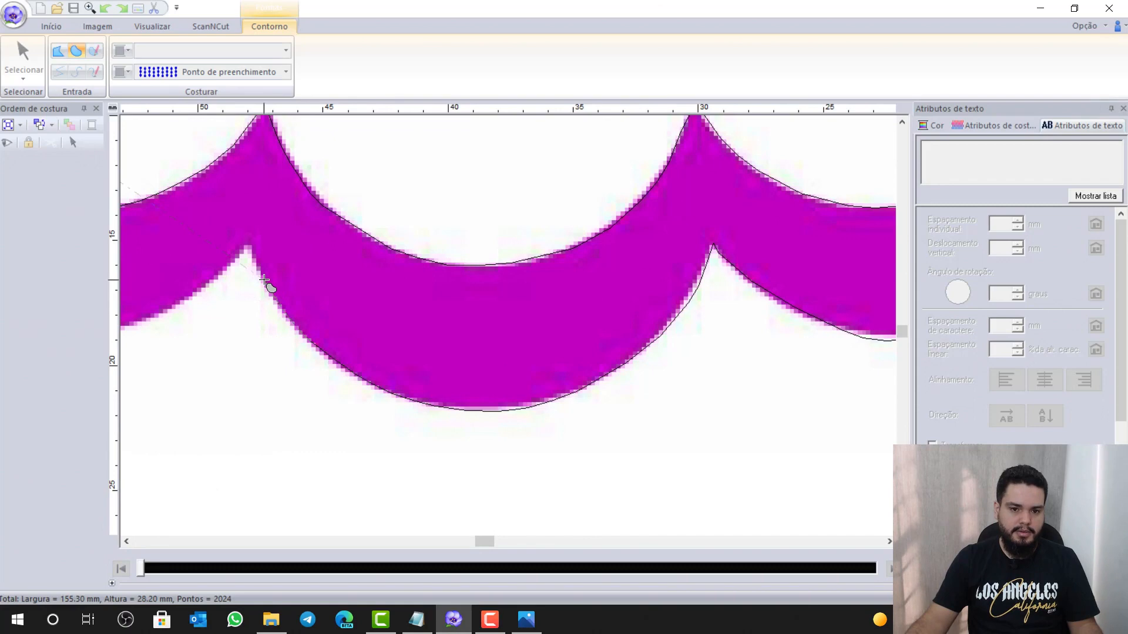
pyautogui.press('z')
pyautogui.click(249, 247)
pyautogui.press('z')
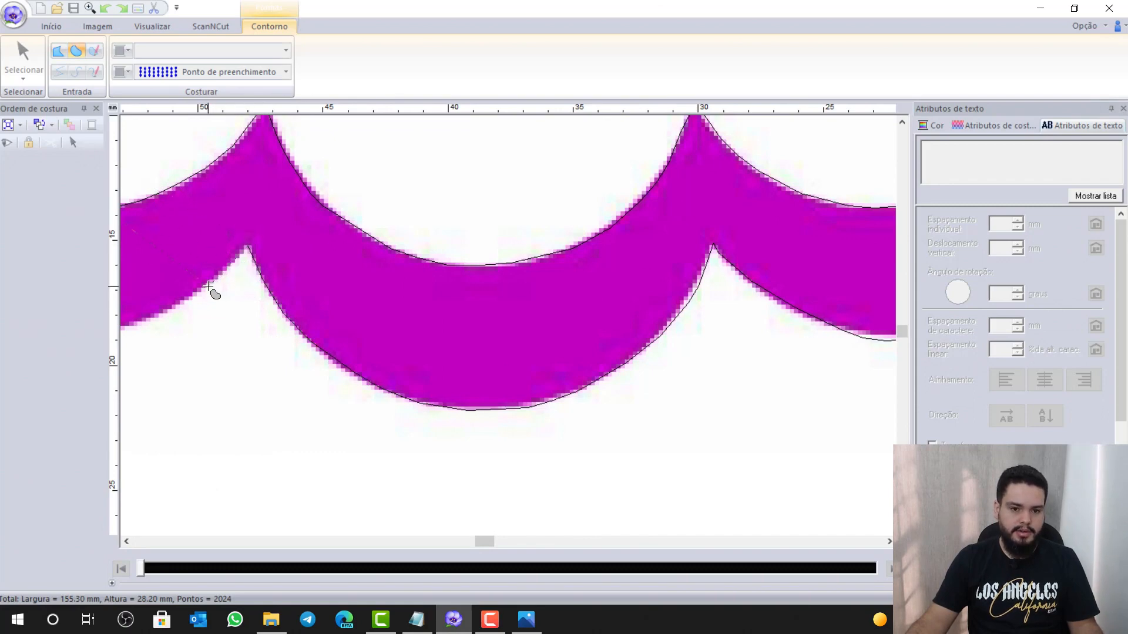
pyautogui.click(142, 323)
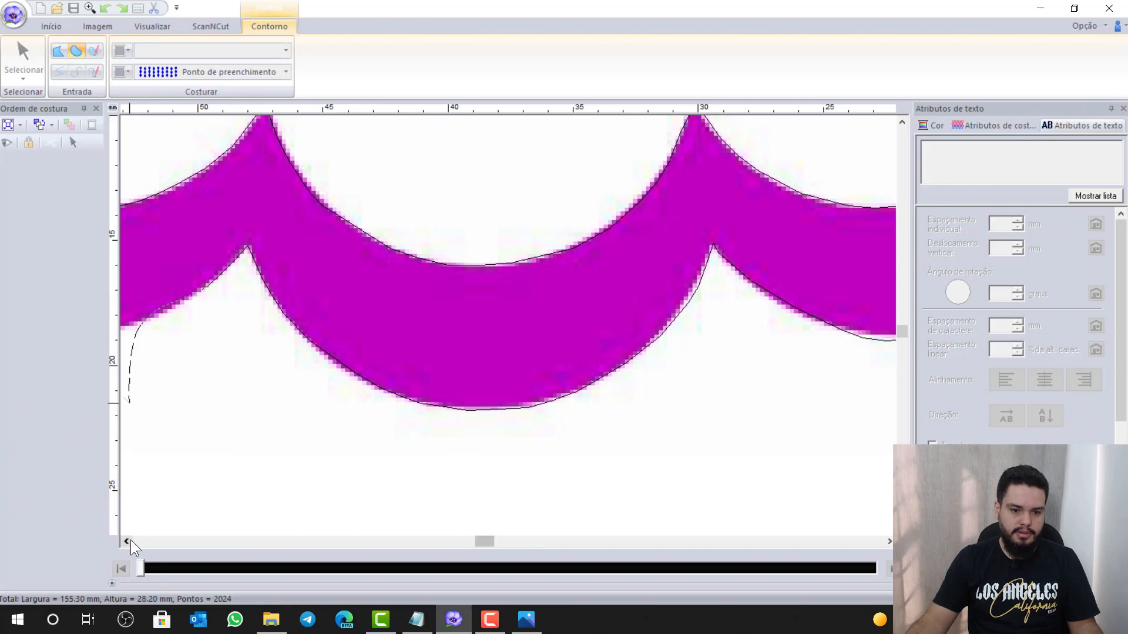
pyautogui.click(129, 541)
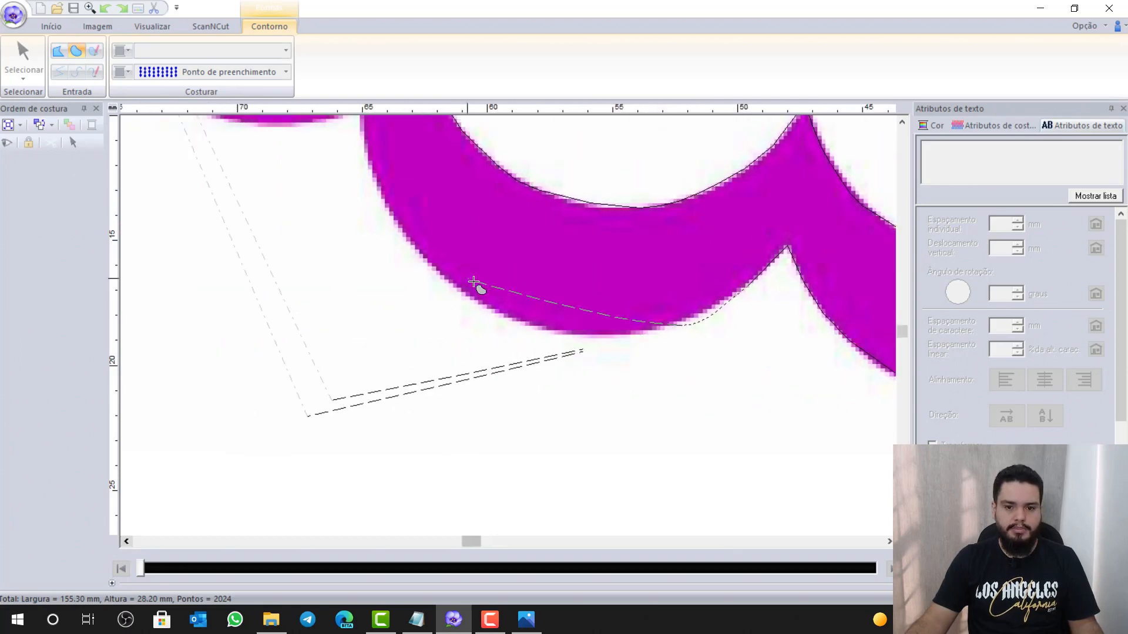
pyautogui.click(539, 329)
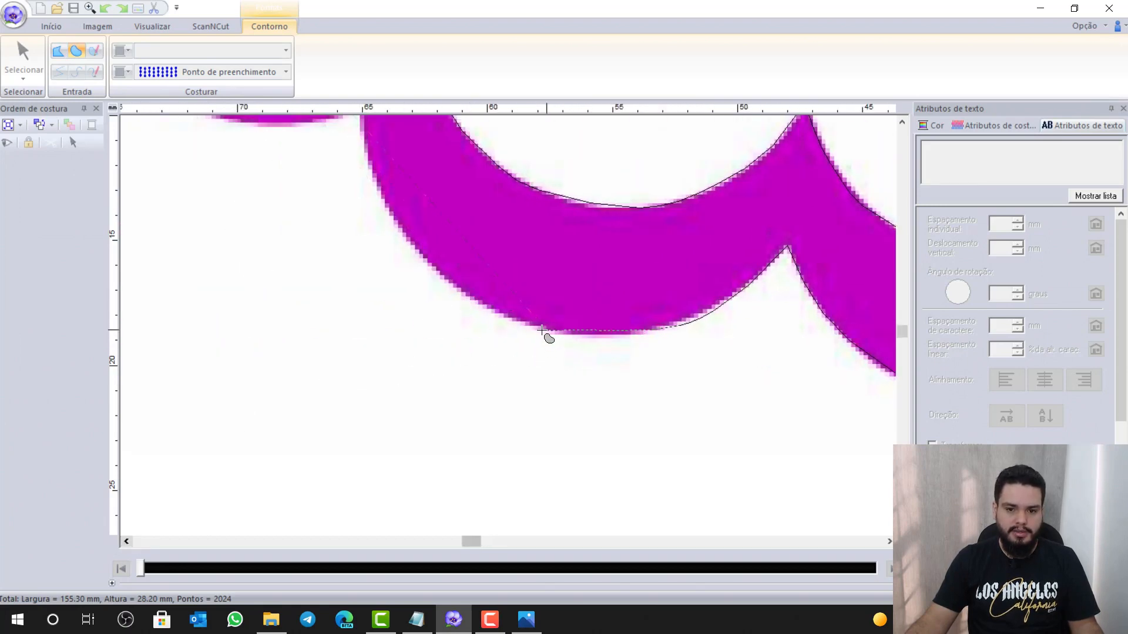
pyautogui.click(438, 274)
pyautogui.click(379, 185)
pyautogui.scroll(1, 379, 185)
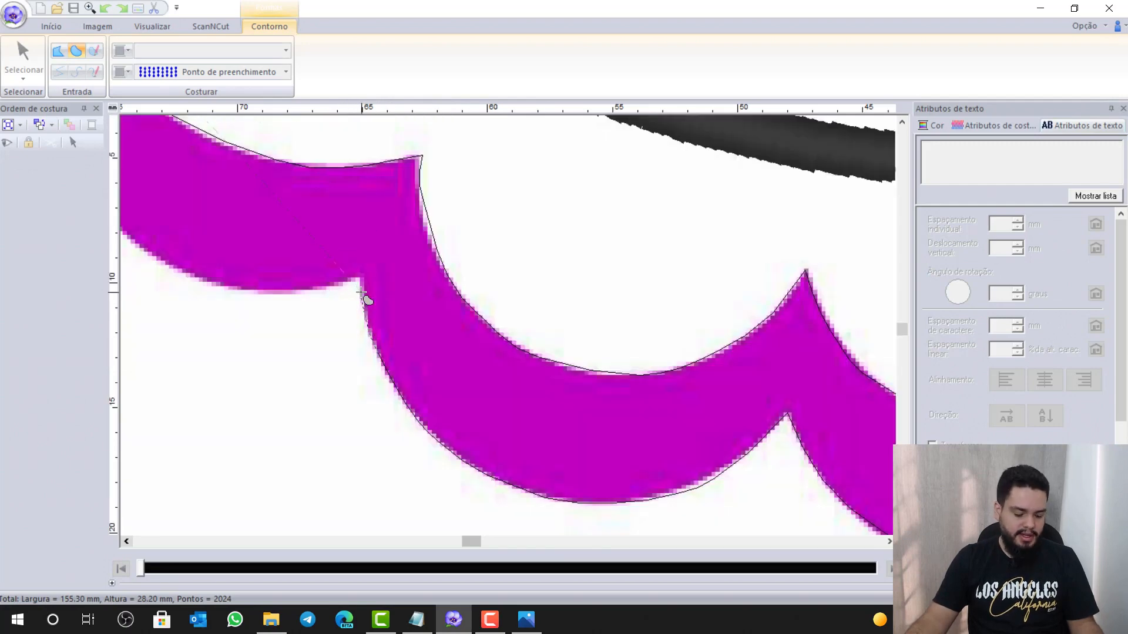
pyautogui.click(359, 286)
# Add a straight notch segment, curve along the last scallop, and close the outline at its start
pyautogui.press('z')
pyautogui.click(359, 273)
pyautogui.press('x')
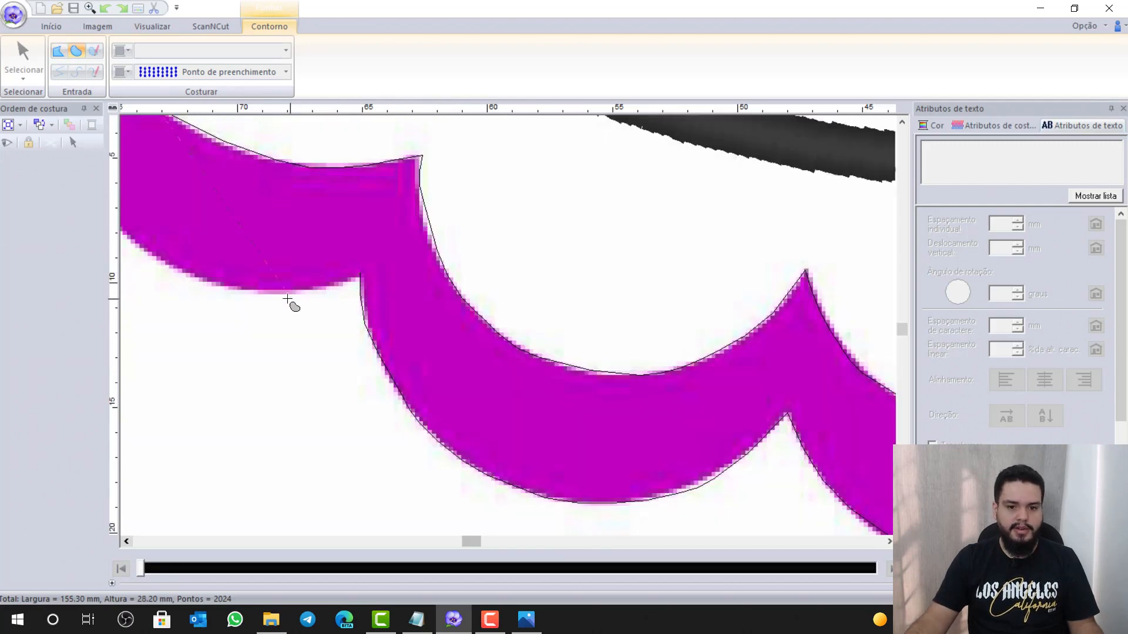
pyautogui.click(257, 293)
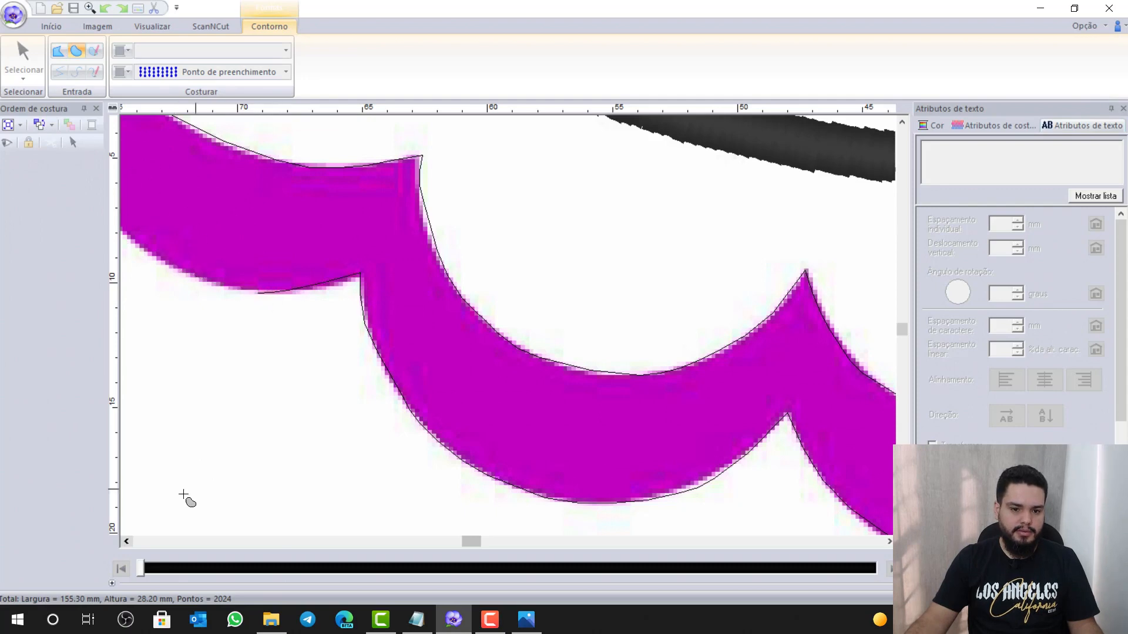
pyautogui.click(127, 541)
pyautogui.scroll(3, 227, 347)
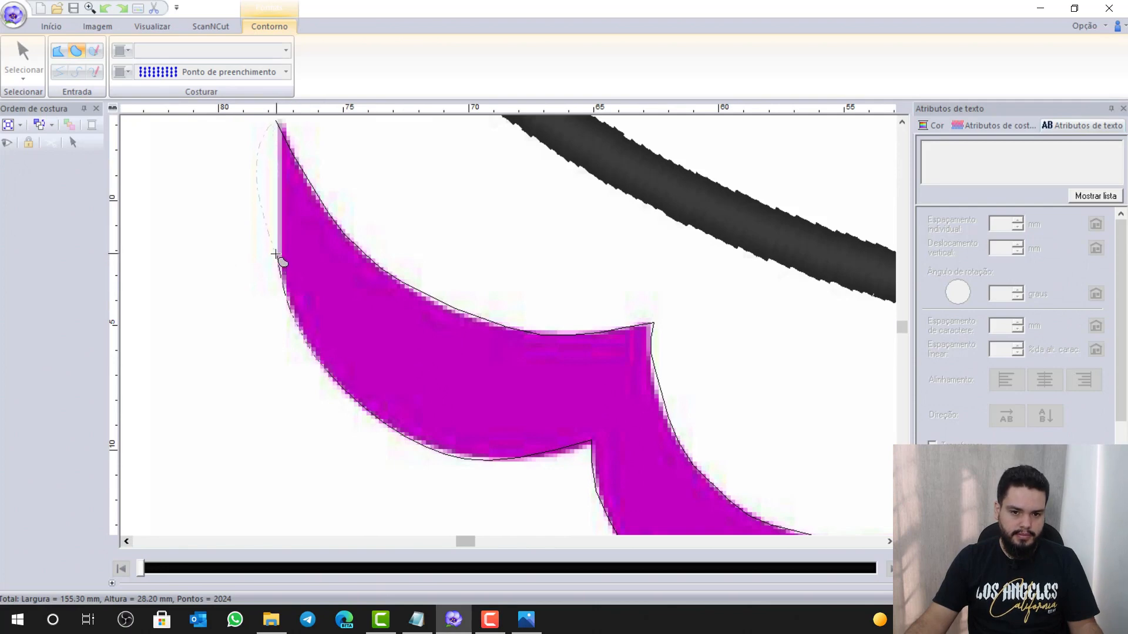
pyautogui.press('z')
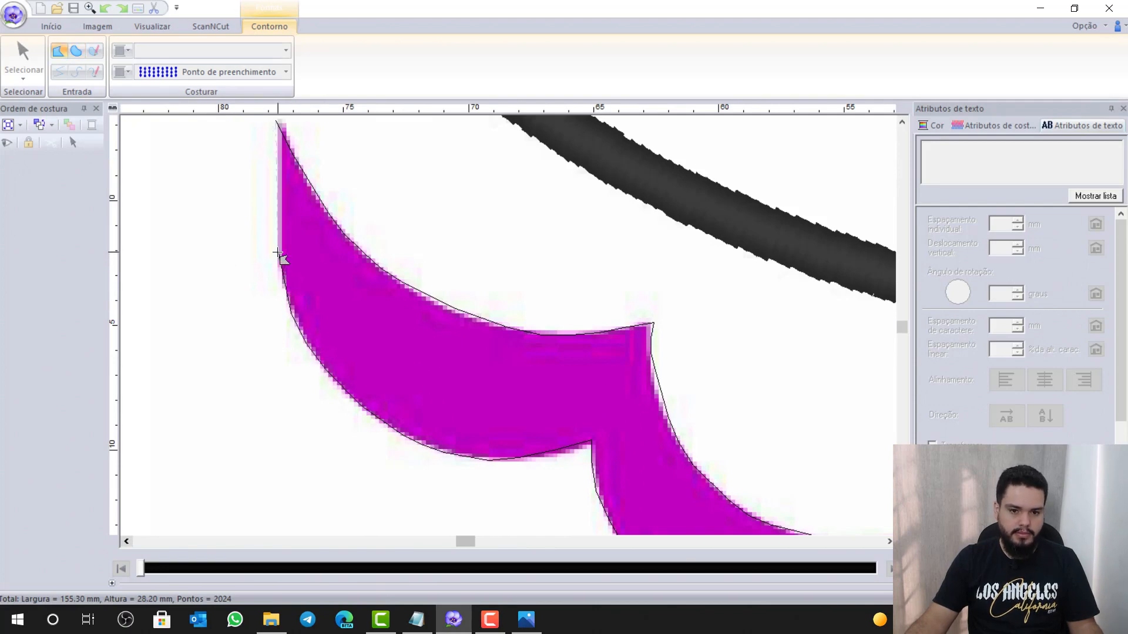
pyautogui.click(277, 130)
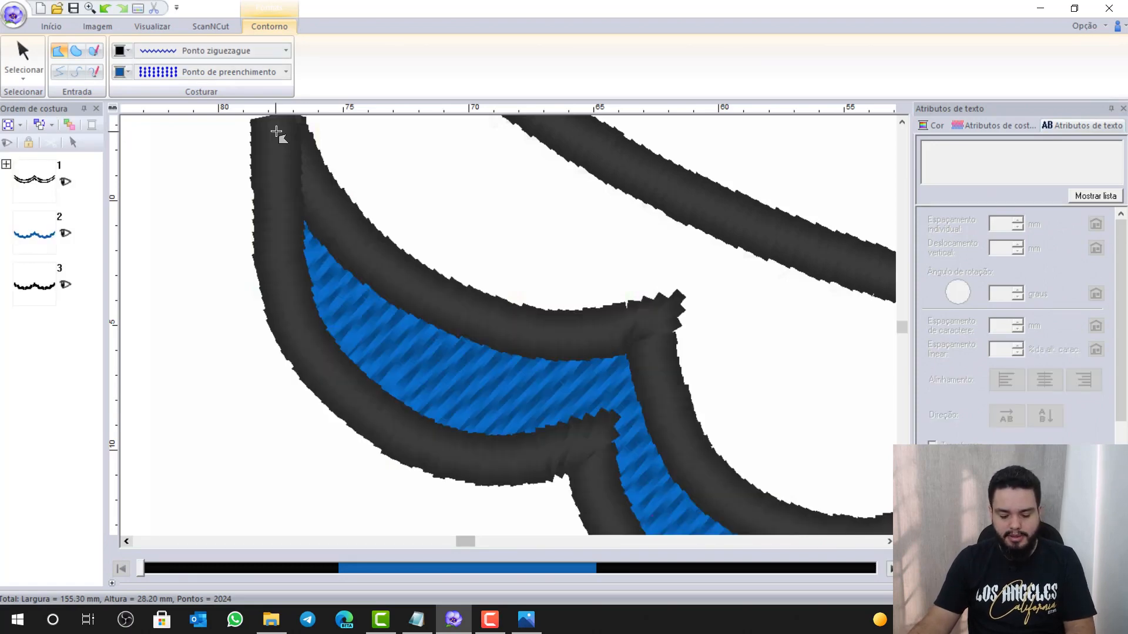
# Zoom around the design, select the scallop band shape, and switch to the Notepad checklist
pyautogui.scroll(-5, 317, 141)
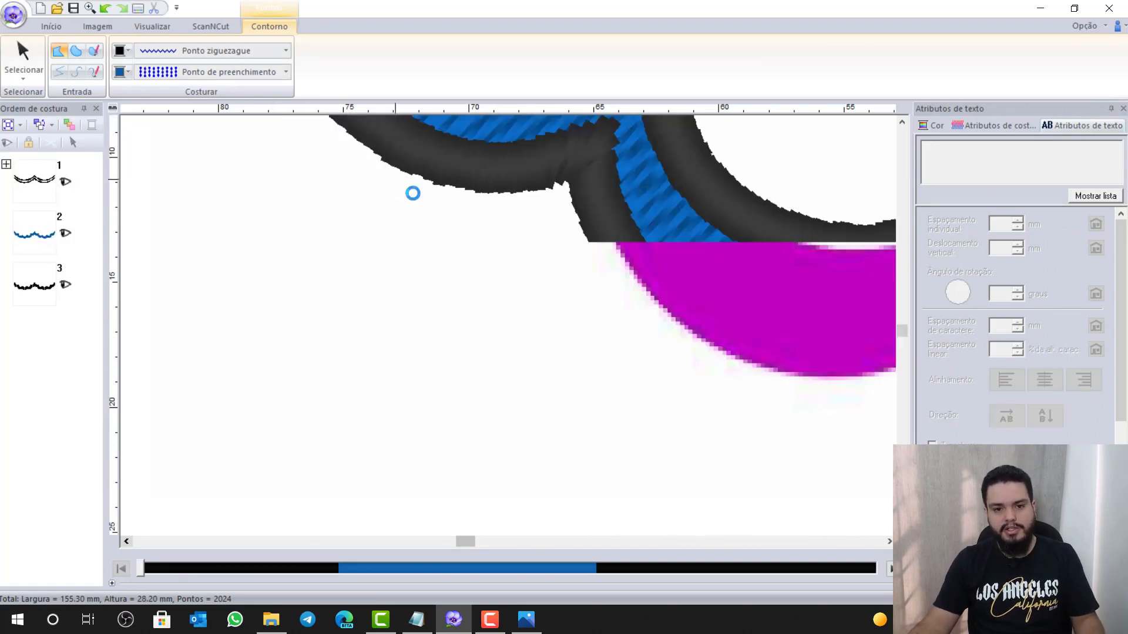
pyautogui.scroll(-3, 600, 223)
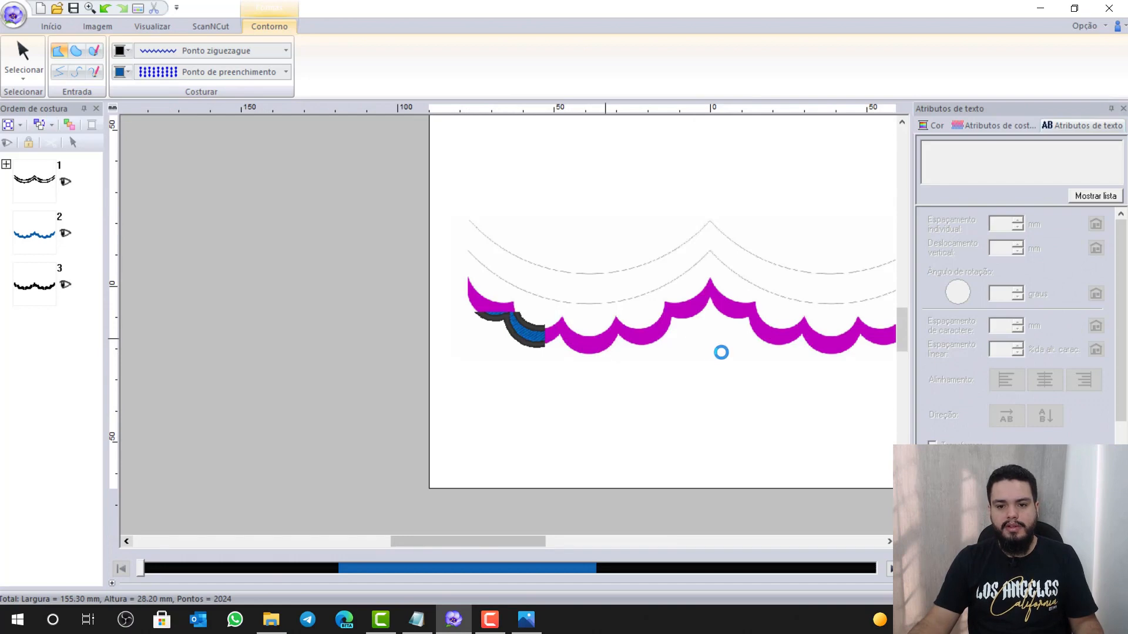
pyautogui.scroll(-1, 741, 351)
pyautogui.scroll(2, 529, 317)
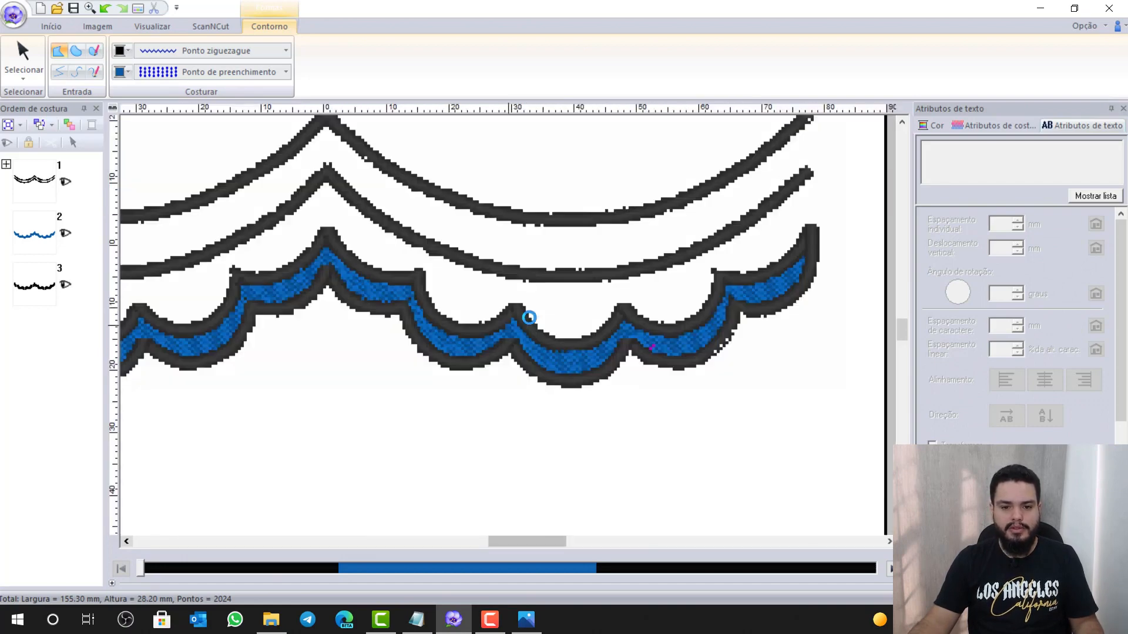
pyautogui.scroll(-1, 395, 327)
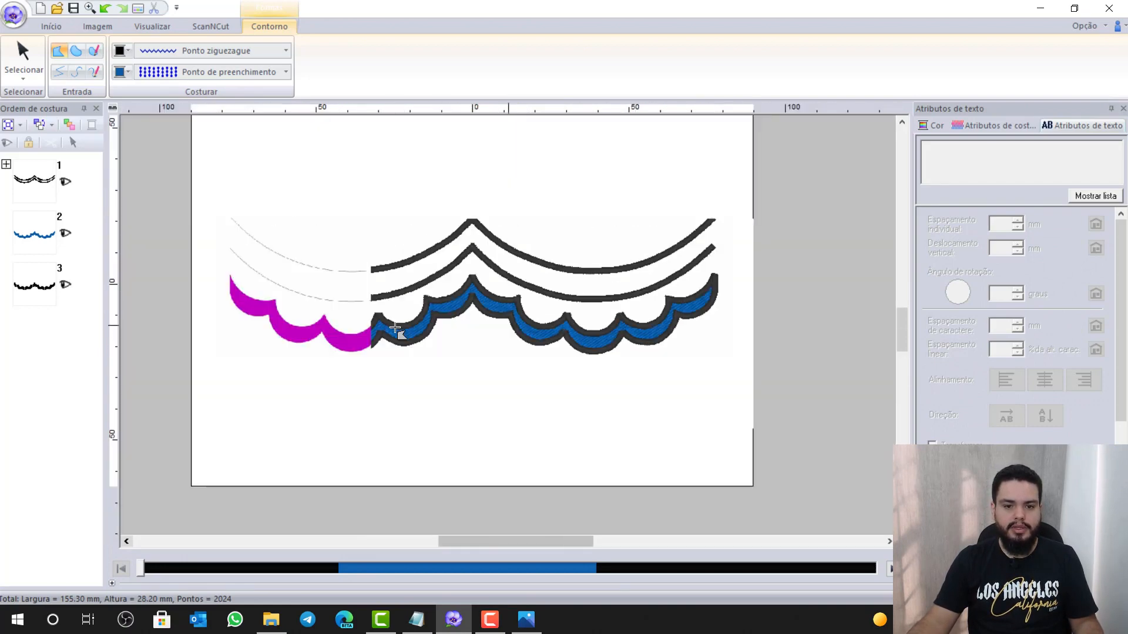
pyautogui.scroll(1, 506, 320)
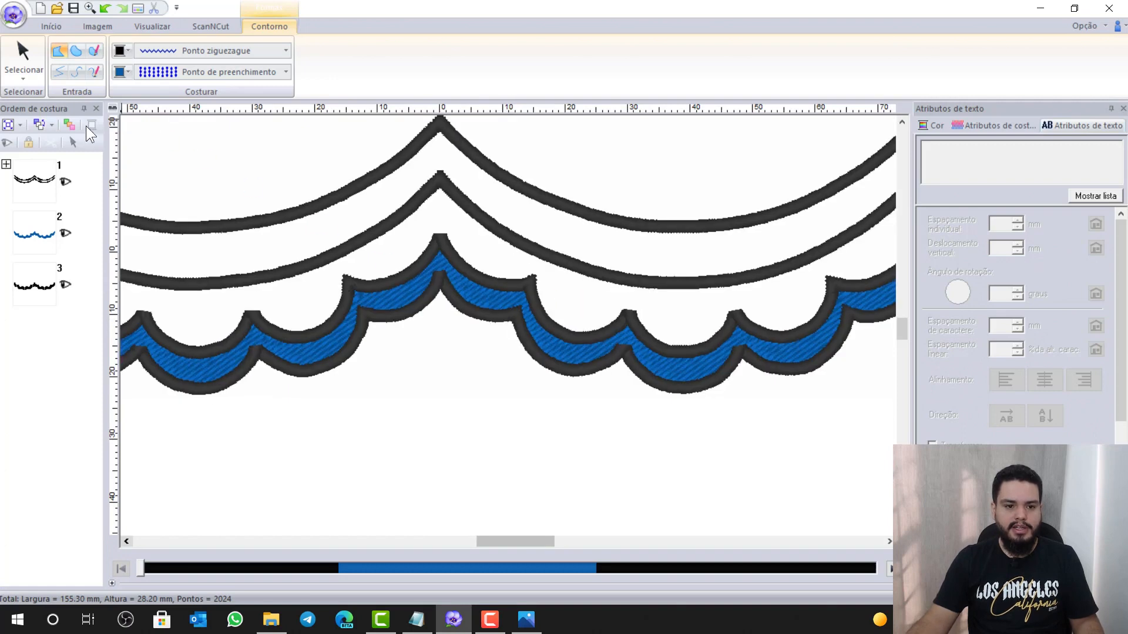
pyautogui.click(15, 54)
pyautogui.click(548, 324)
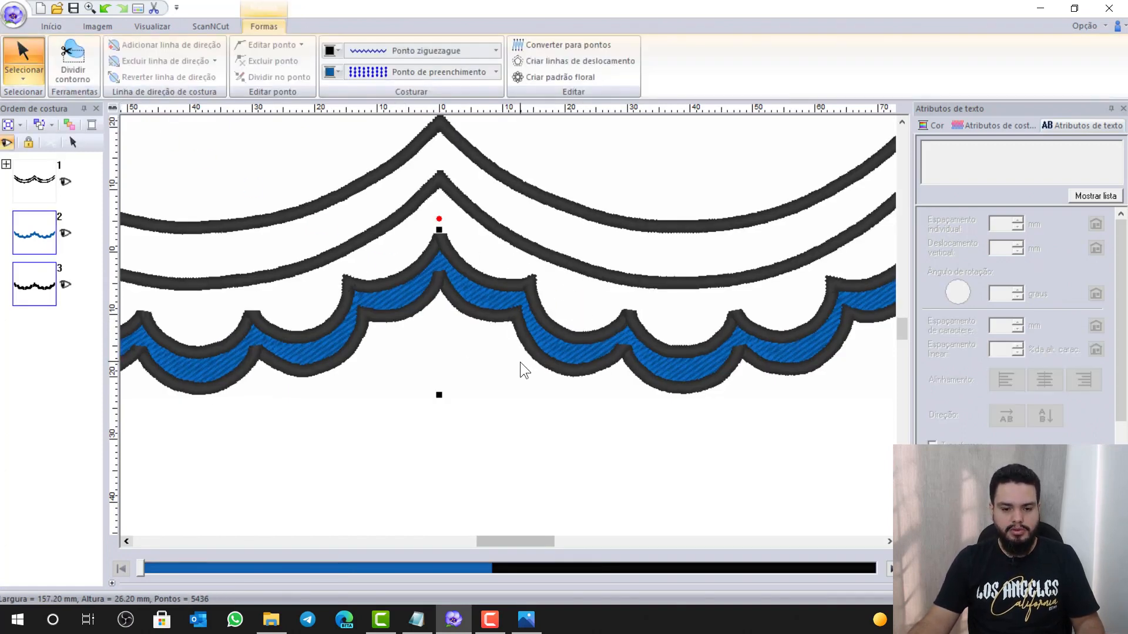
pyautogui.click(416, 620)
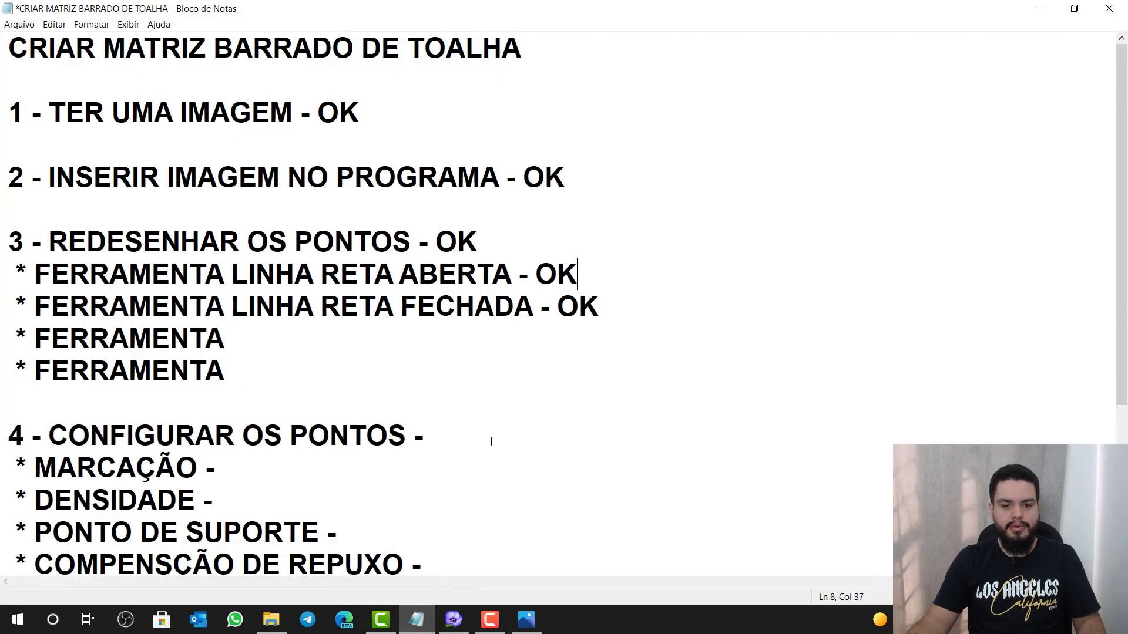
# Type OK after '4 - CONFIGURAR OS PONTOS -' and after 'MARCAÇÃO -', then minimize Notepad
pyautogui.click(492, 441)
pyautogui.write('OK')
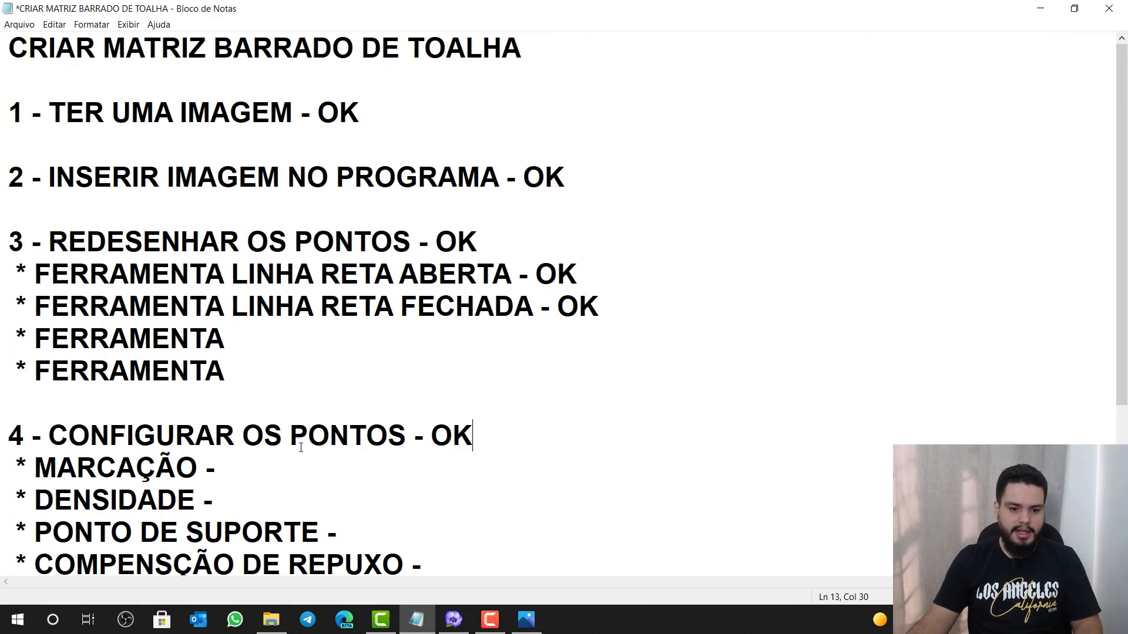
pyautogui.scroll(-1, 301, 448)
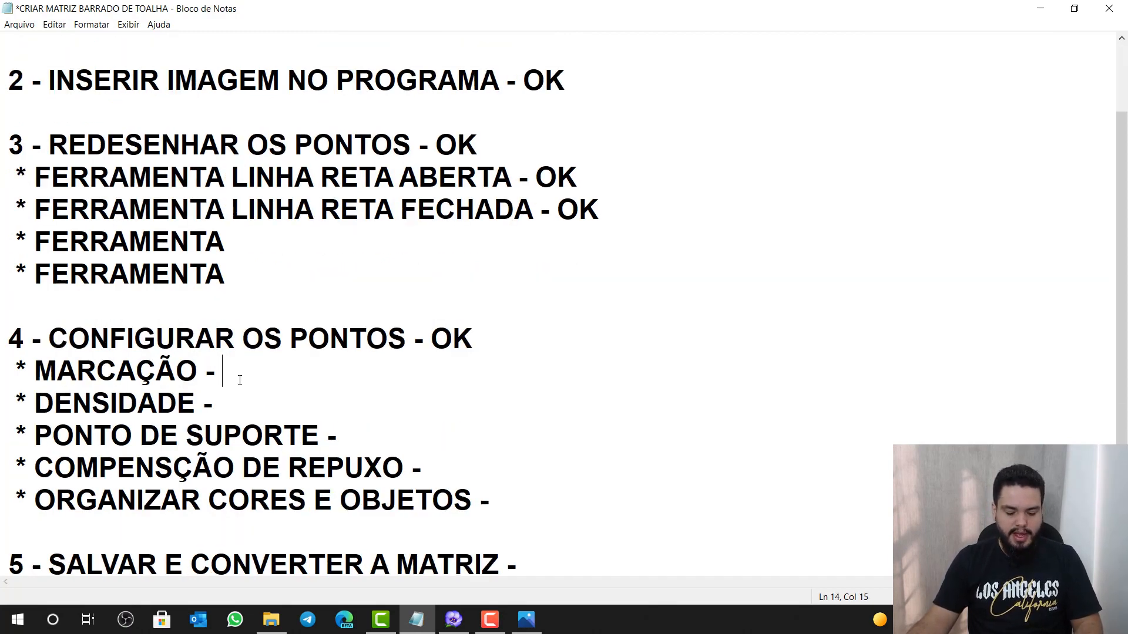
pyautogui.write('OK')
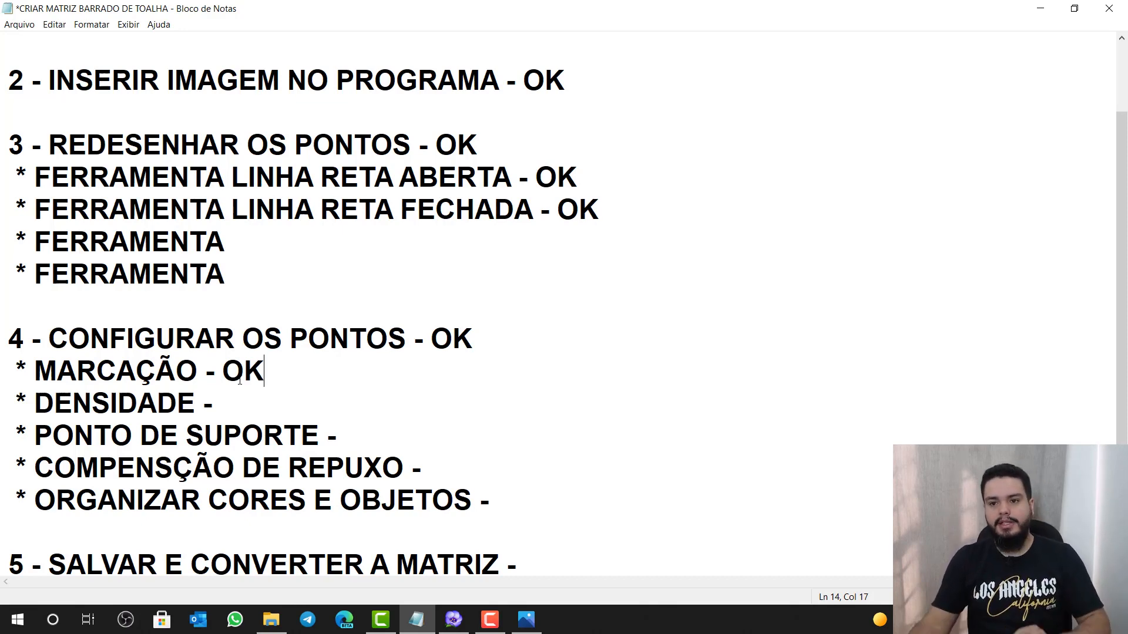
pyautogui.click(1038, 9)
pyautogui.scroll(-2, 532, 318)
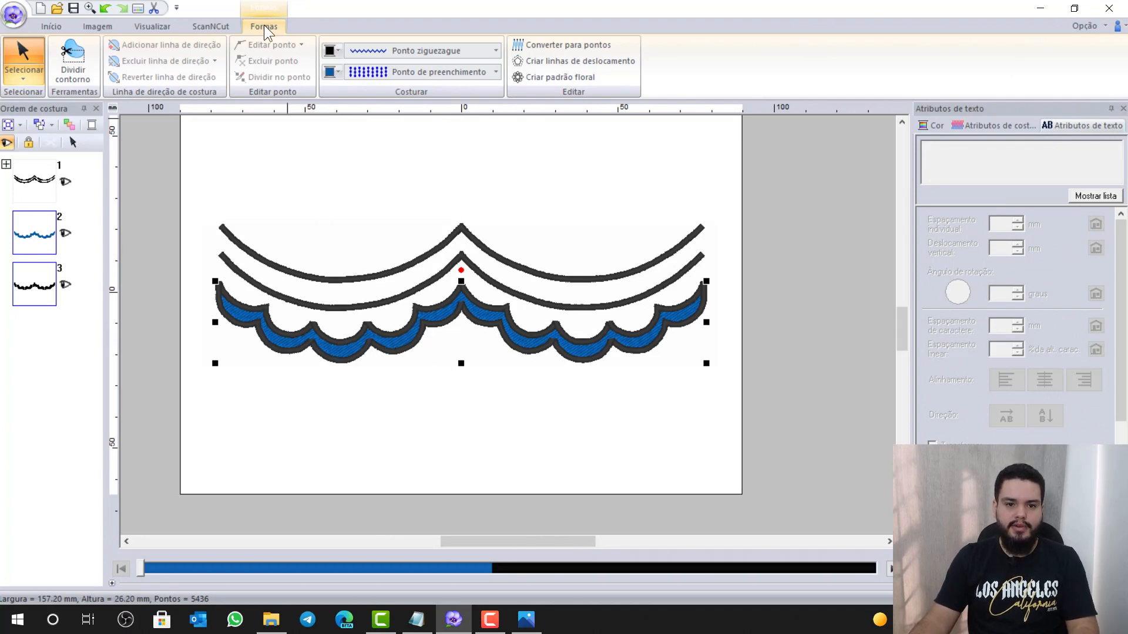
# Set the band's line stitch to Não costurada and its region stitch to Ponto cheio
pyautogui.click(389, 51)
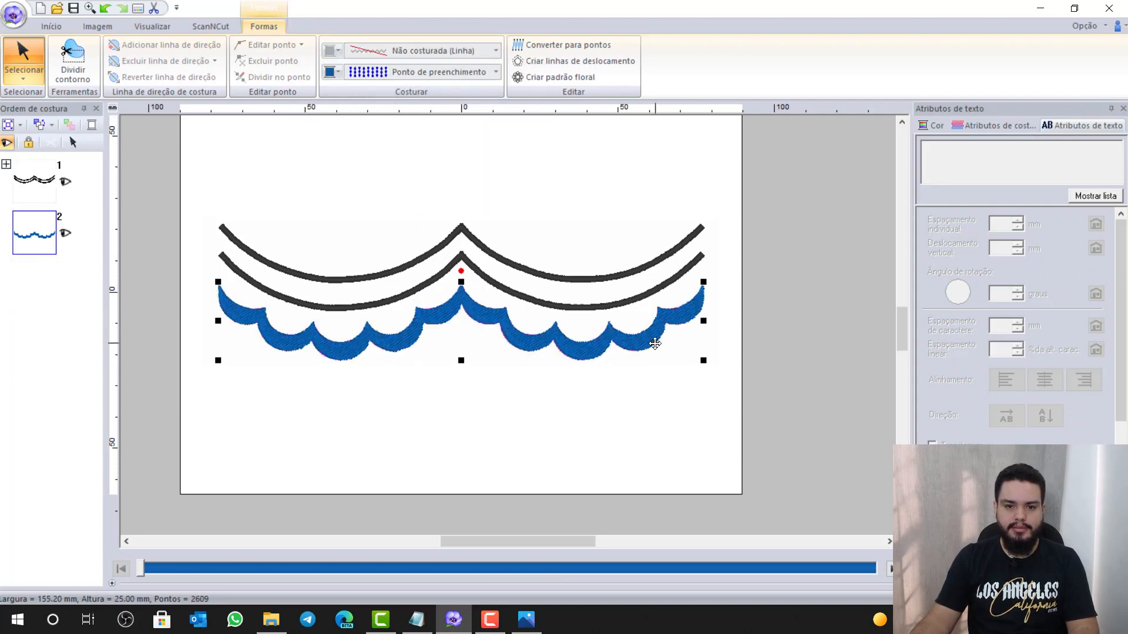
pyautogui.click(404, 73)
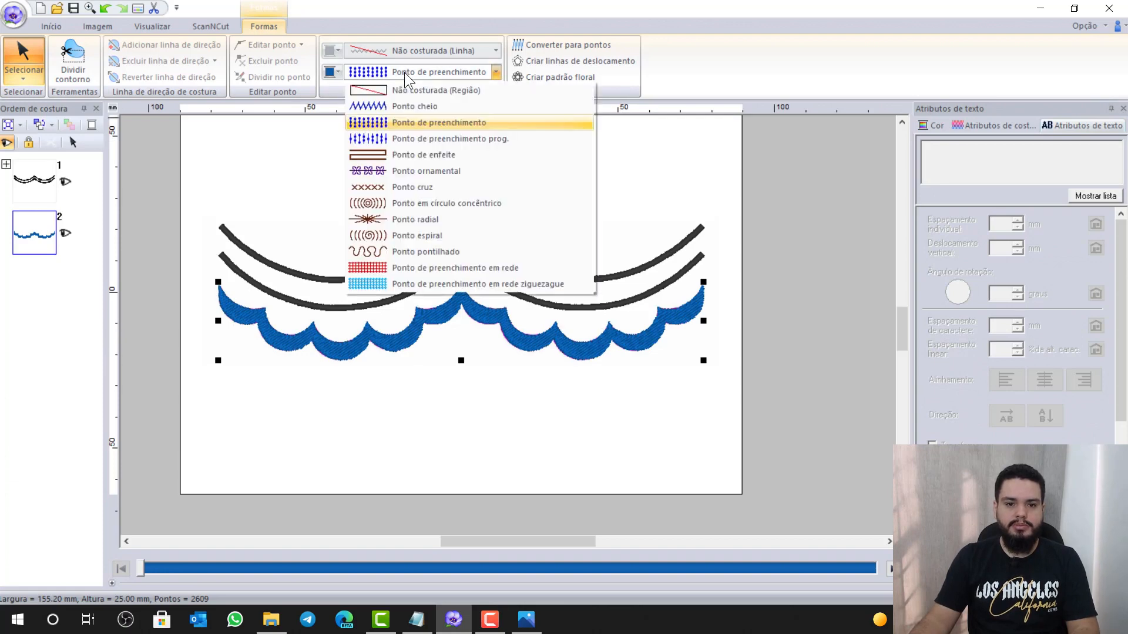
pyautogui.click(421, 107)
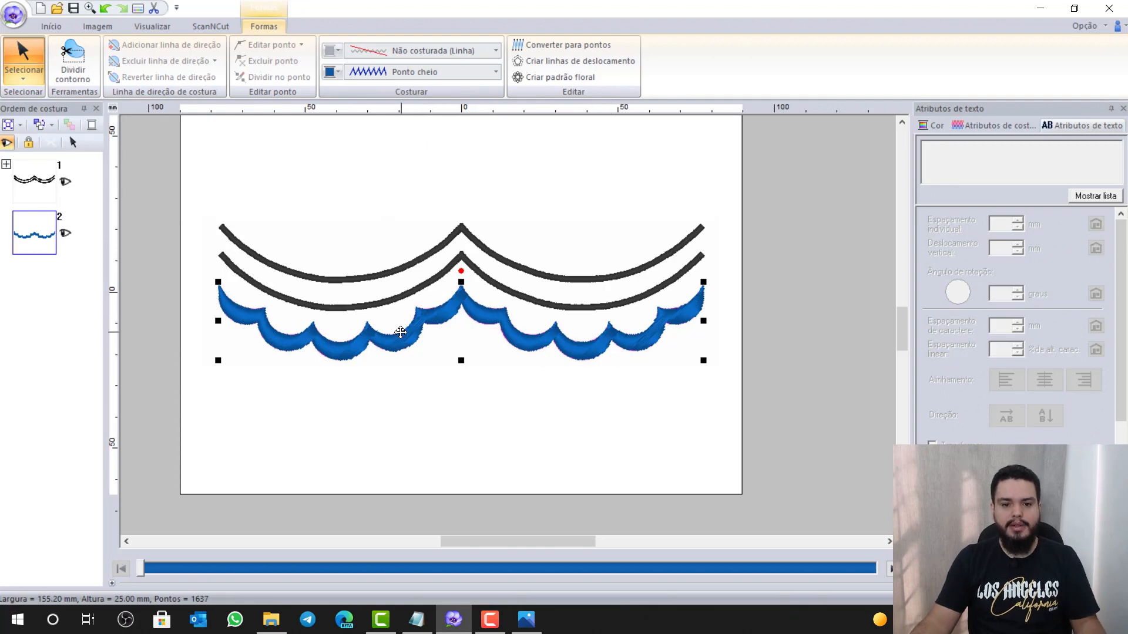
pyautogui.scroll(2, 400, 332)
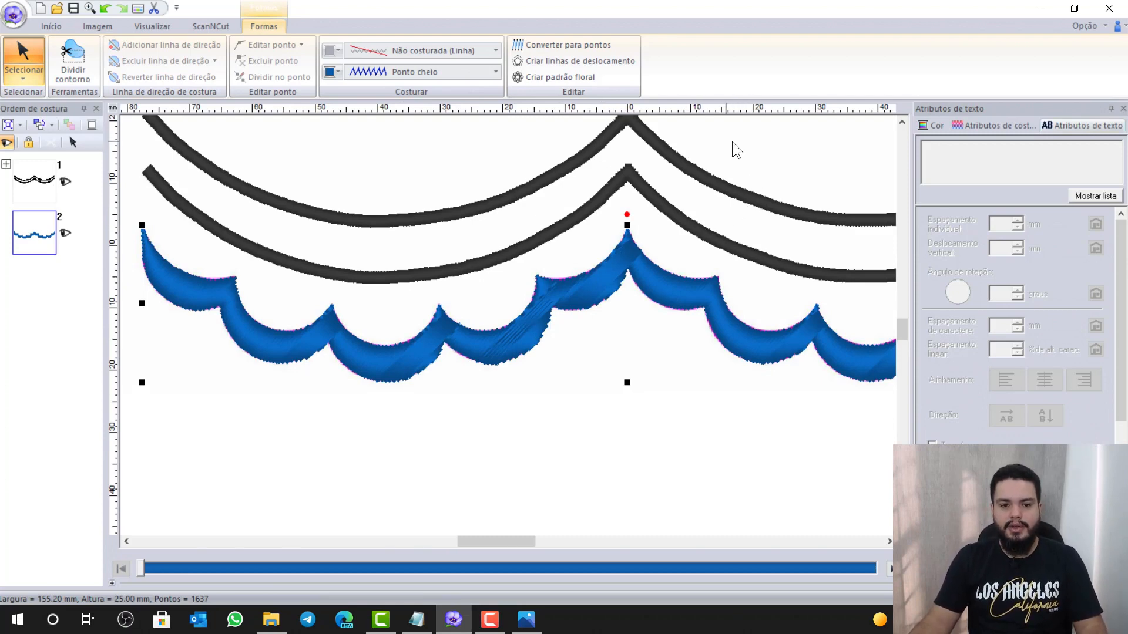
# Set the band's stitch Direção to Automático in Atributos de costura
pyautogui.click(1002, 124)
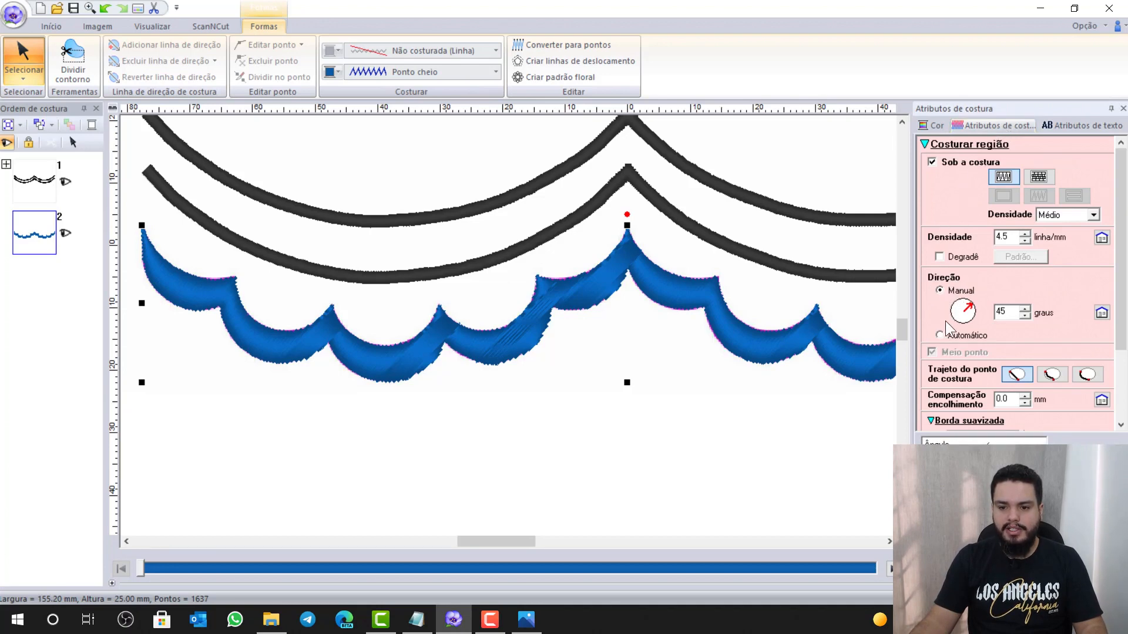
pyautogui.click(939, 335)
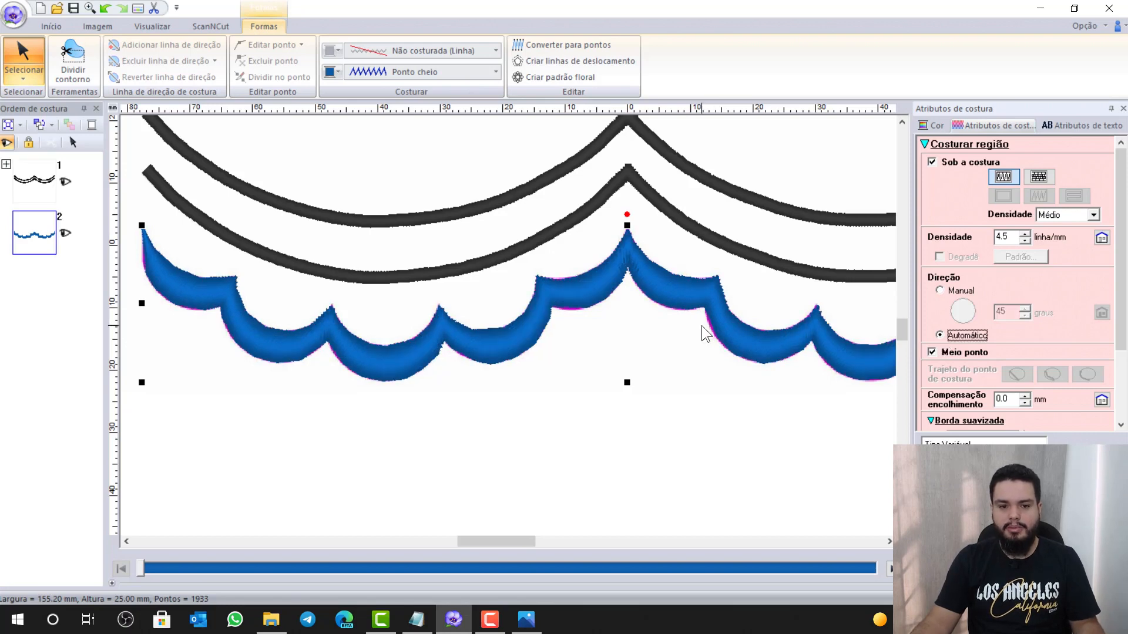
pyautogui.scroll(-1, 701, 325)
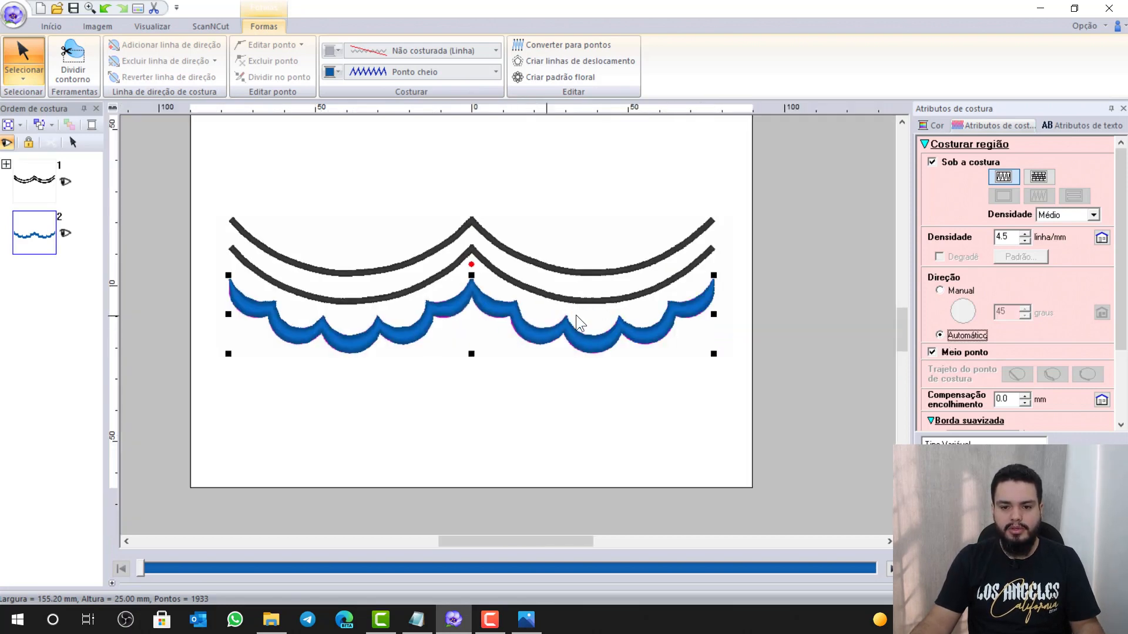
pyautogui.scroll(1, 486, 299)
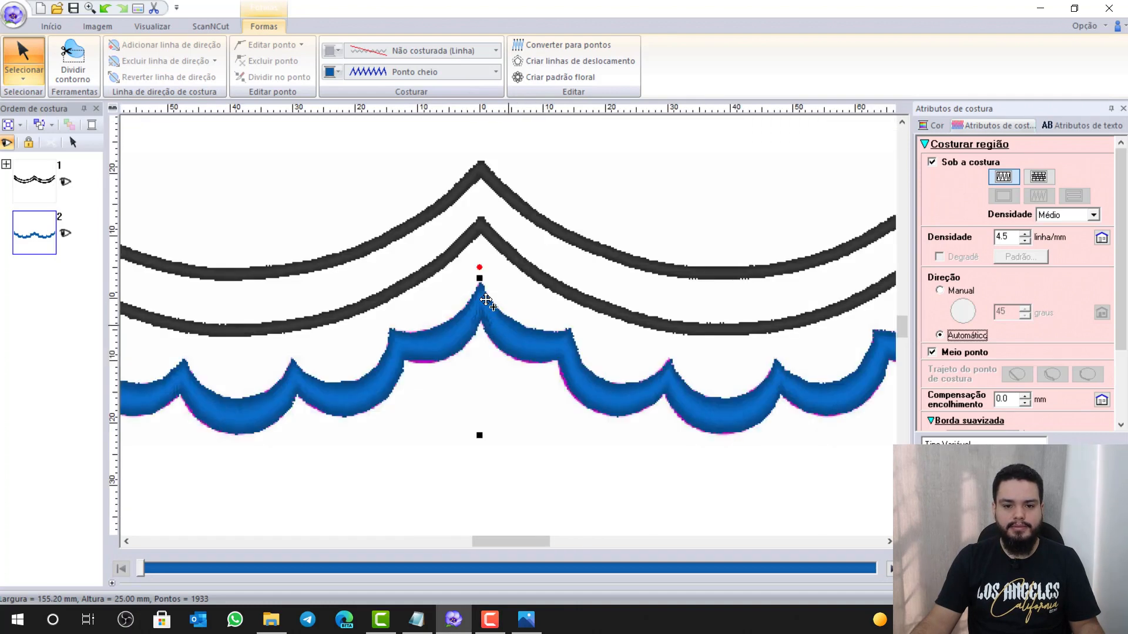
# Pick the light pink swatch from the Brother Enhanced Chart as the band's region colour
pyautogui.click(337, 73)
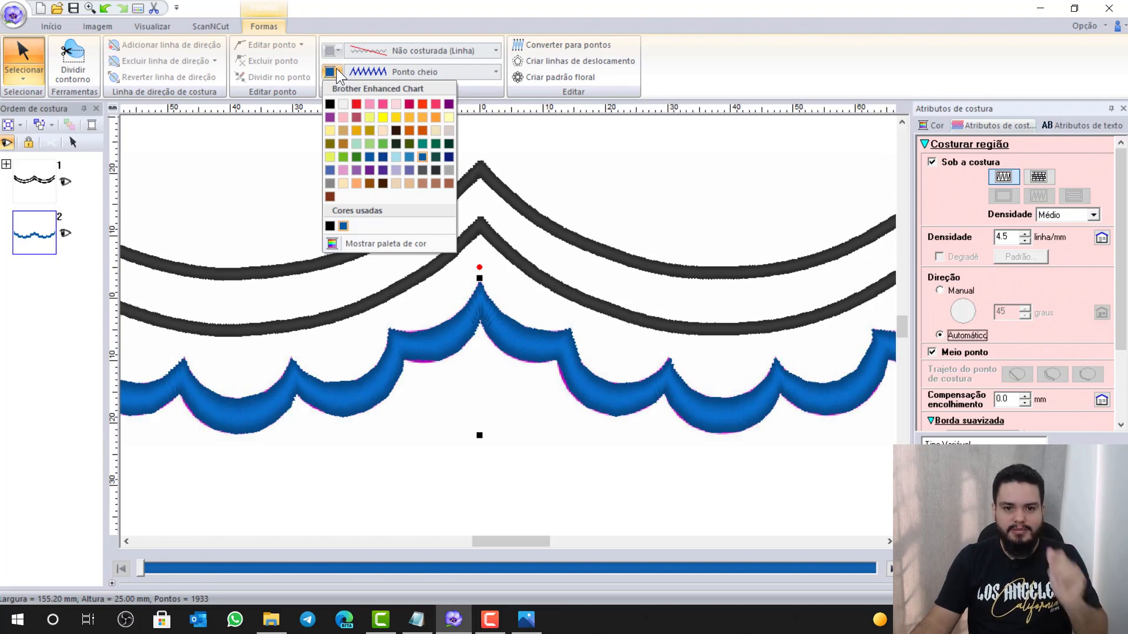
pyautogui.click(369, 109)
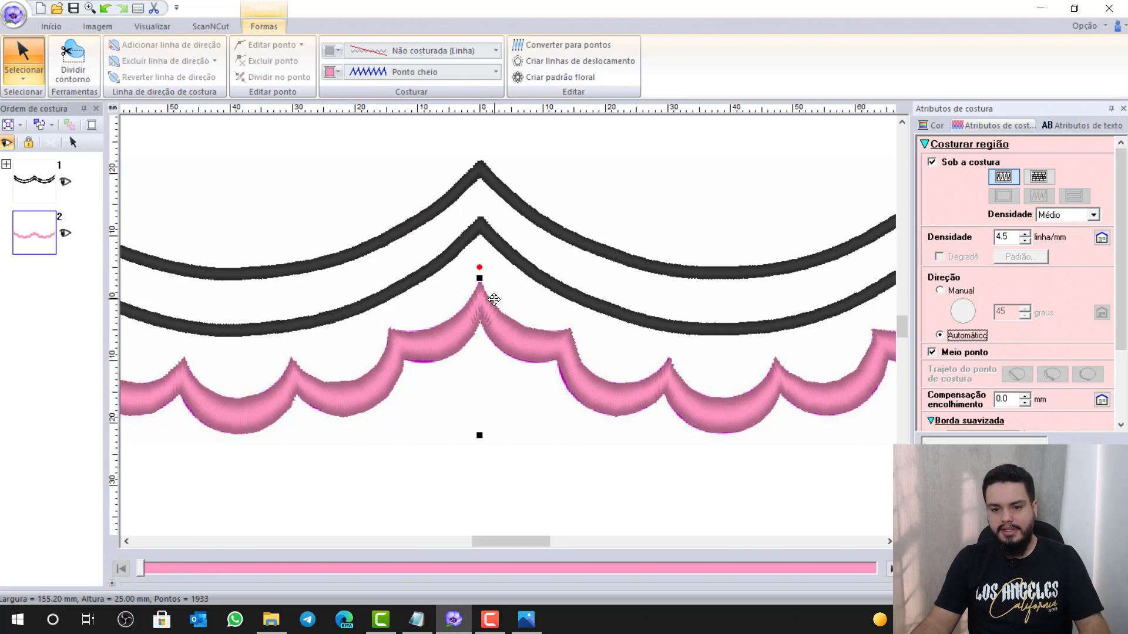
pyautogui.scroll(-1, 495, 298)
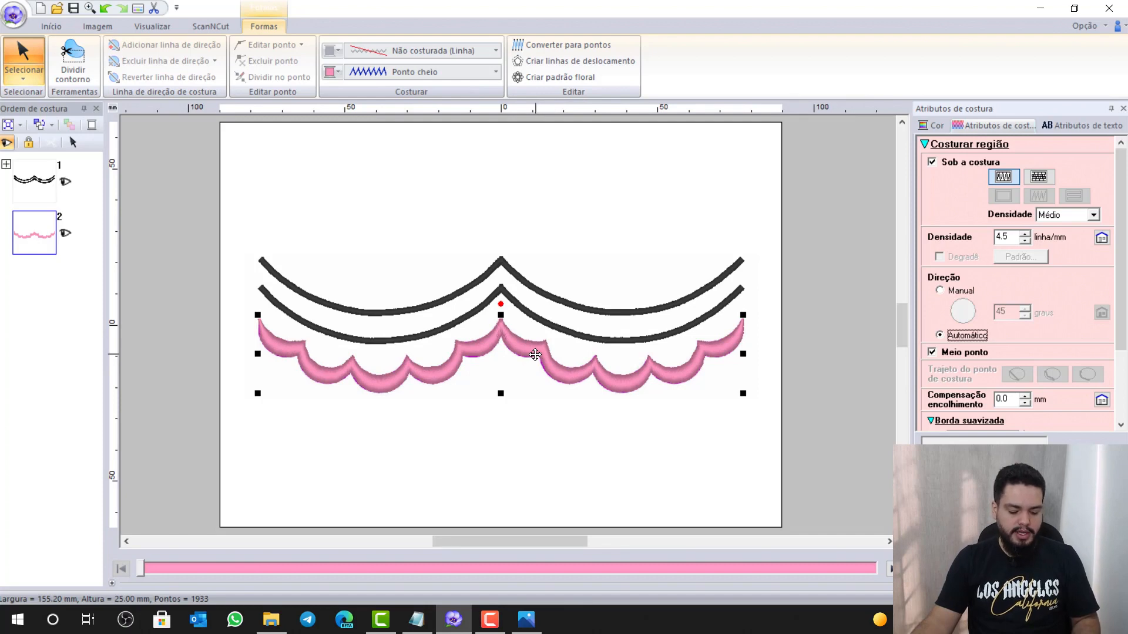
# Paste a copy of the band in place and colour the copy (2-2) light blue
pyautogui.hotkey('ctrl', 'v')
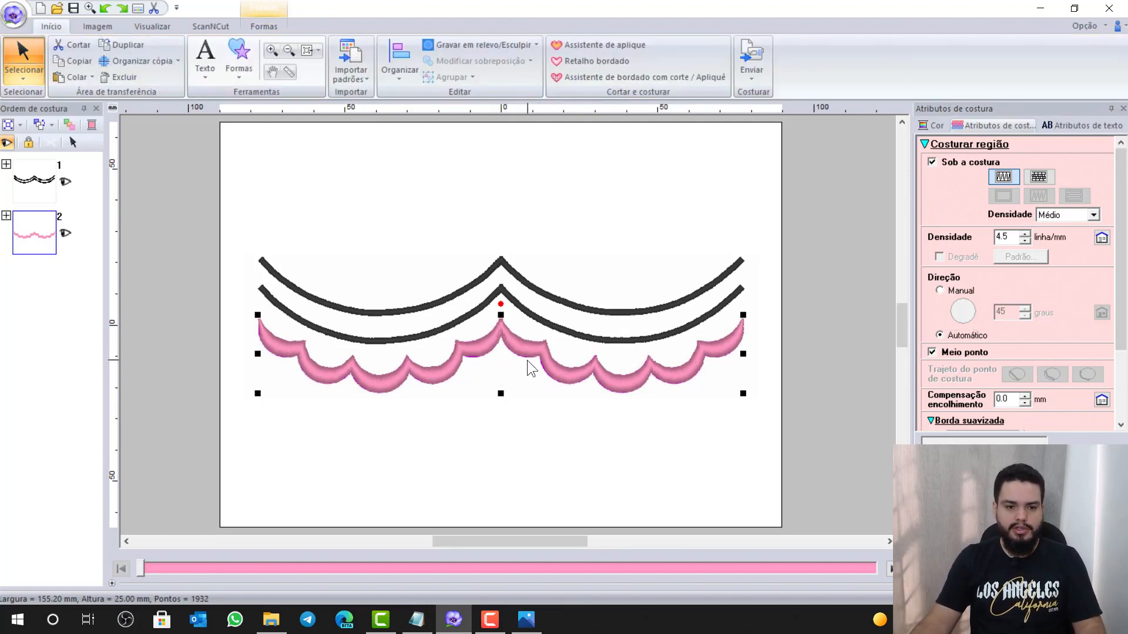
pyautogui.click(6, 216)
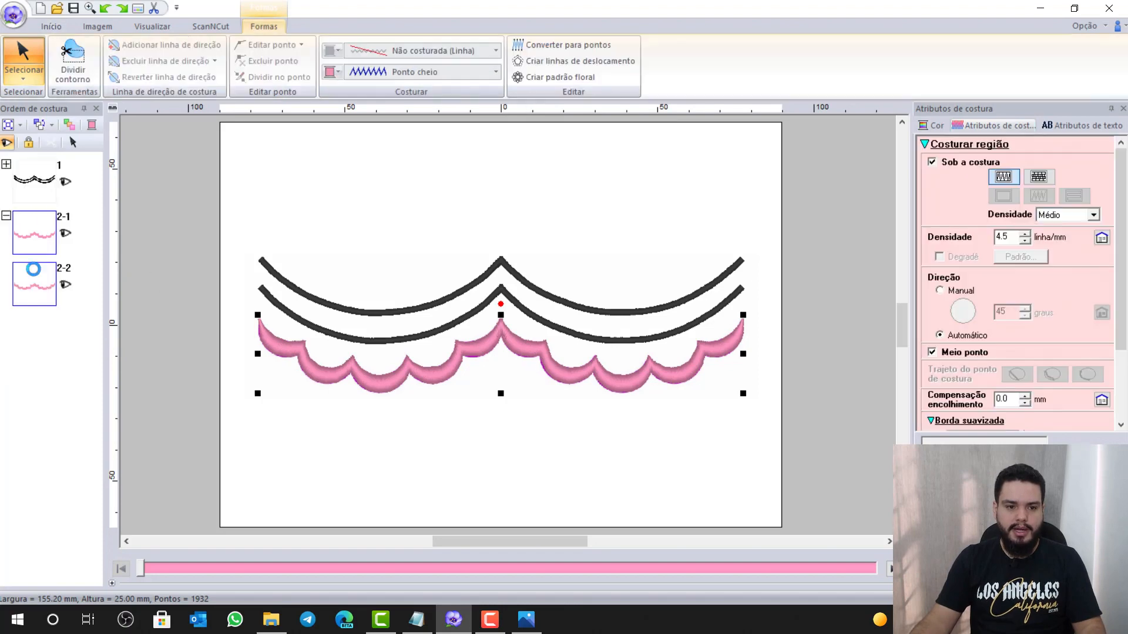
pyautogui.click(377, 413)
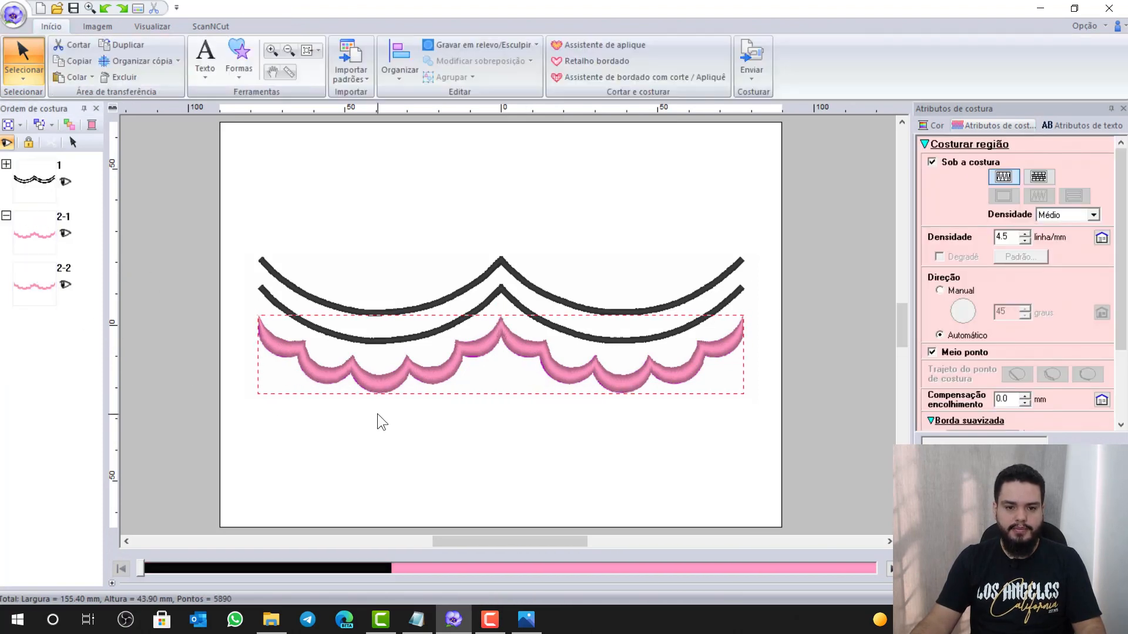
pyautogui.click(41, 282)
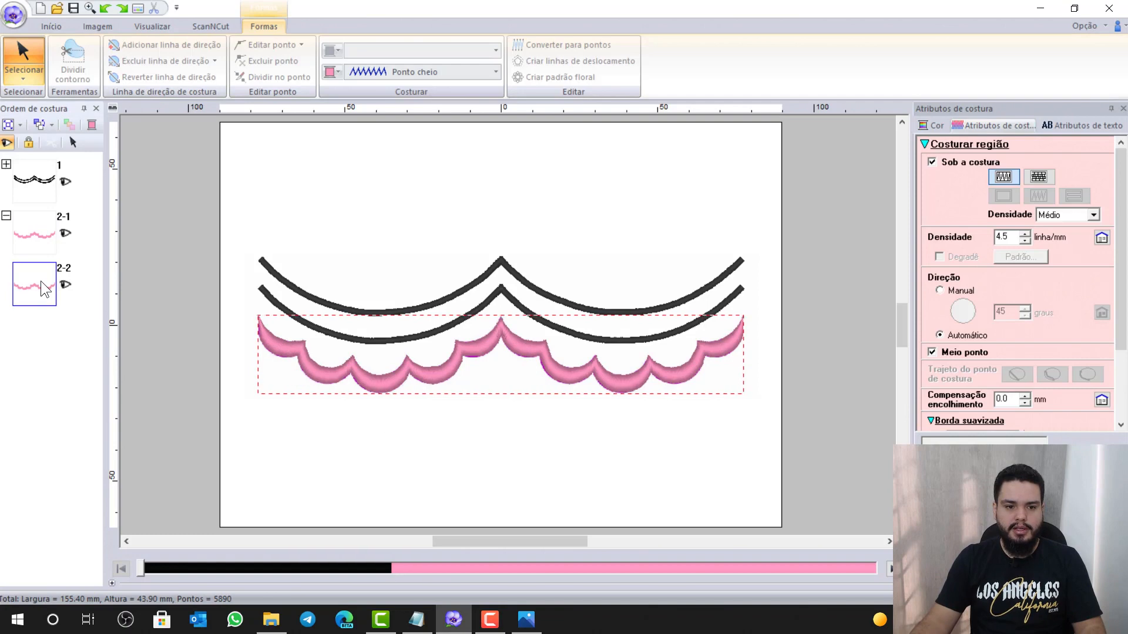
pyautogui.click(332, 71)
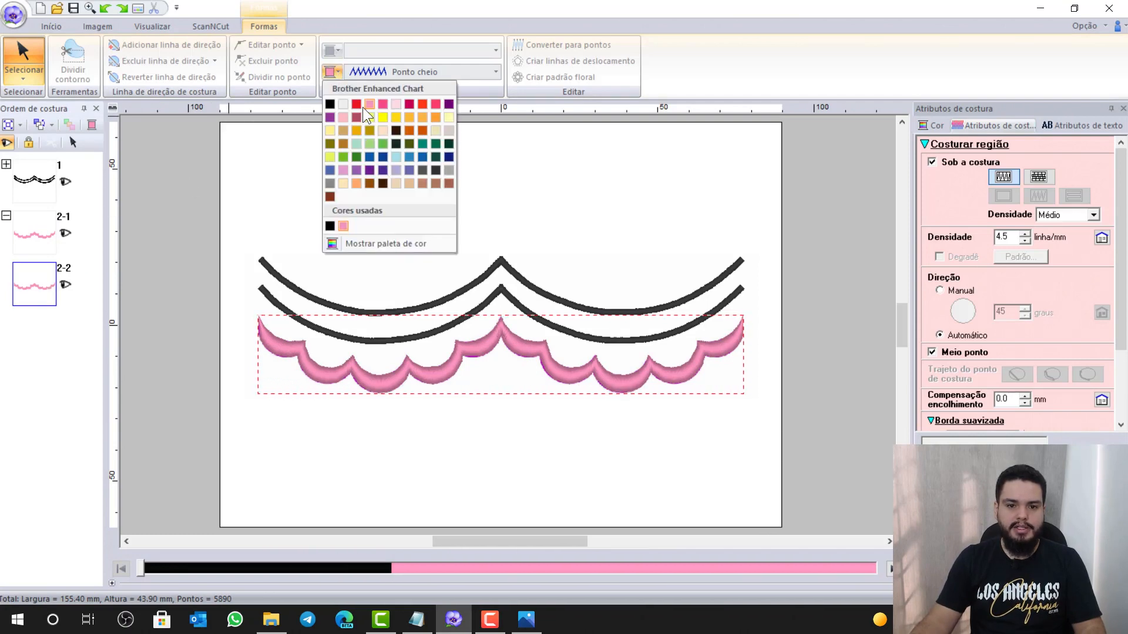
pyautogui.click(395, 157)
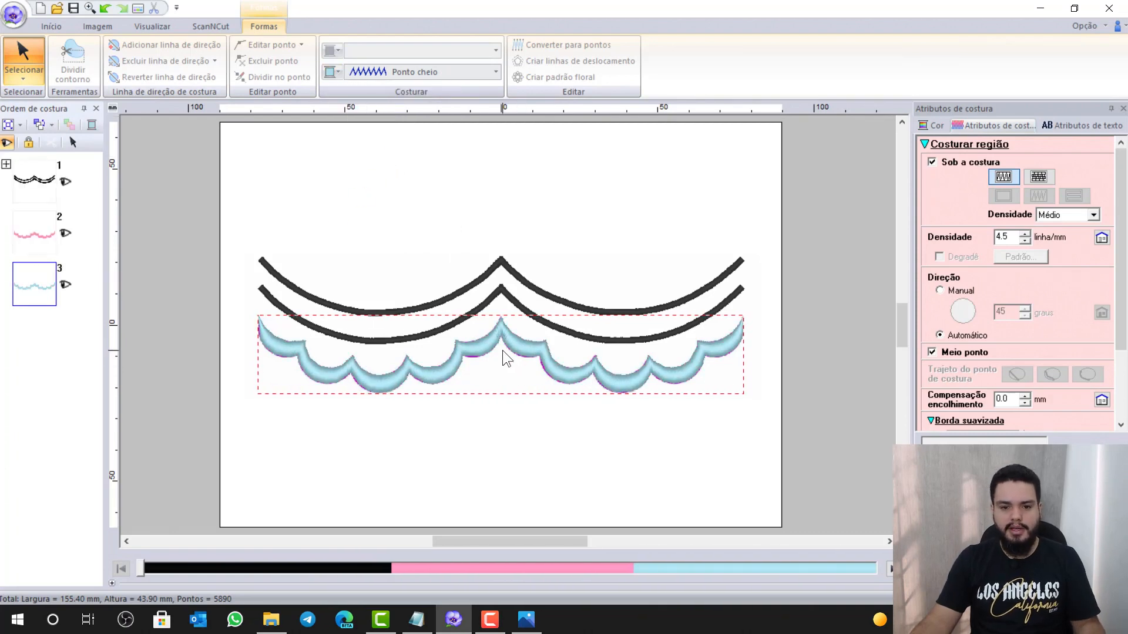
pyautogui.scroll(2, 502, 350)
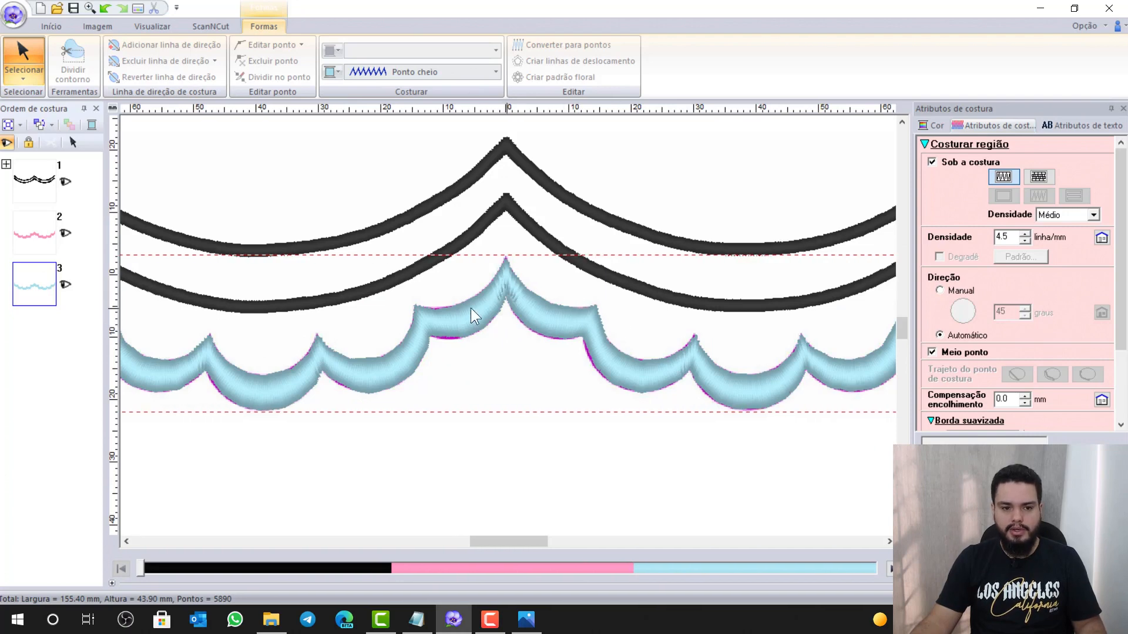
# Select the light-blue scallop band and uncheck Sob a costura to remove its underlay
pyautogui.click(452, 297)
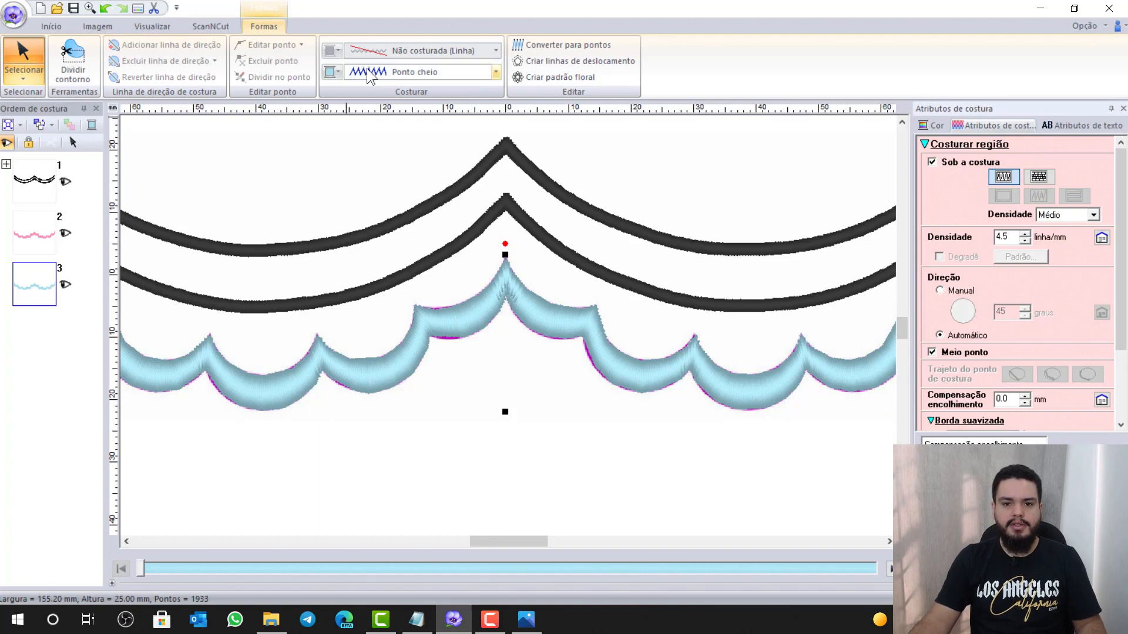
pyautogui.click(174, 26)
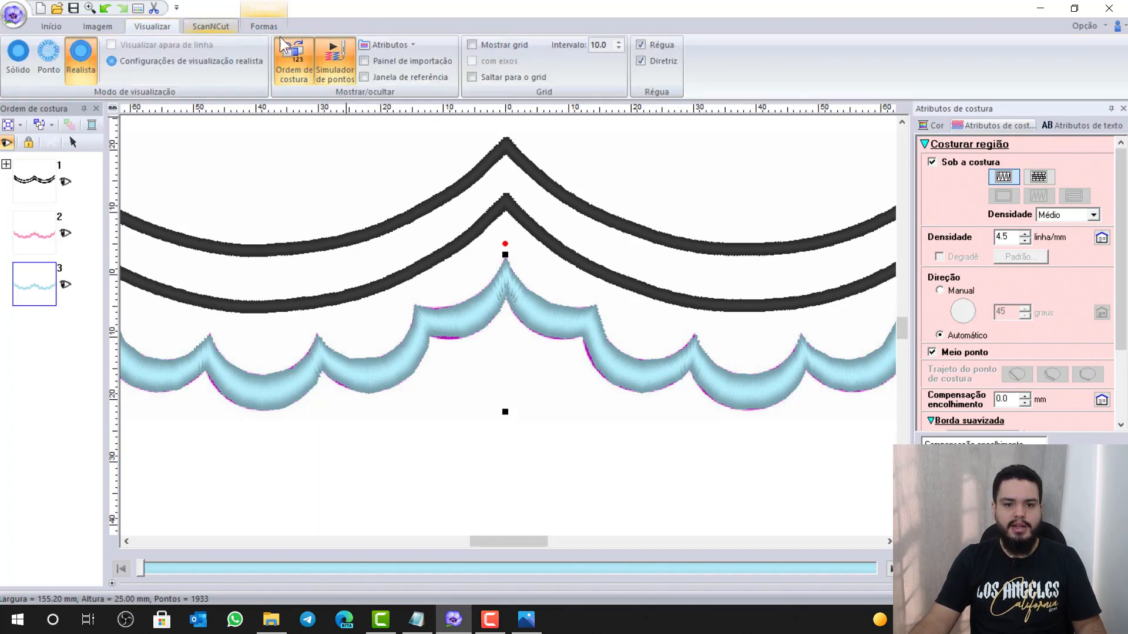
pyautogui.click(389, 45)
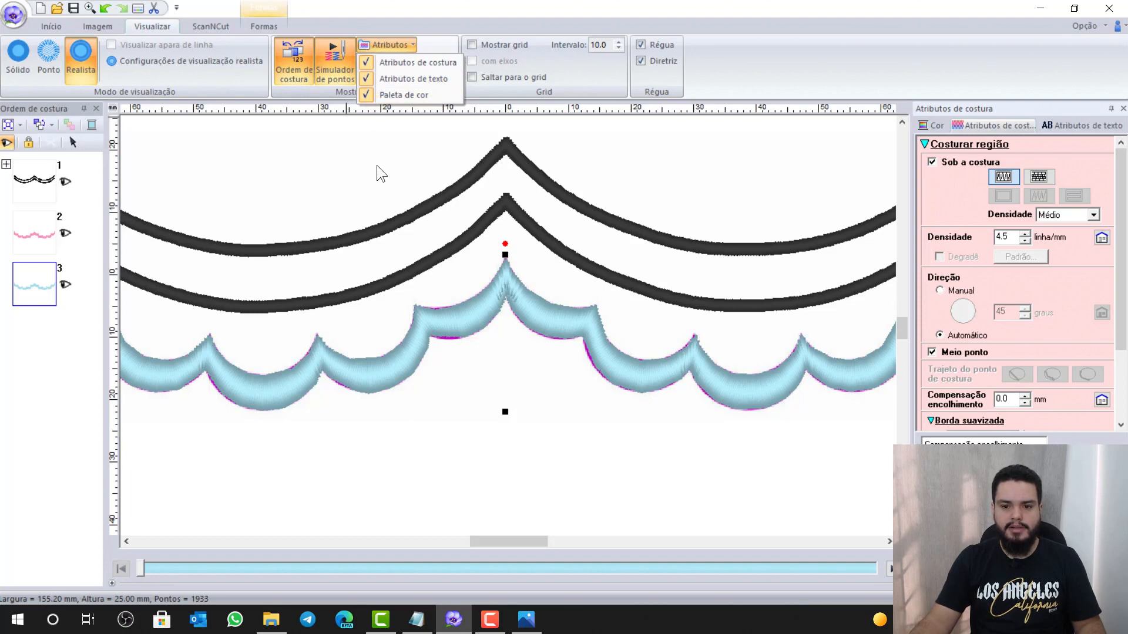
pyautogui.click(932, 162)
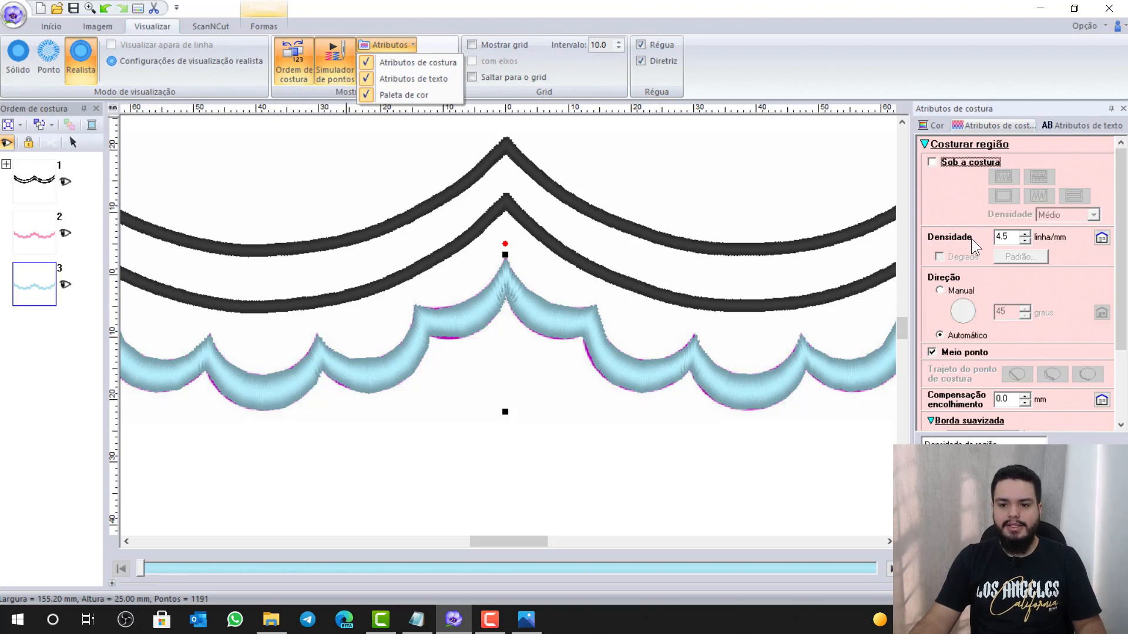
# Change the band's Densidade from 4.5 to 2.0 lines/mm
pyautogui.moveTo(1020, 237); pyautogui.dragTo(974, 234)
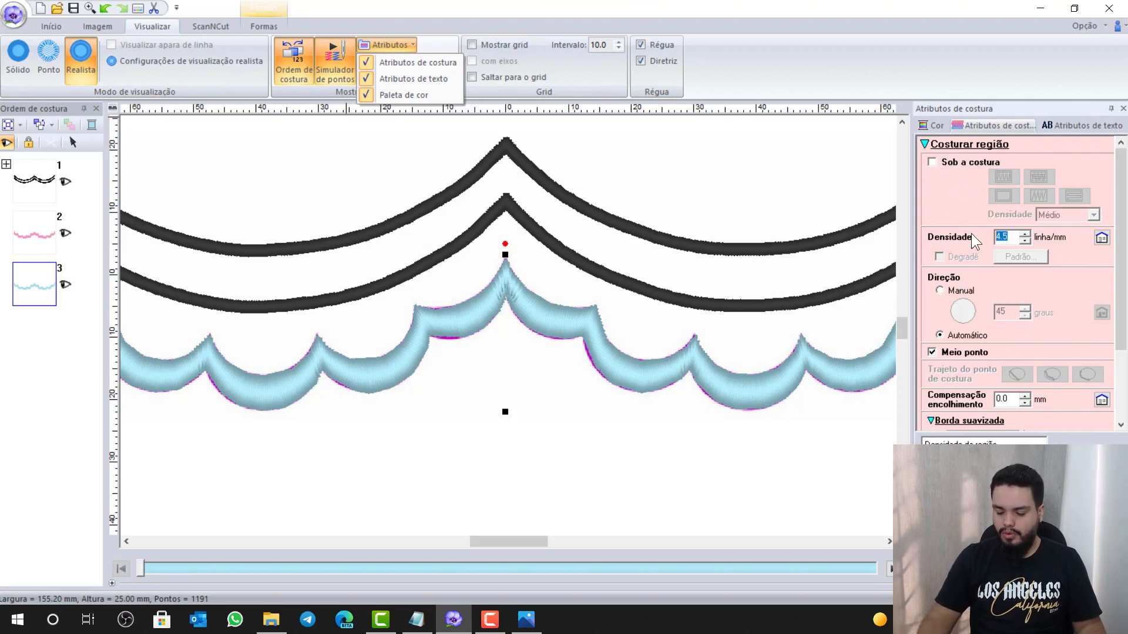
pyautogui.write('2.0')
pyautogui.press('Return')
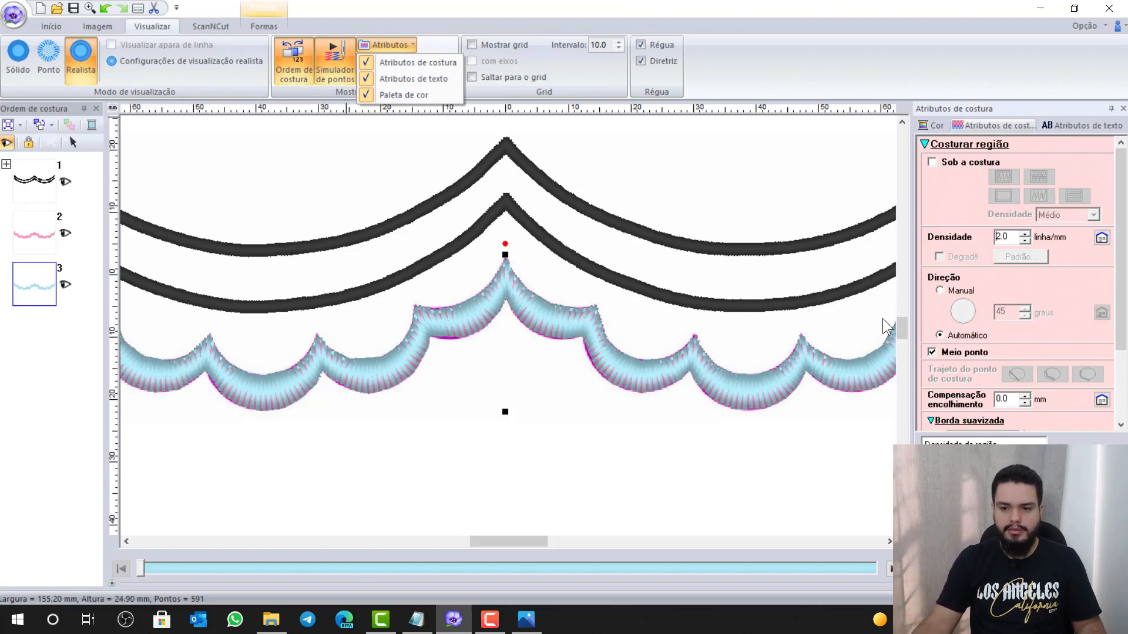
pyautogui.write('1.0')
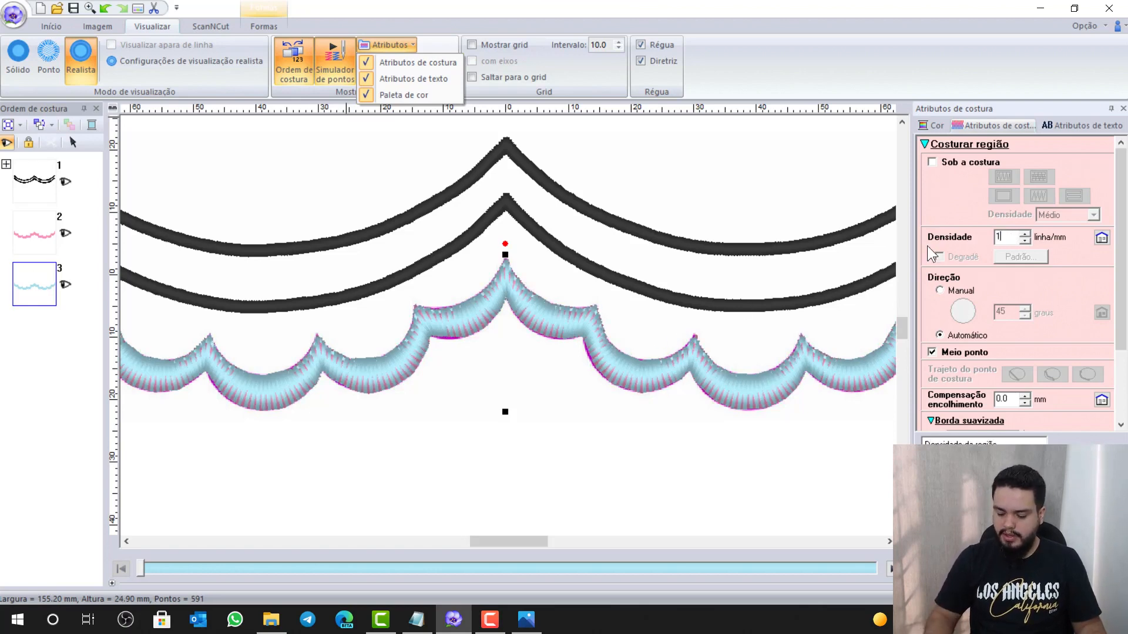
pyautogui.press('Return')
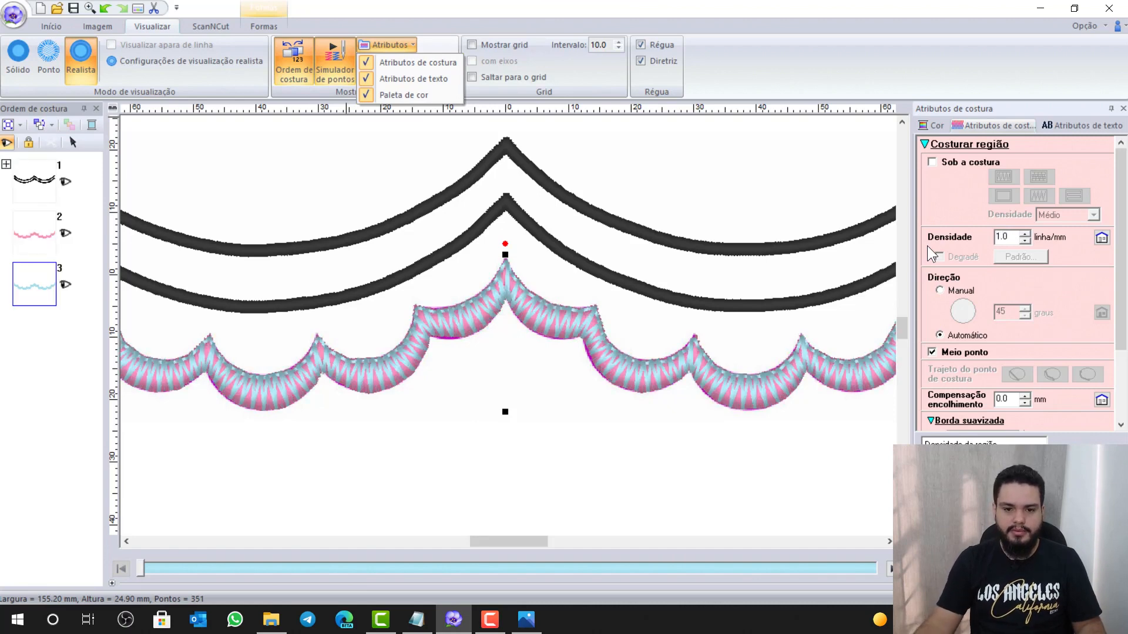
pyautogui.moveTo(1011, 237); pyautogui.dragTo(946, 238)
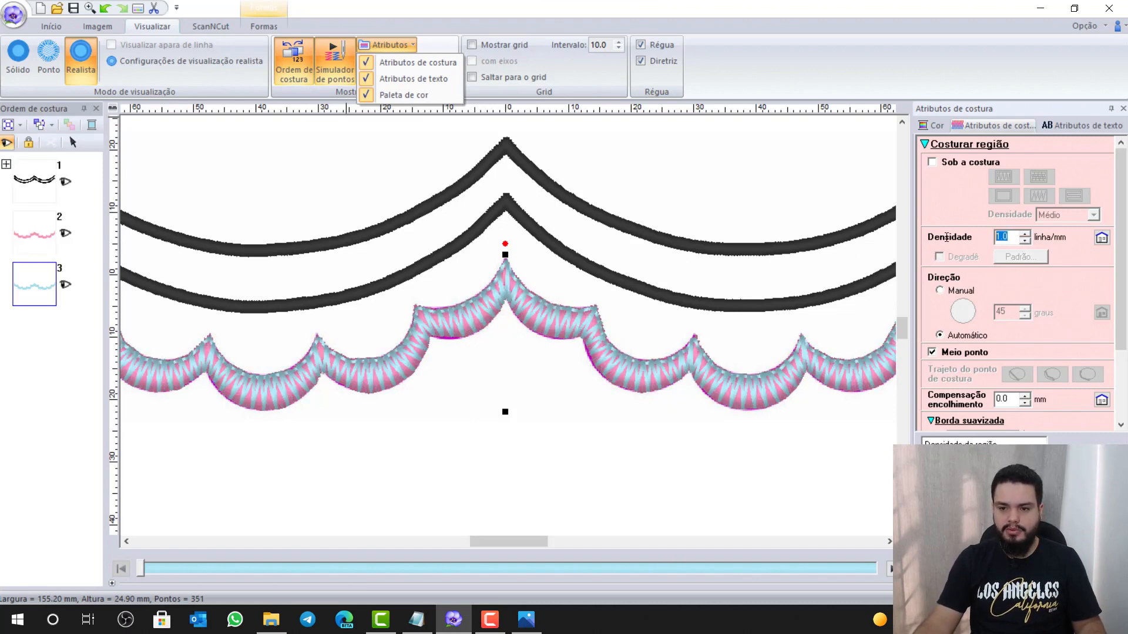
pyautogui.write('2.0')
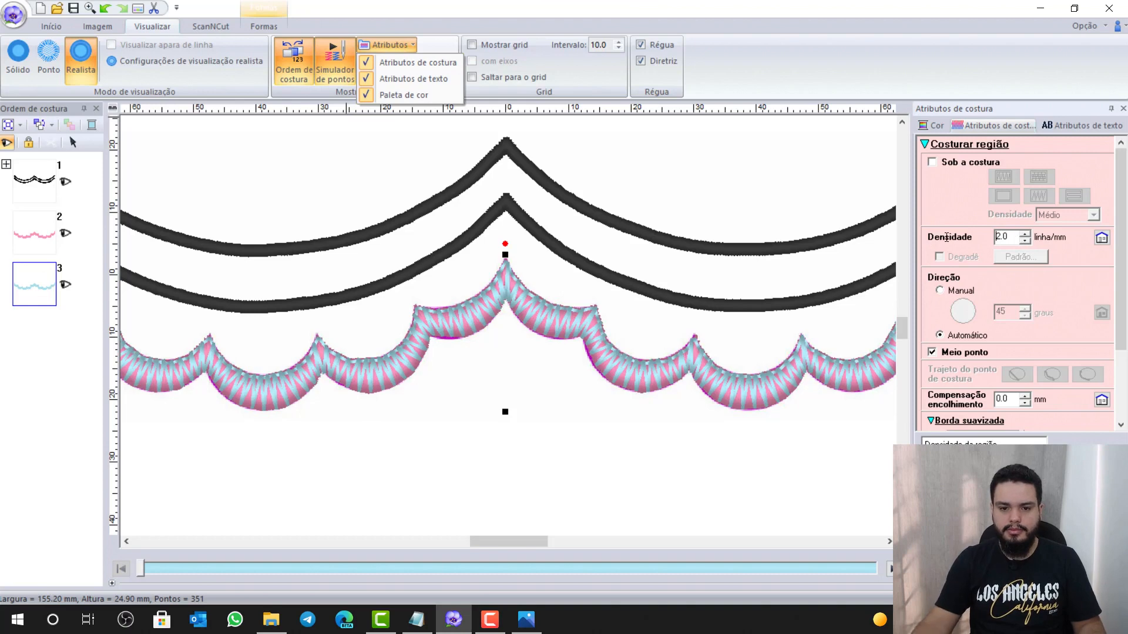
pyautogui.press('Return')
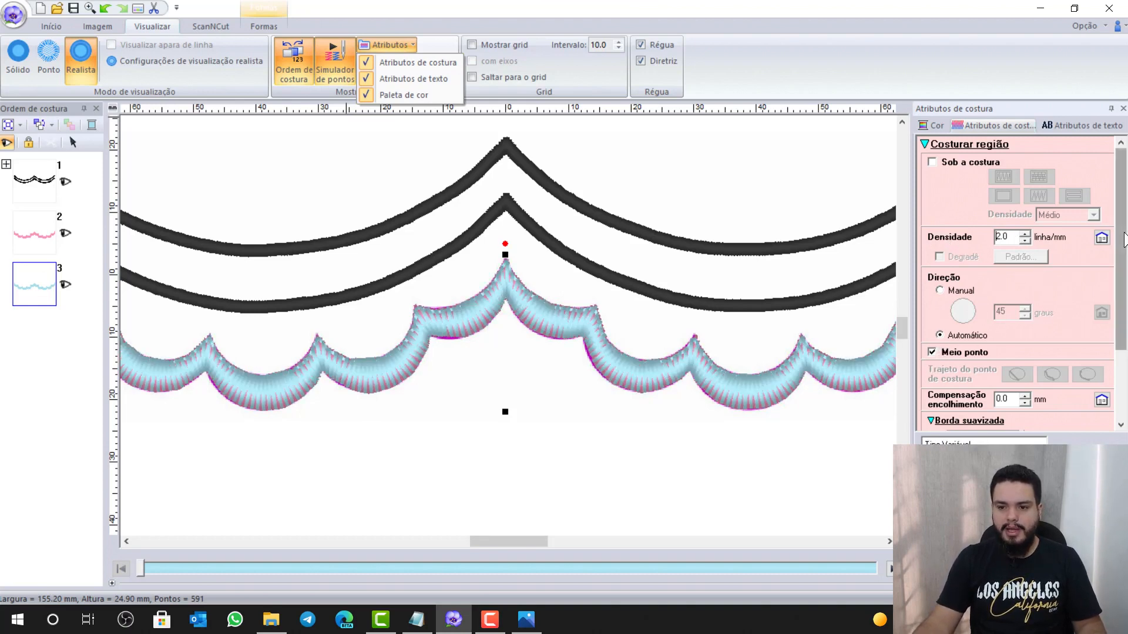
pyautogui.click(1122, 252)
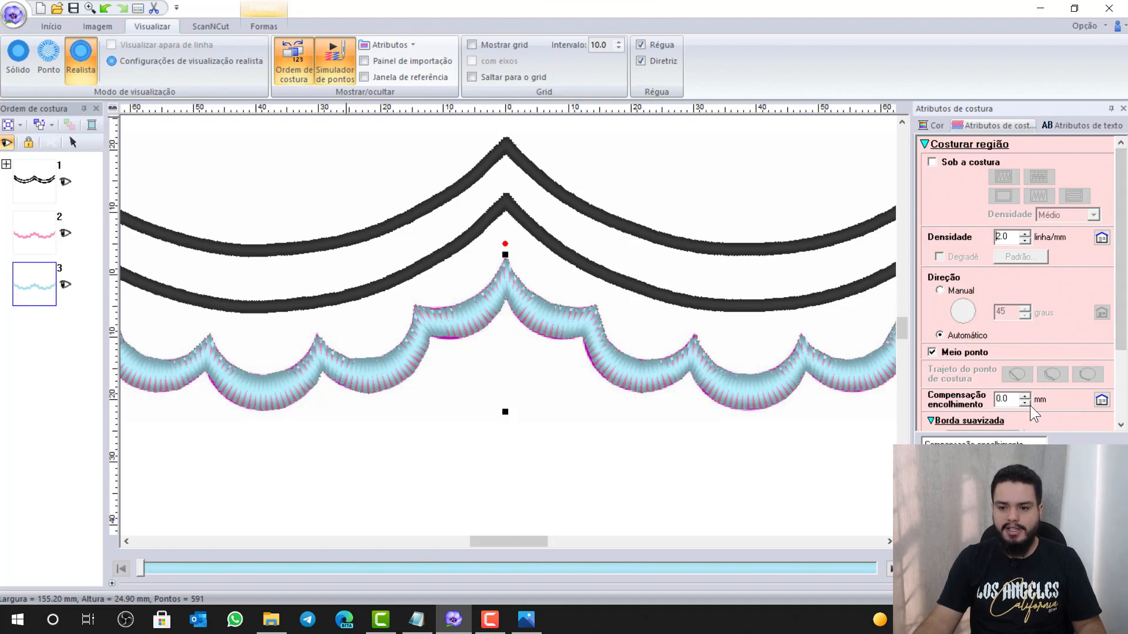
pyautogui.moveTo(1121, 301); pyautogui.dragTo(1119, 264)
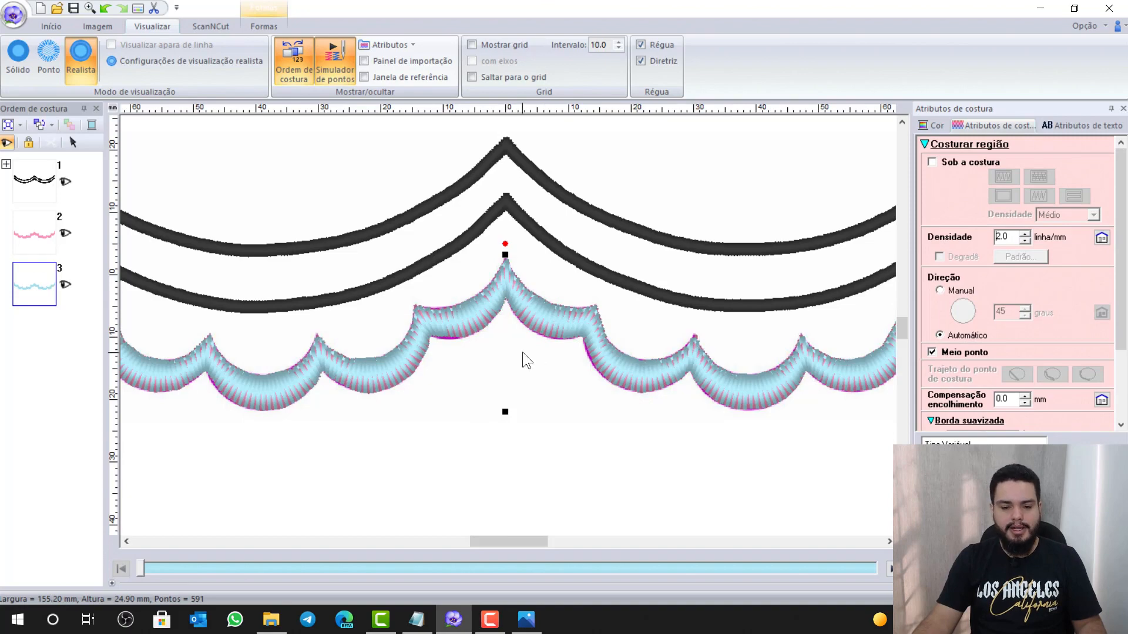
# Type OK after 'DENSIDADE - ' in the Notepad checklist
pyautogui.click(416, 619)
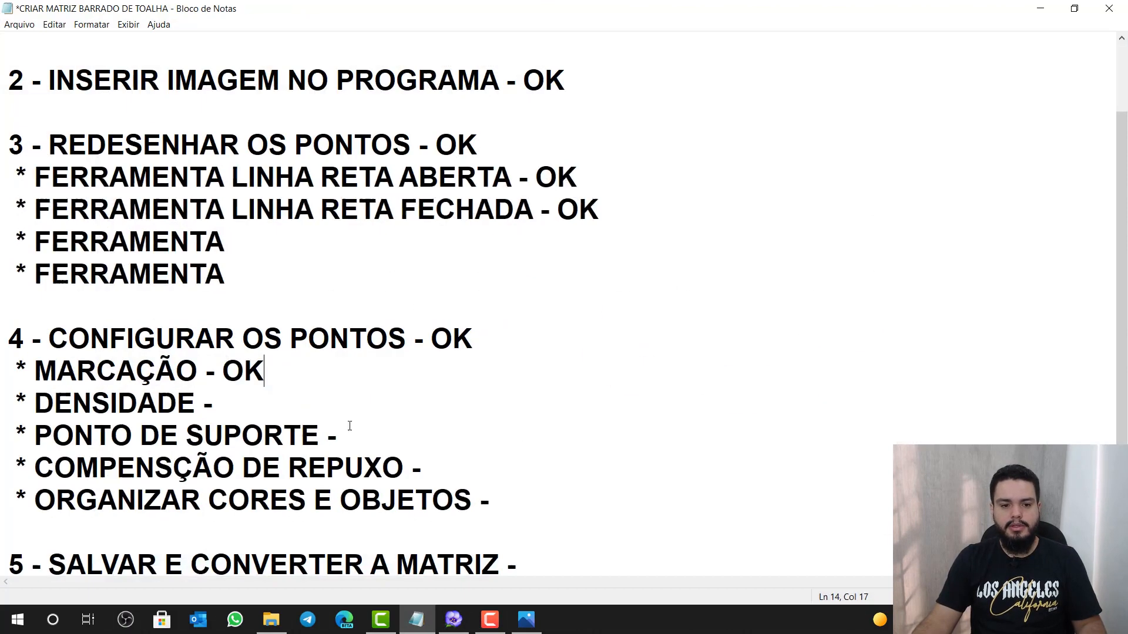
pyautogui.click(252, 408)
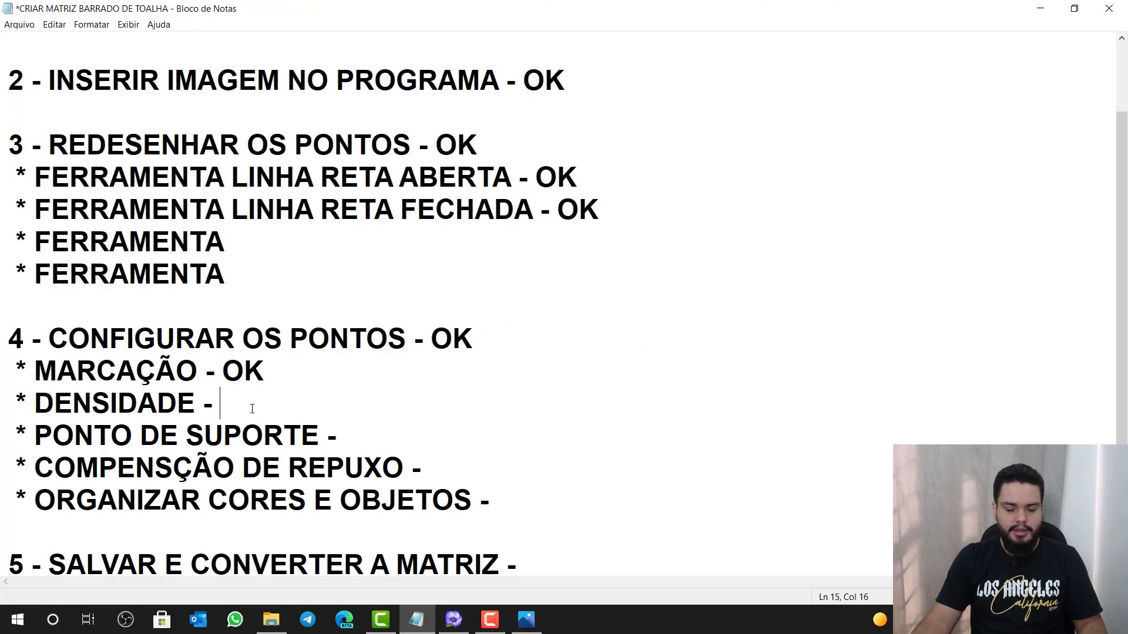
pyautogui.write('OK')
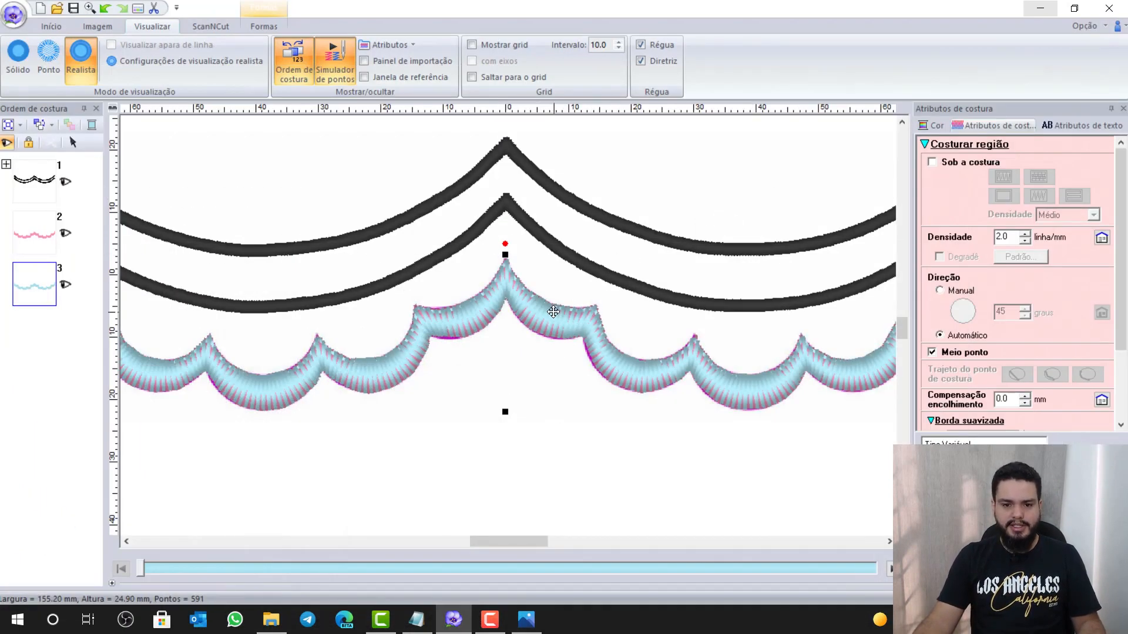
# Select the top black curve and set its line stitch to Ponto ornamental
pyautogui.scroll(-2, 553, 311)
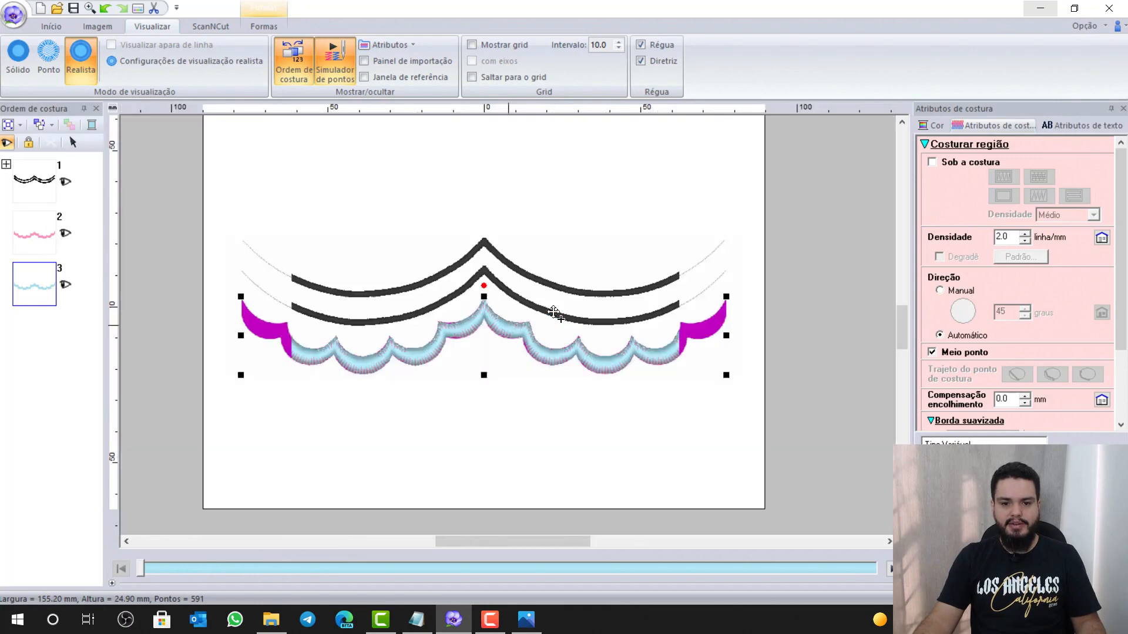
pyautogui.click(489, 245)
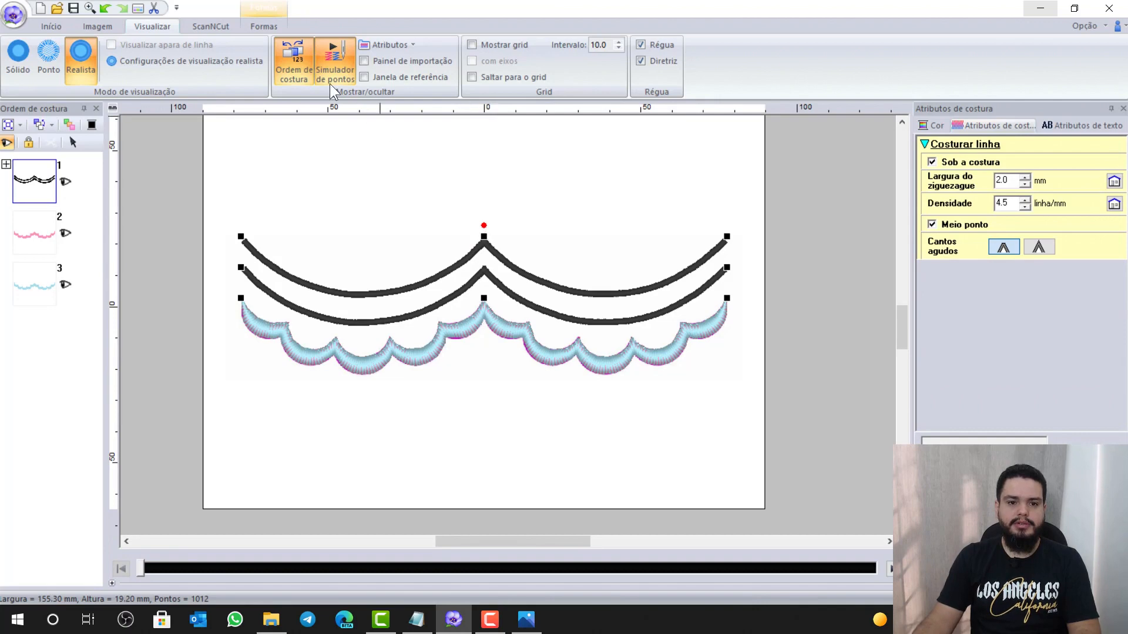
pyautogui.click(247, 26)
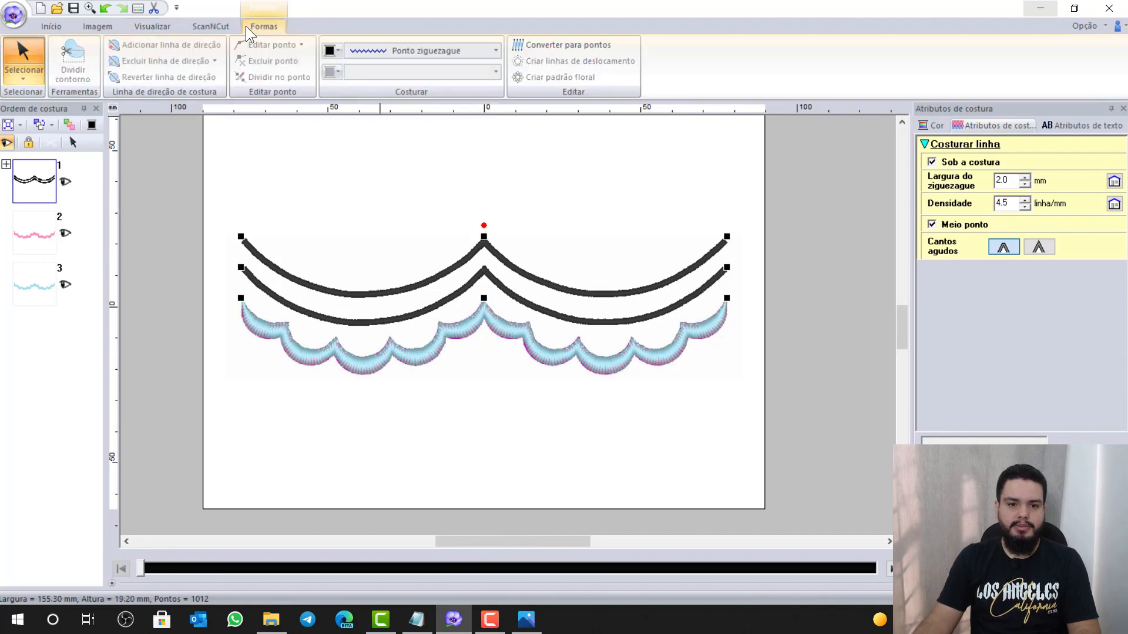
pyautogui.click(406, 51)
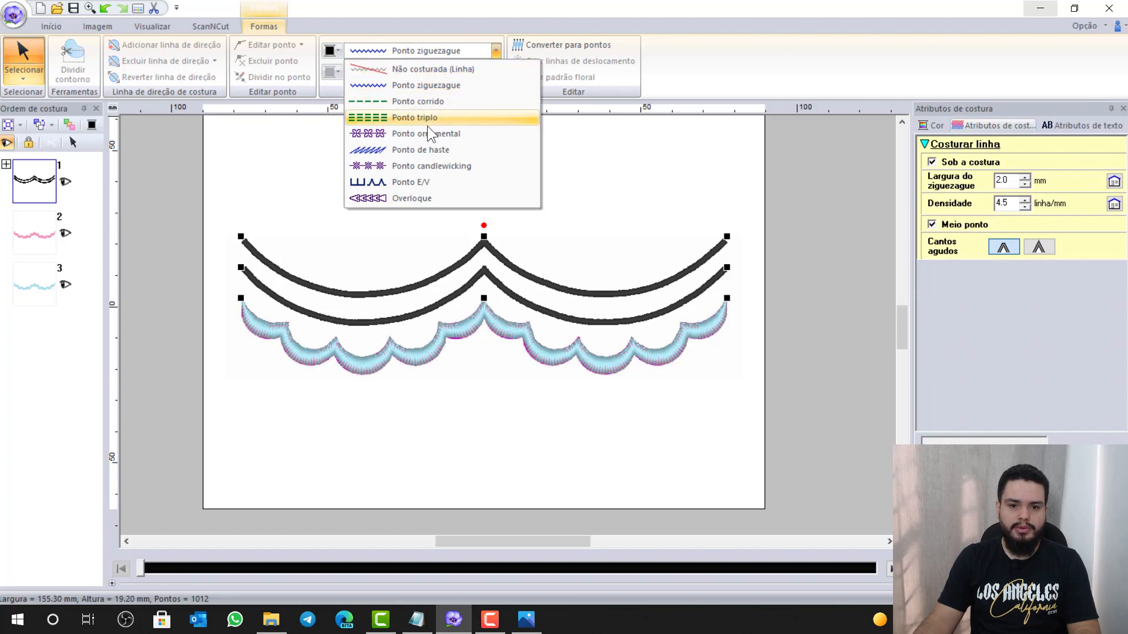
pyautogui.click(442, 134)
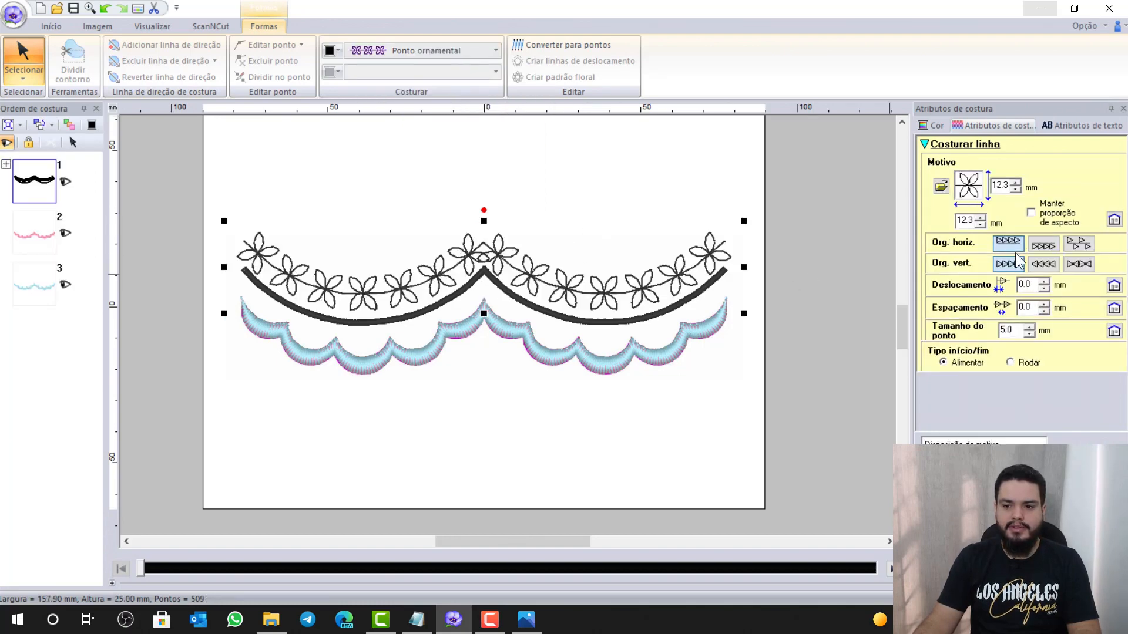
# Choose heart motif motif022 from the Motivo library for the curve, at 10.0 mm
pyautogui.click(946, 190)
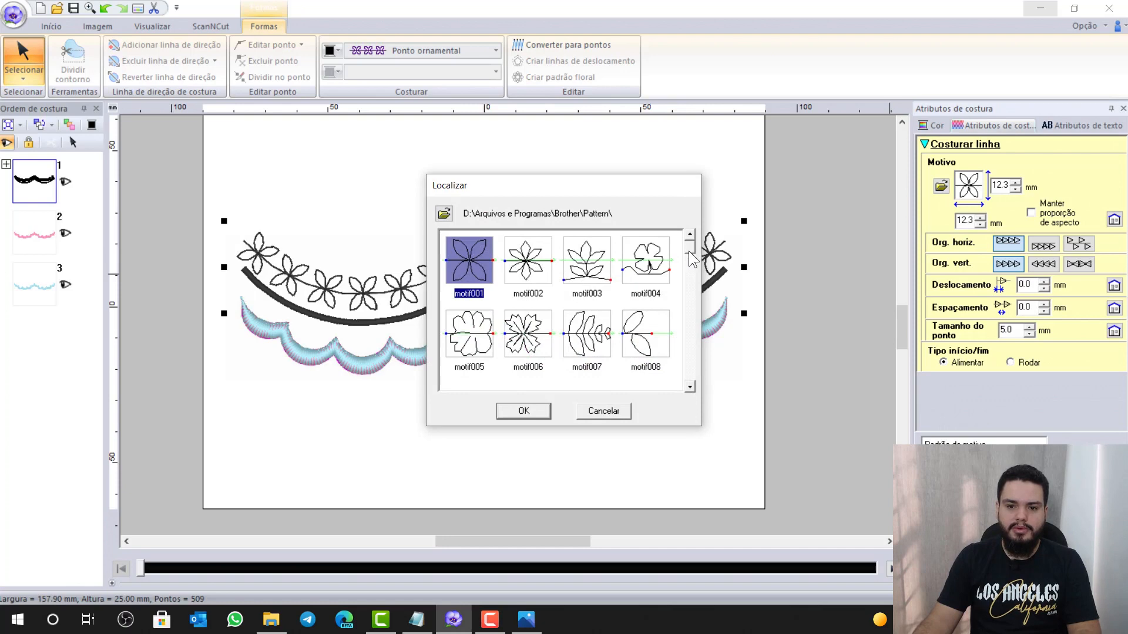
pyautogui.moveTo(689, 246); pyautogui.dragTo(695, 314)
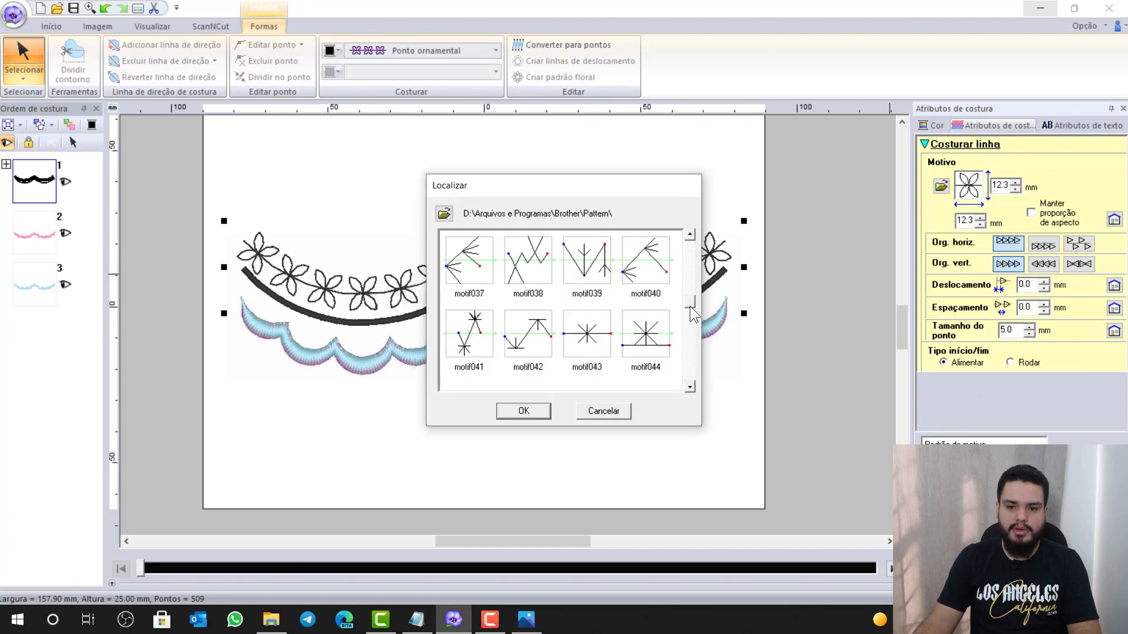
pyautogui.moveTo(692, 388); pyautogui.dragTo(690, 246)
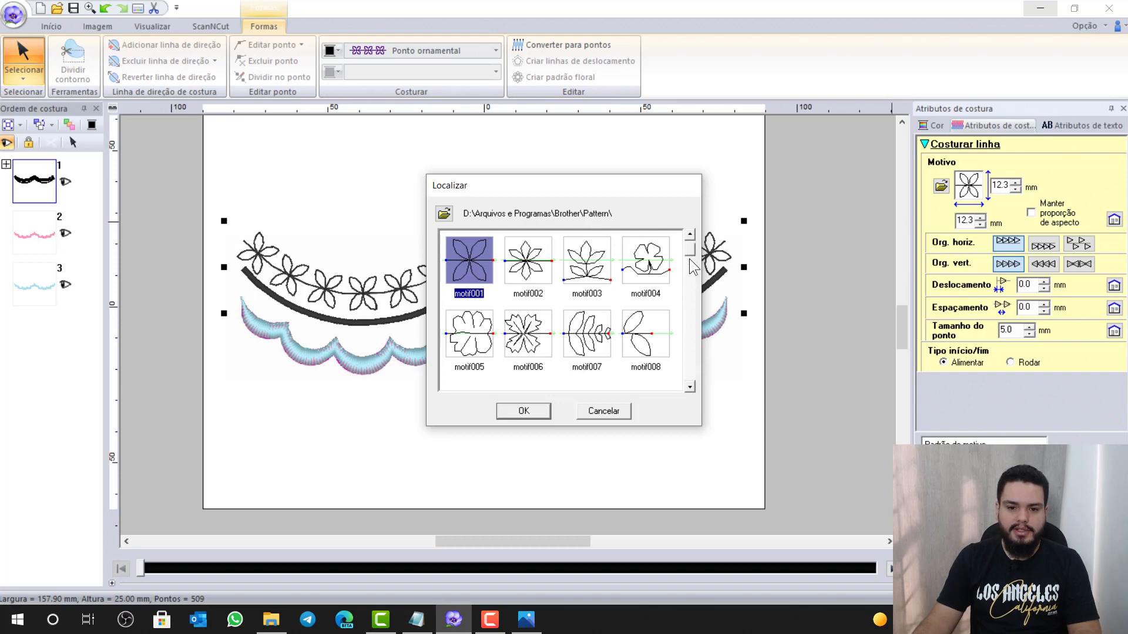
pyautogui.click(689, 266)
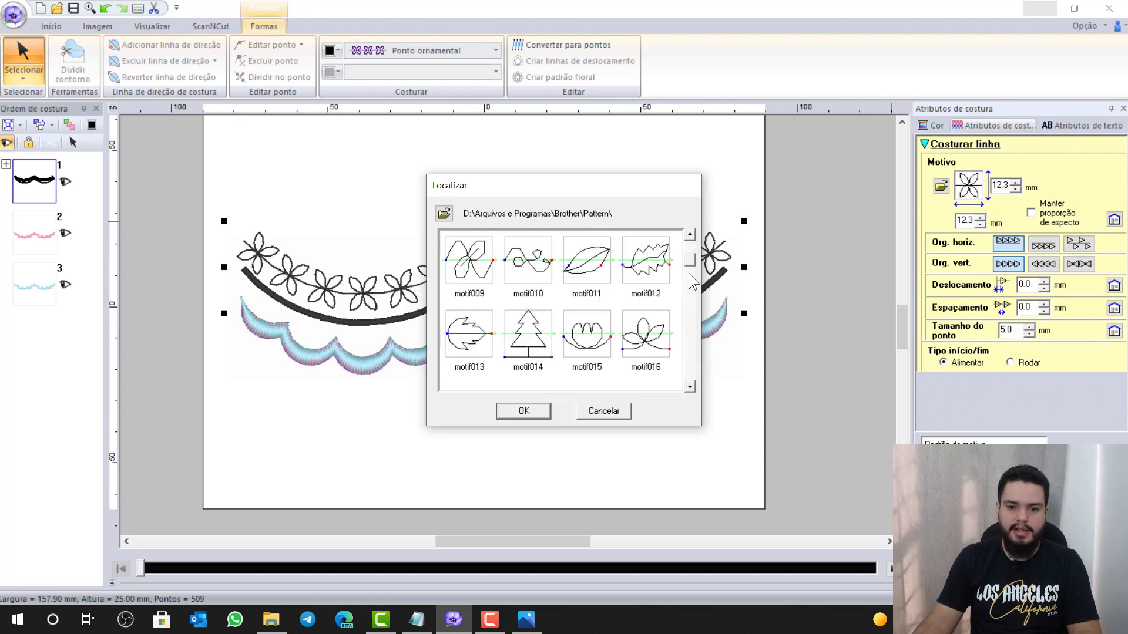
pyautogui.click(692, 386)
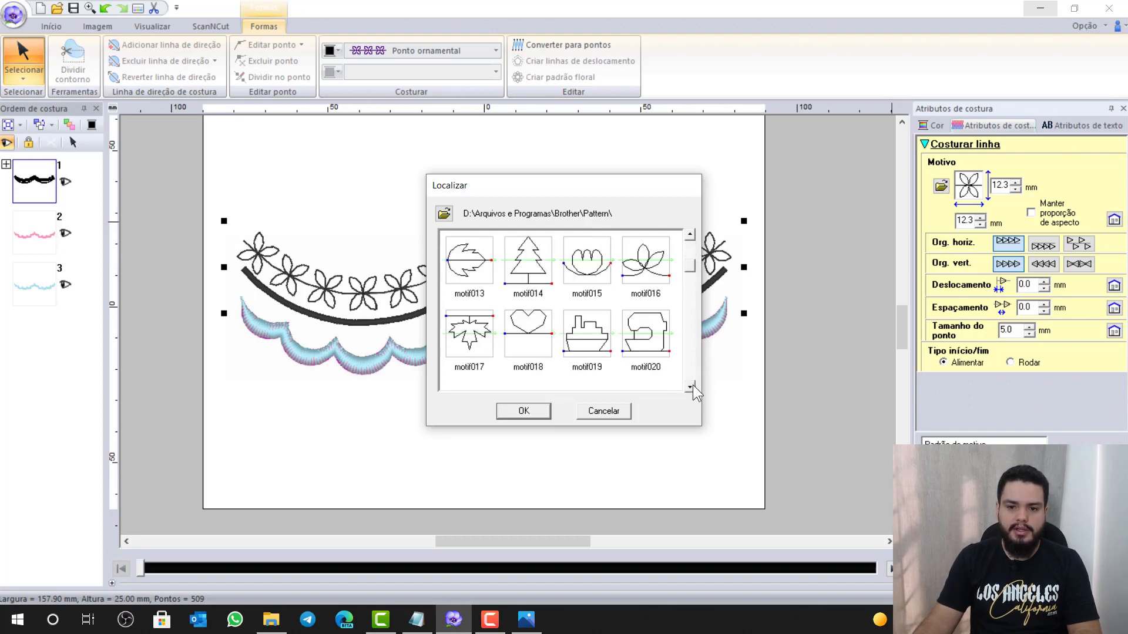
pyautogui.click(691, 387)
pyautogui.click(691, 388)
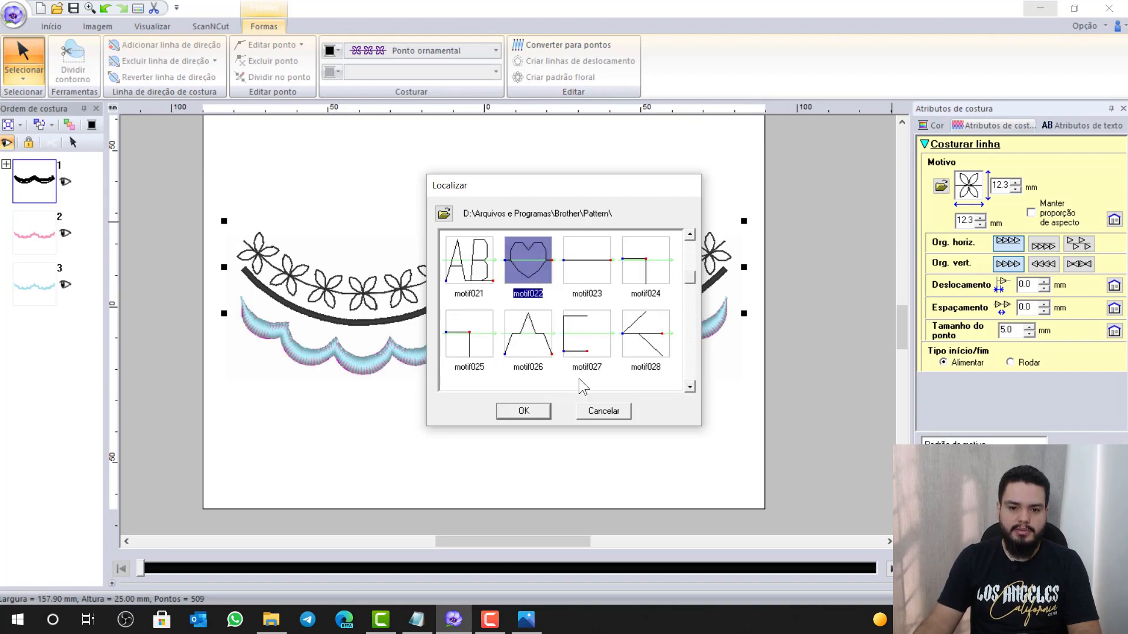
pyautogui.click(539, 409)
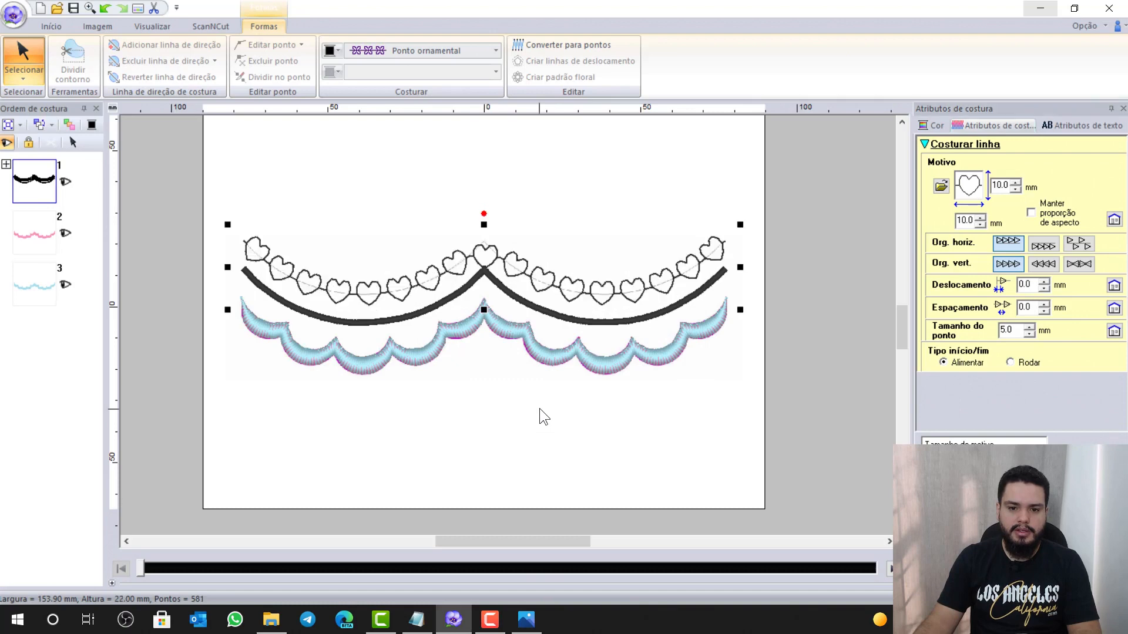
# Set the black zigzag curve to Ponto ornamental with arrow motif motif048
pyautogui.click(538, 310)
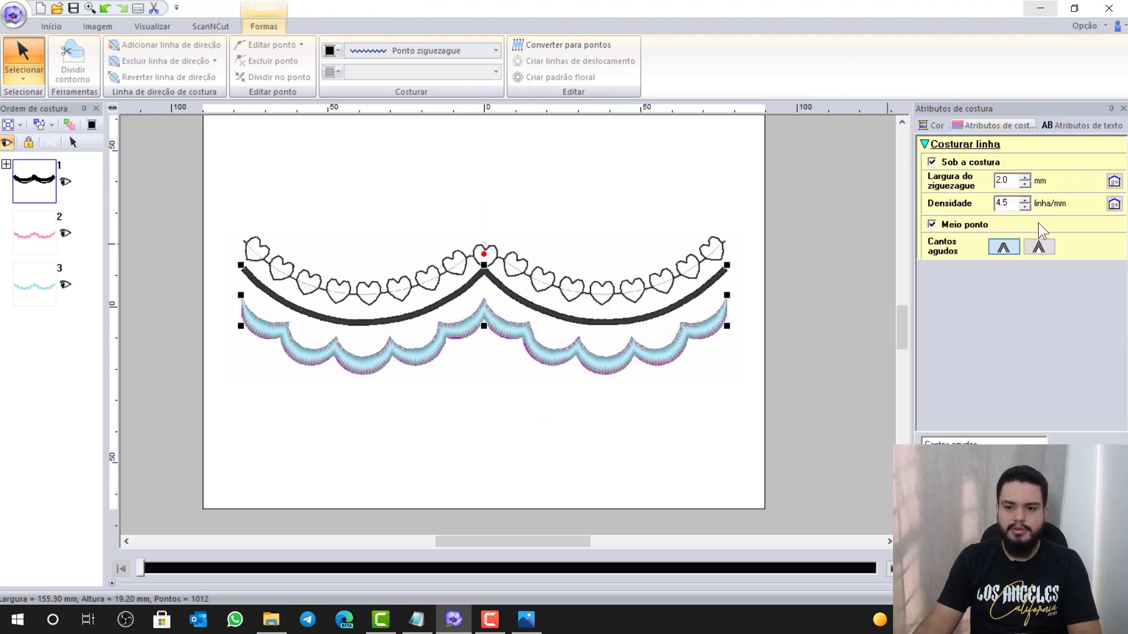
pyautogui.click(377, 51)
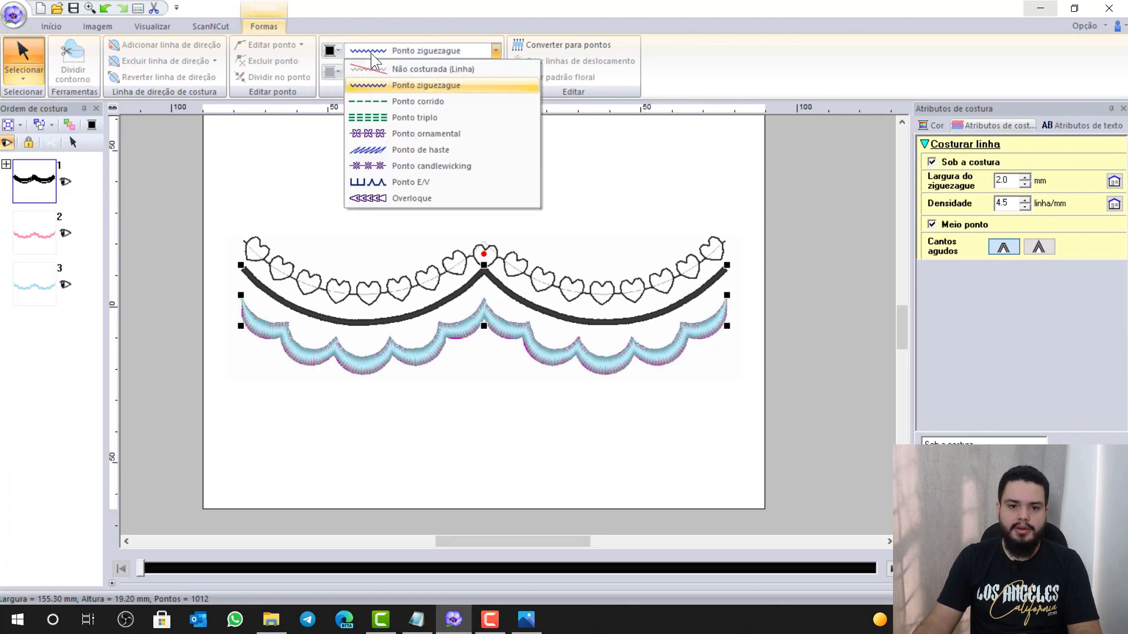
pyautogui.click(407, 134)
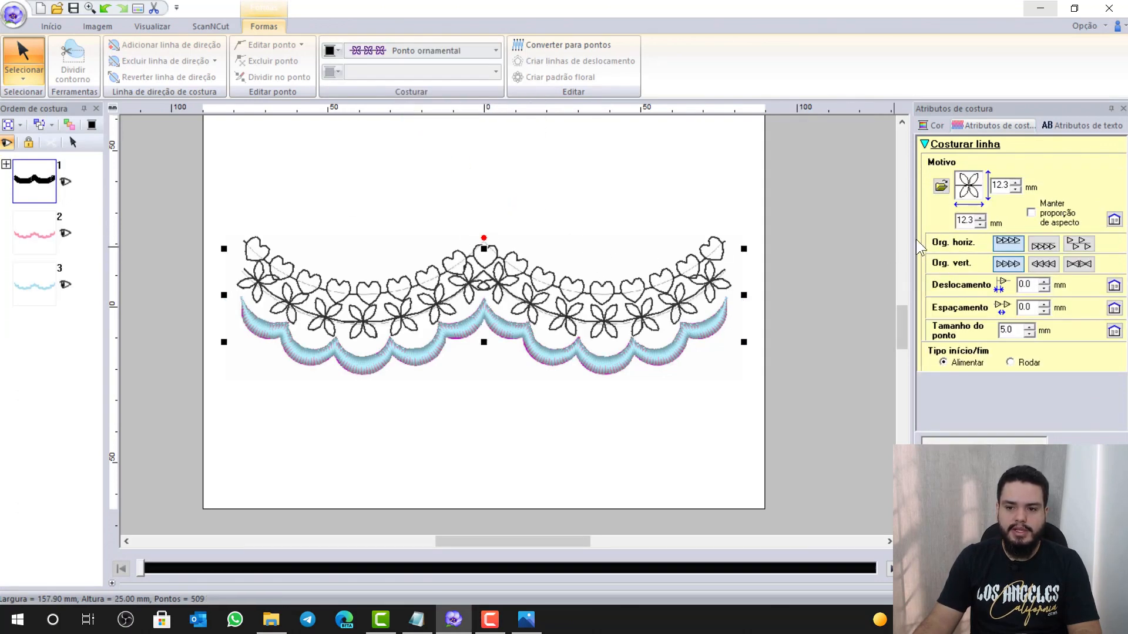
pyautogui.click(941, 186)
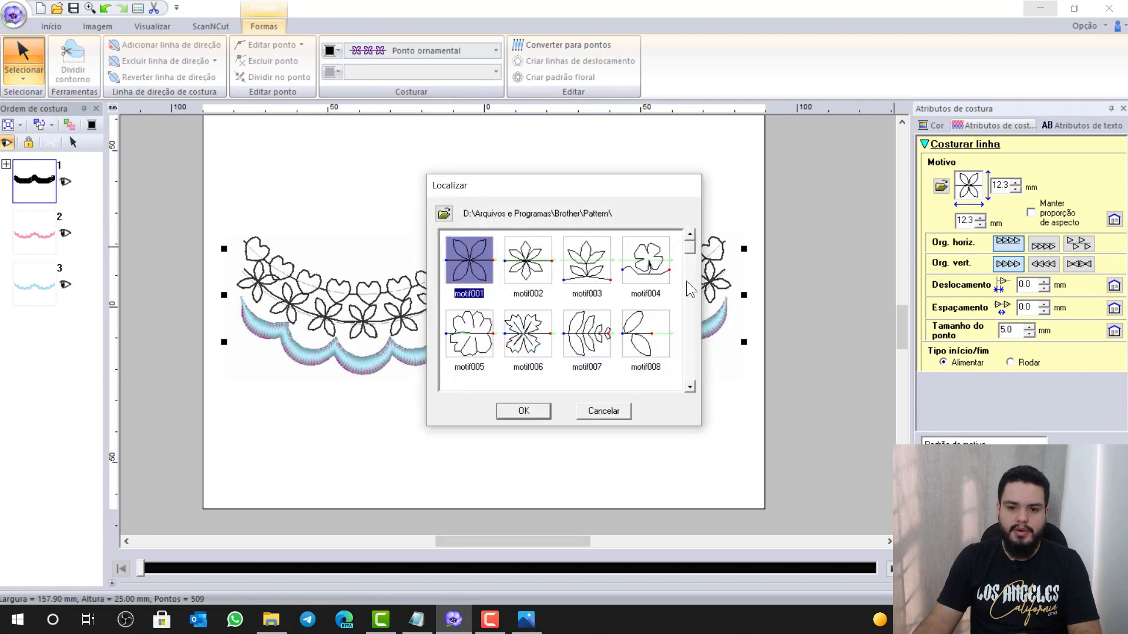
pyautogui.click(690, 388)
pyautogui.click(690, 387)
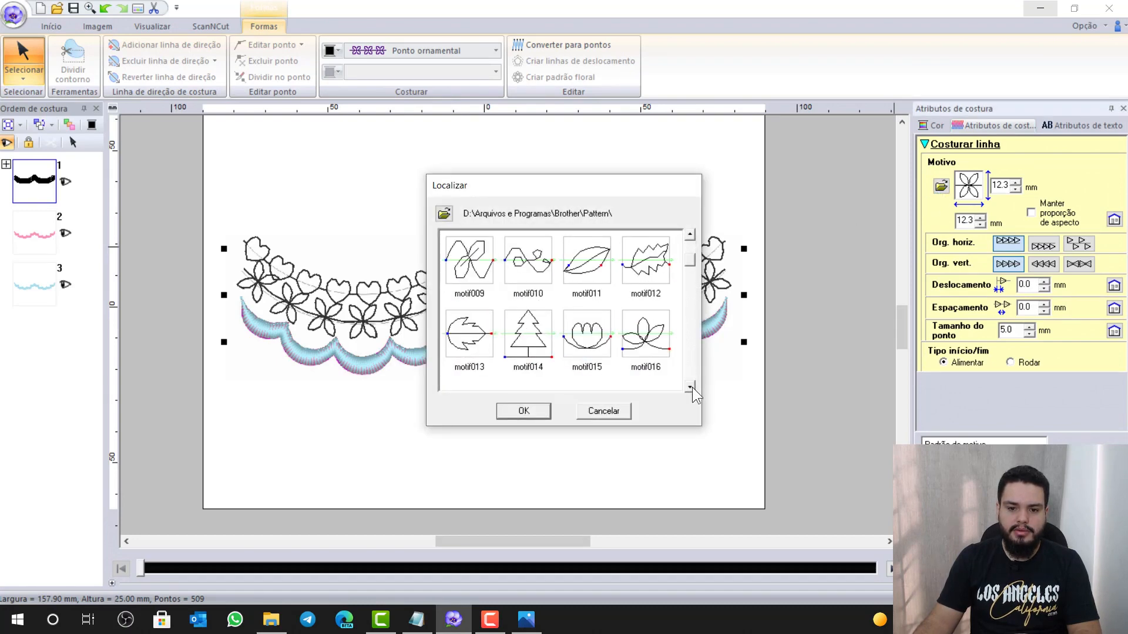
pyautogui.click(690, 387)
pyautogui.click(690, 387)
pyautogui.click(690, 387)
pyautogui.click(690, 387)
pyautogui.click(690, 387)
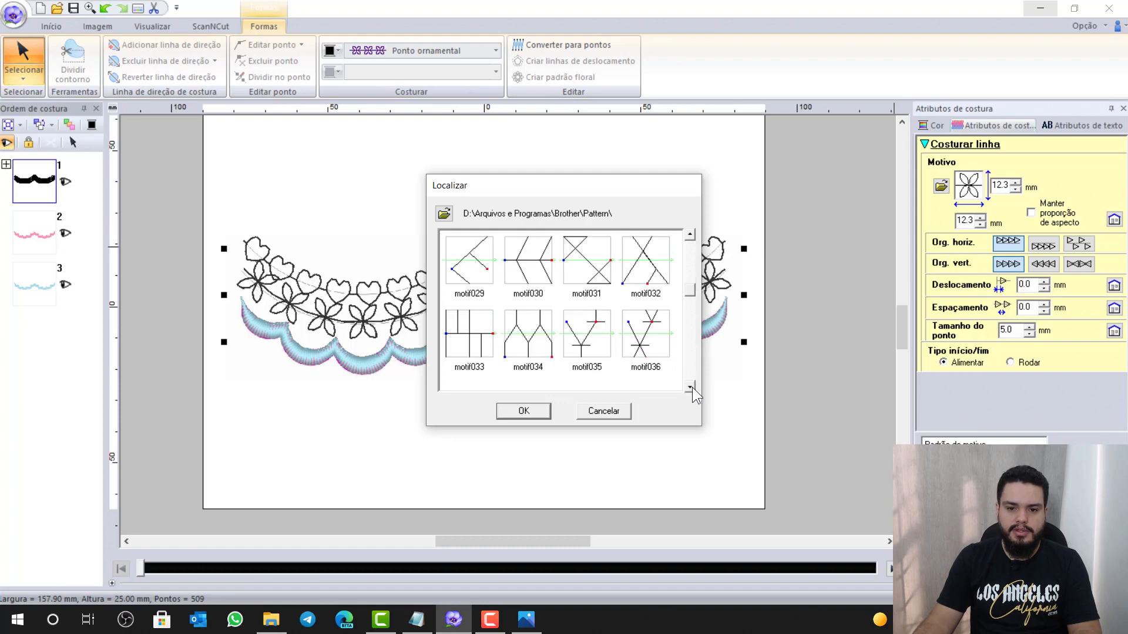
pyautogui.click(690, 387)
pyautogui.click(690, 387)
pyautogui.click(690, 387)
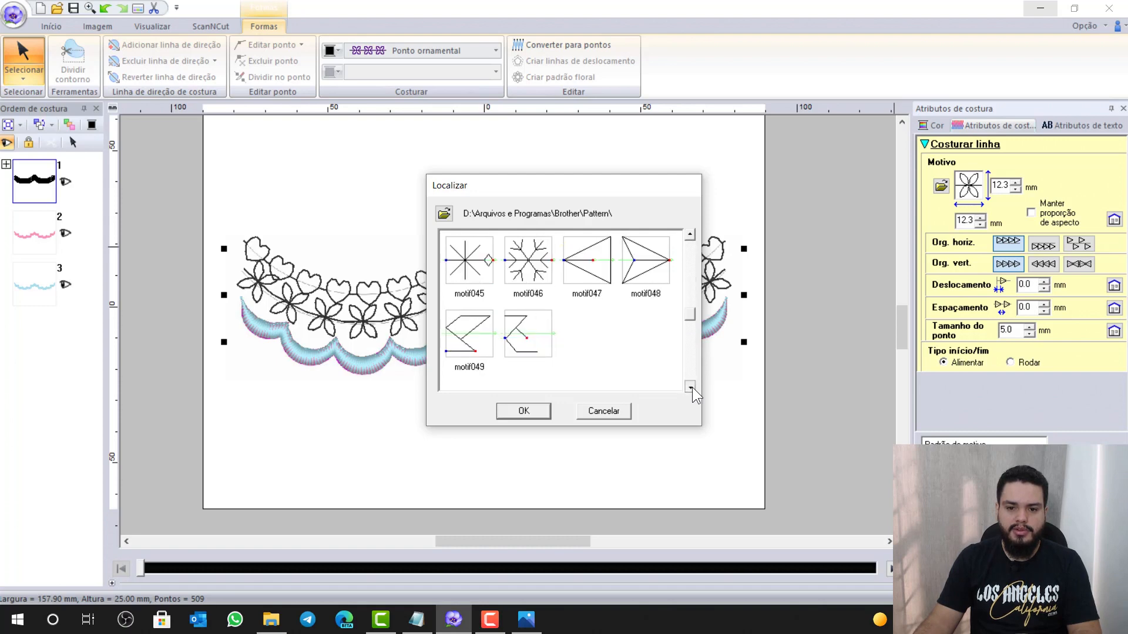
pyautogui.click(690, 387)
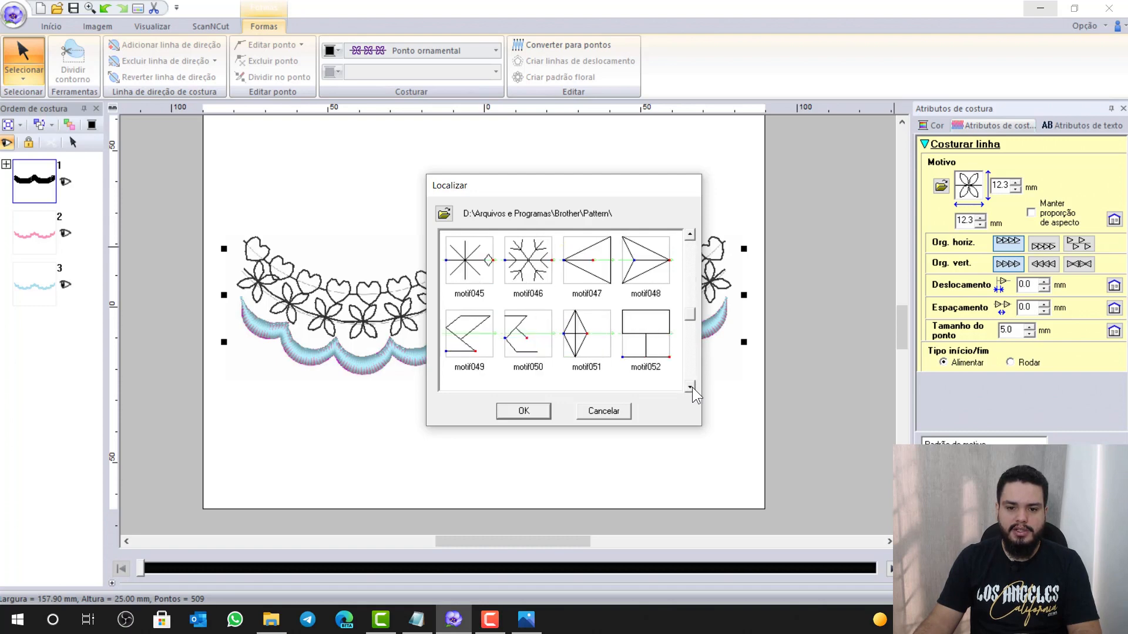
pyautogui.click(646, 254)
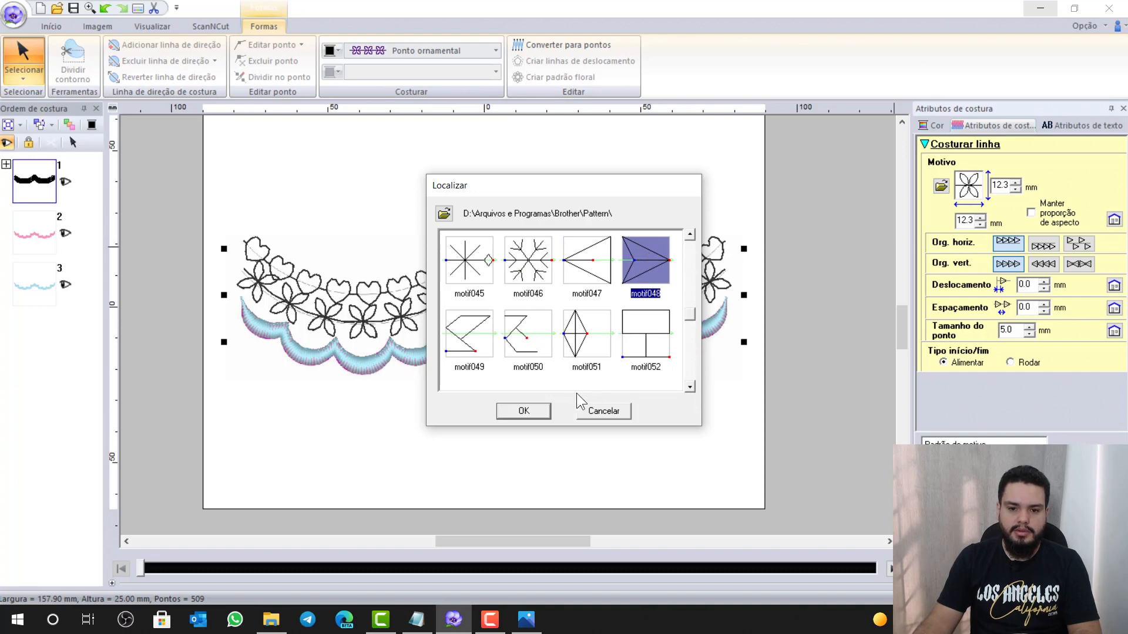
pyautogui.click(537, 411)
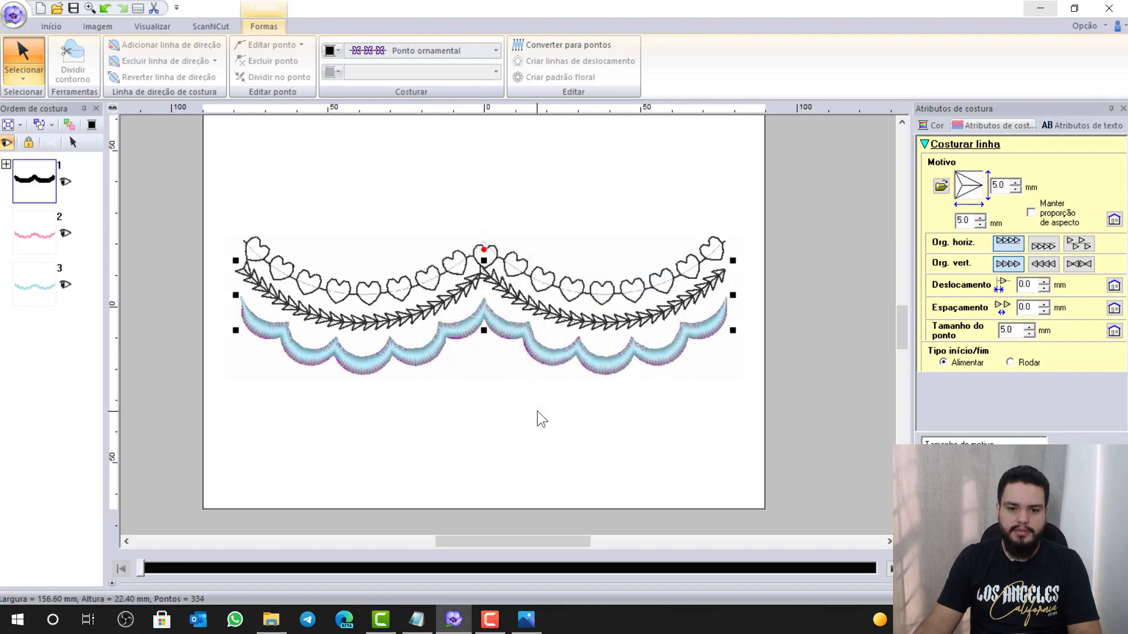
# Apply arrow motif motif048 to the heart-motif line as well
pyautogui.click(544, 282)
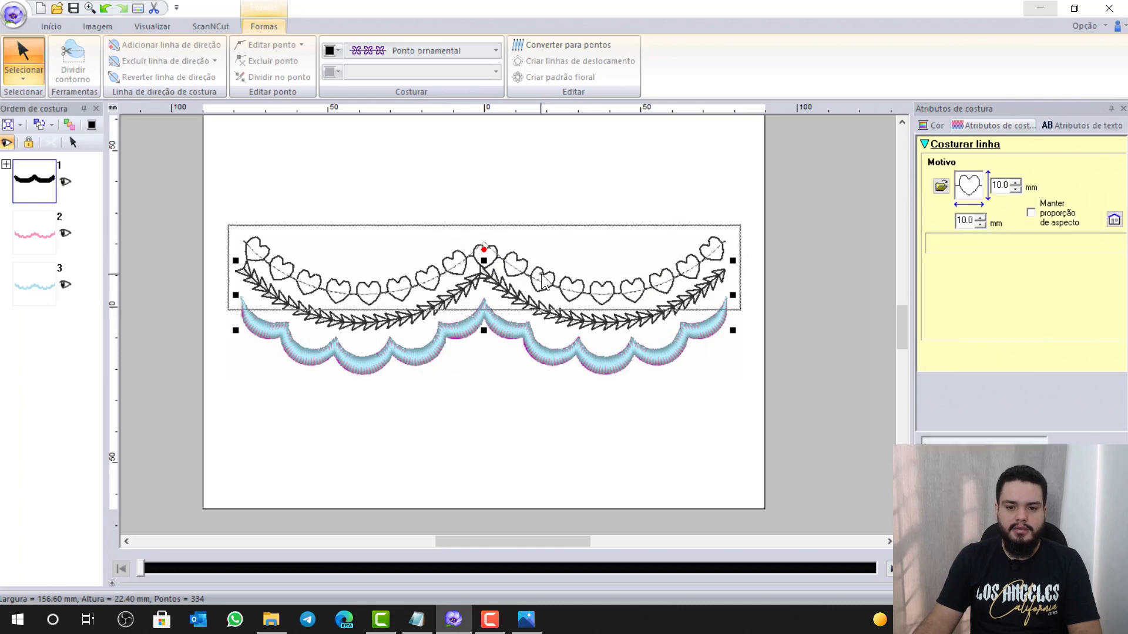
pyautogui.click(942, 188)
pyautogui.click(689, 389)
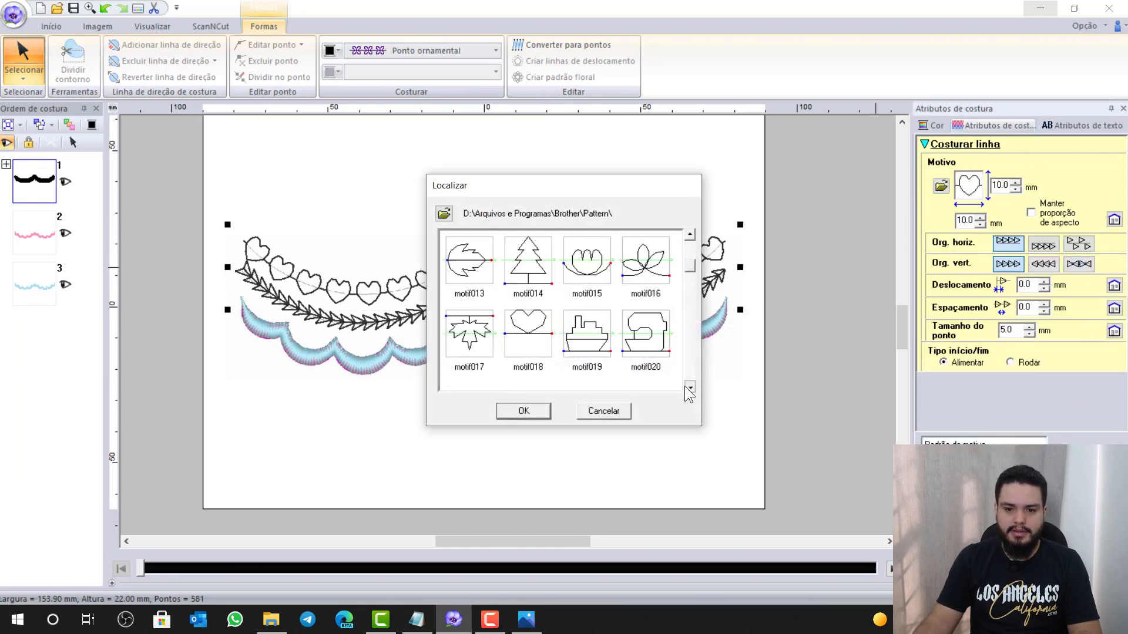
pyautogui.click(690, 388)
pyautogui.click(690, 389)
pyautogui.click(689, 387)
pyautogui.click(690, 387)
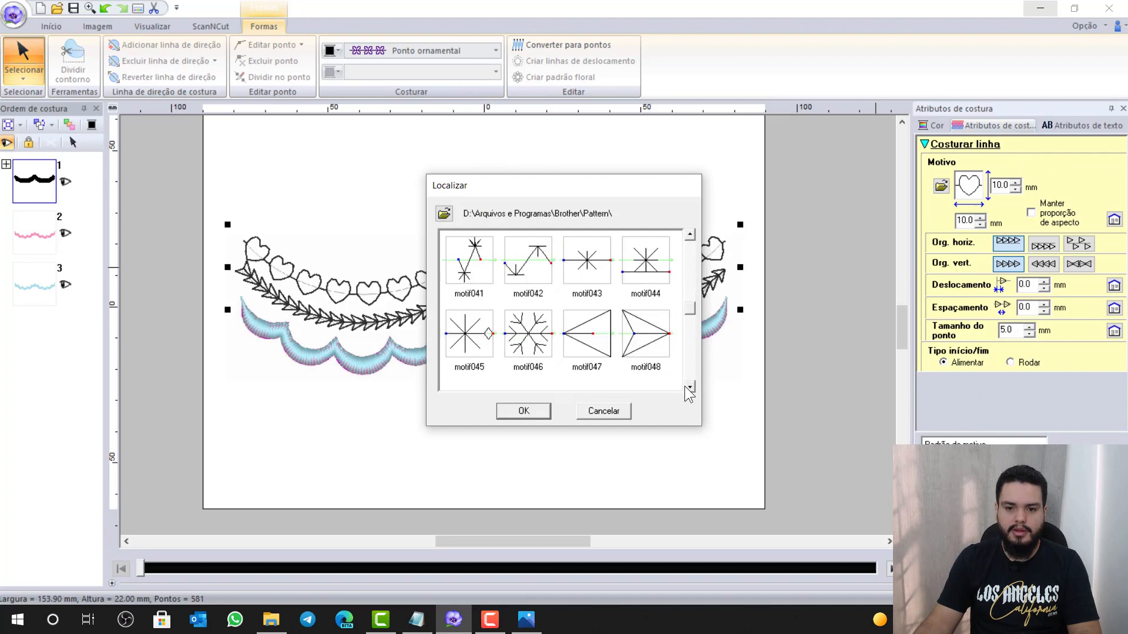
pyautogui.click(690, 387)
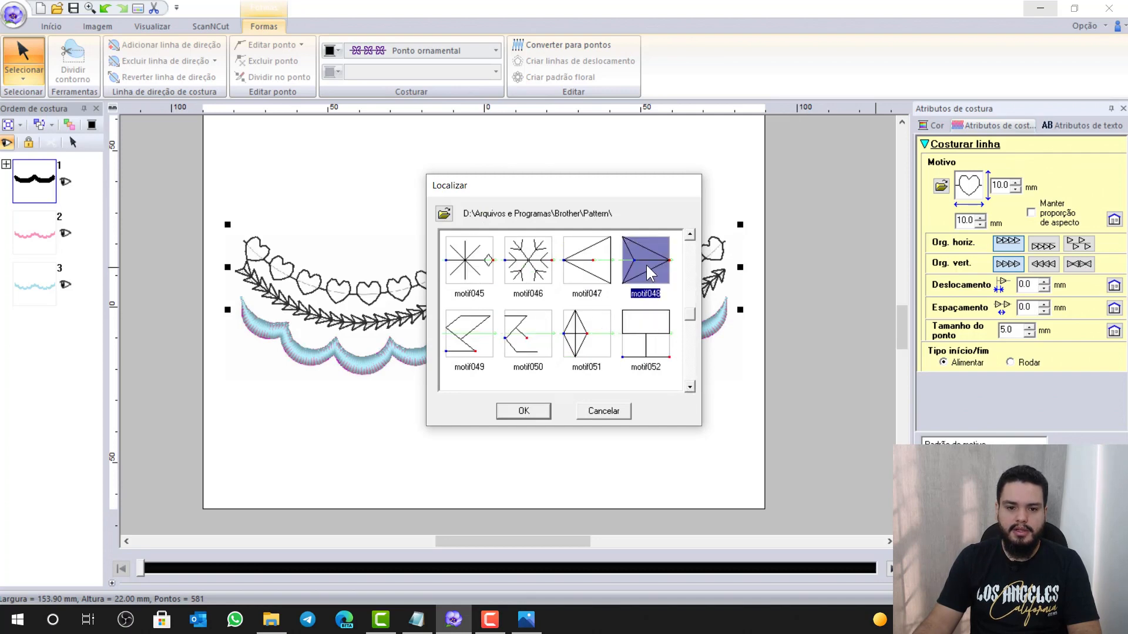
pyautogui.click(542, 406)
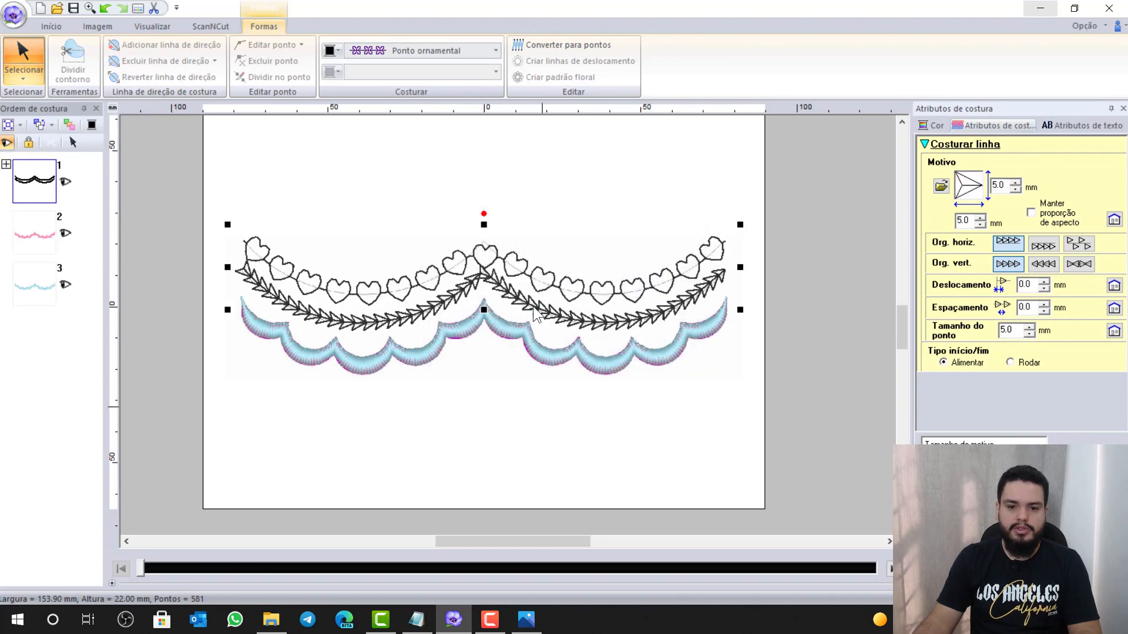
# Reassign heart motif motif022 to the lower line
pyautogui.click(940, 186)
pyautogui.scroll(-5, 692, 386)
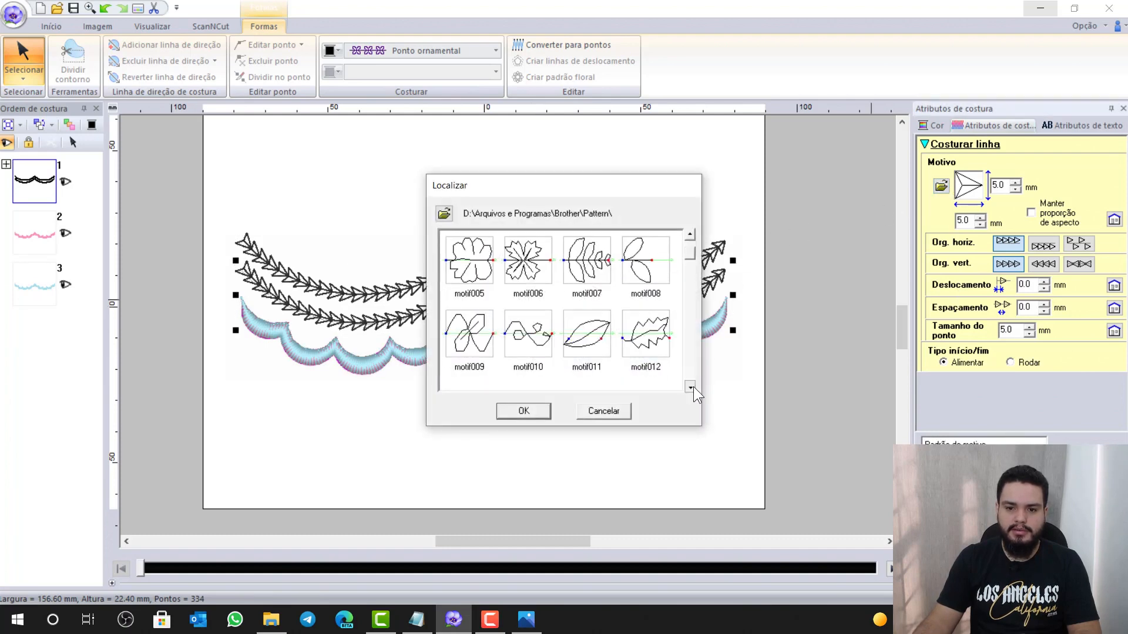
pyautogui.click(689, 234)
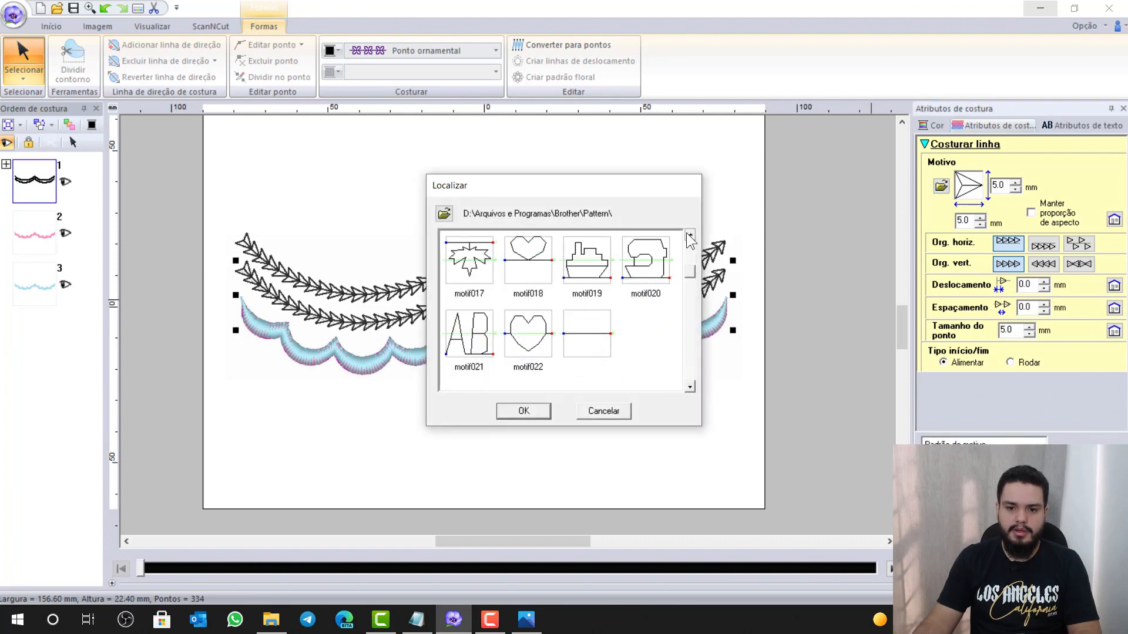
pyautogui.click(534, 330)
pyautogui.click(539, 410)
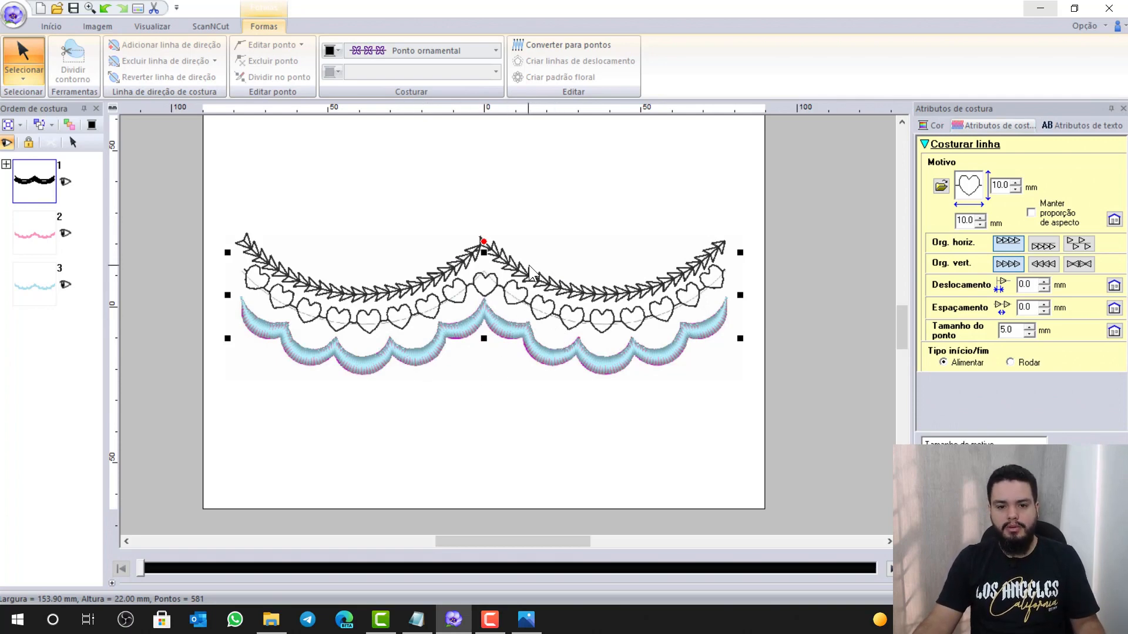
pyautogui.keyDown('ctrl'); pyautogui.scroll(3, 532, 270); pyautogui.keyUp('ctrl')
# Set the arrow-motif line's Espaçamento to 1.0 mm
pyautogui.click(492, 337)
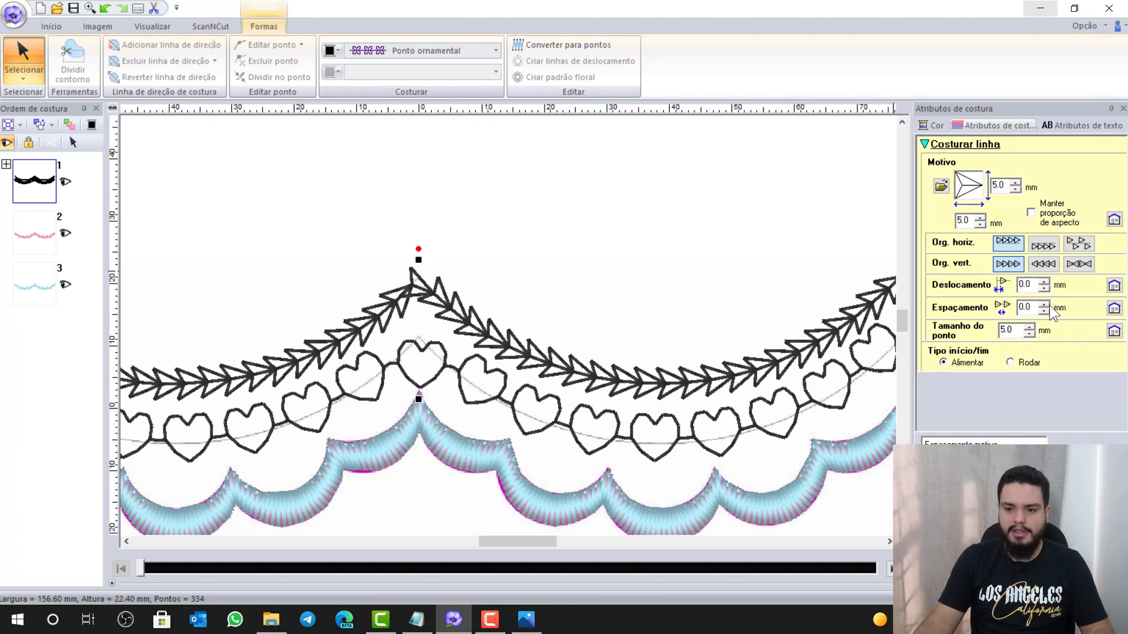
pyautogui.moveTo(1033, 306); pyautogui.dragTo(1014, 308)
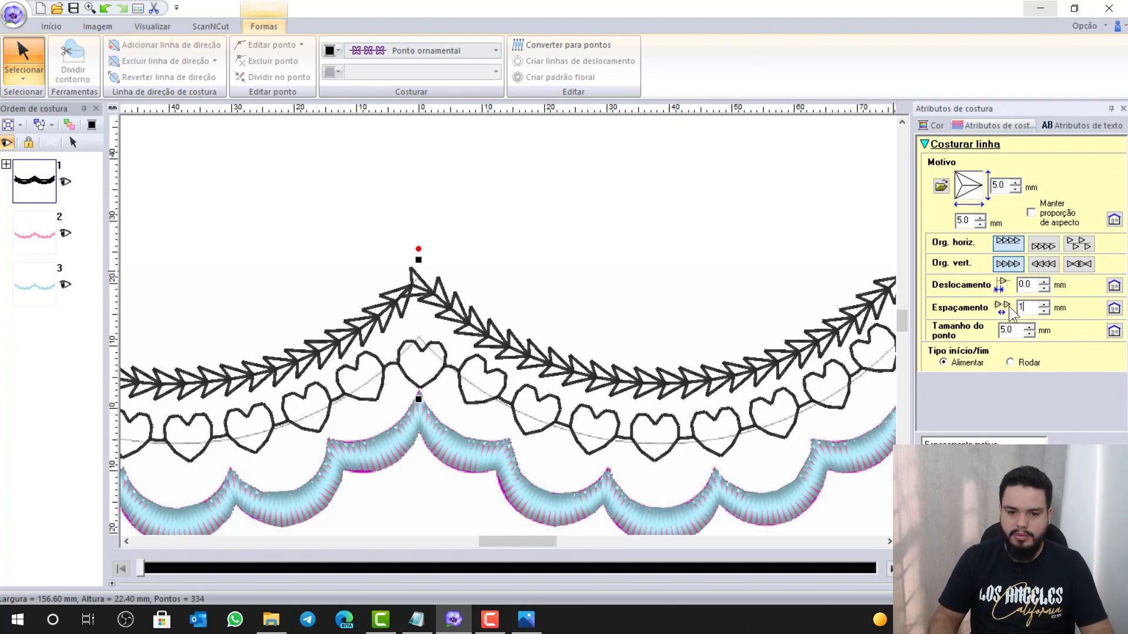
pyautogui.press('Return')
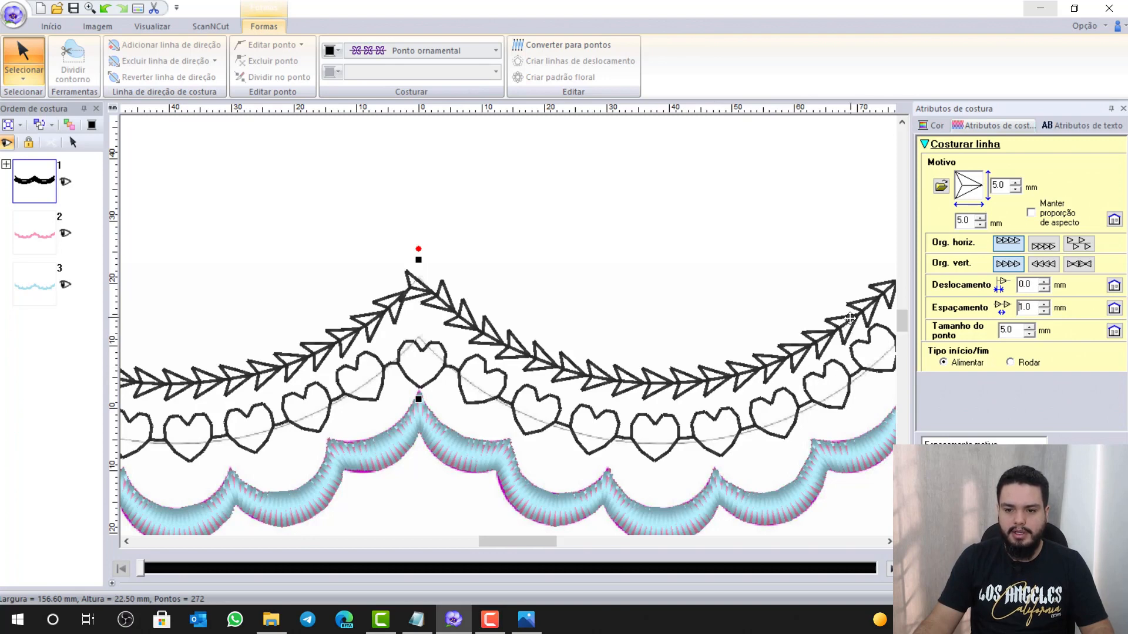
# Resize the heart-motif line's motifs to 9.0 mm height and 9.0 mm width
pyautogui.click(848, 383)
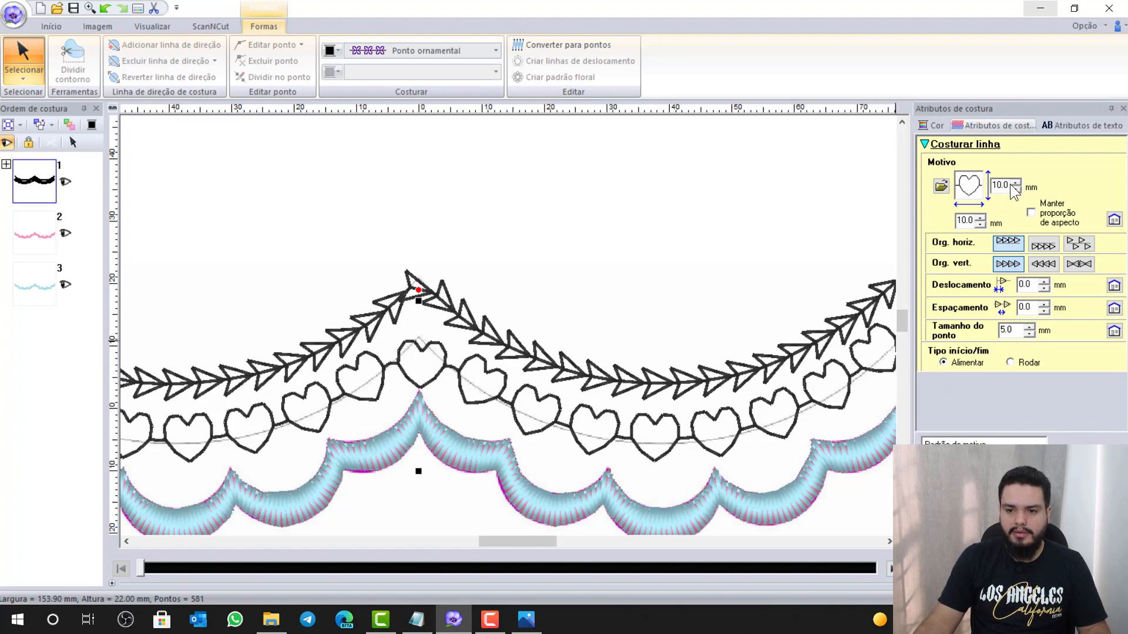
pyautogui.moveTo(1007, 185); pyautogui.dragTo(982, 184)
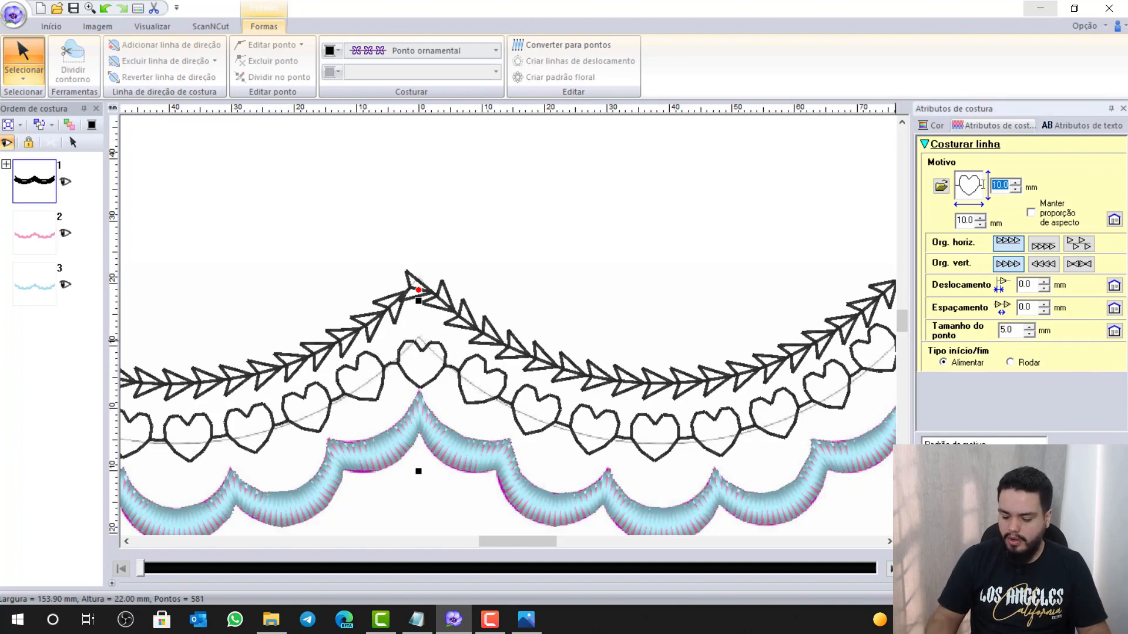
pyautogui.write('9.0')
pyautogui.press('Return')
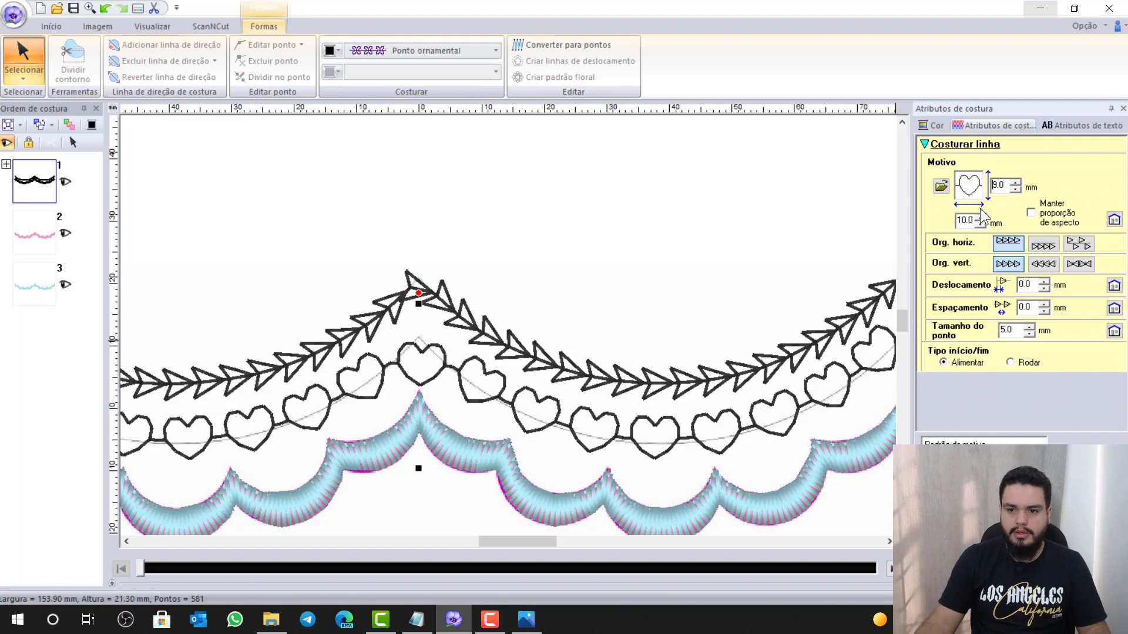
pyautogui.moveTo(974, 219); pyautogui.dragTo(938, 220)
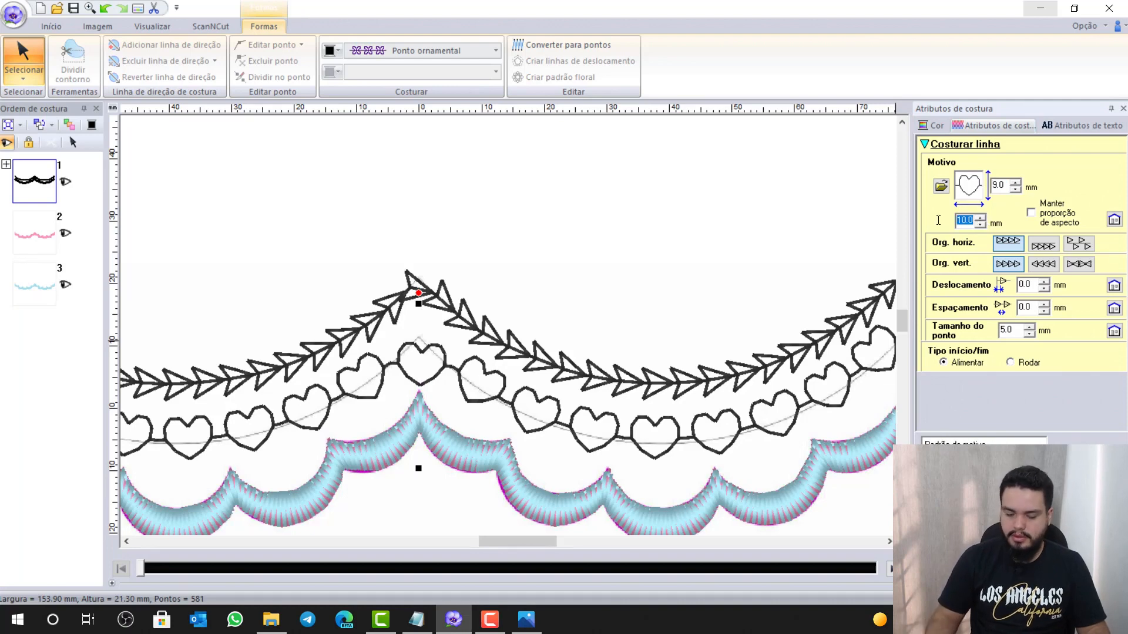
pyautogui.write('9.0')
pyautogui.press('Return')
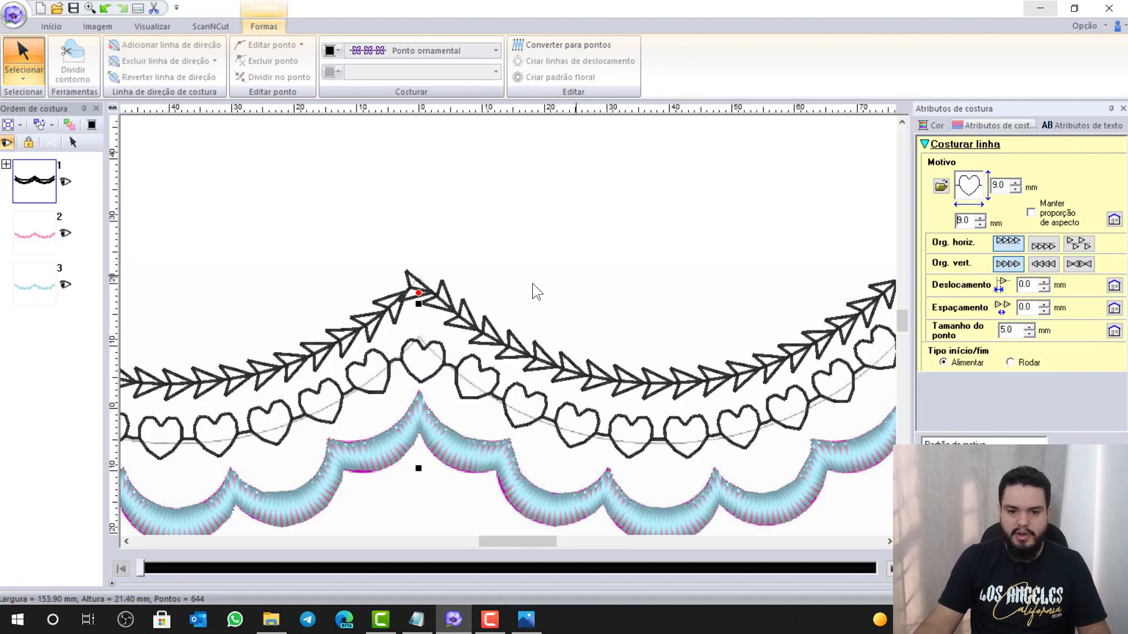
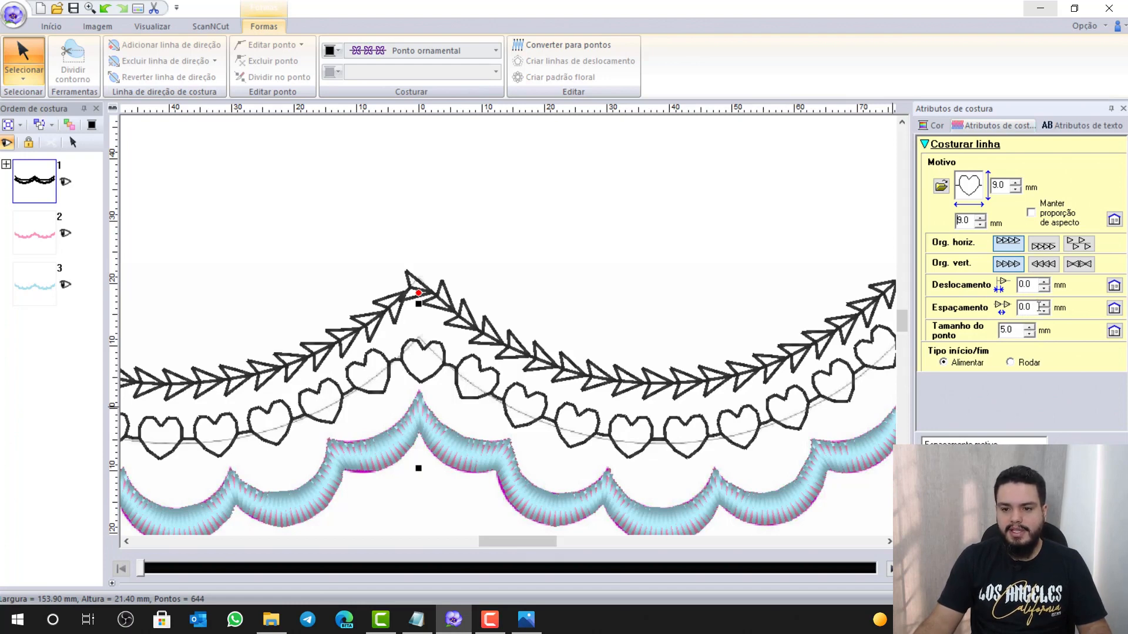
# Try -1.0 mm spacing for the heart motifs, then settle on 0.0 mm
pyautogui.moveTo(1039, 306); pyautogui.dragTo(994, 309)
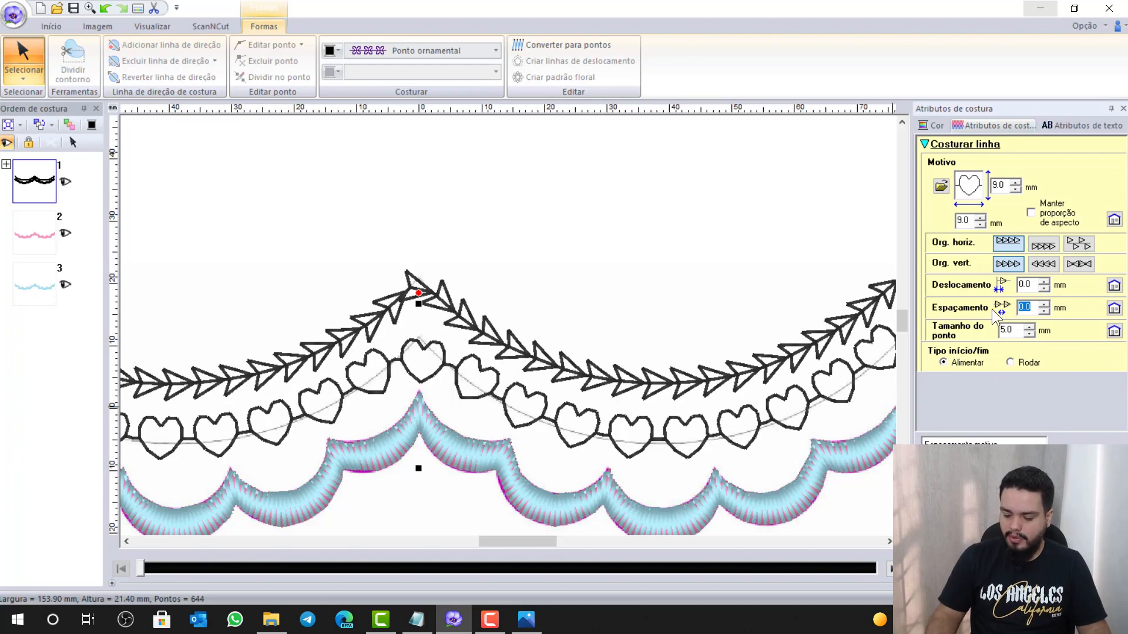
pyautogui.write('-1')
pyautogui.press('Return')
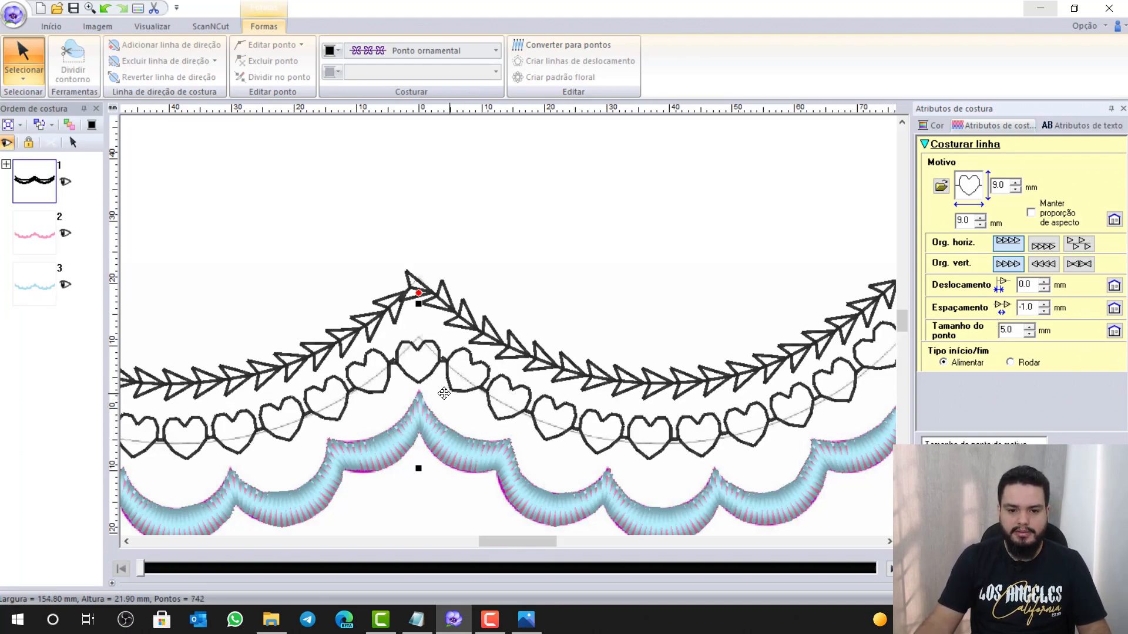
pyautogui.scroll(-1, 702, 404)
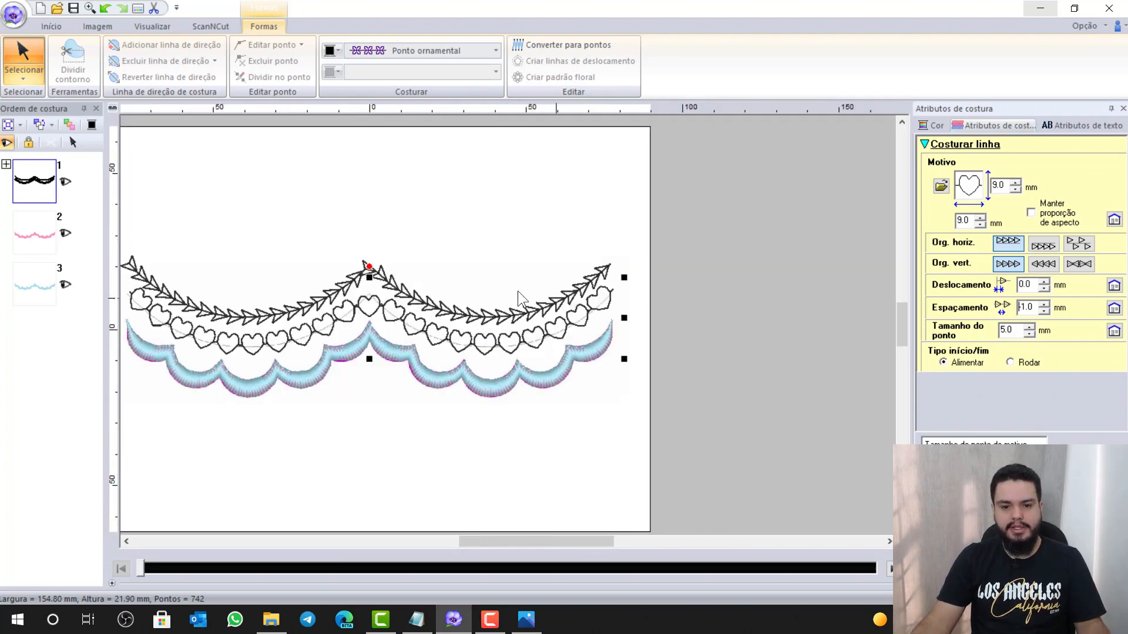
pyautogui.scroll(1, 351, 319)
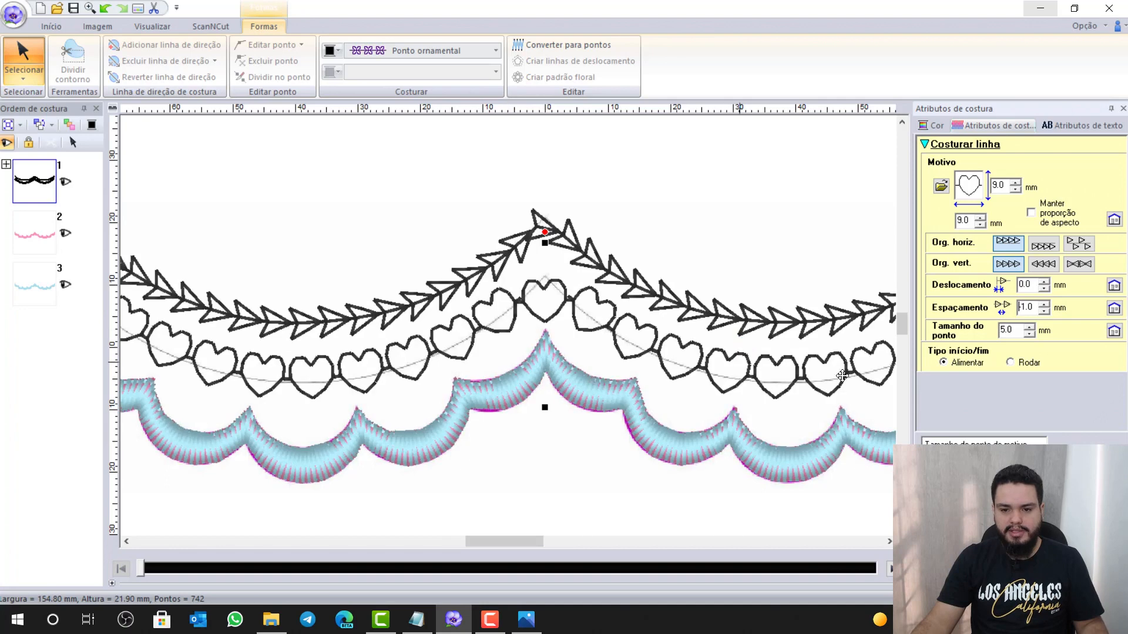
pyautogui.doubleClick(1024, 307)
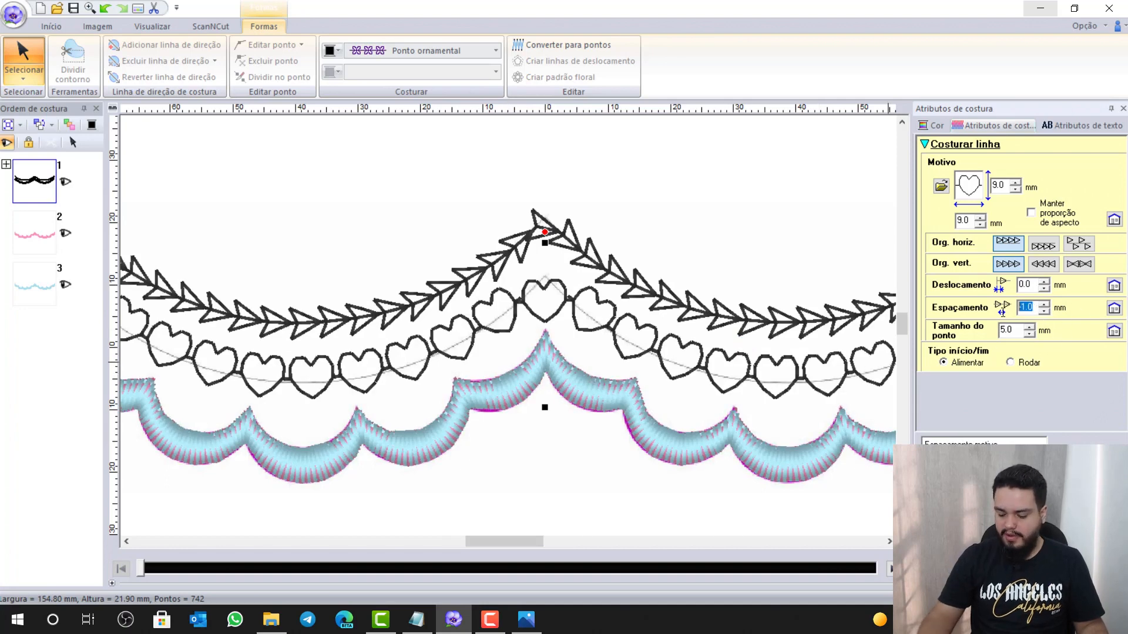
pyautogui.write('0')
pyautogui.press('Return')
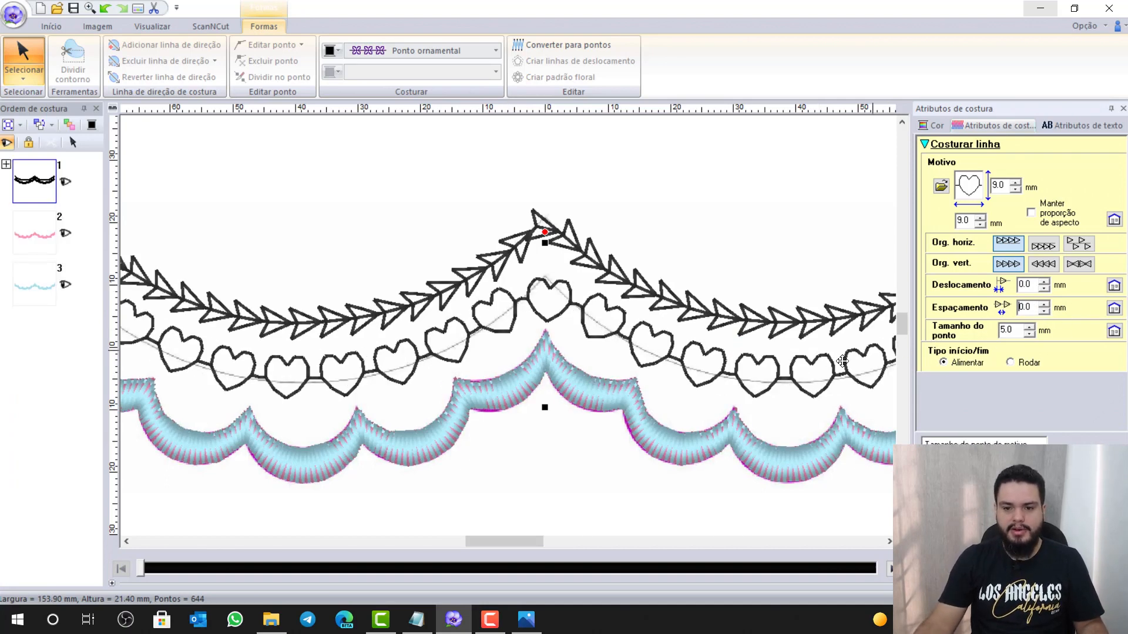
pyautogui.scroll(-1, 506, 327)
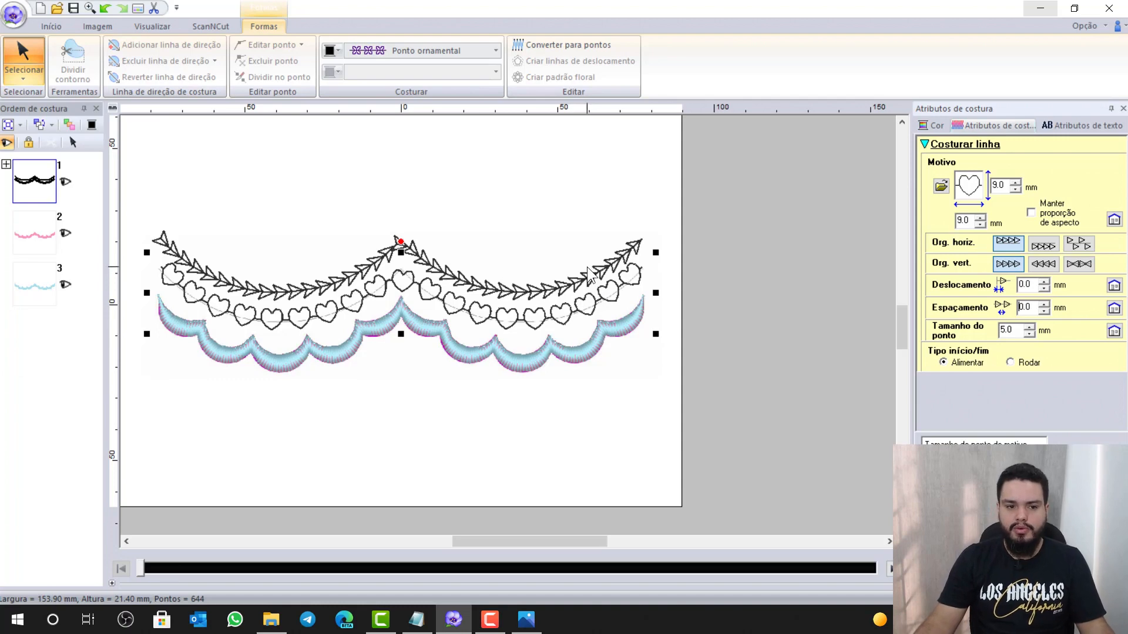
# Raise the scallop fill density from 4.5 to 5.0 lines per mm and bring up the checklist
pyautogui.click(42, 240)
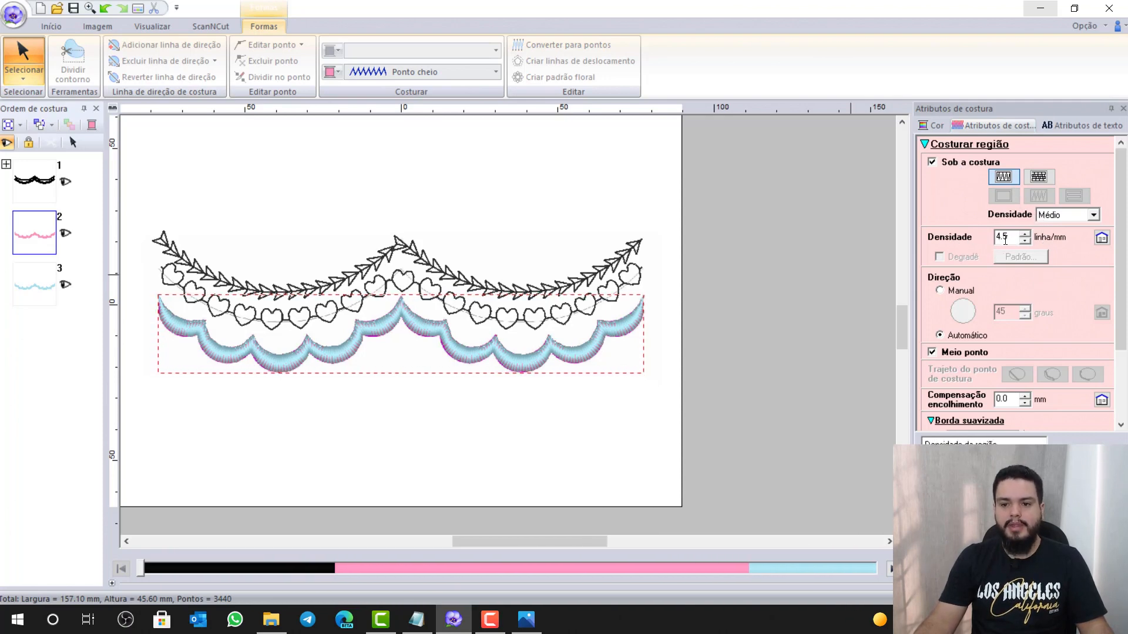
pyautogui.moveTo(1005, 239); pyautogui.dragTo(988, 240)
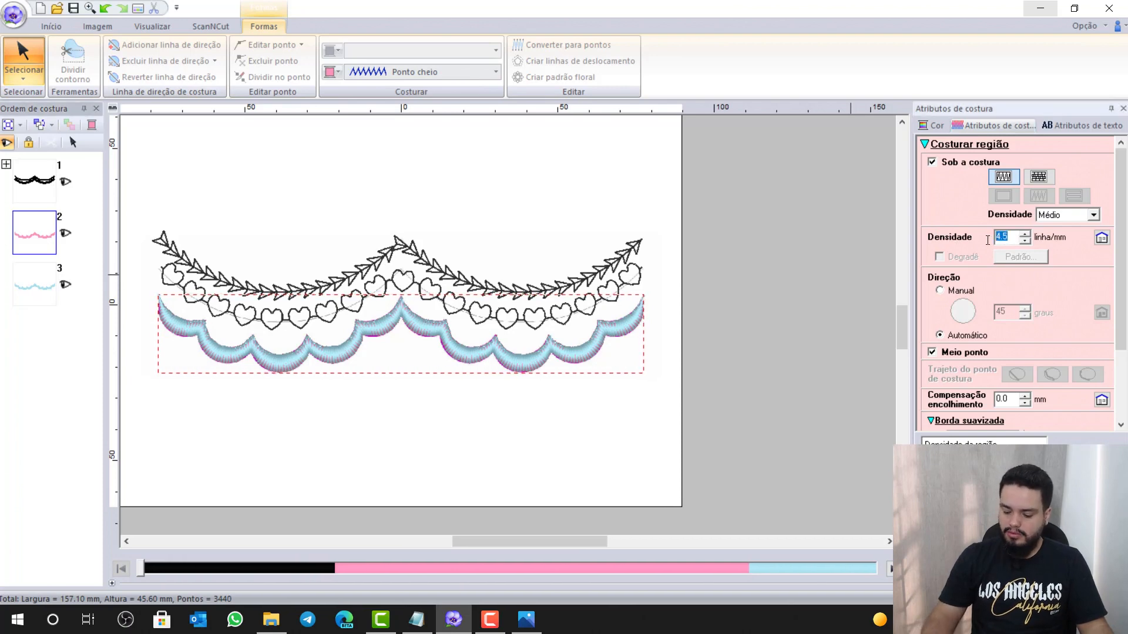
pyautogui.write('5.0')
pyautogui.press('Return')
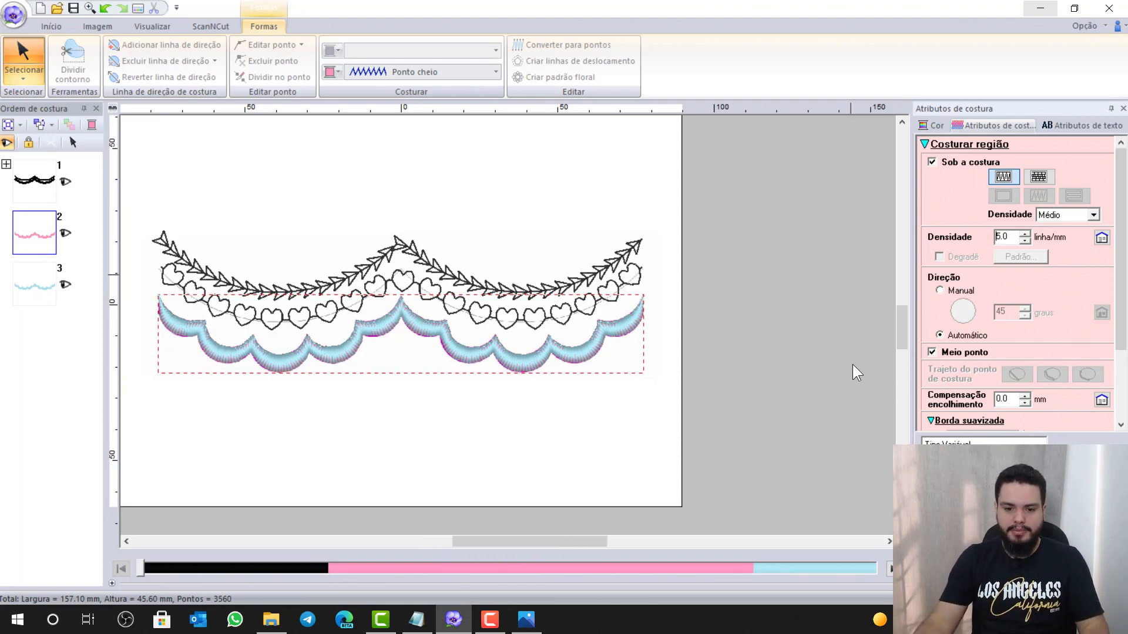
pyautogui.click(418, 622)
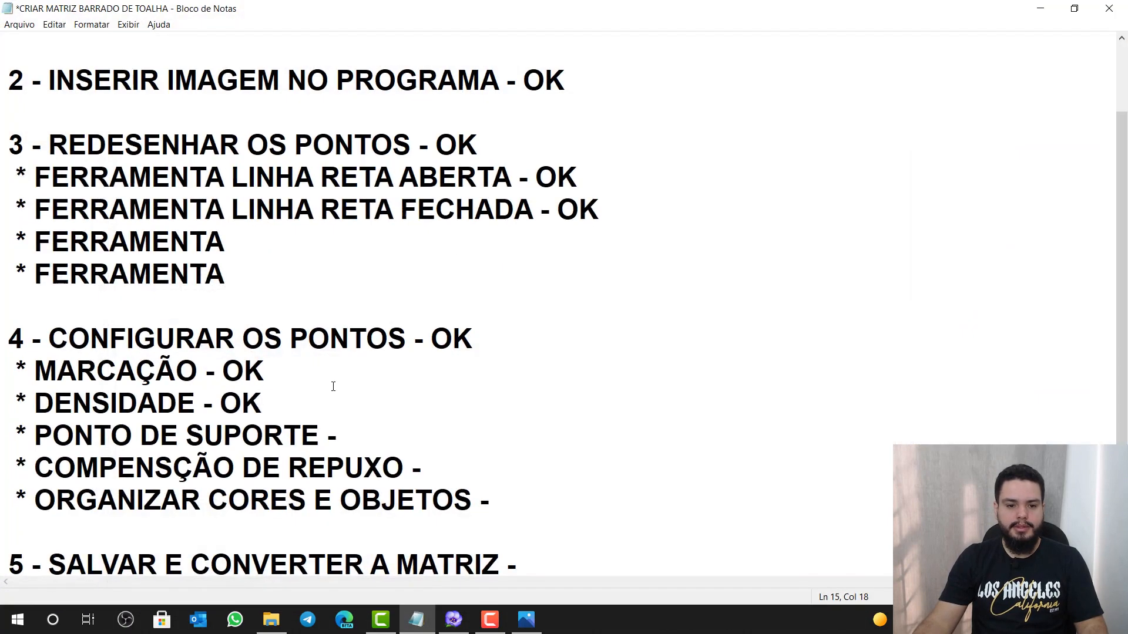
# Add OK after the PONTO DE SUPORTE line in the Notepad checklist and minimize it
pyautogui.click(363, 429)
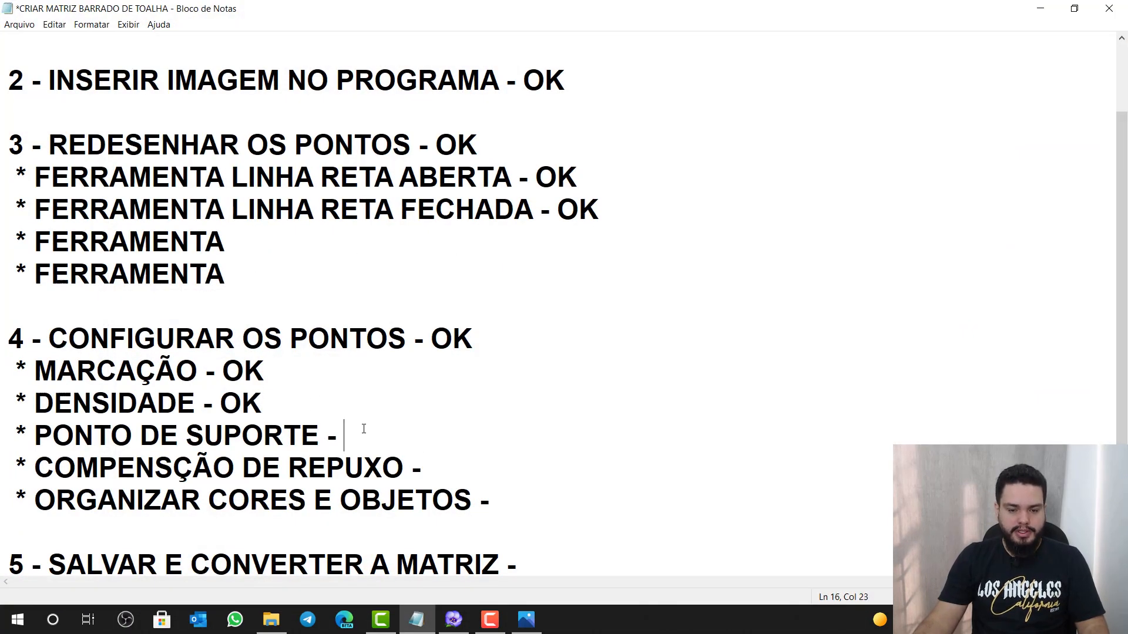
pyautogui.write('OK')
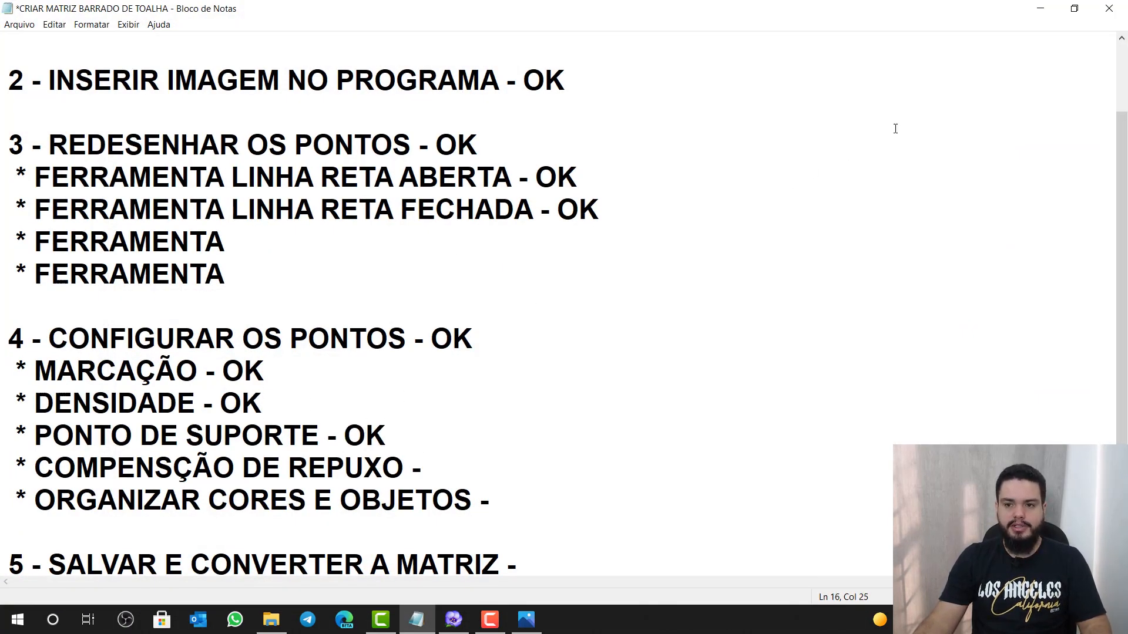
pyautogui.click(1040, 12)
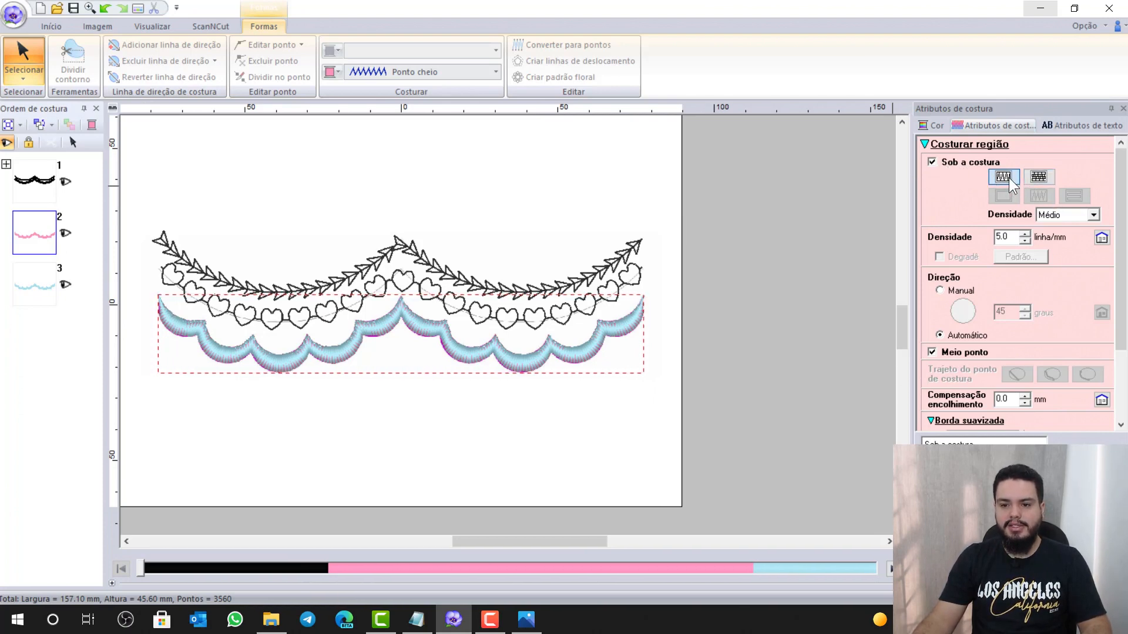
# Check the scallop's underlay density options, then select the third object in Ordem de costura
pyautogui.click(1095, 215)
pyautogui.click(1048, 236)
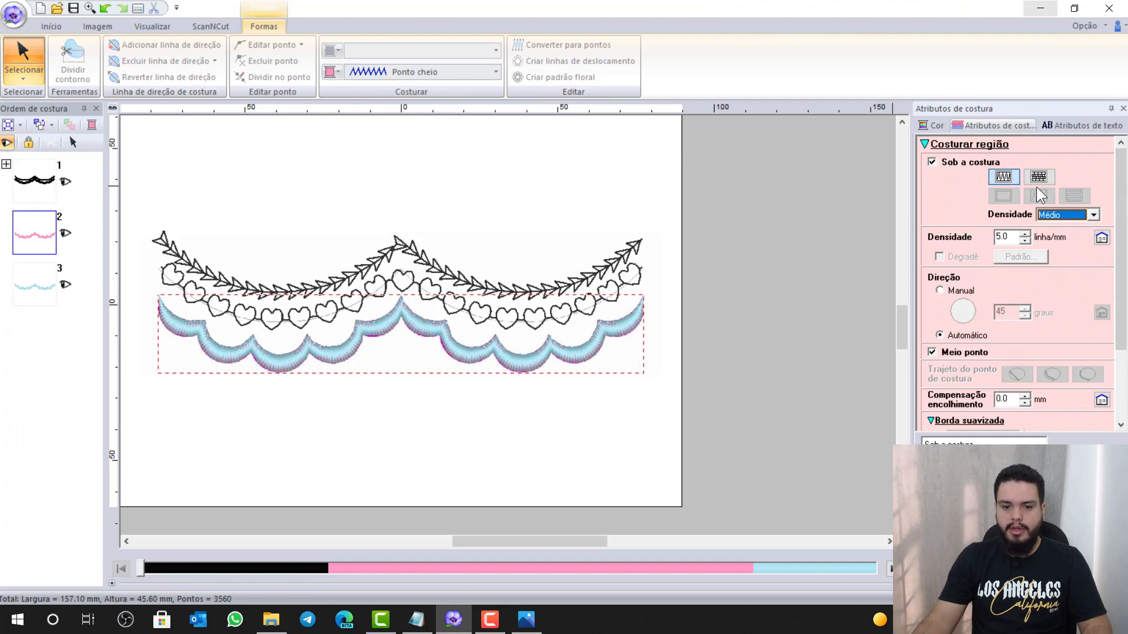
pyautogui.click(27, 289)
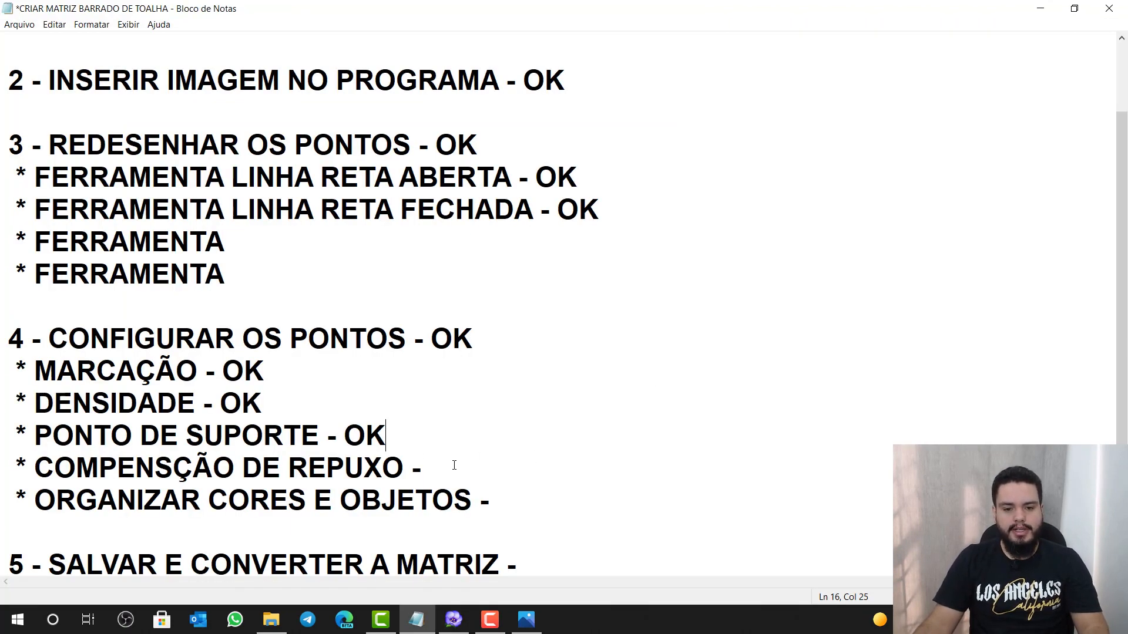
# Add OK after the COMPENSÇÃO DE REPUXO line and minimize Notepad
pyautogui.write('OK')
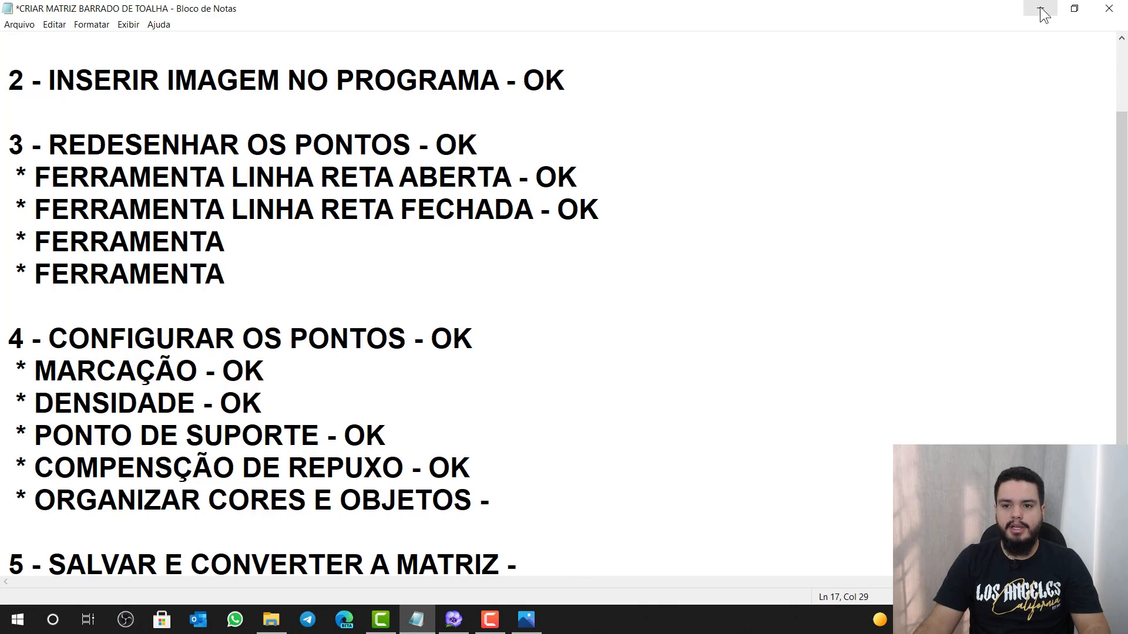
pyautogui.click(1040, 10)
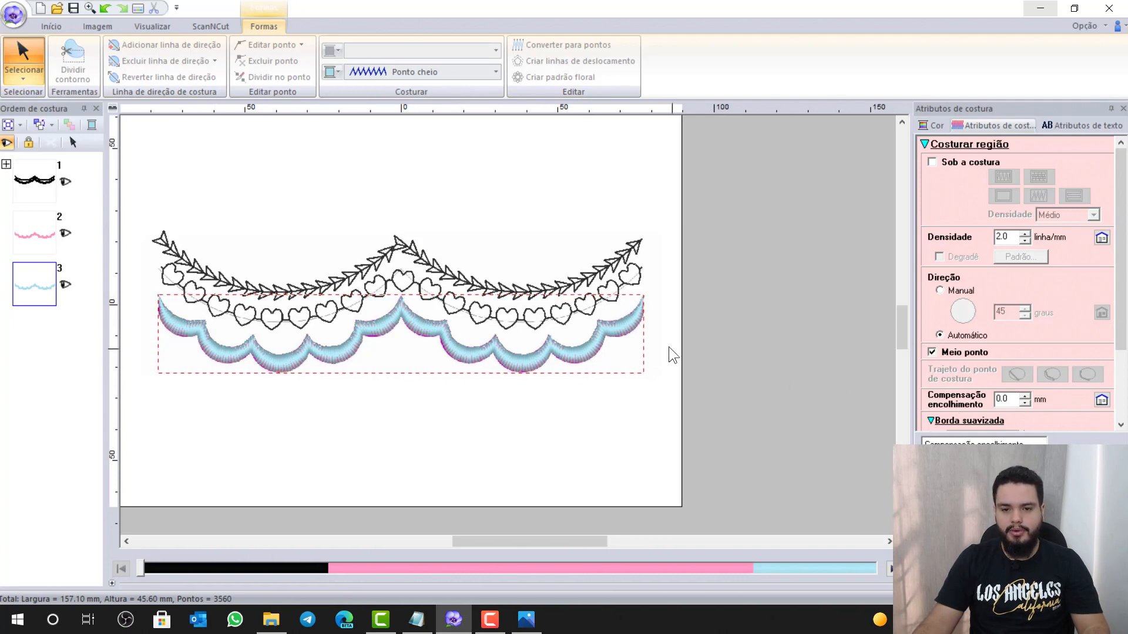
# Select the pink scallop and enter 4.0 as its Compensação encolhimento
pyautogui.click(35, 235)
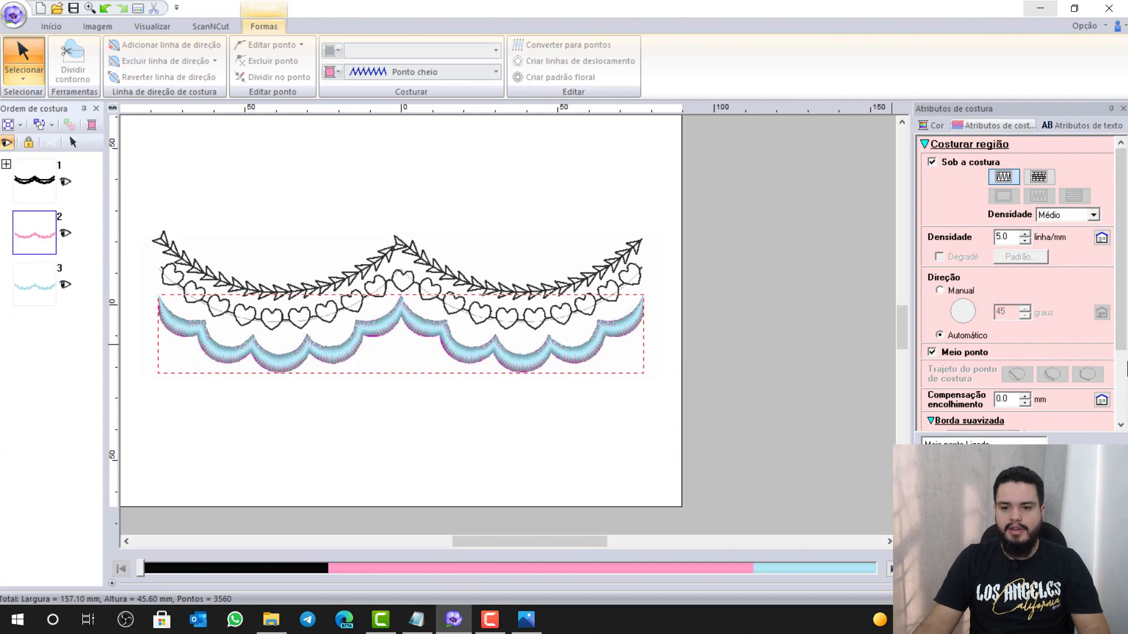
pyautogui.moveTo(1121, 259); pyautogui.dragTo(1121, 325)
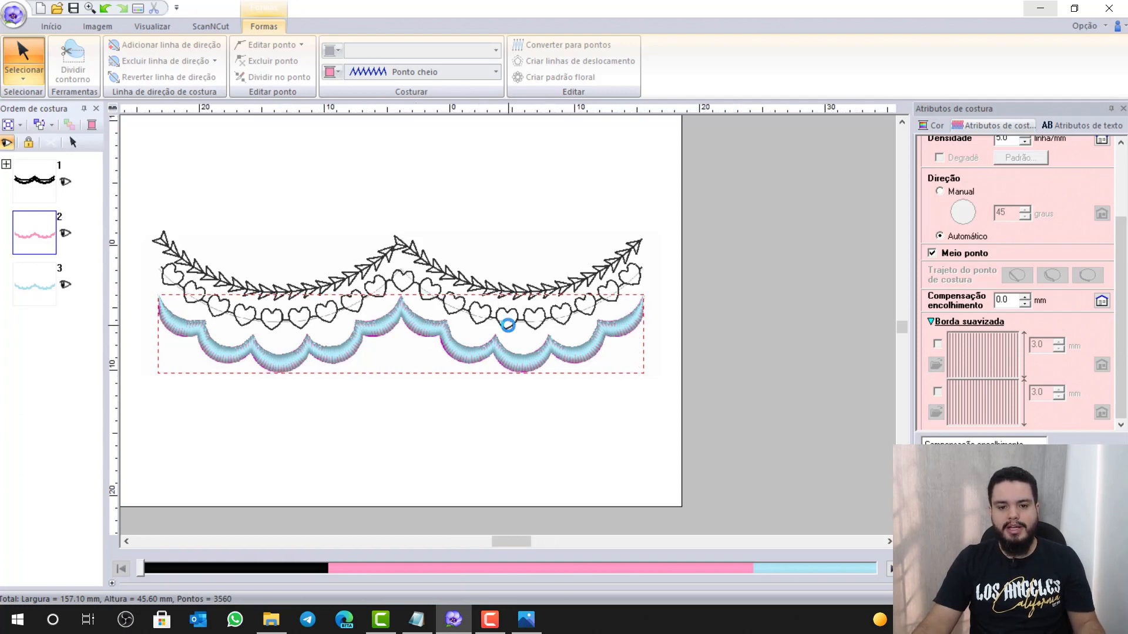
pyautogui.scroll(2, 419, 333)
pyautogui.click(1016, 300)
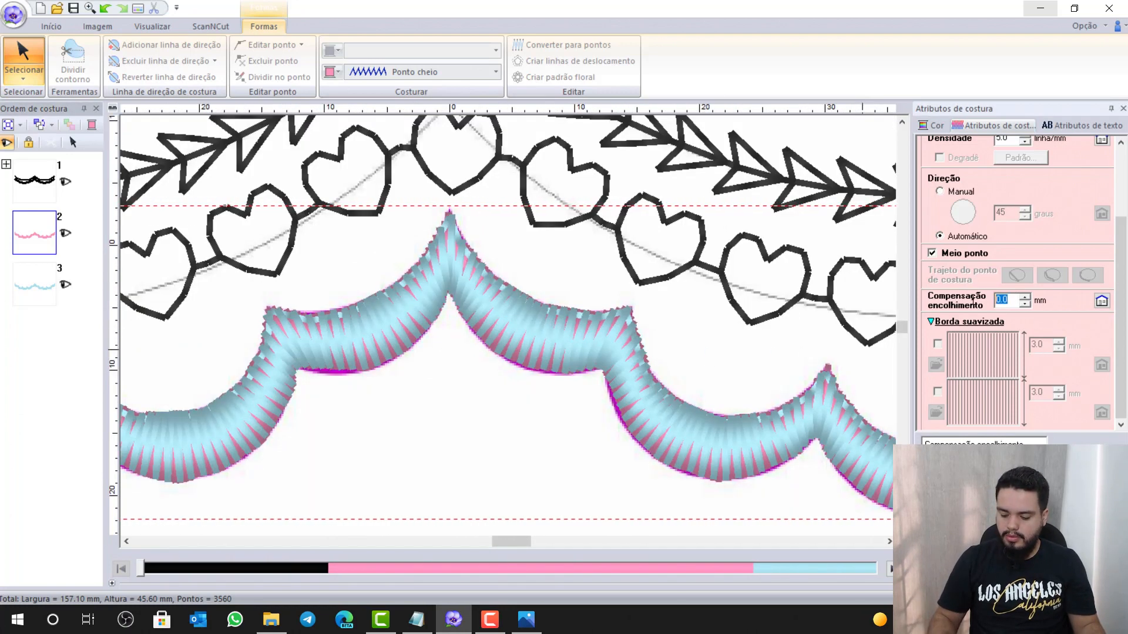
pyautogui.write('4.0')
pyautogui.press('Return')
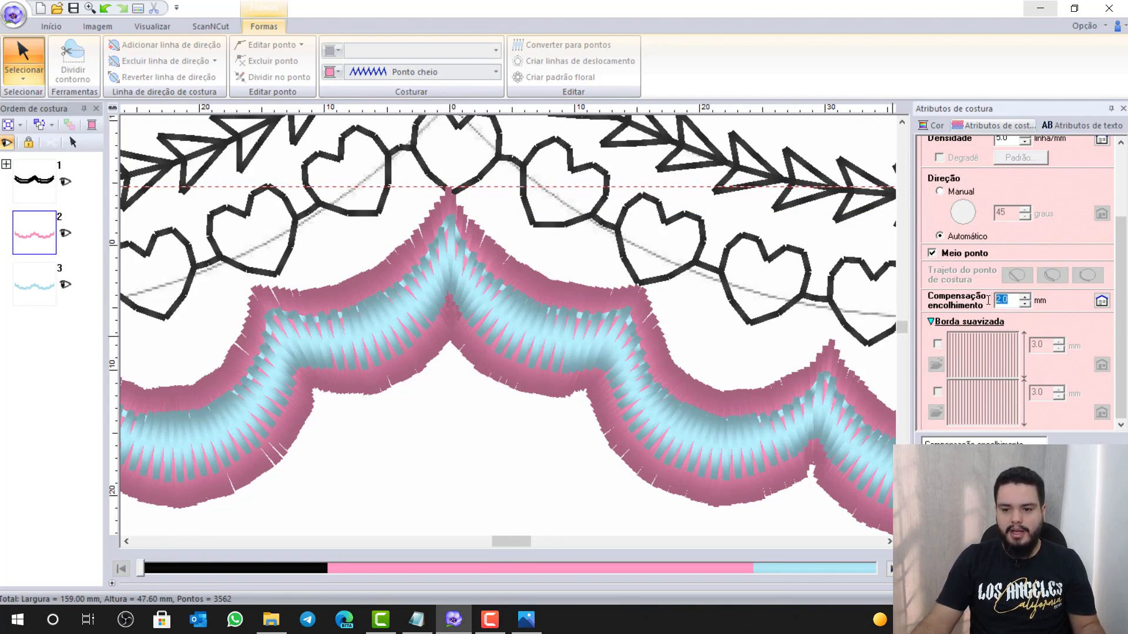
# Correct the scallop's pull compensation to 0.4 mm and bring up the checklist
pyautogui.doubleClick(1011, 298)
pyautogui.write('0.4')
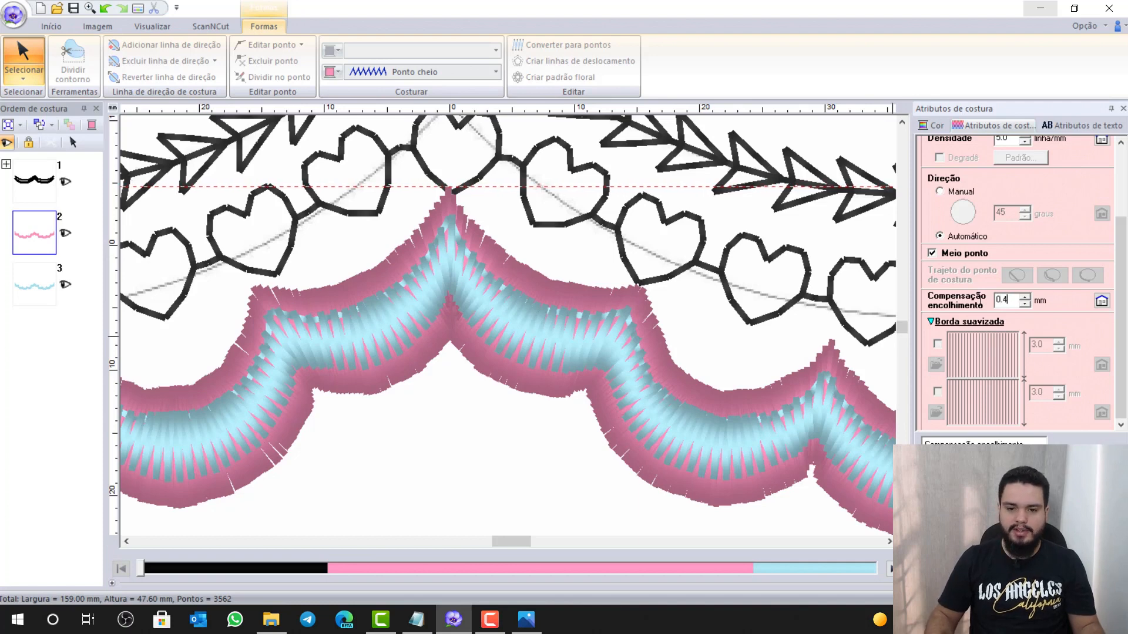
pyautogui.press('Return')
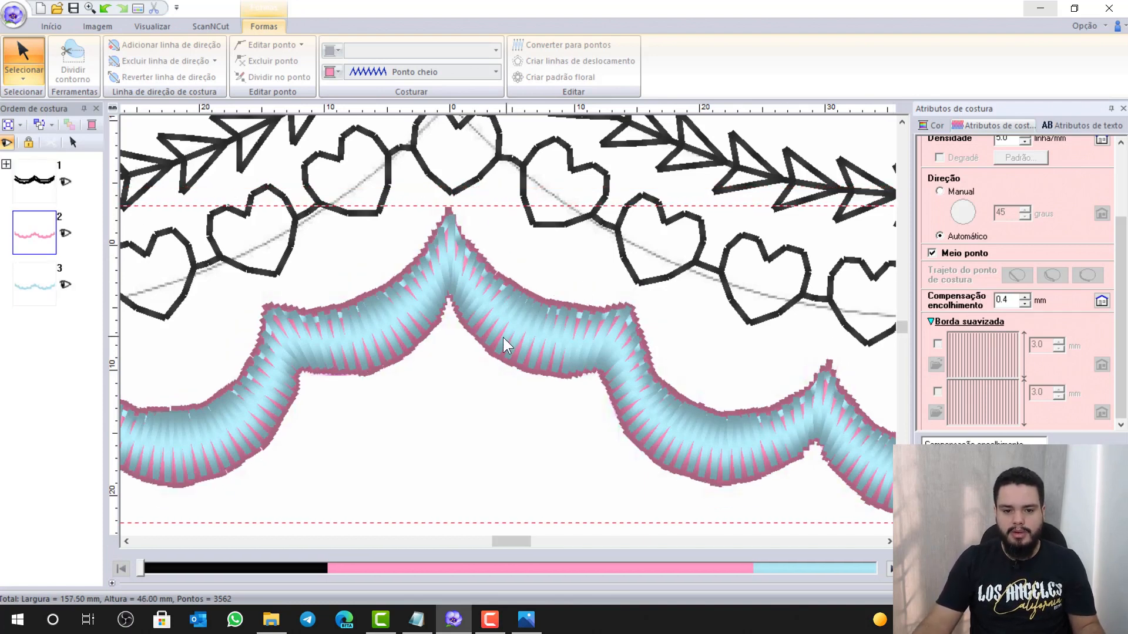
pyautogui.scroll(2, 502, 337)
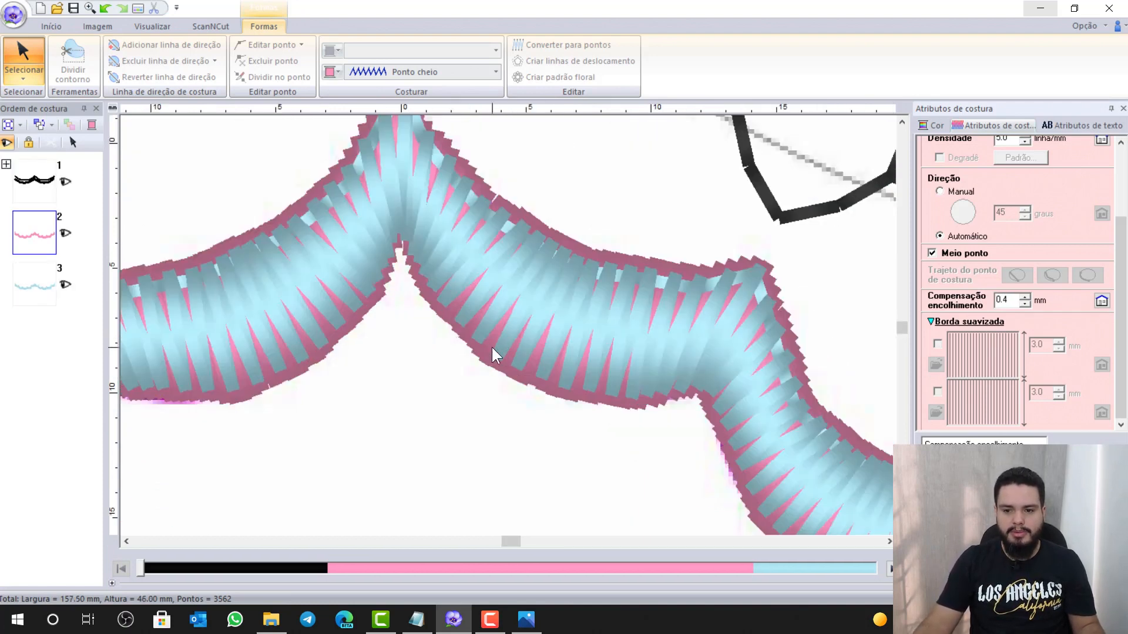
pyautogui.scroll(-3, 491, 346)
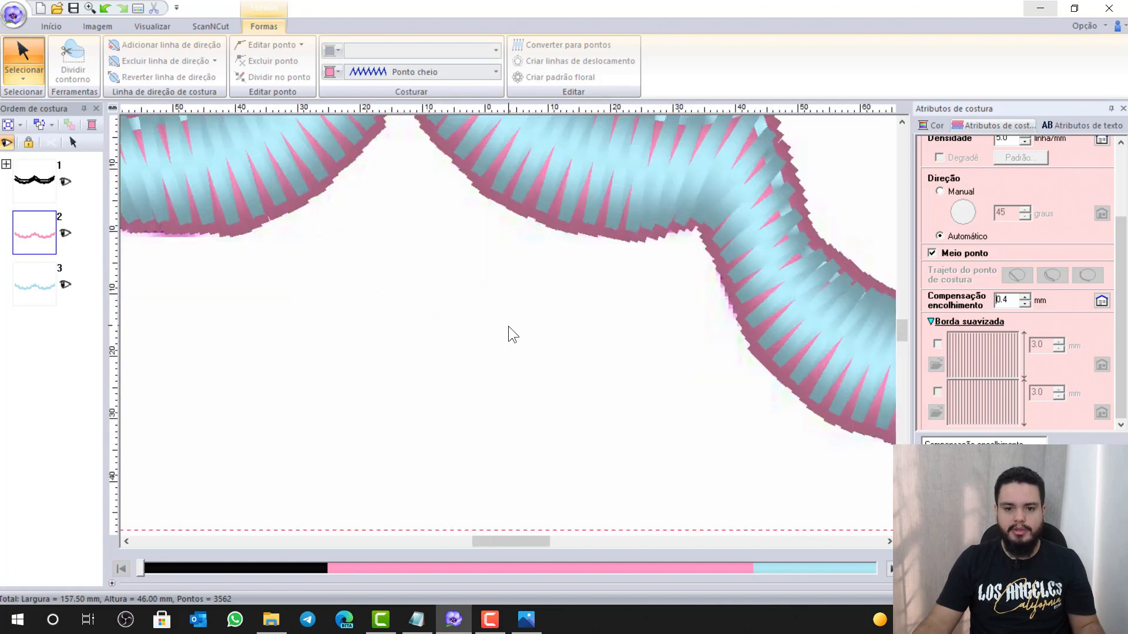
pyautogui.scroll(-5, 509, 329)
pyautogui.click(432, 621)
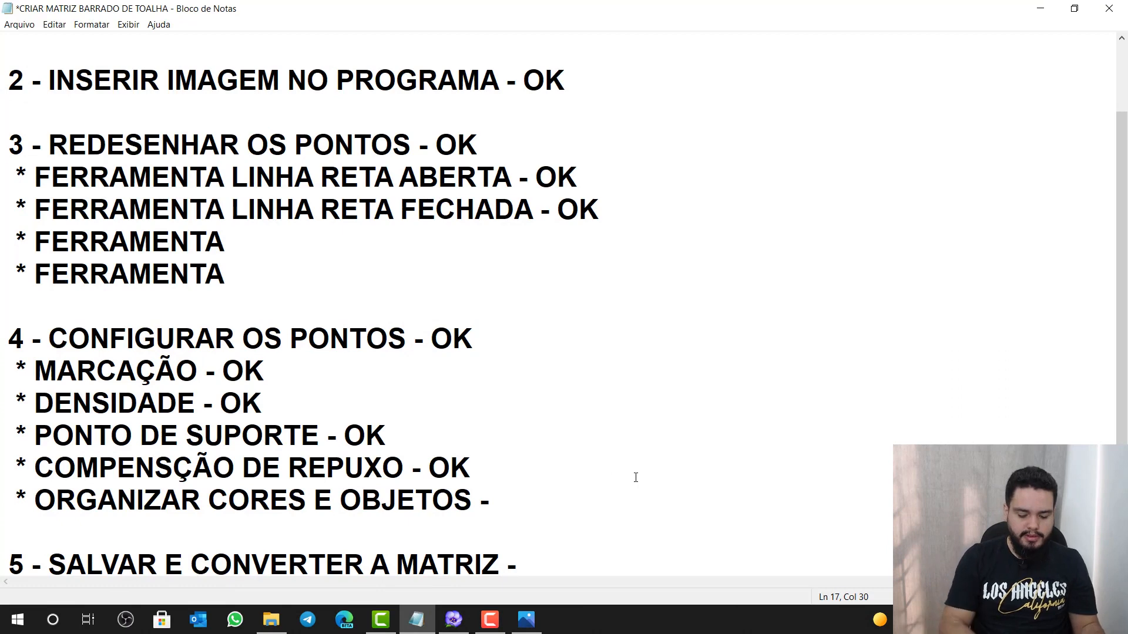
# Note the 5.0 density in the checklist and mark ORGANIZAR CORES E OBJETOS as OK
pyautogui.write('4')
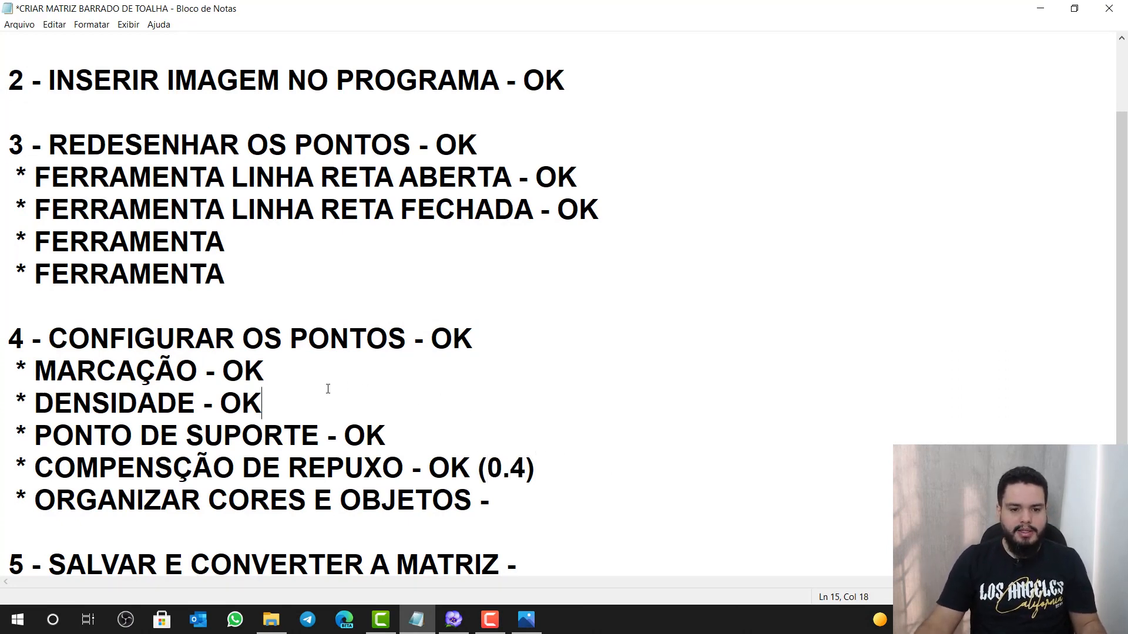
pyautogui.write('(')
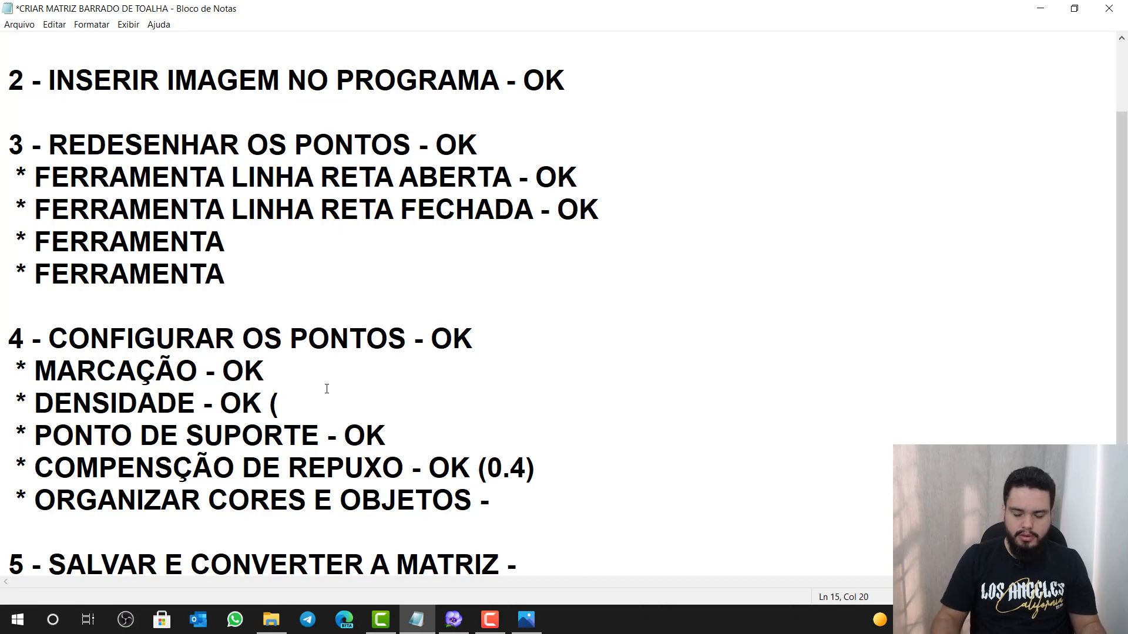
pyautogui.write('5.0')
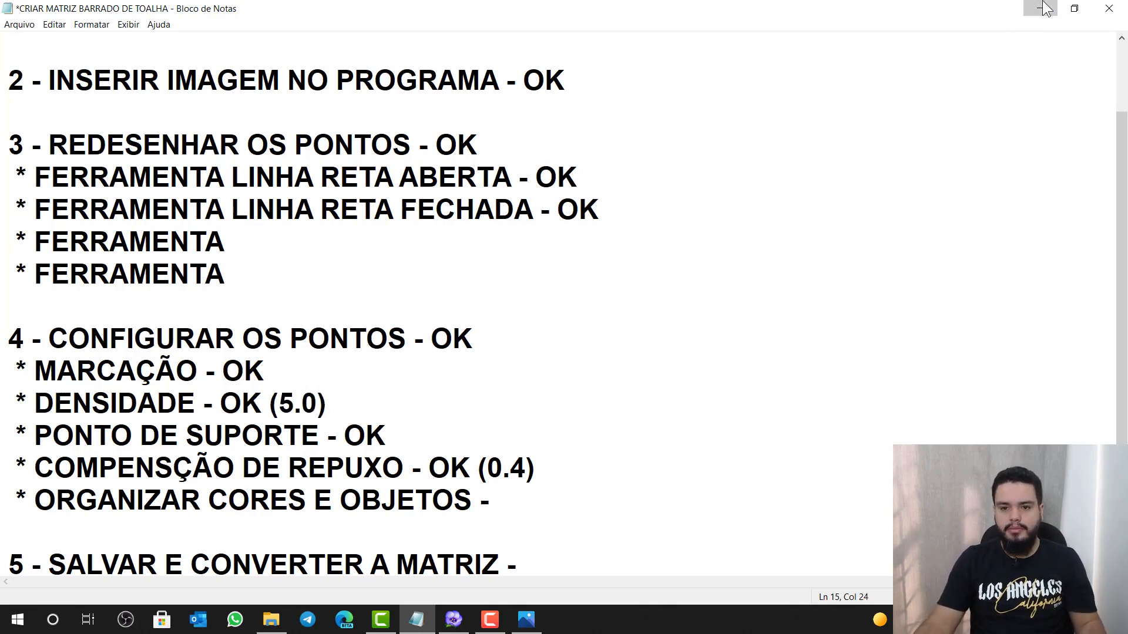
pyautogui.click(1033, 8)
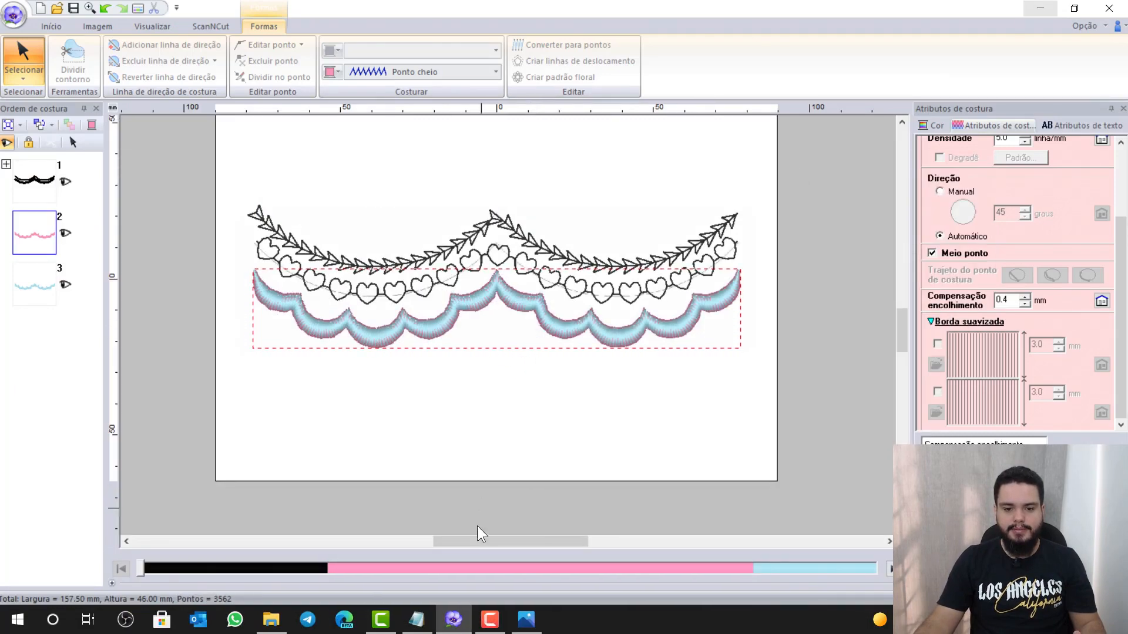
pyautogui.click(417, 620)
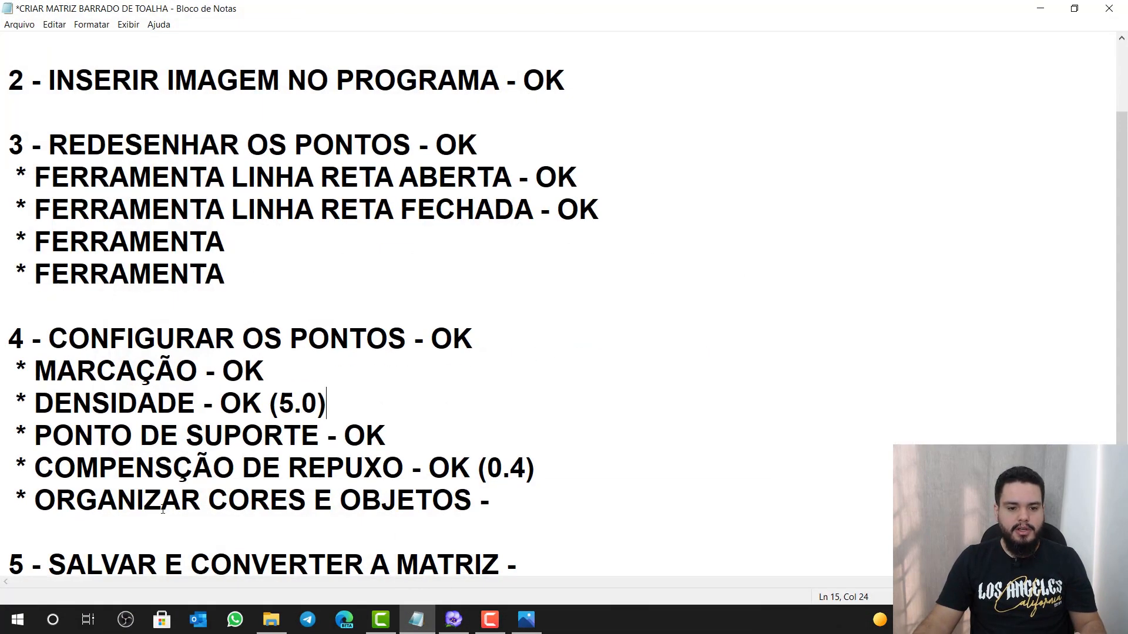
pyautogui.write('OK')
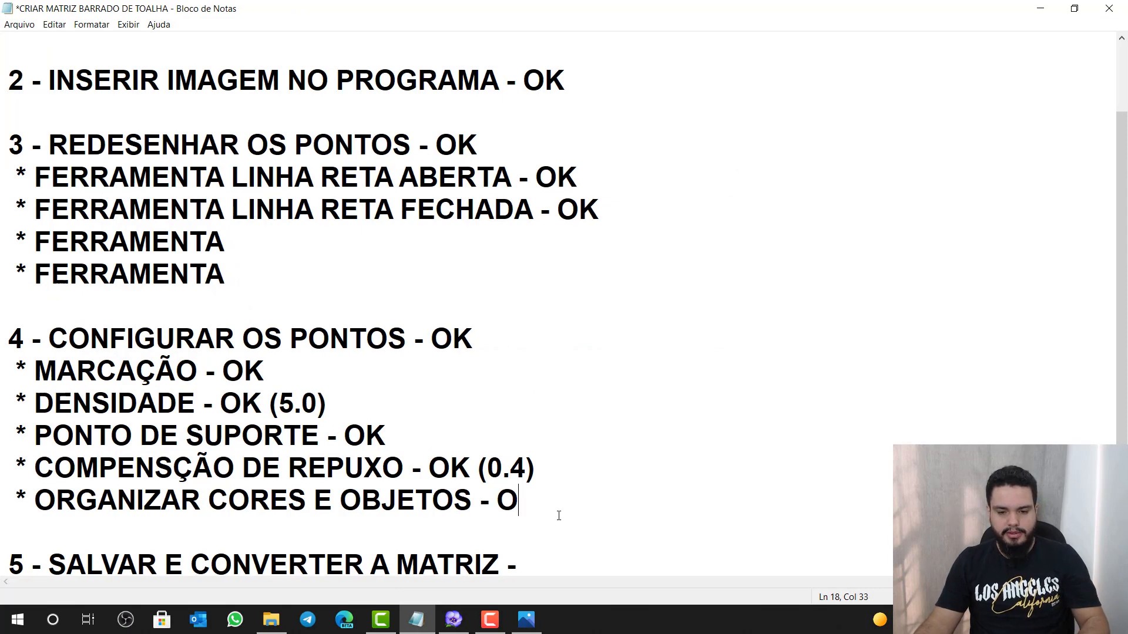
pyautogui.click(1039, 8)
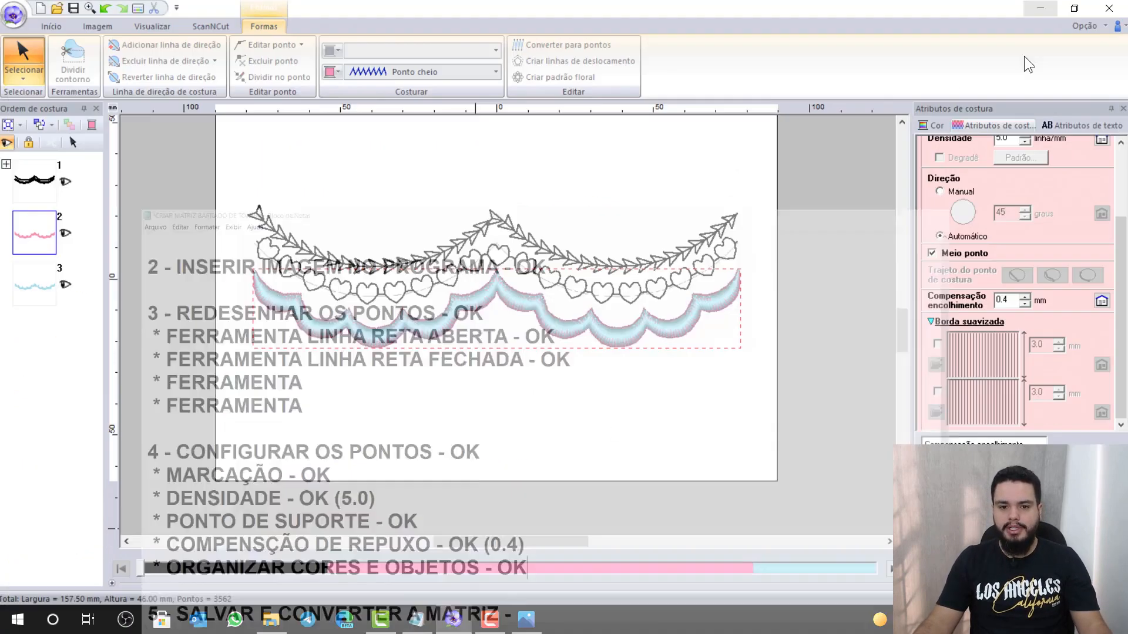
# Recolour the arrow line's thread pink
pyautogui.click(528, 240)
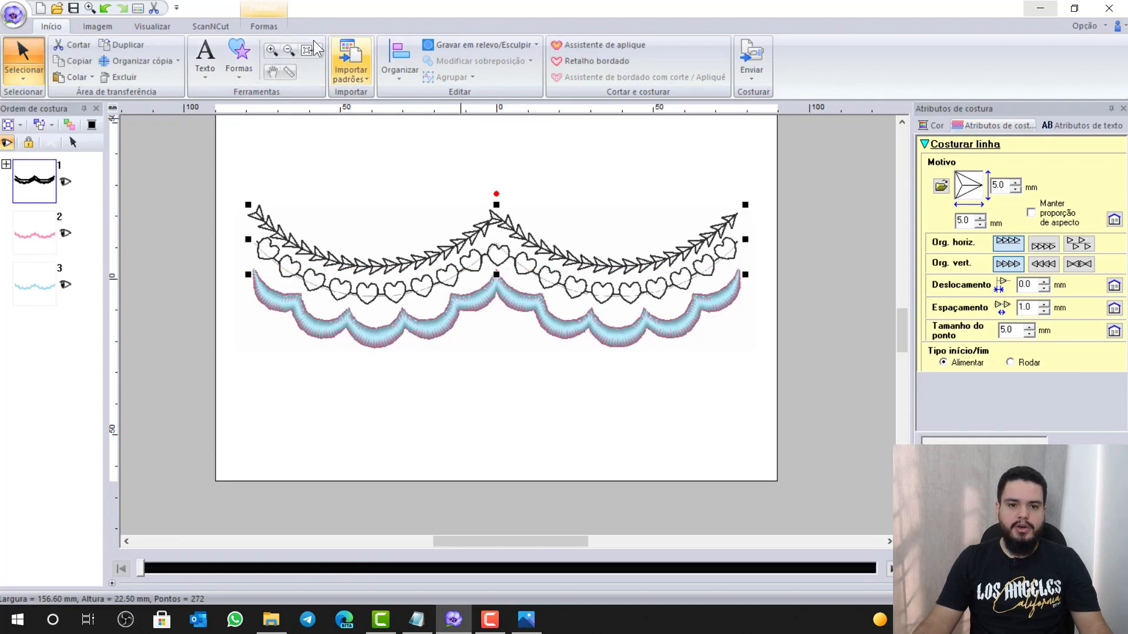
pyautogui.click(258, 26)
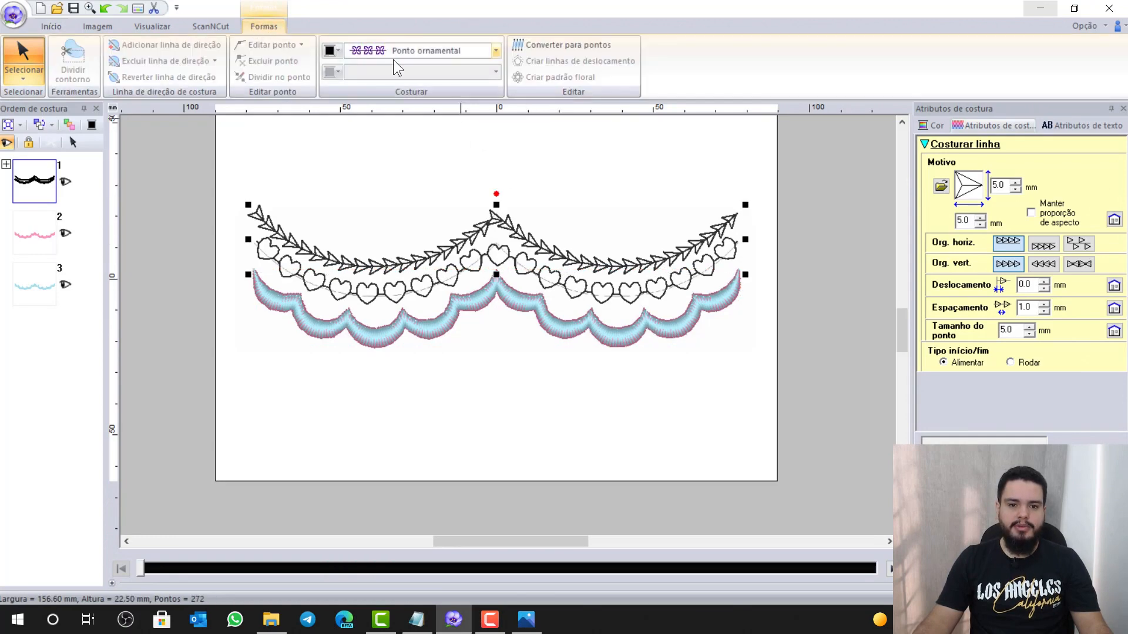
pyautogui.click(331, 52)
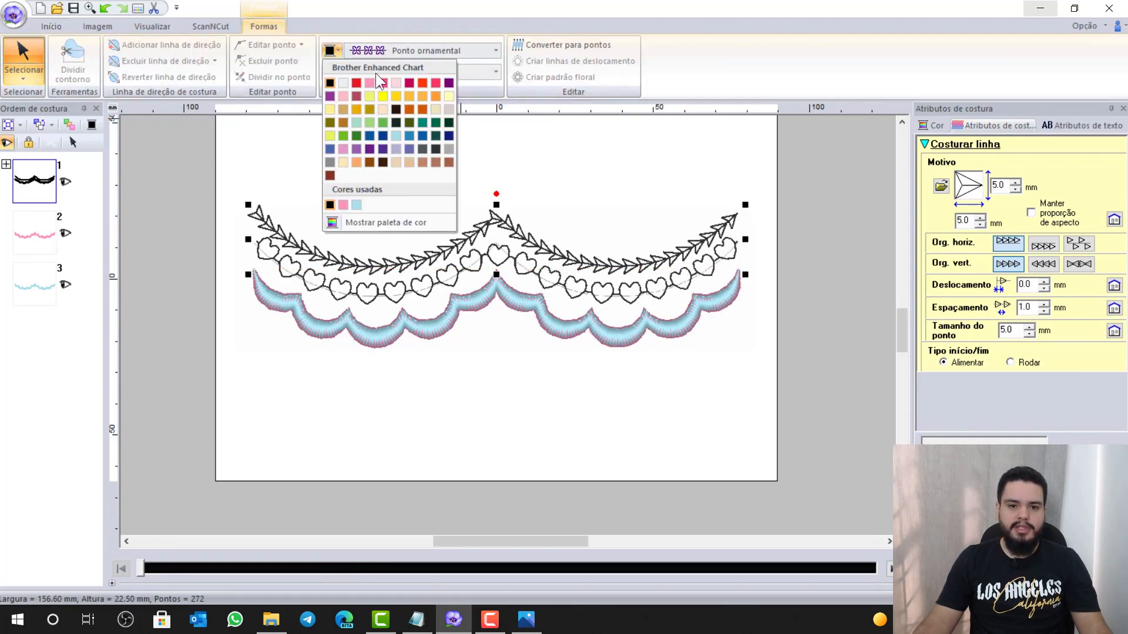
pyautogui.click(343, 205)
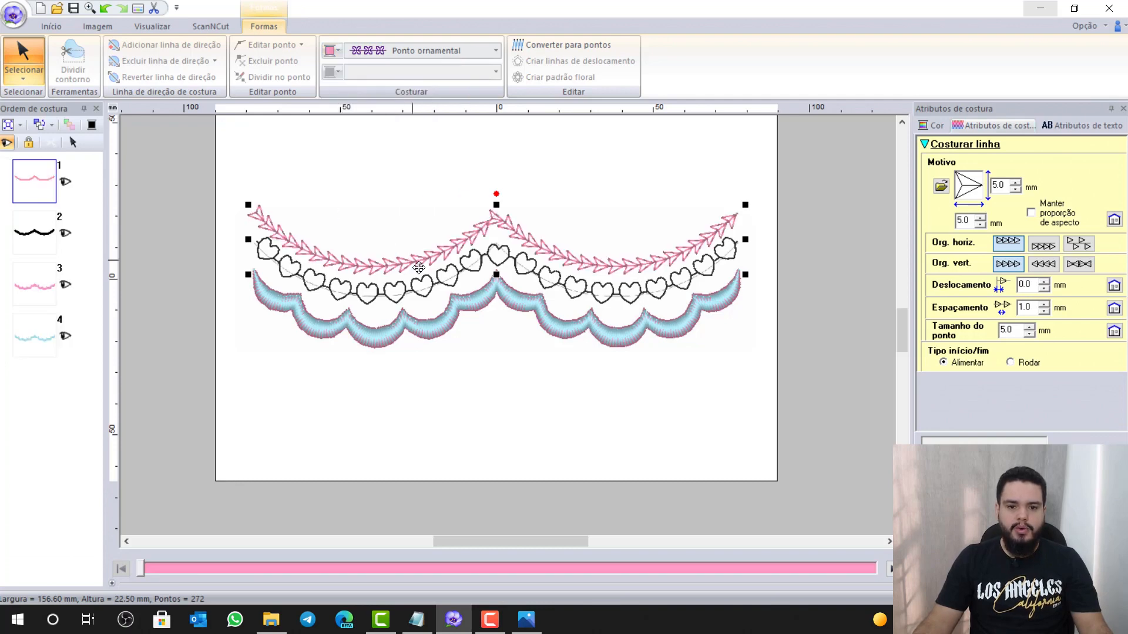
# Recolour the heart line red and move the light-blue scallop to sew first
pyautogui.click(429, 288)
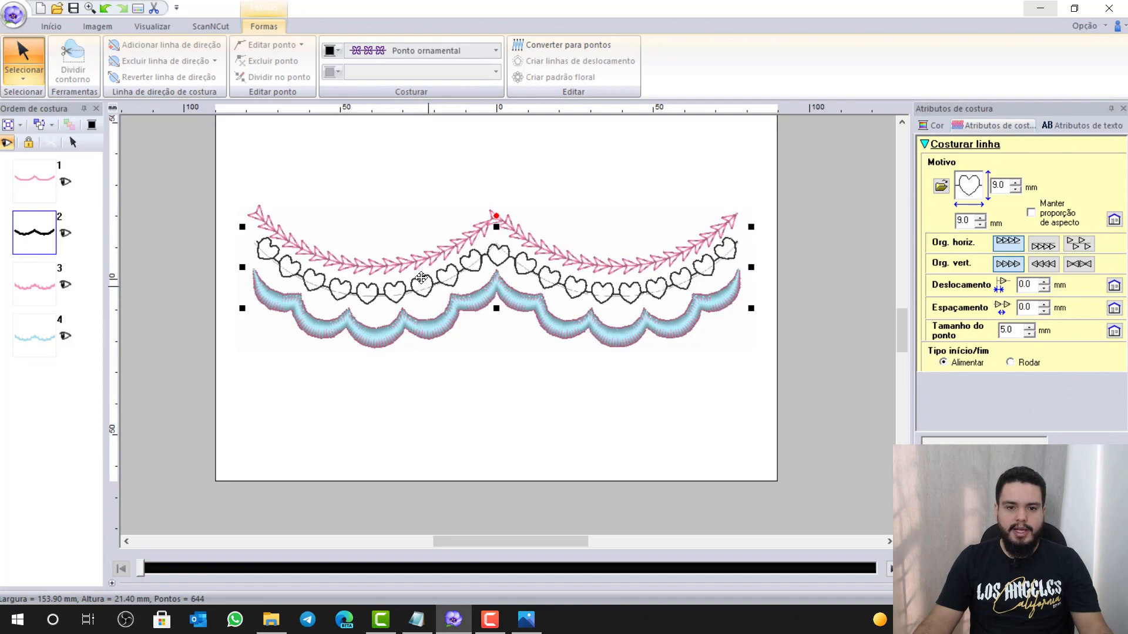
pyautogui.click(339, 52)
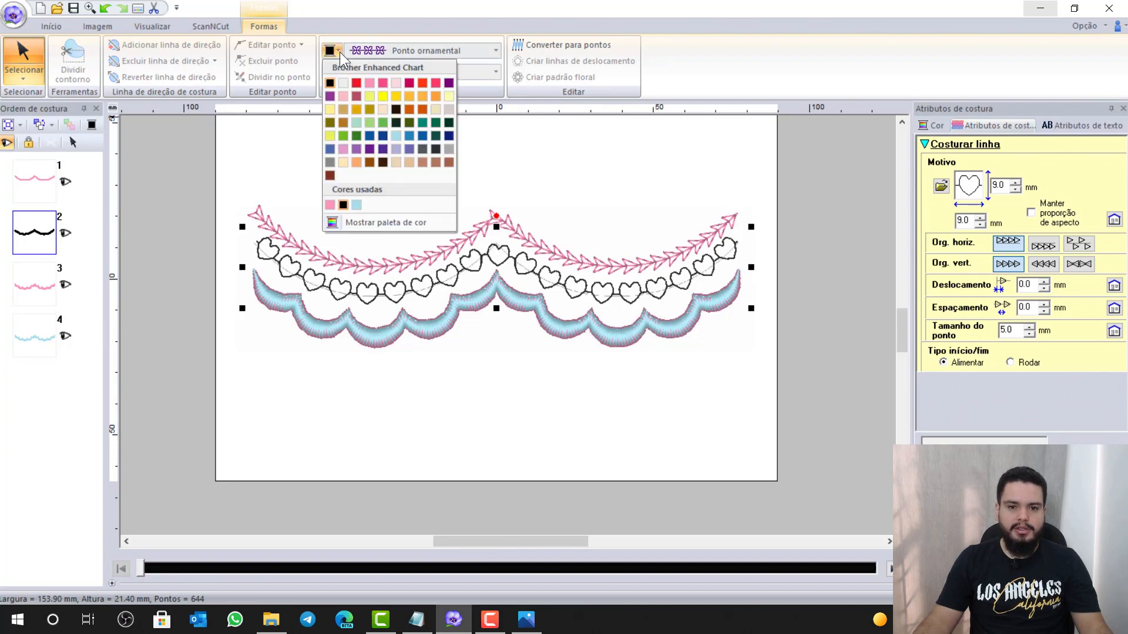
pyautogui.click(438, 81)
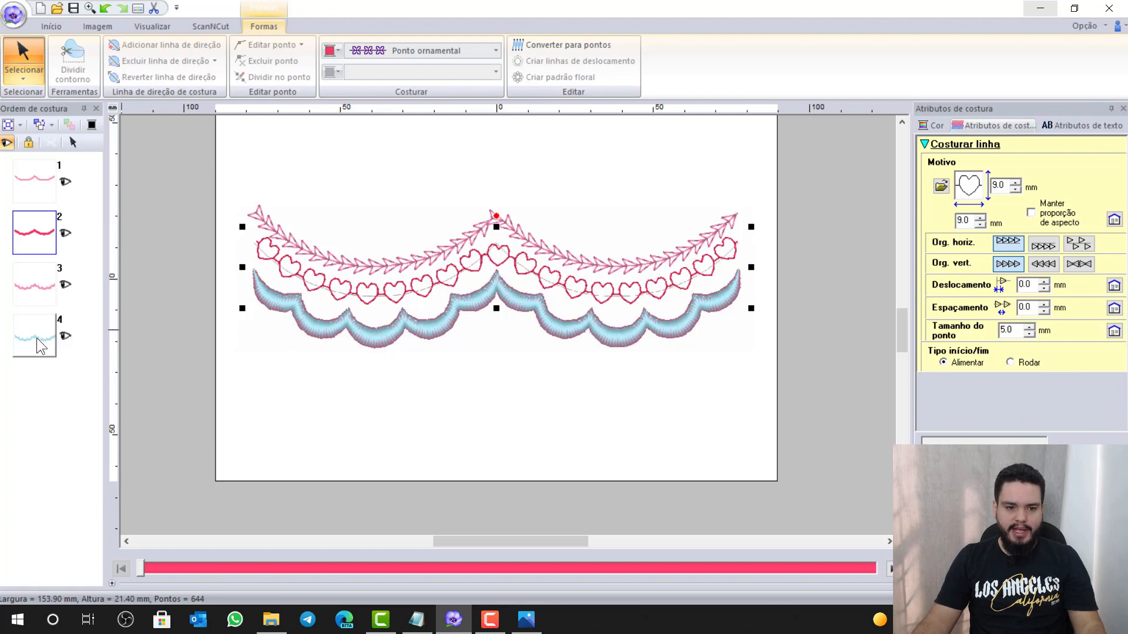
pyautogui.moveTo(36, 337); pyautogui.dragTo(45, 175)
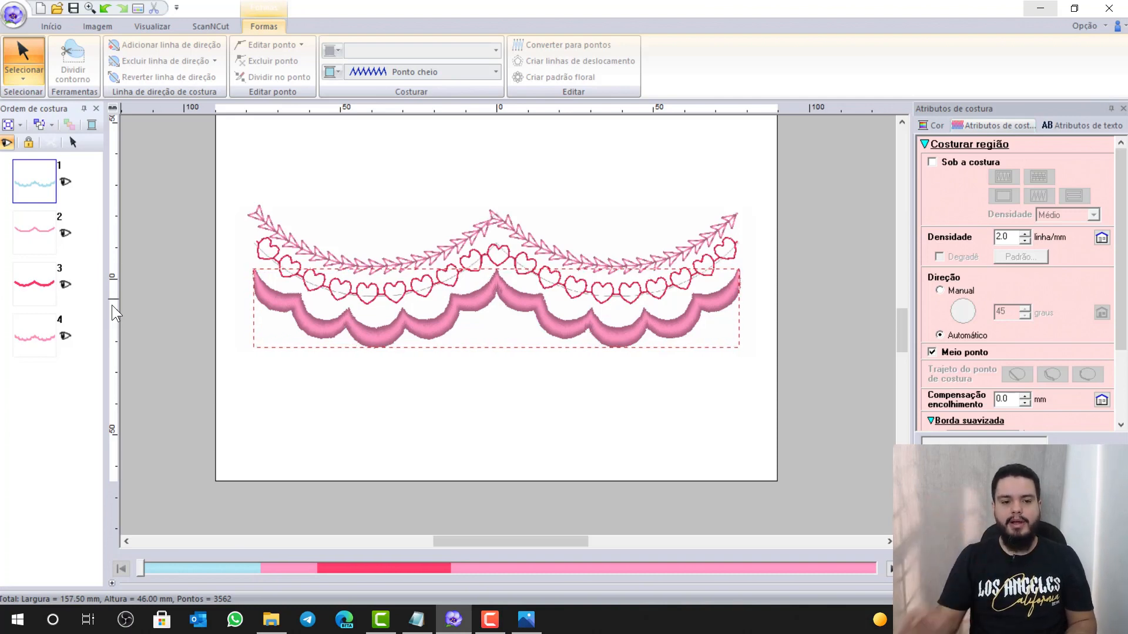
# Place the pink scallop just before the pink arrow line, then check items 2-2 and 3-1
pyautogui.click(45, 328)
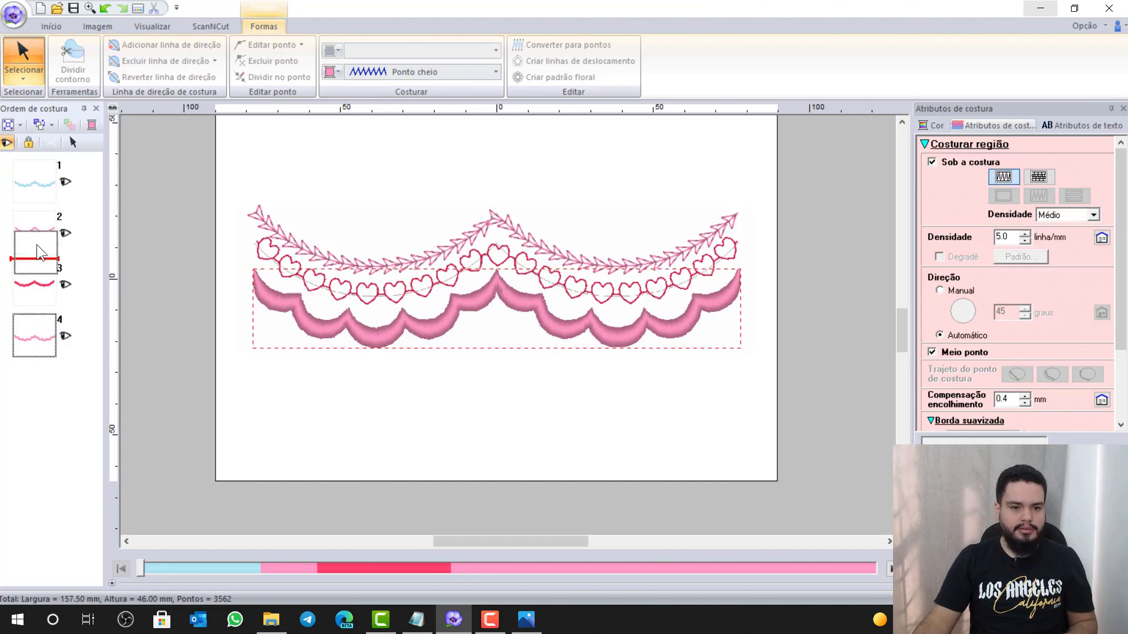
pyautogui.moveTo(37, 224); pyautogui.dragTo(37, 224)
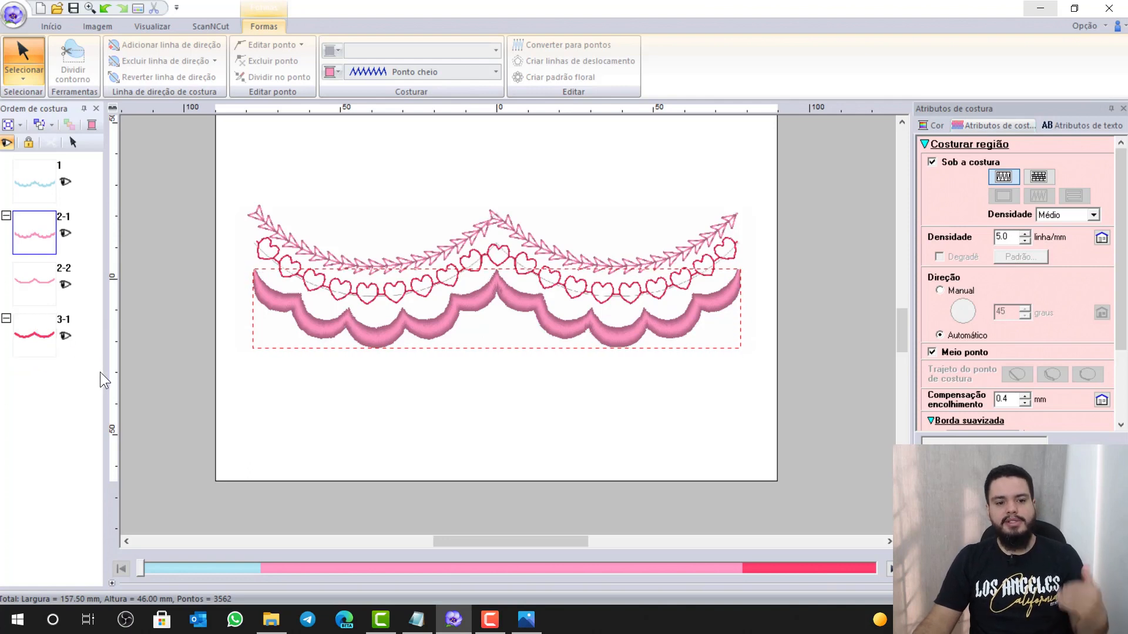
pyautogui.click(48, 293)
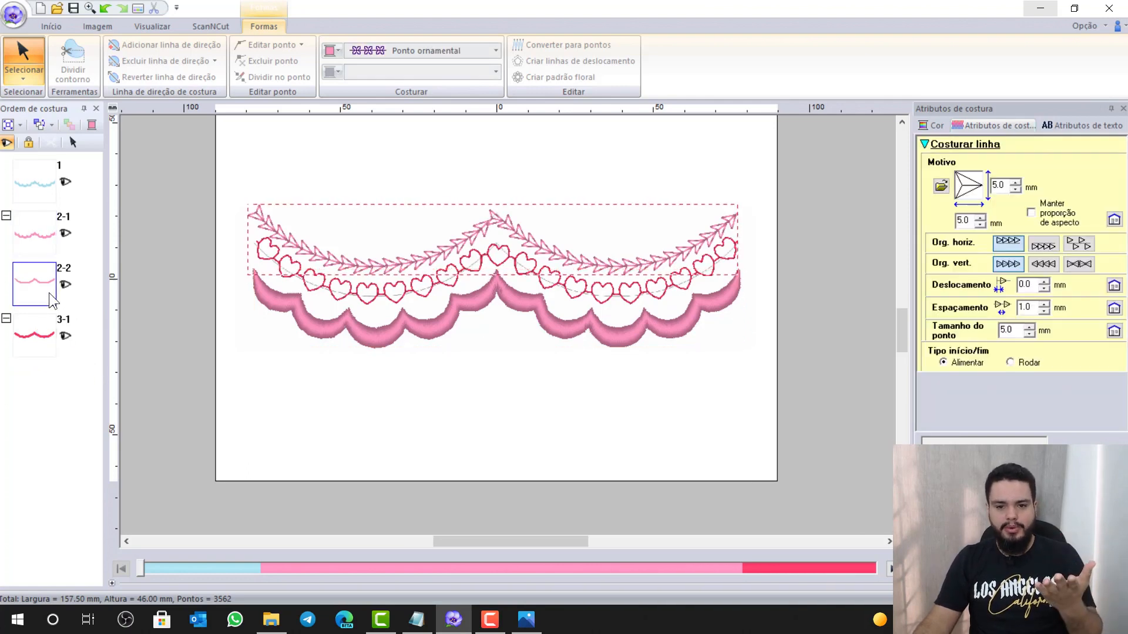
pyautogui.click(34, 331)
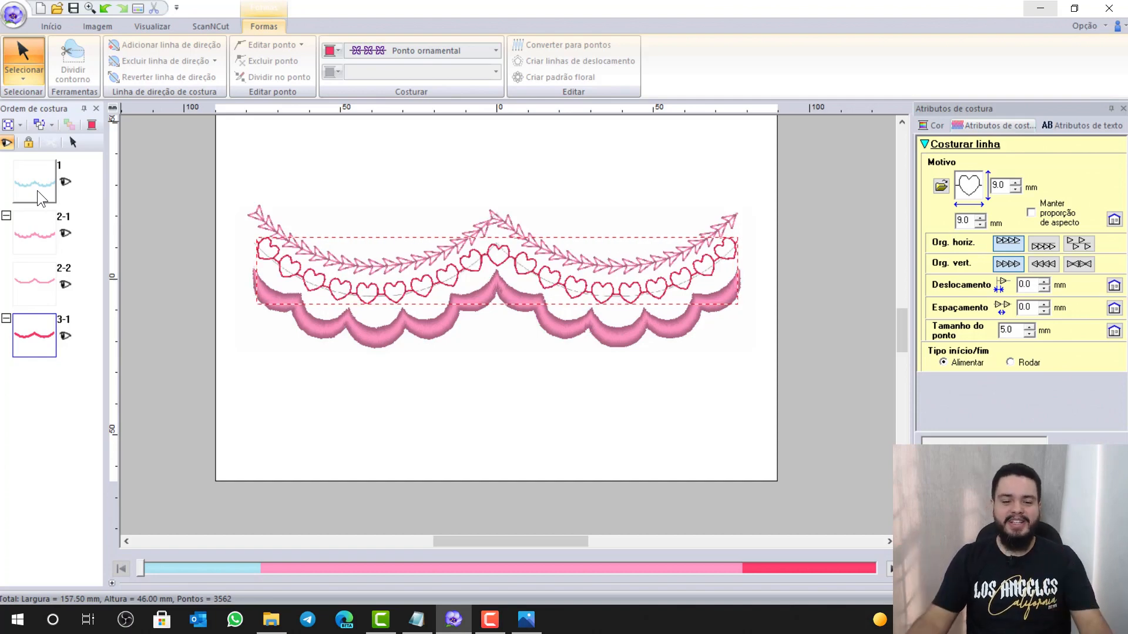
# Mark '5 - SALVAR E CONVERTER A MATRIZ' and 'TAMANHO = 155 MM LARGURA' as OK
pyautogui.click(411, 195)
pyautogui.click(417, 621)
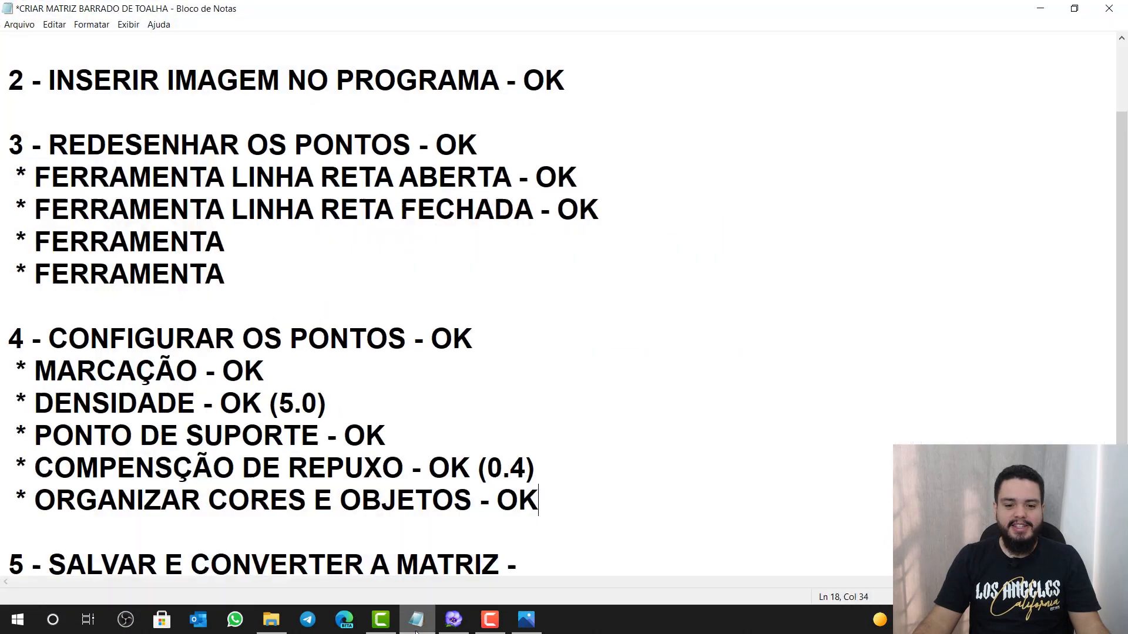
pyautogui.scroll(-2, 553, 515)
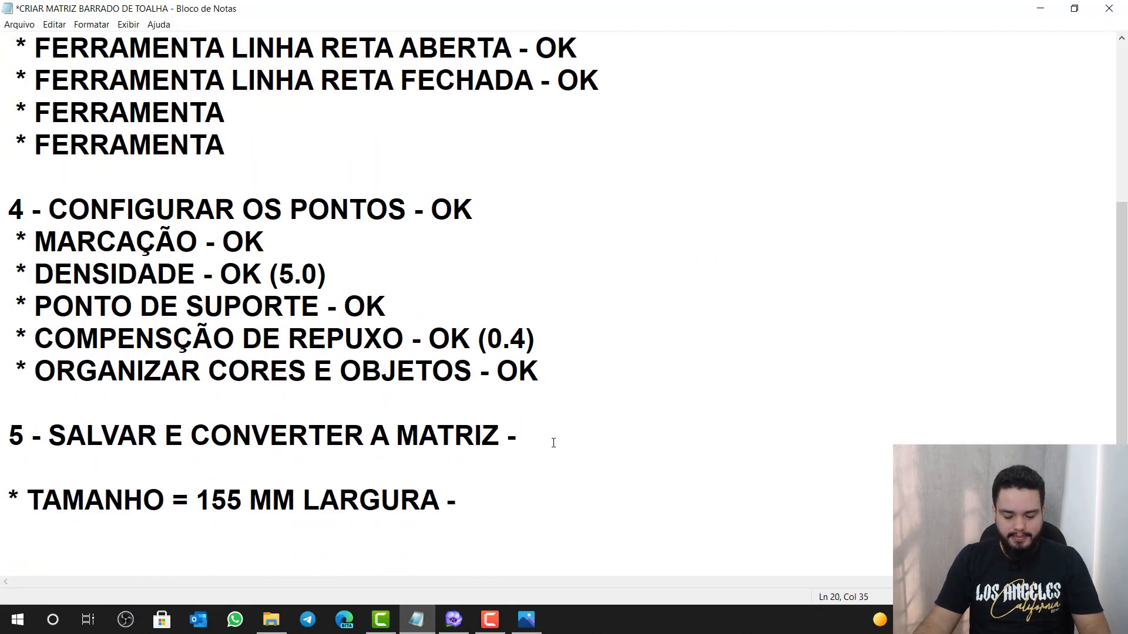
pyautogui.write('OK')
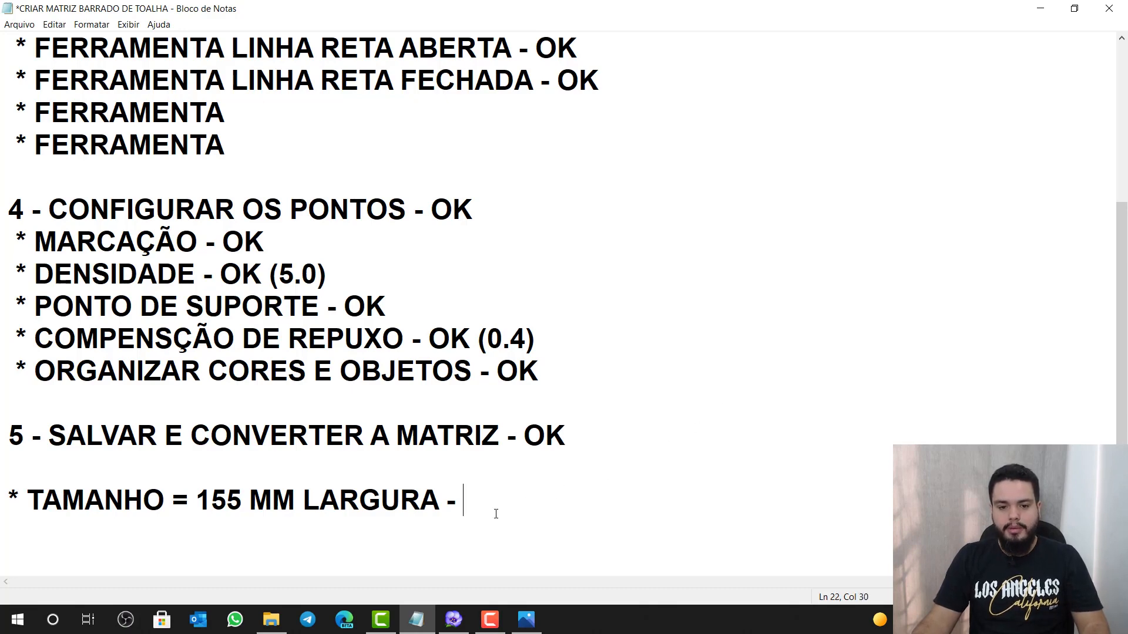
pyautogui.write('OK')
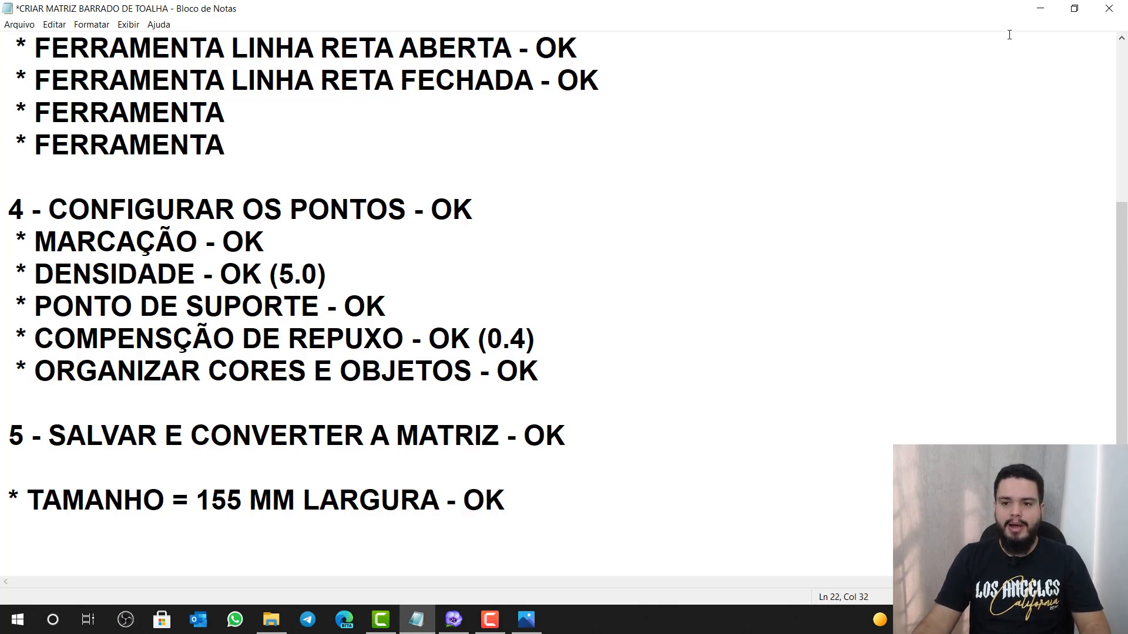
pyautogui.click(1041, 12)
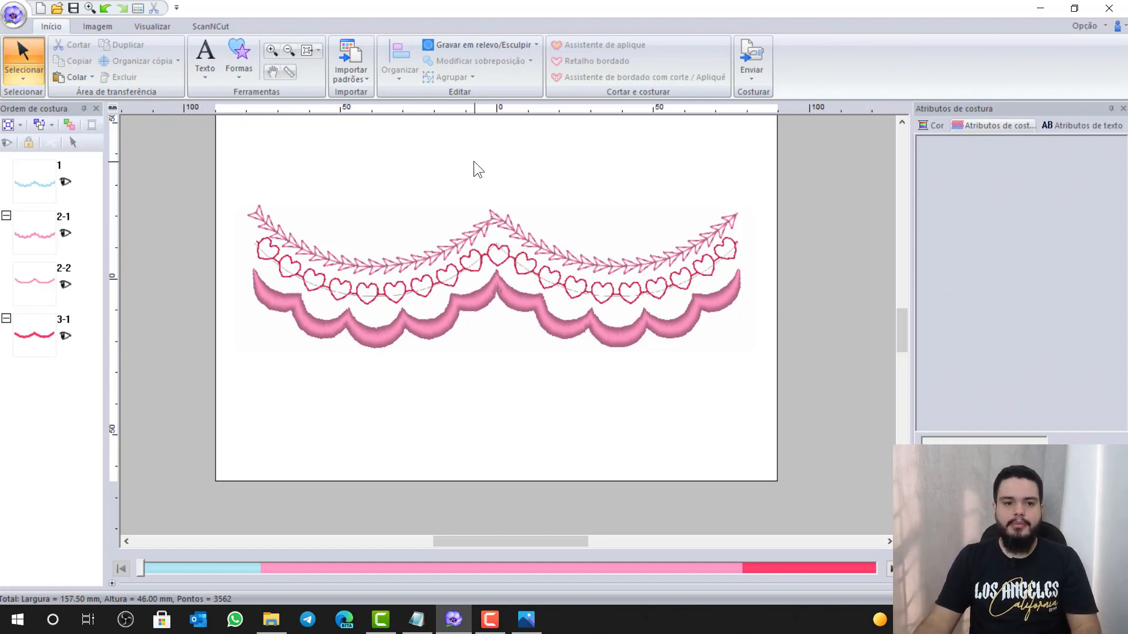
# Delete the background reference image via Imagem > Excluir and select the entire border design
pyautogui.click(99, 22)
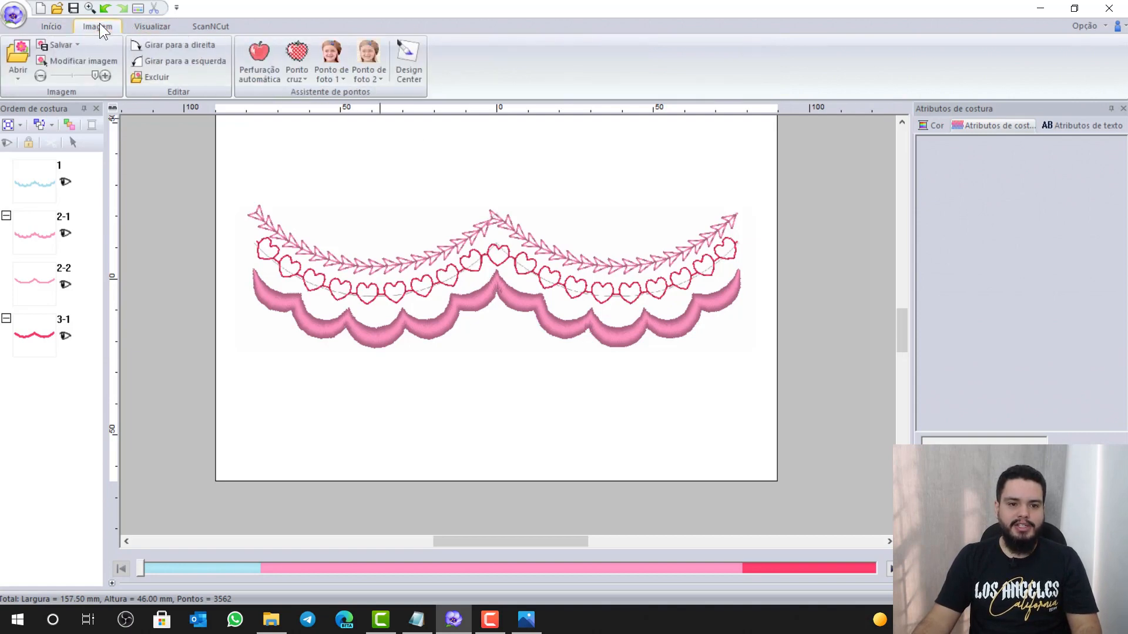
pyautogui.click(147, 78)
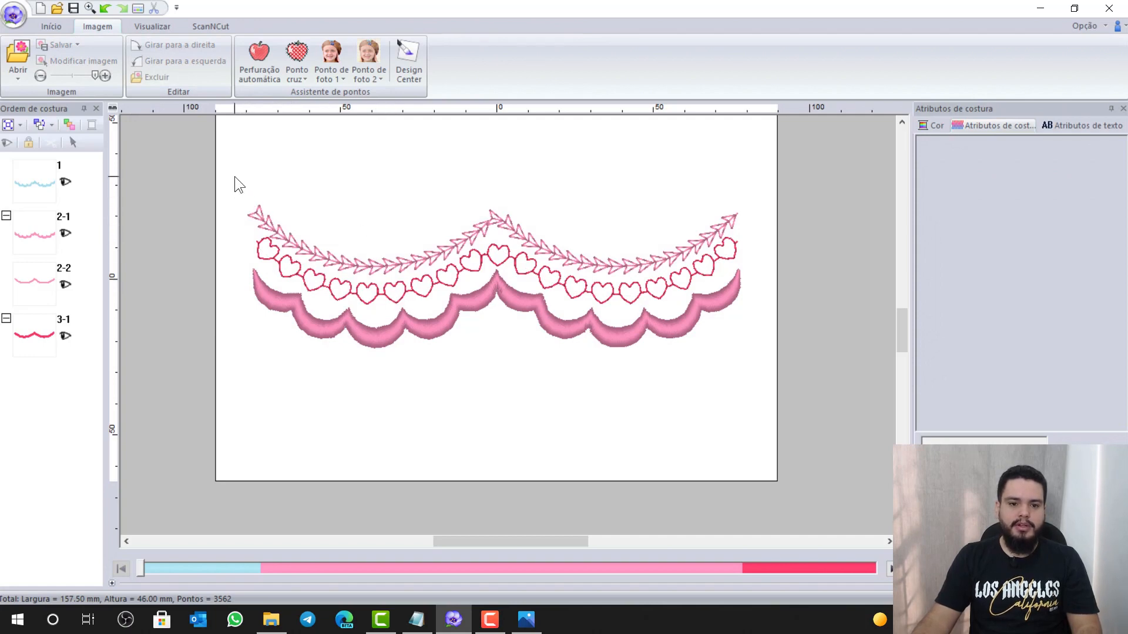
pyautogui.moveTo(234, 176); pyautogui.dragTo(760, 383)
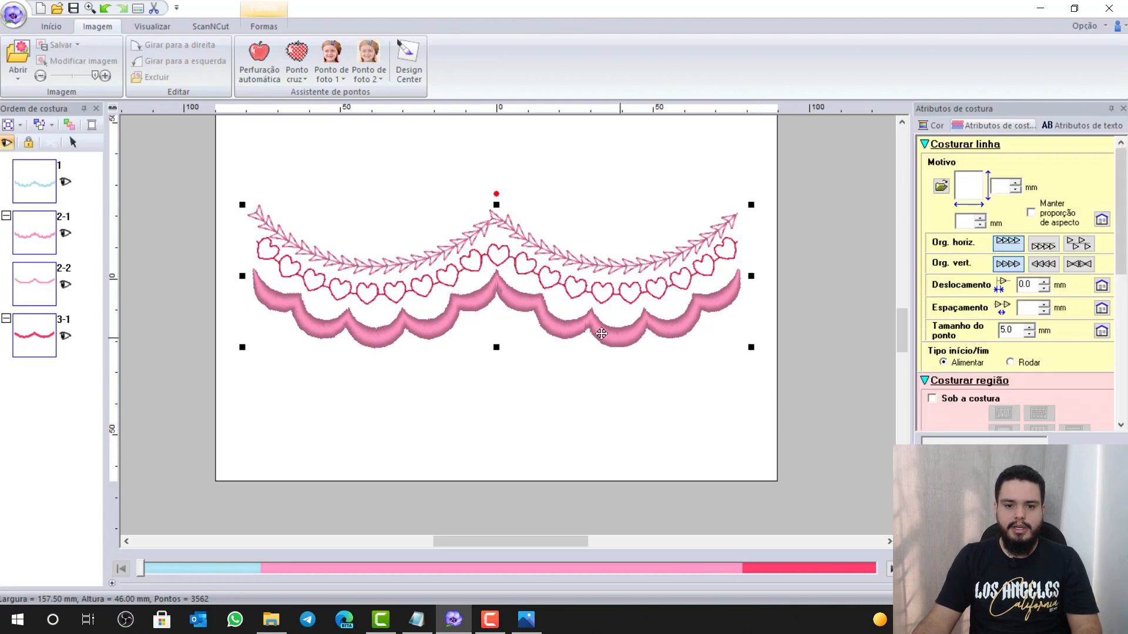
# Use Ajuste numérico > Dimensionar to set the border's width to 155 mm, previewing before applying
pyautogui.rightClick(512, 300)
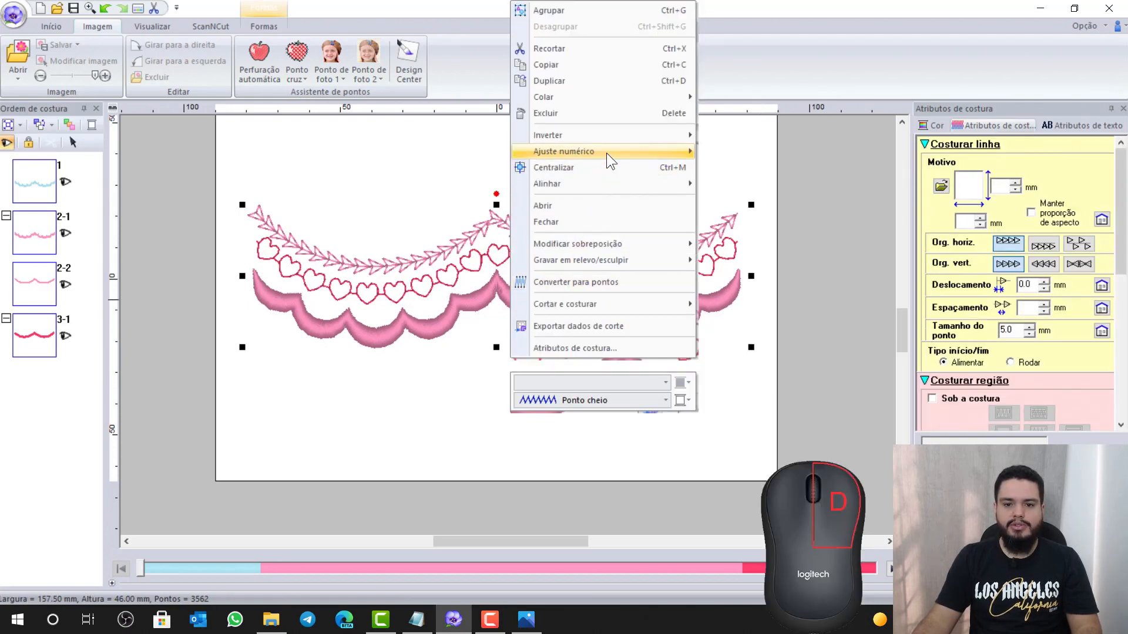
pyautogui.moveTo(639, 150)
pyautogui.click(734, 152)
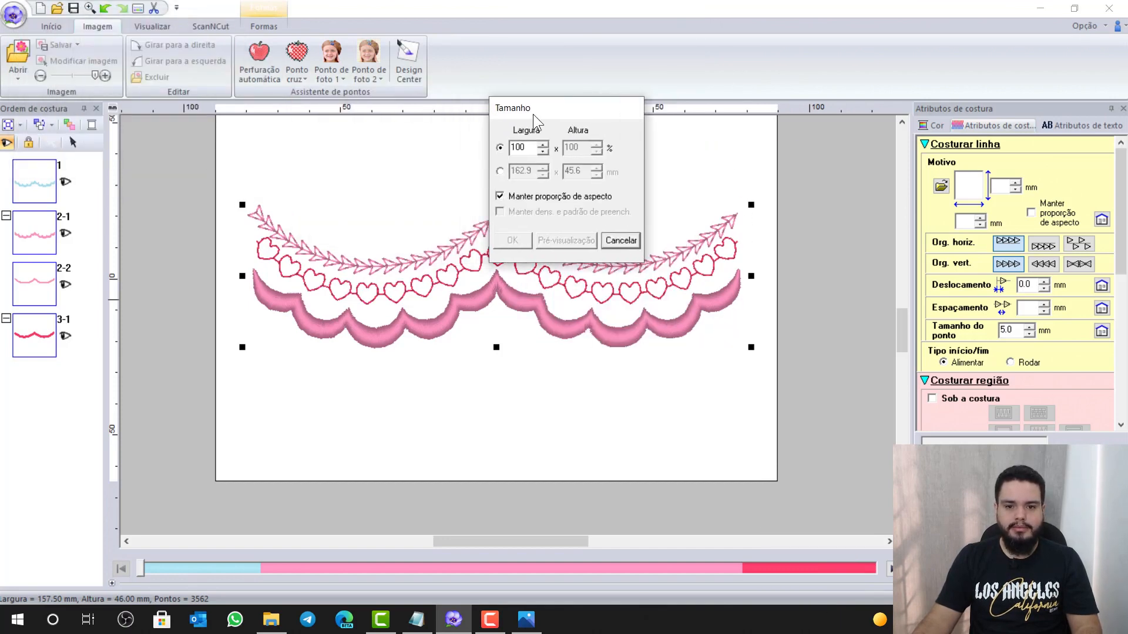
pyautogui.click(499, 171)
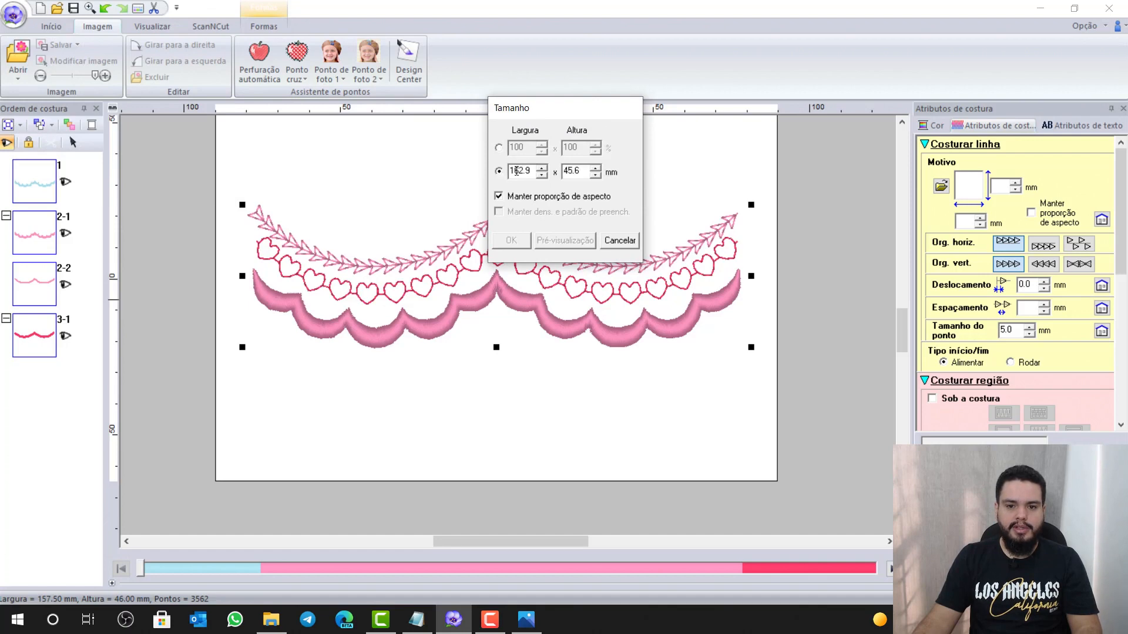
pyautogui.moveTo(532, 171); pyautogui.dragTo(498, 166)
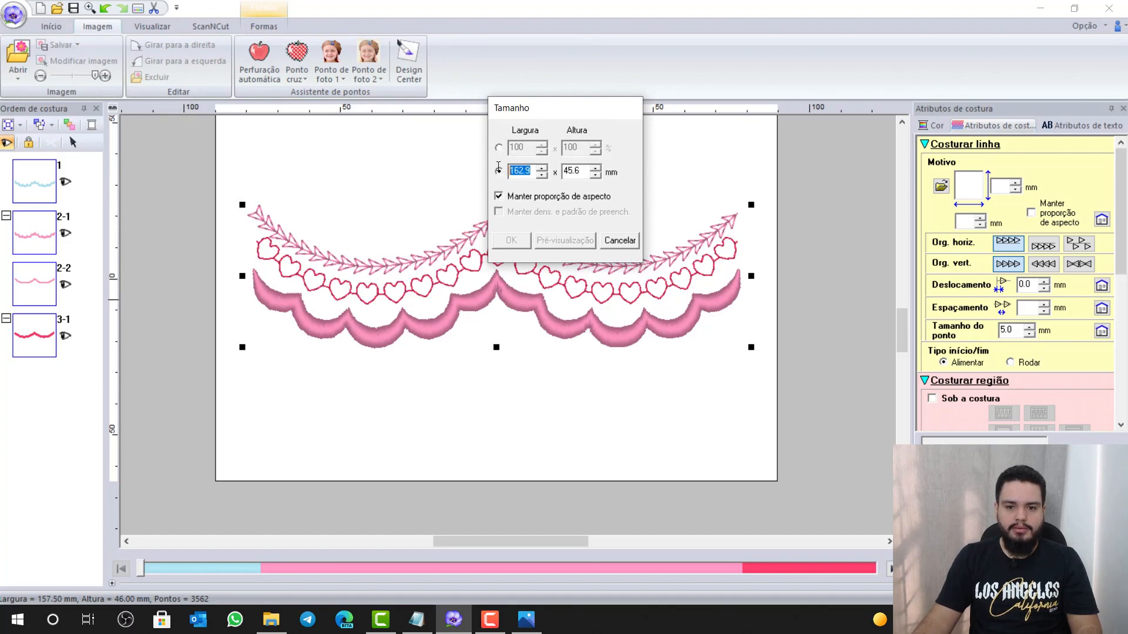
pyautogui.write('155')
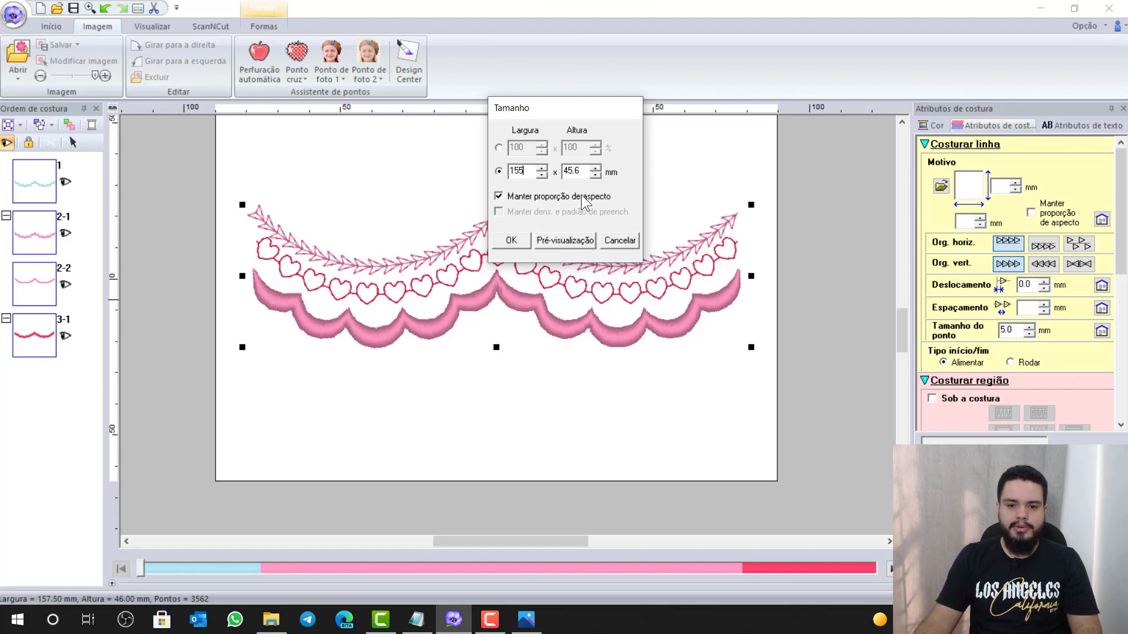
pyautogui.click(563, 240)
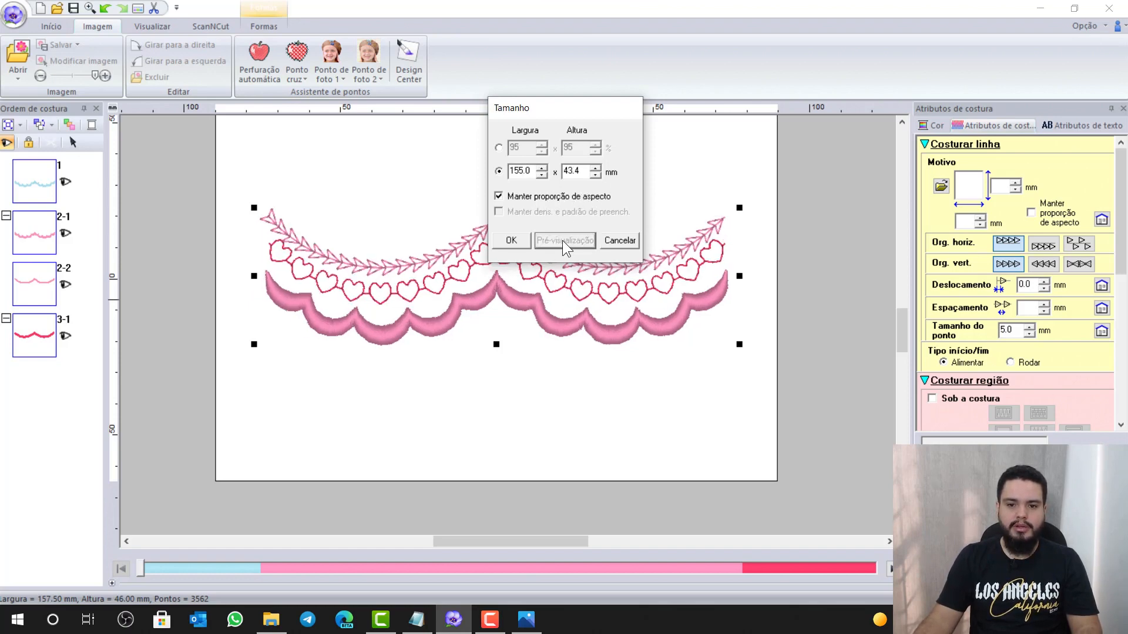
pyautogui.click(513, 240)
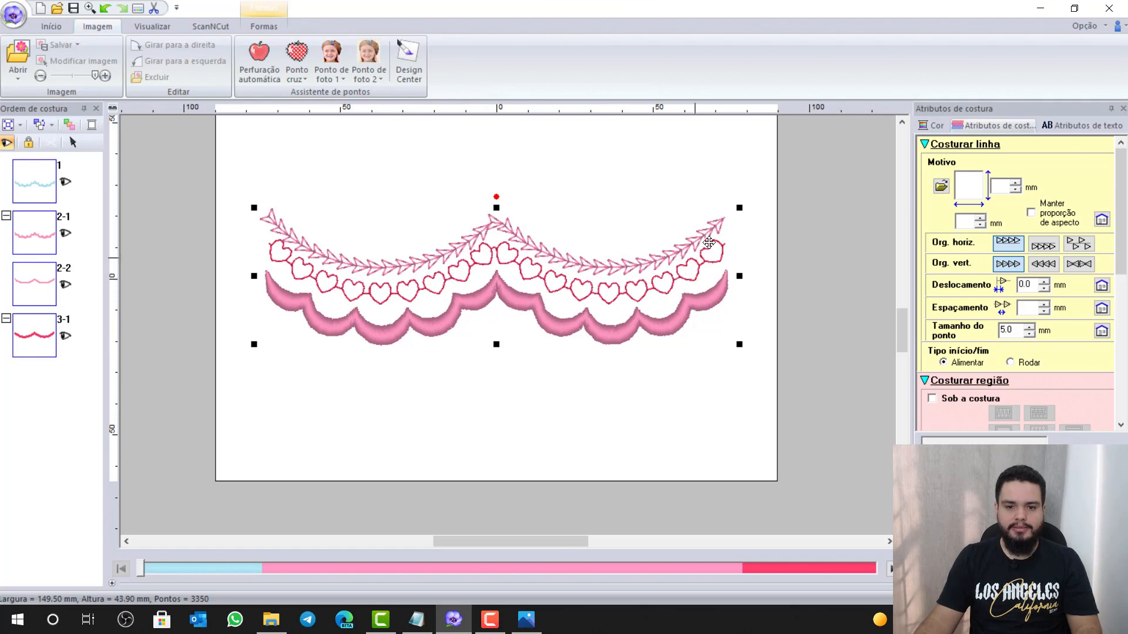
pyautogui.click(750, 161)
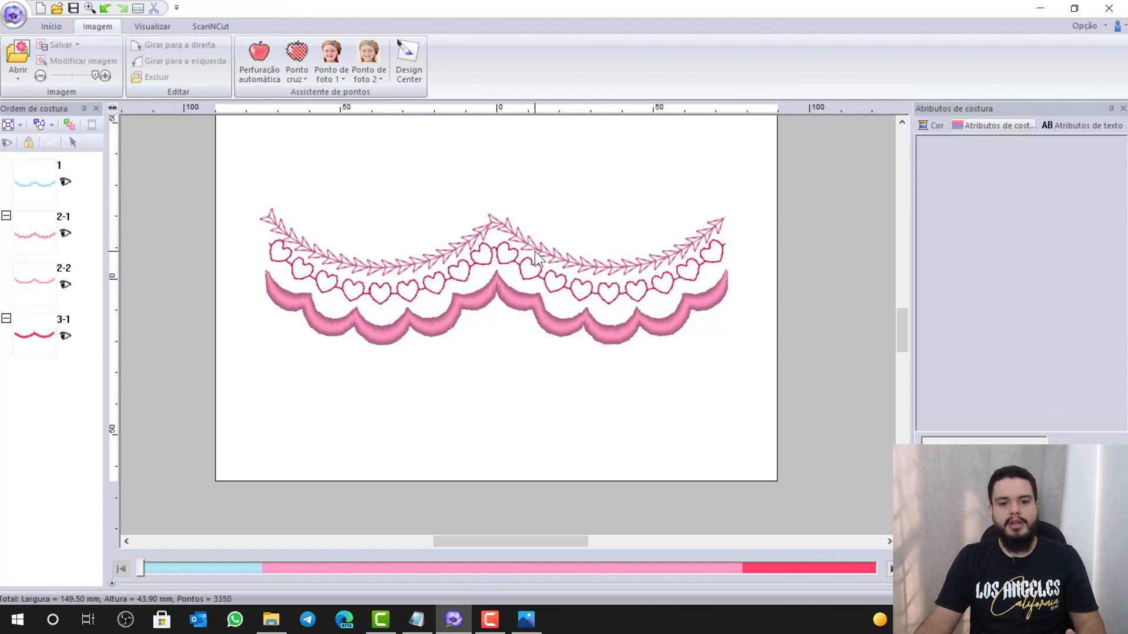
# Box-select the whole border and apply Centralizar so it sits in the middle of the hoop
pyautogui.moveTo(246, 179); pyautogui.dragTo(764, 375)
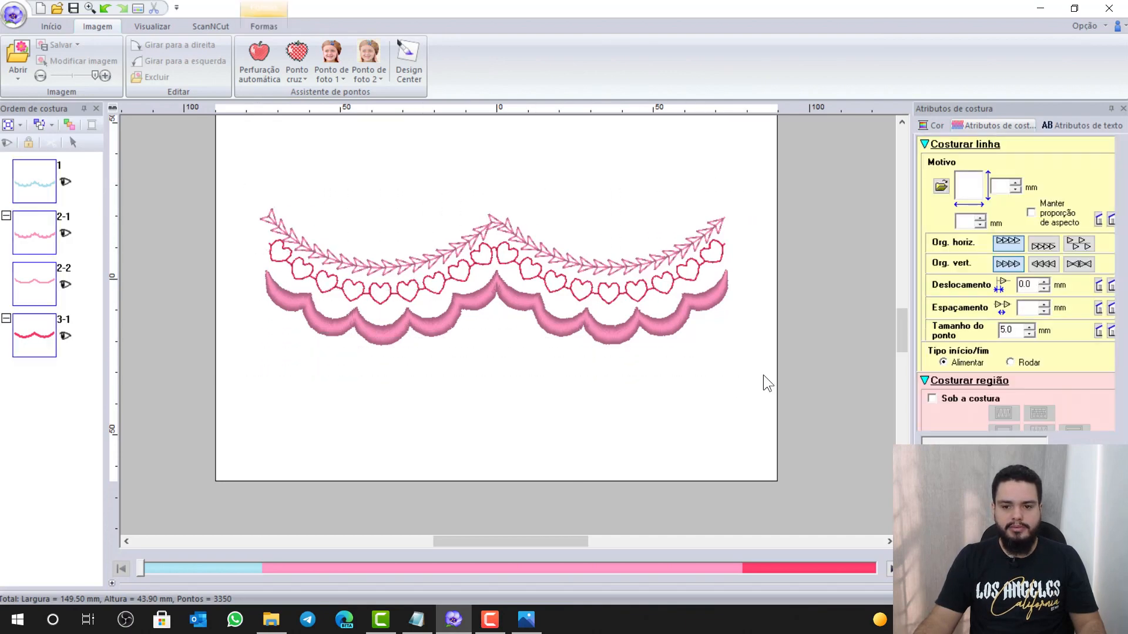
pyautogui.rightClick(590, 324)
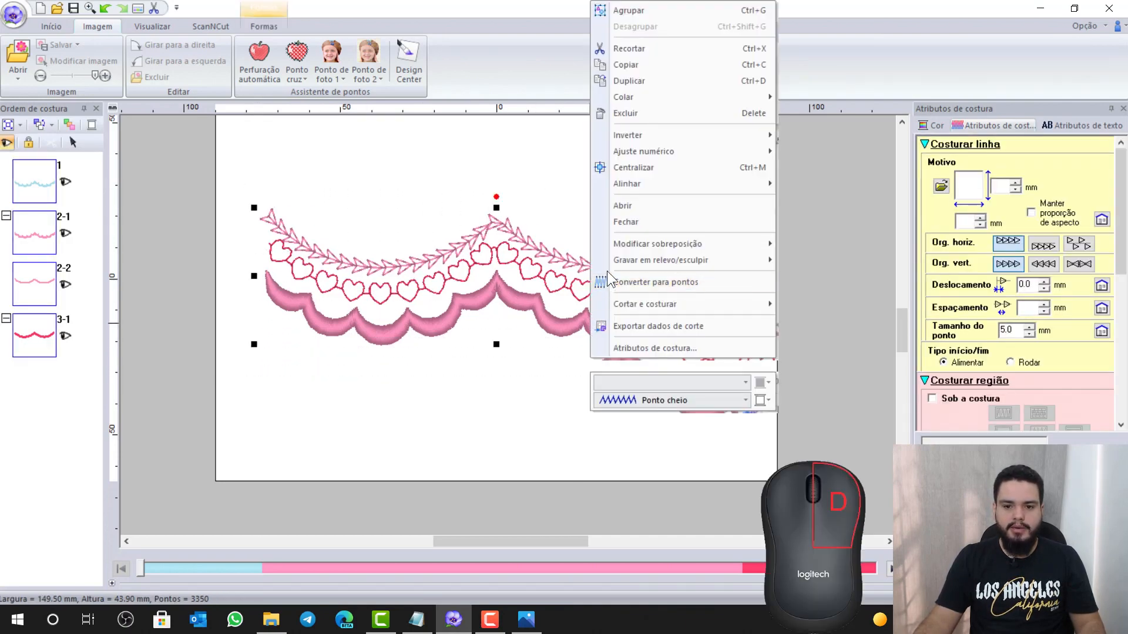
pyautogui.click(632, 169)
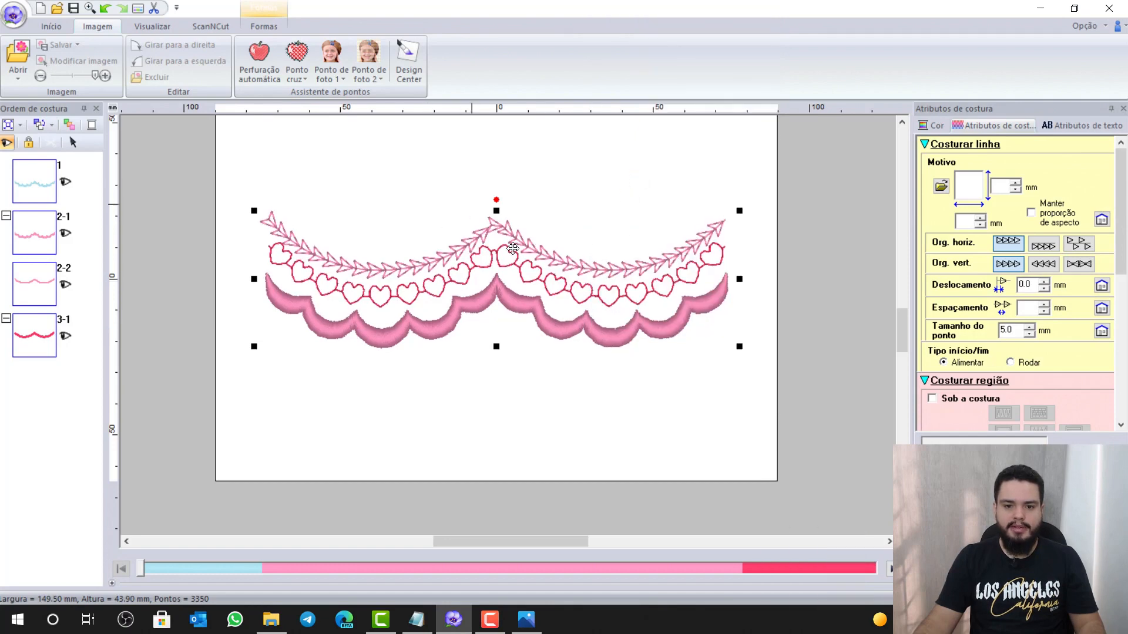
pyautogui.scroll(1, 601, 288)
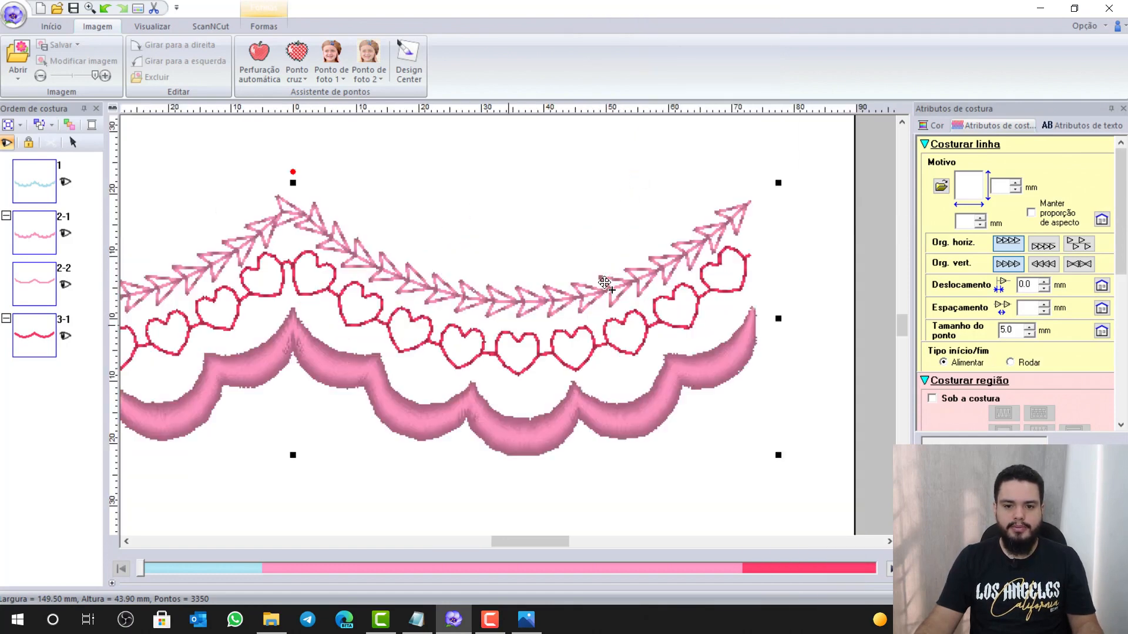
pyautogui.scroll(-2, 513, 333)
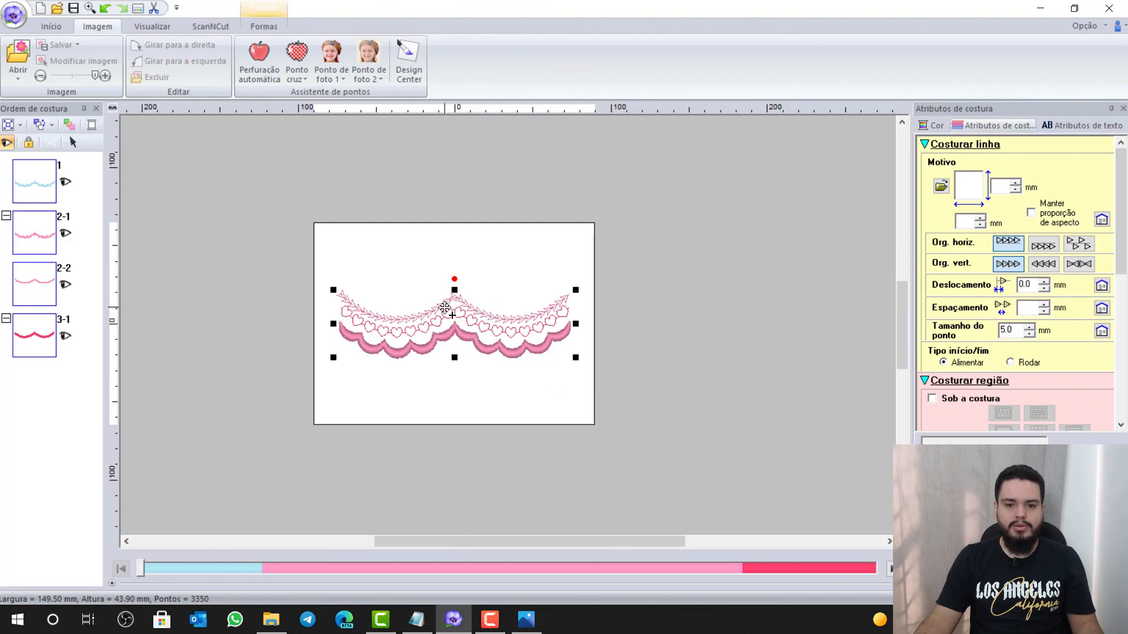
pyautogui.scroll(1, 449, 307)
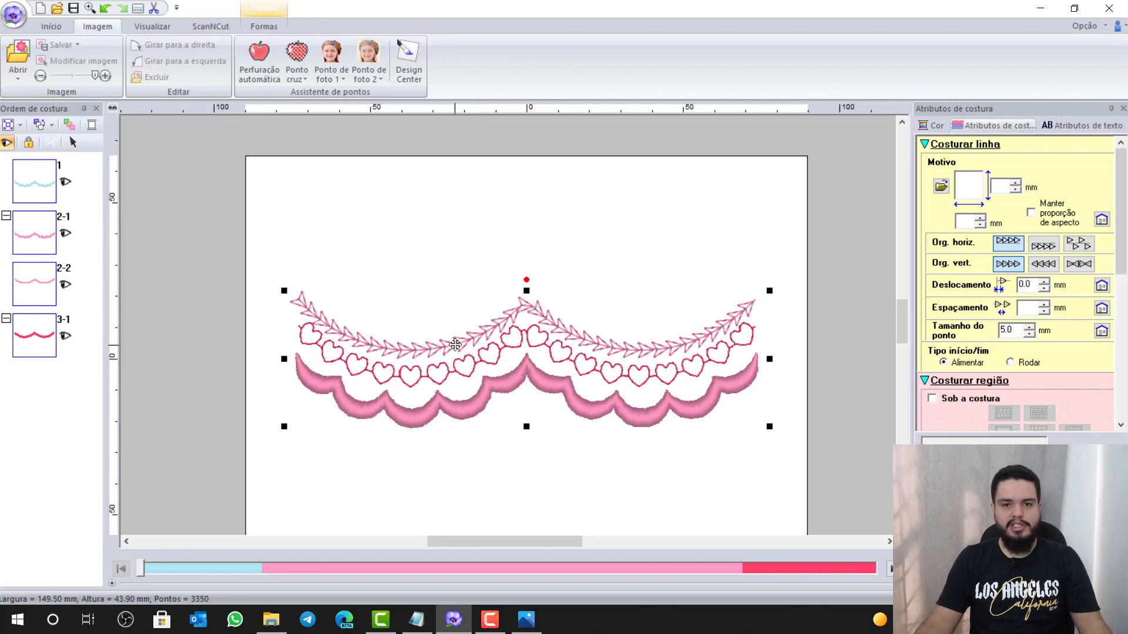
# Confirm in Configurações de desenho that the hoop stays 130 x 180 mm, cancelling without changes
pyautogui.click(15, 22)
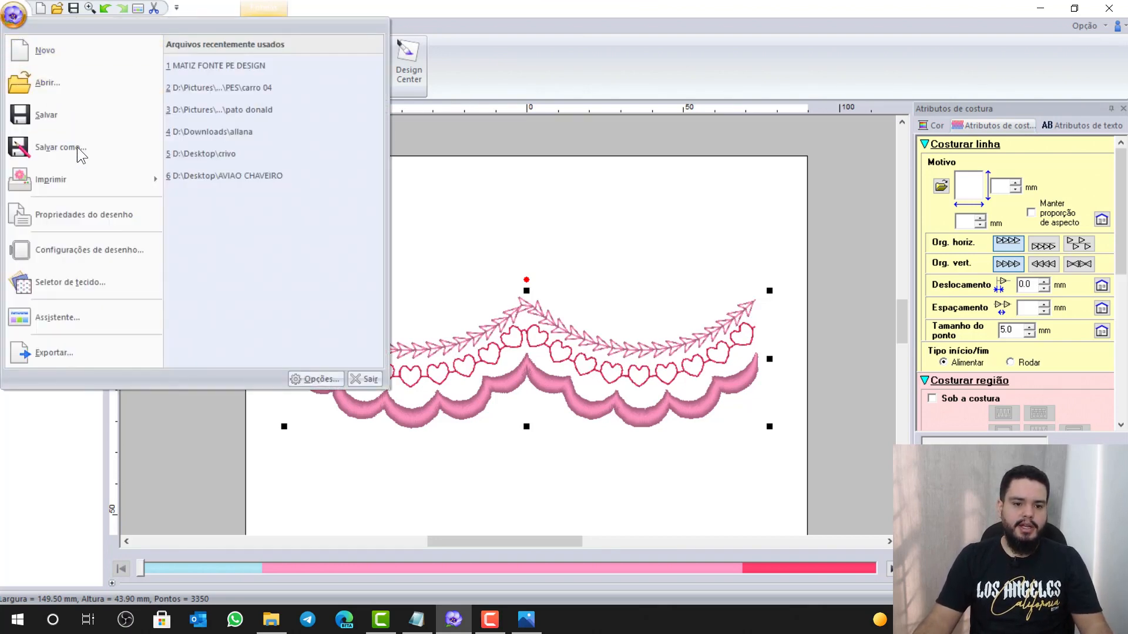
pyautogui.click(98, 250)
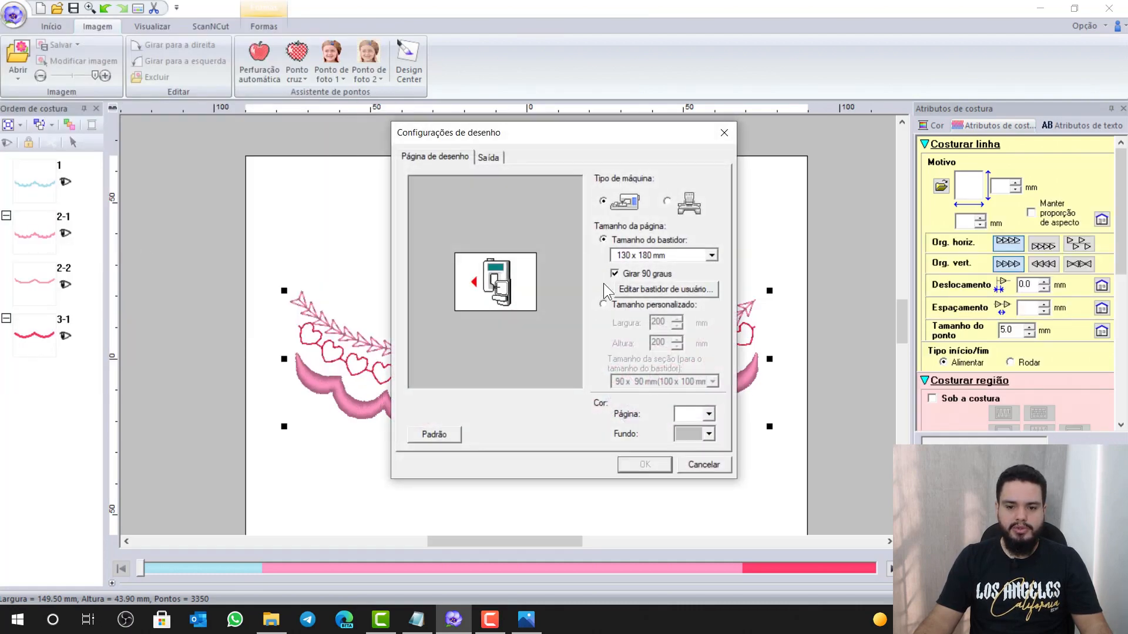
pyautogui.click(663, 254)
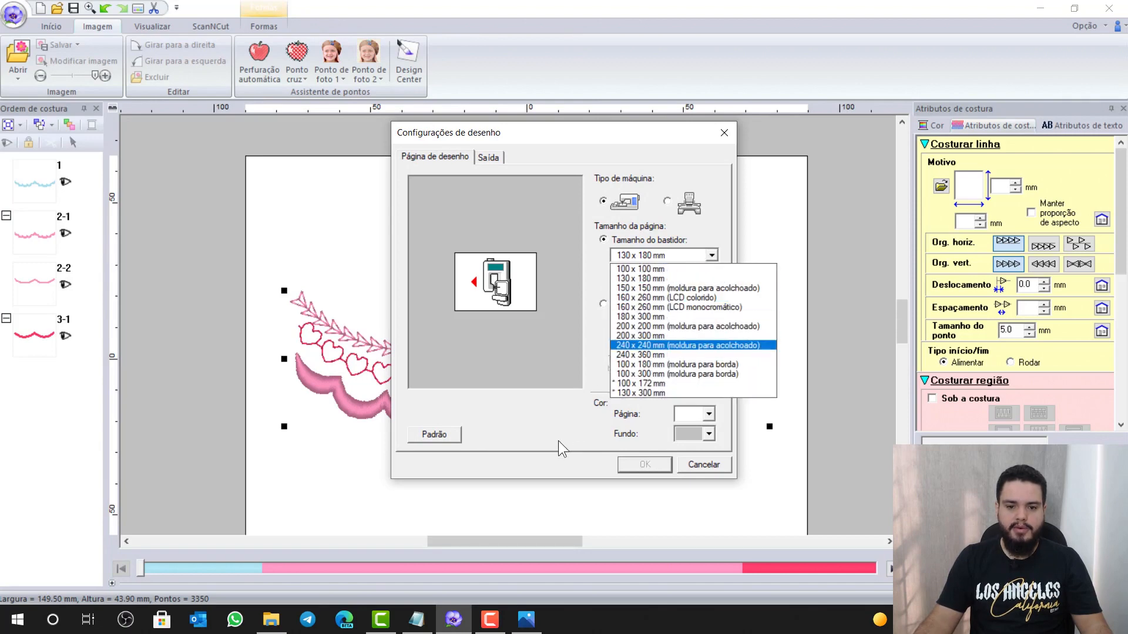
pyautogui.click(699, 470)
pyautogui.click(702, 470)
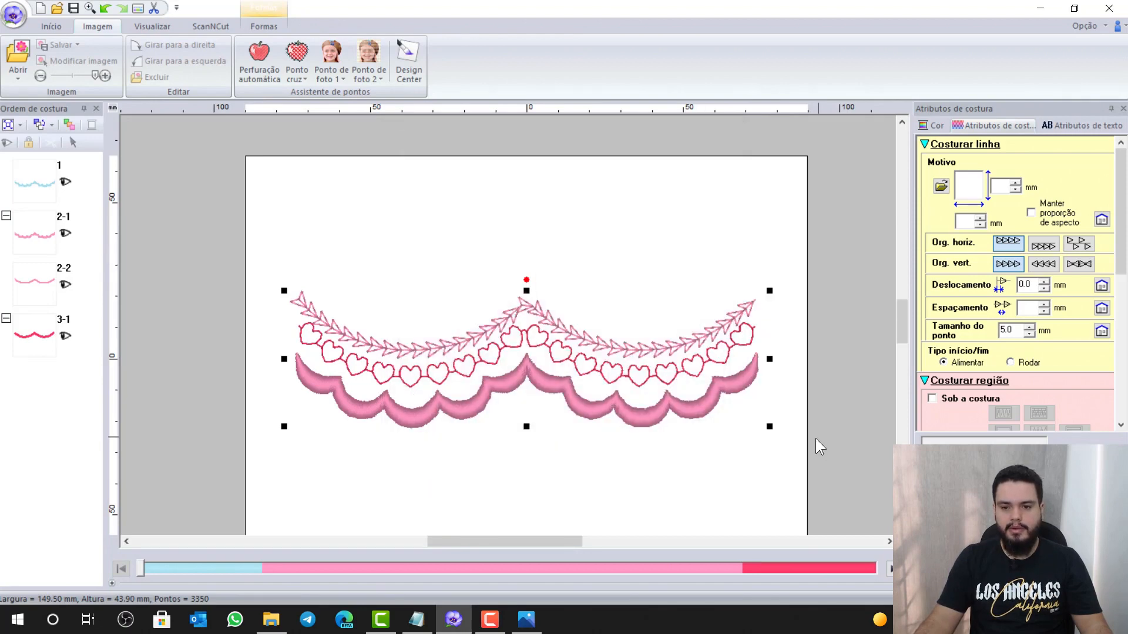
pyautogui.click(785, 461)
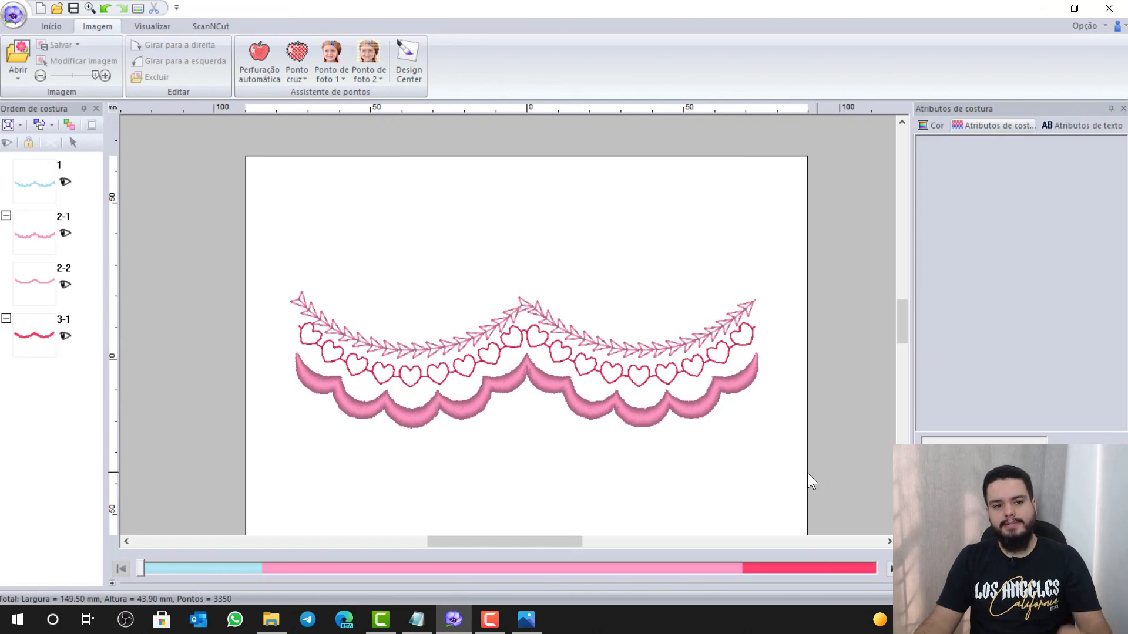
pyautogui.click(12, 24)
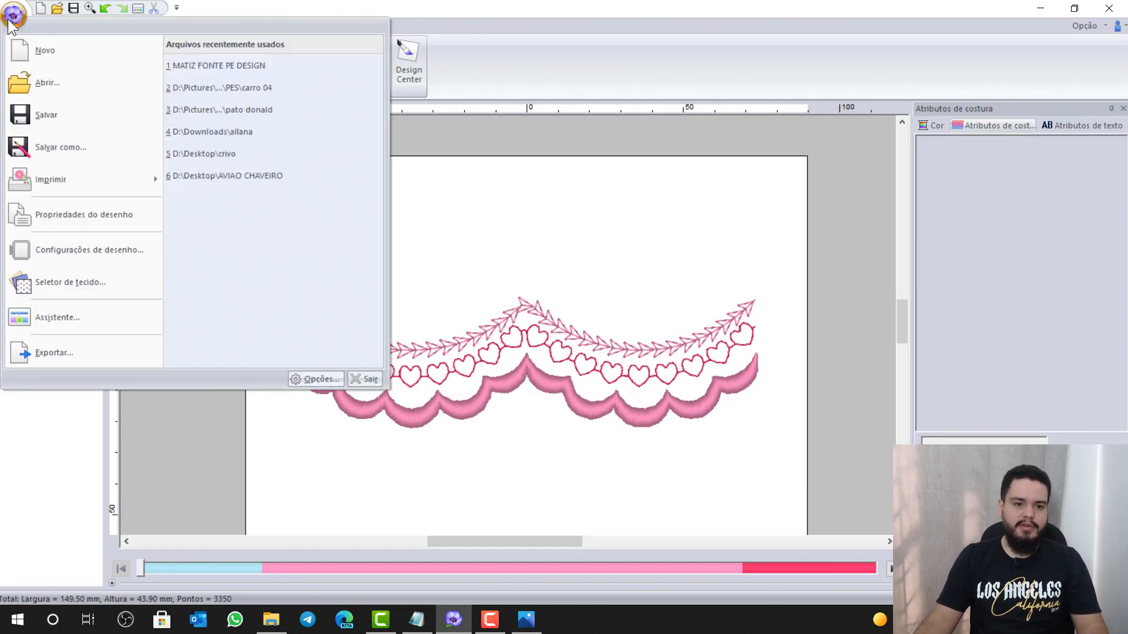
# Save the design to the desktop as 'BARRADO TOALHA PE DESIGN' in PES format
pyautogui.click(76, 150)
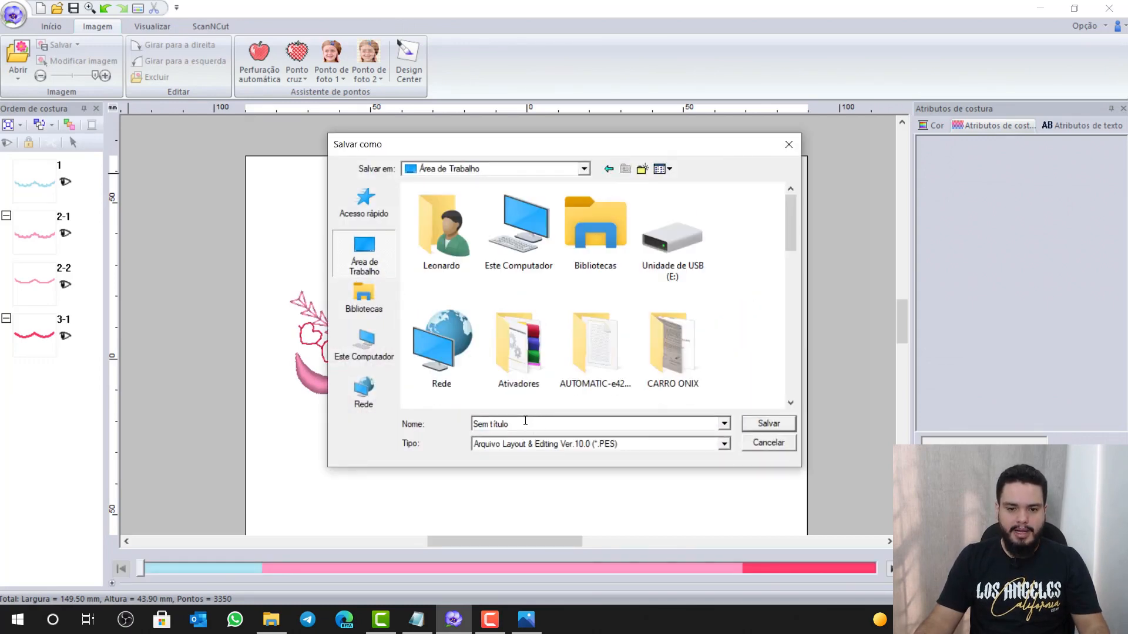
pyautogui.write('BARR')
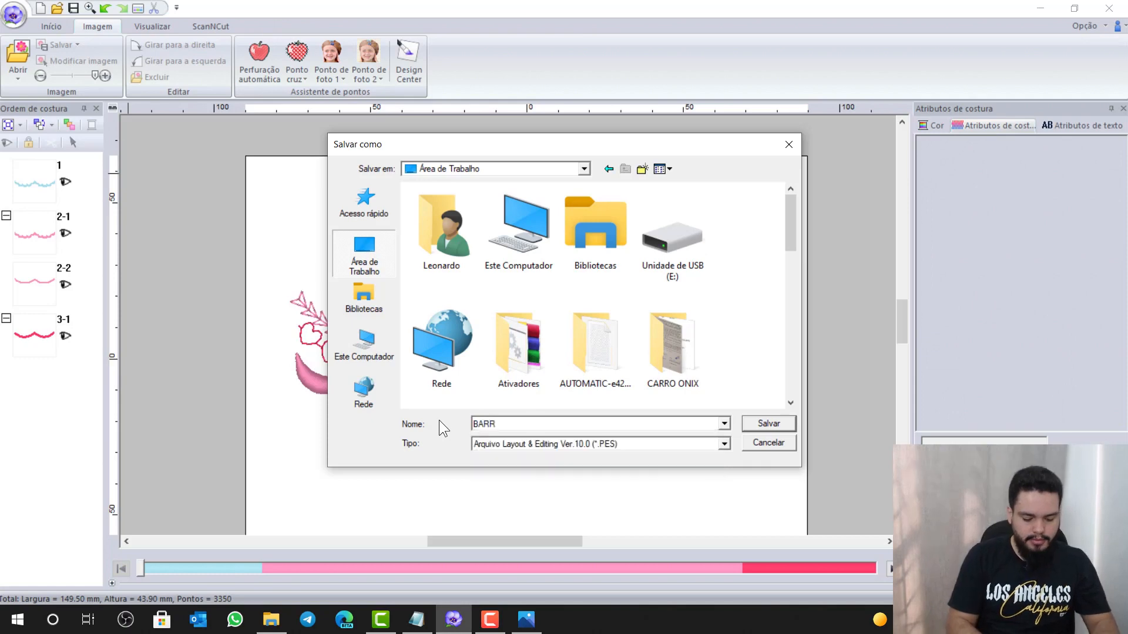
pyautogui.write('ADO TOALHA')
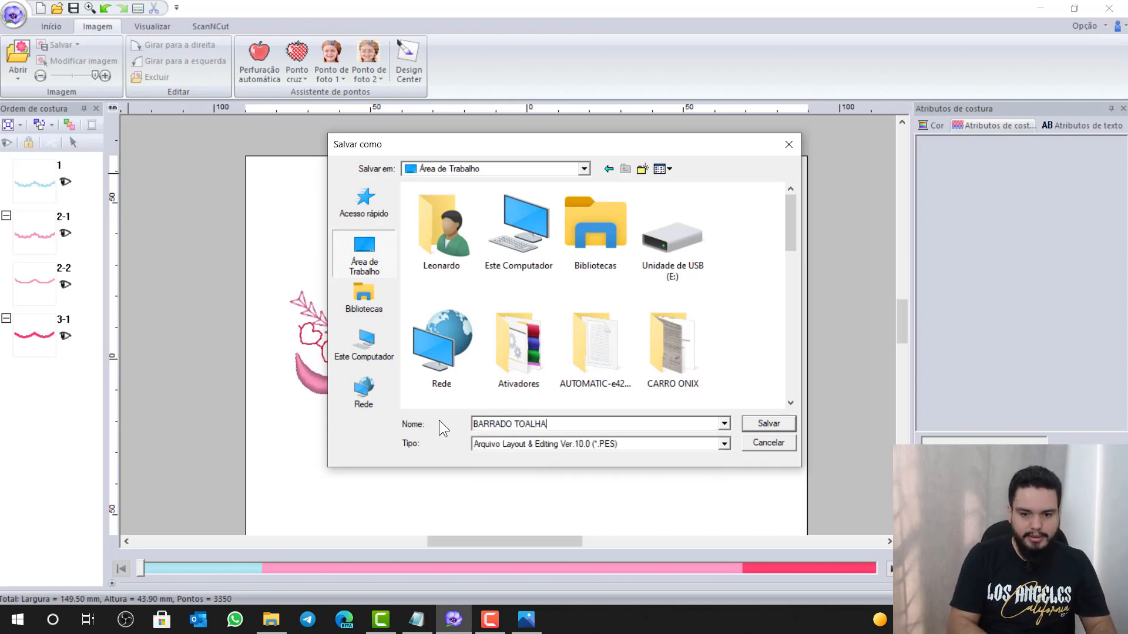
pyautogui.write(' PE DESIGN')
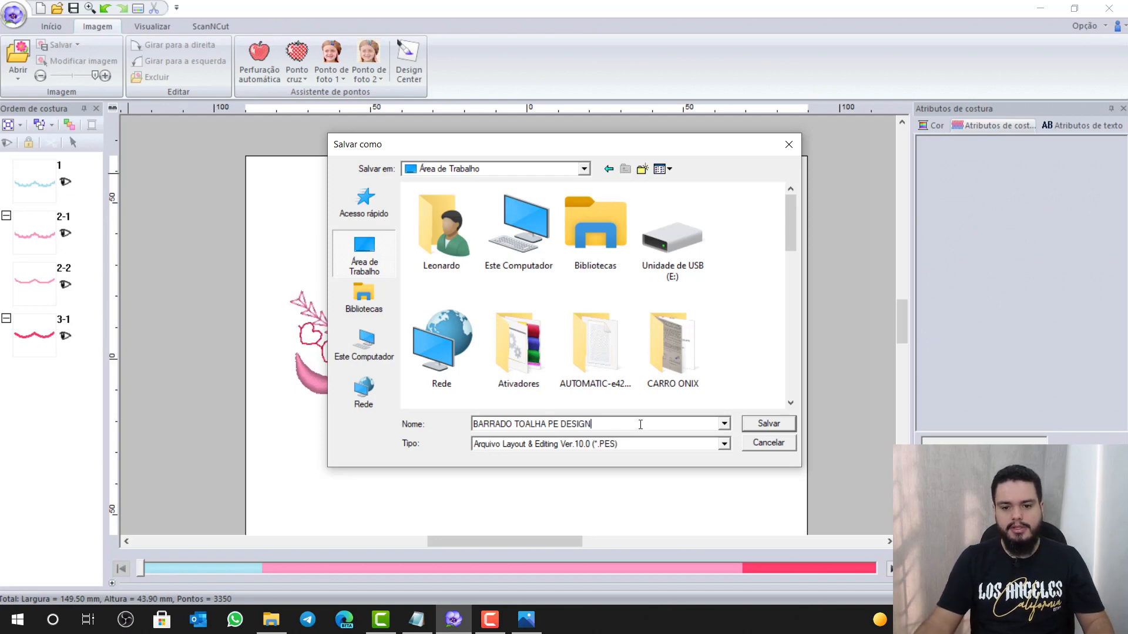
pyautogui.click(755, 427)
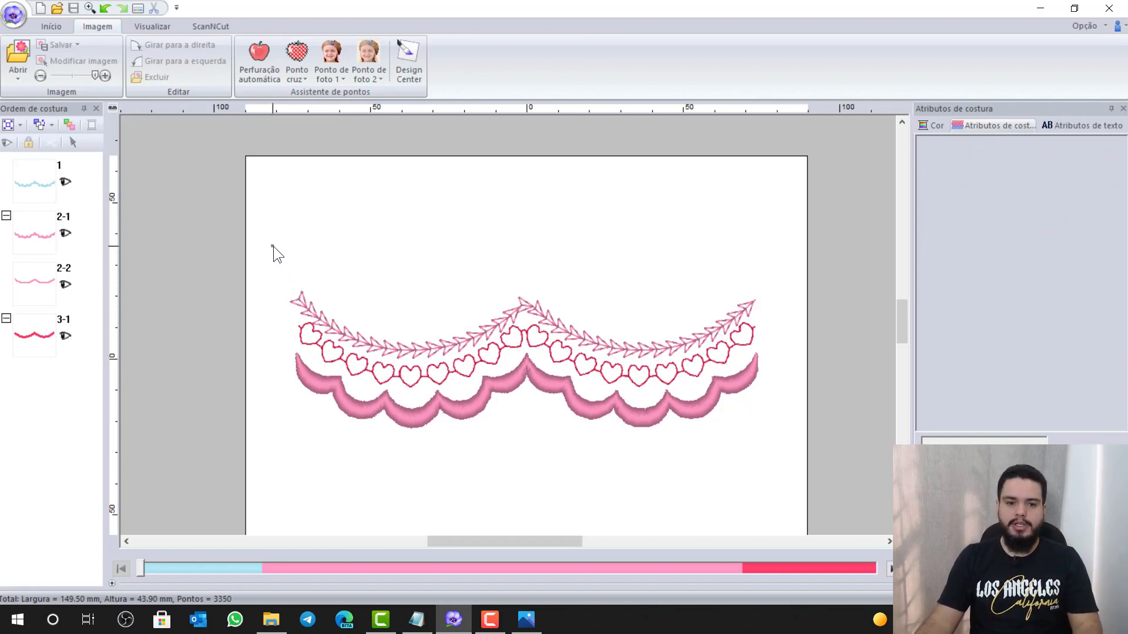
# Box-select every part of the border and apply Converter para pontos to turn it into stitches
pyautogui.moveTo(273, 246); pyautogui.dragTo(785, 476)
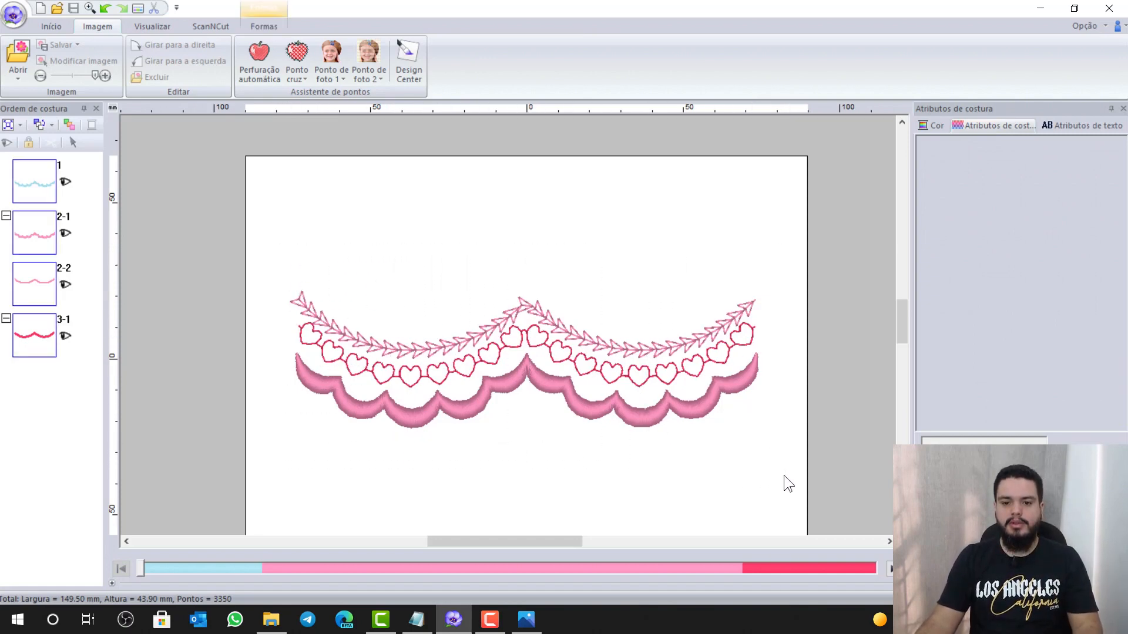
pyautogui.rightClick(633, 415)
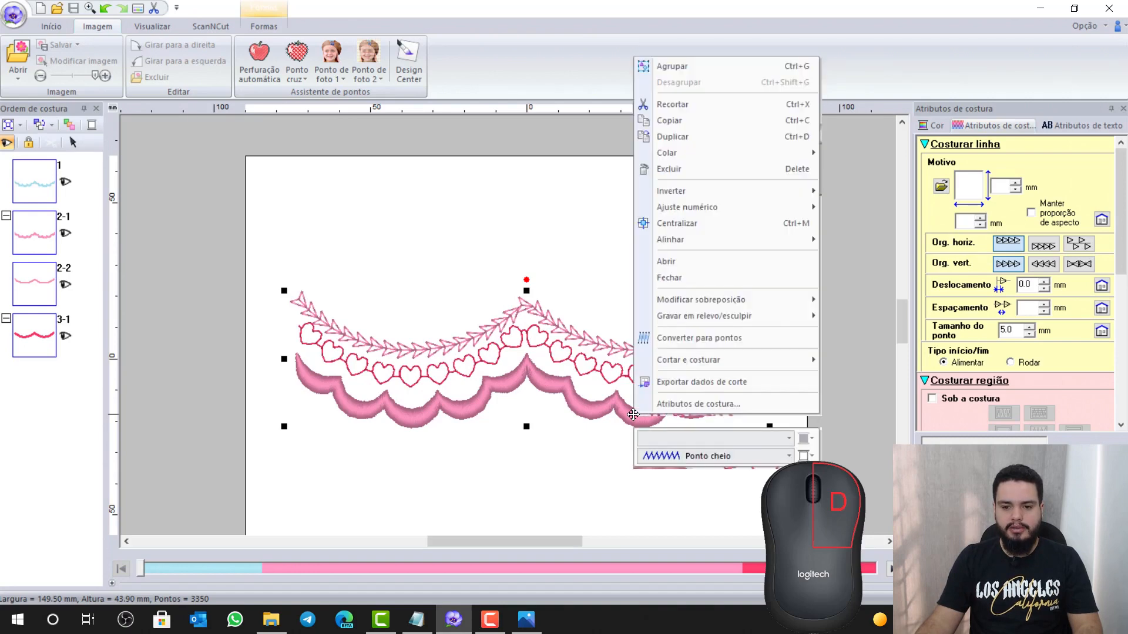
pyautogui.click(709, 340)
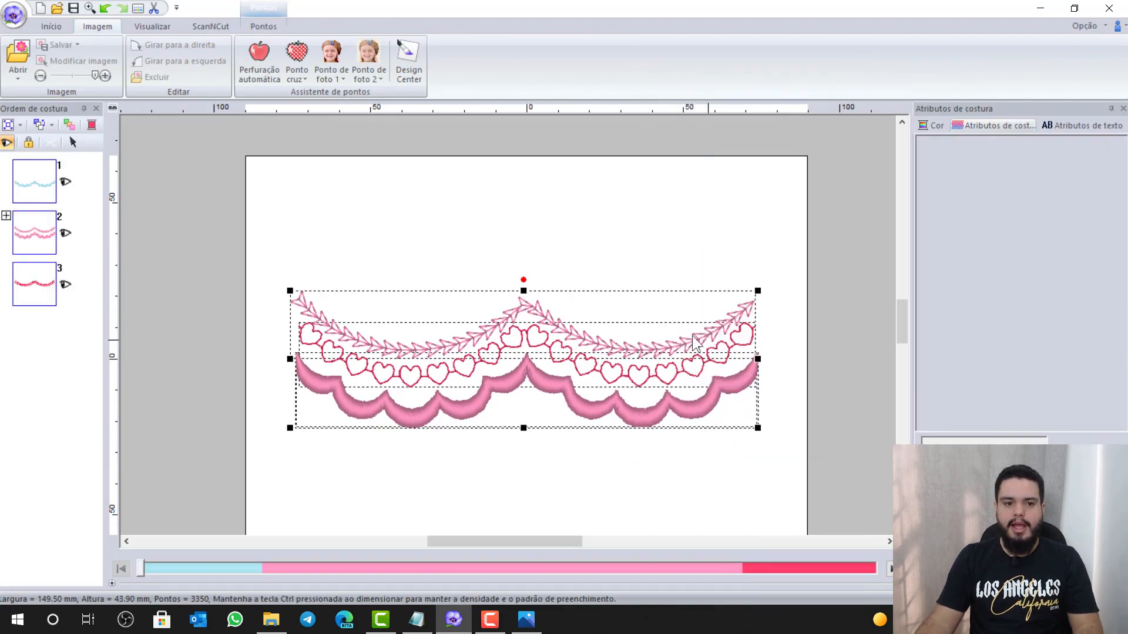
pyautogui.click(19, 24)
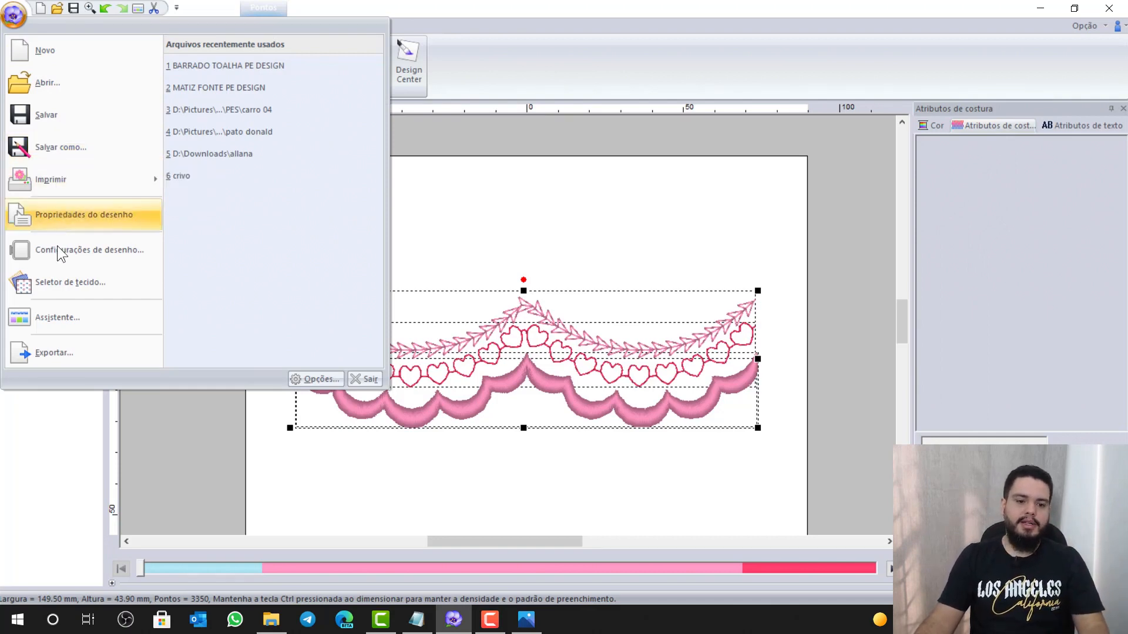
# Export the border to the desktop as 'BARRADO TOALHA PE DESIGN' in Singer (*.XXX) format
pyautogui.click(65, 354)
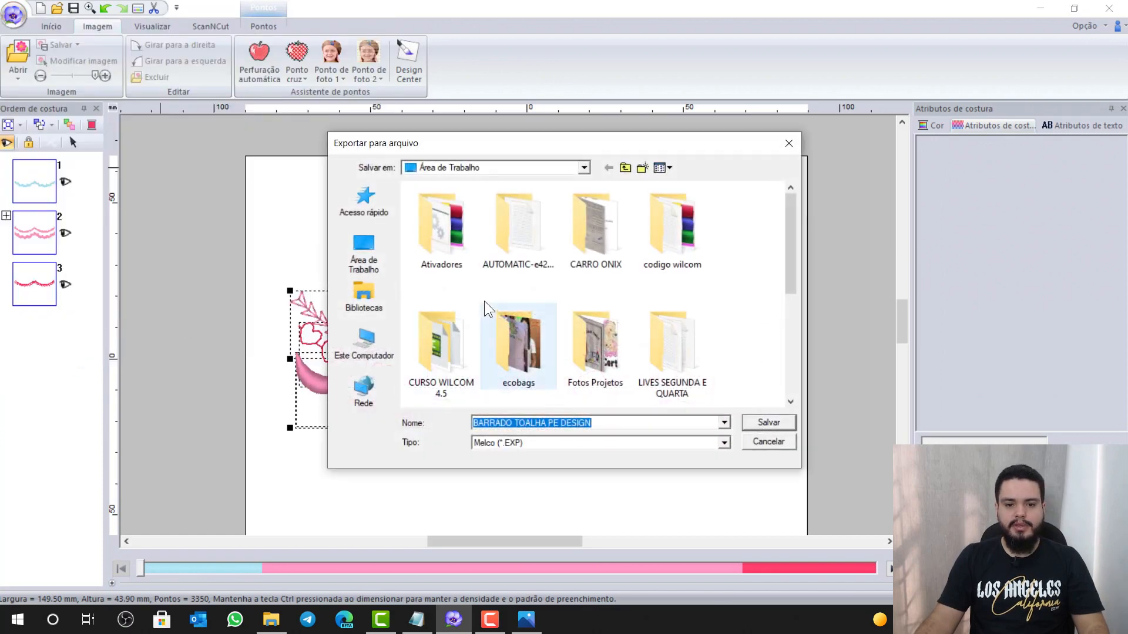
pyautogui.click(347, 245)
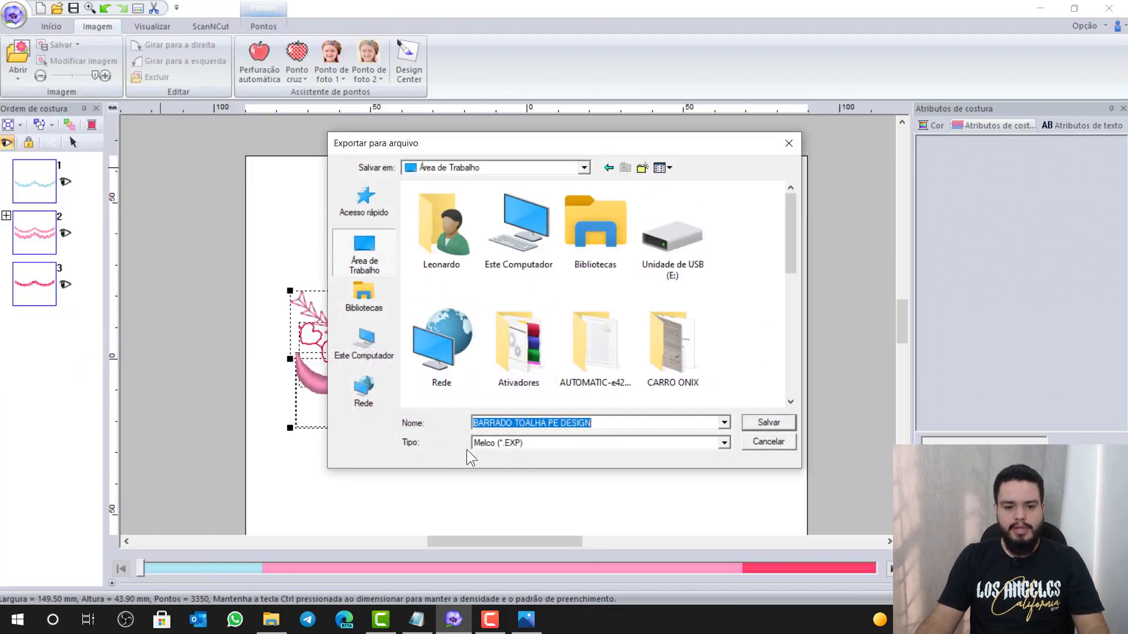
pyautogui.click(528, 446)
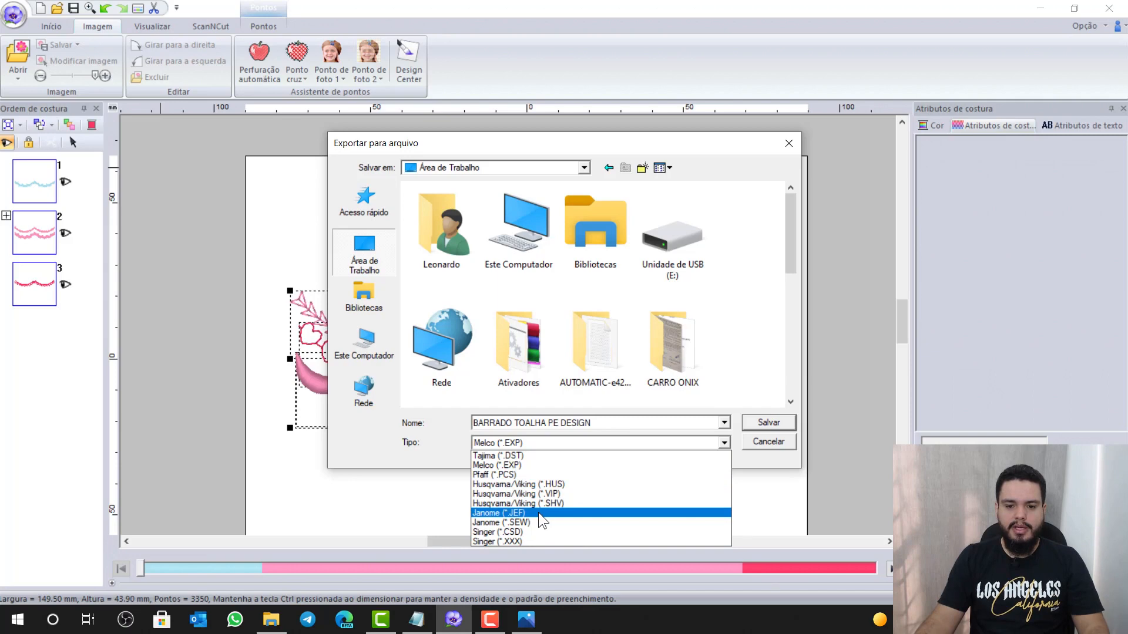
pyautogui.click(532, 541)
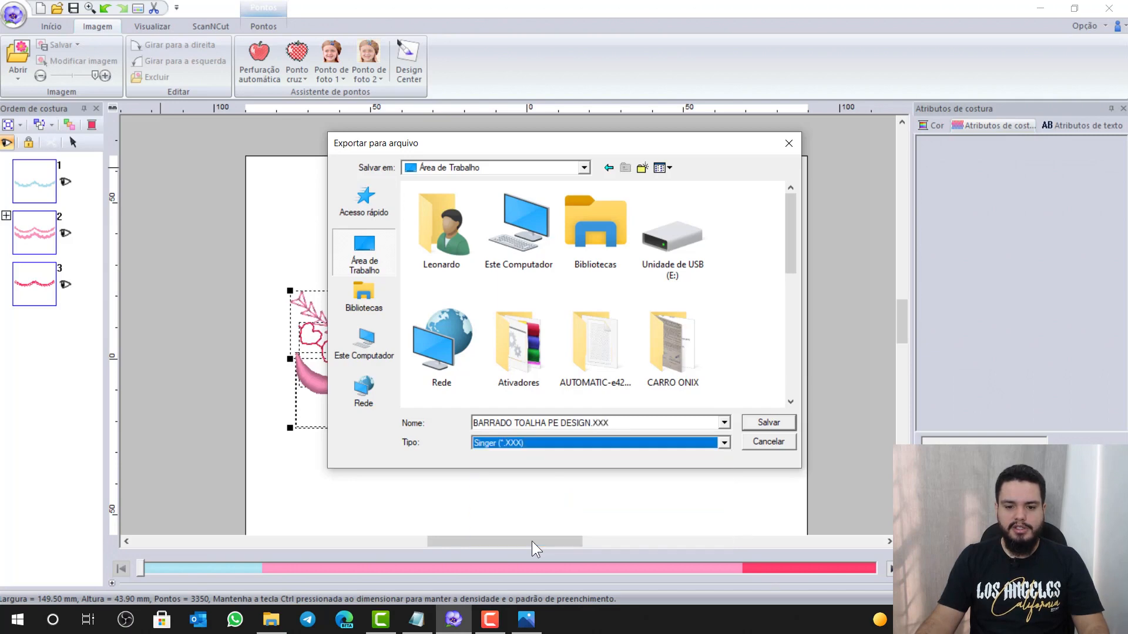
pyautogui.click(775, 424)
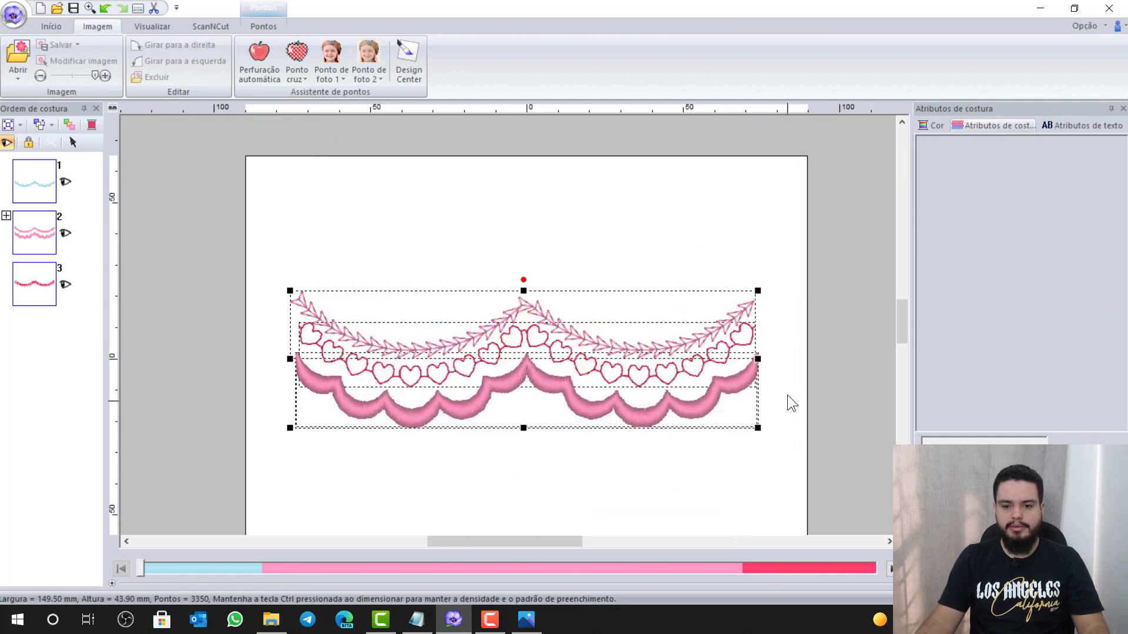
pyautogui.click(779, 336)
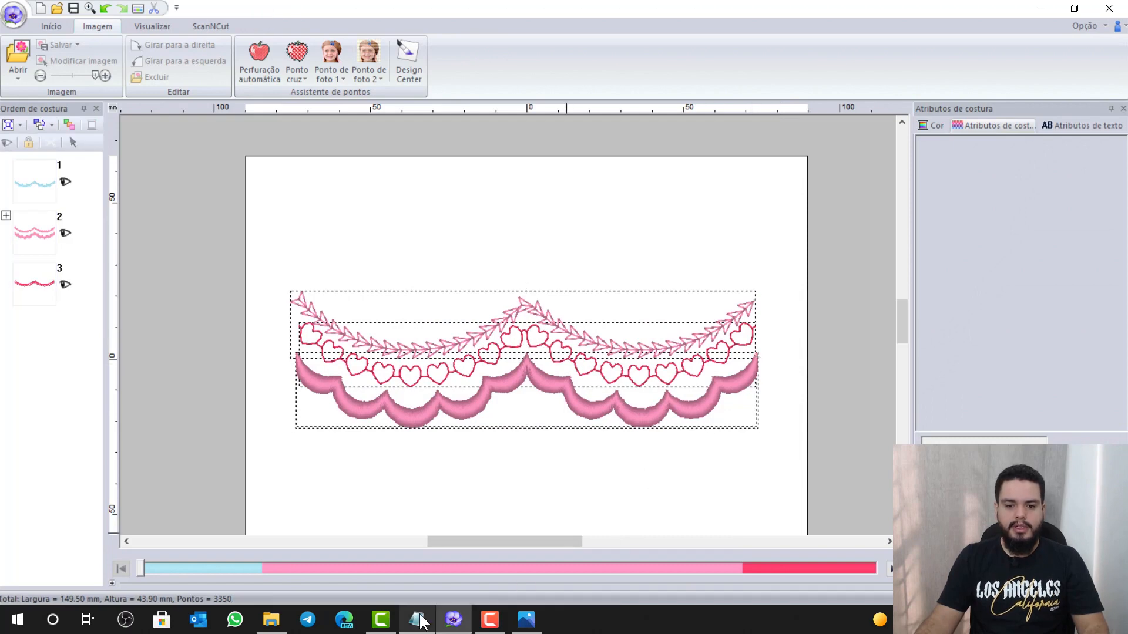
pyautogui.click(422, 621)
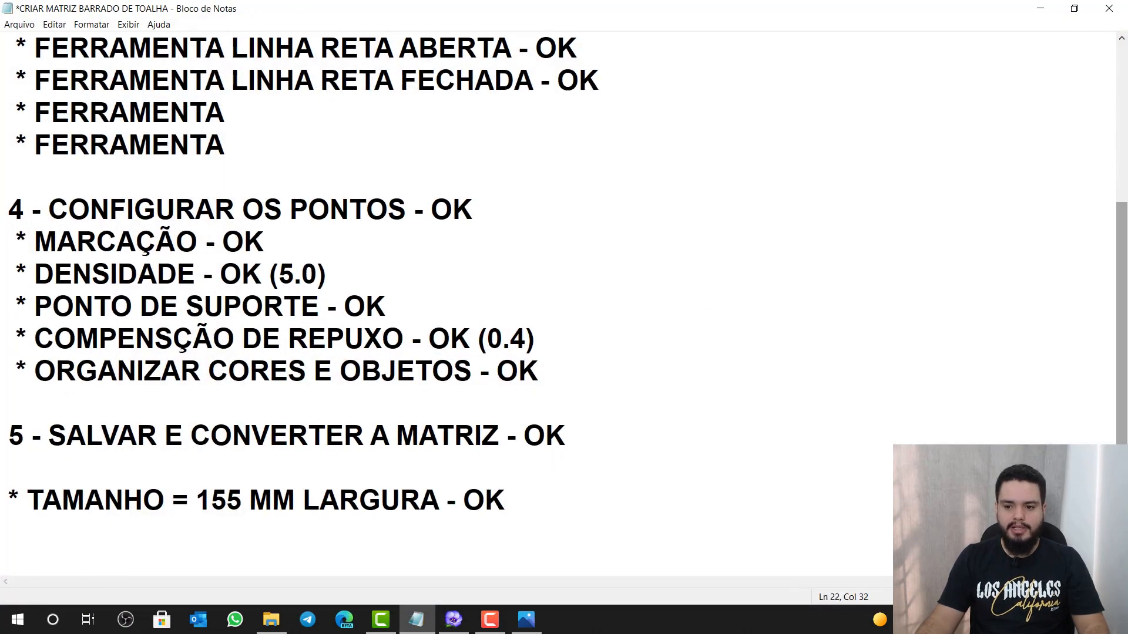
pyautogui.scroll(3, 564, 305)
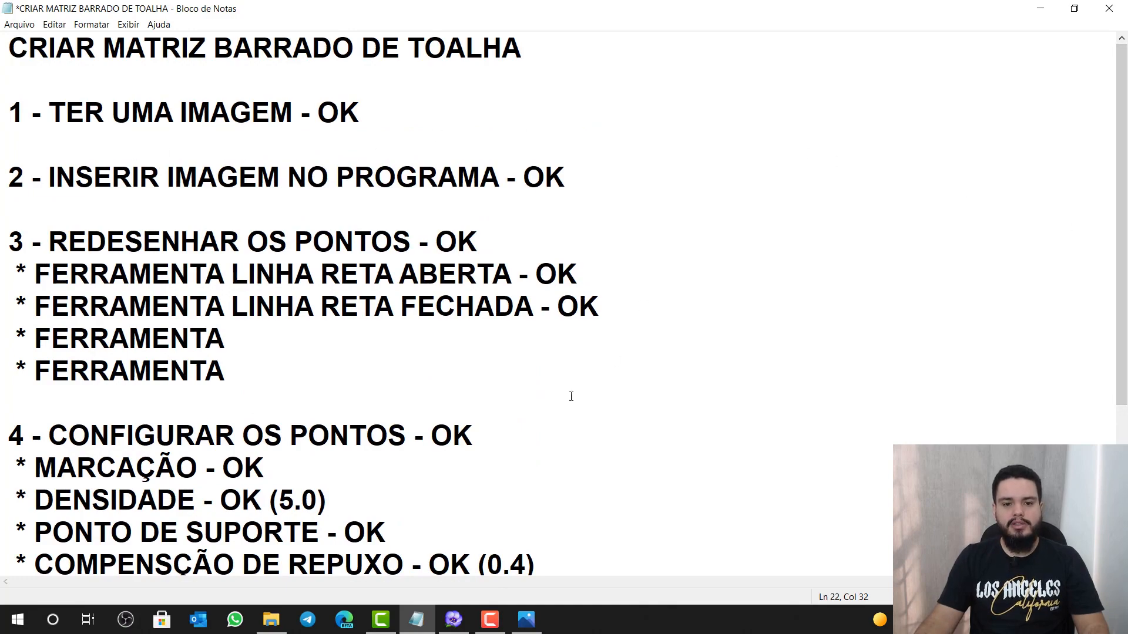
pyautogui.scroll(-3, 447, 432)
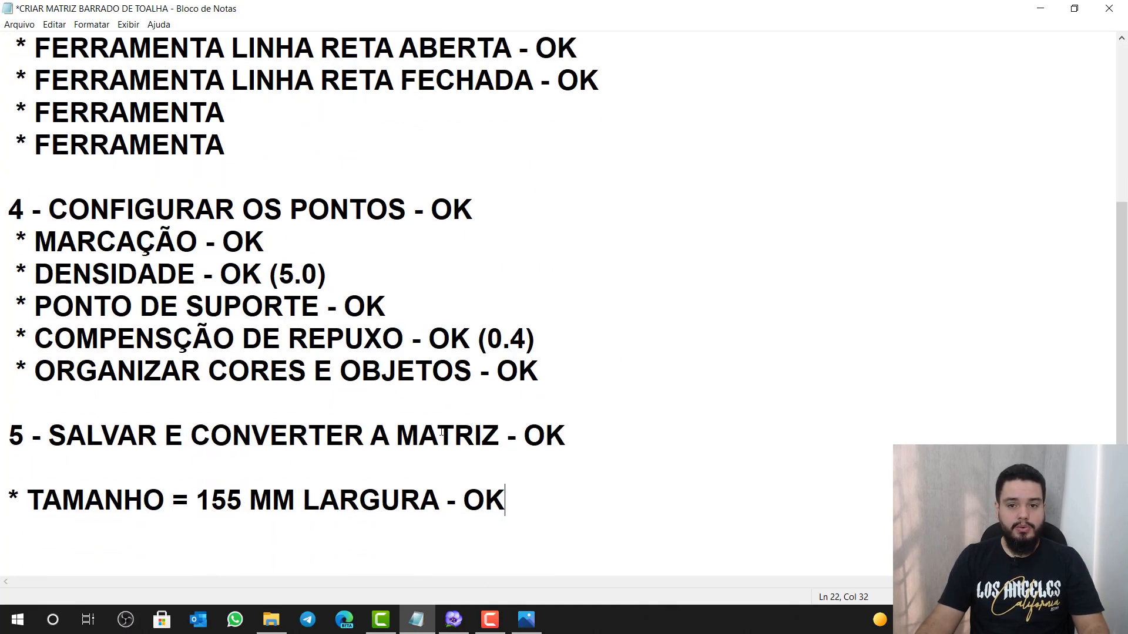
pyautogui.scroll(3, 446, 434)
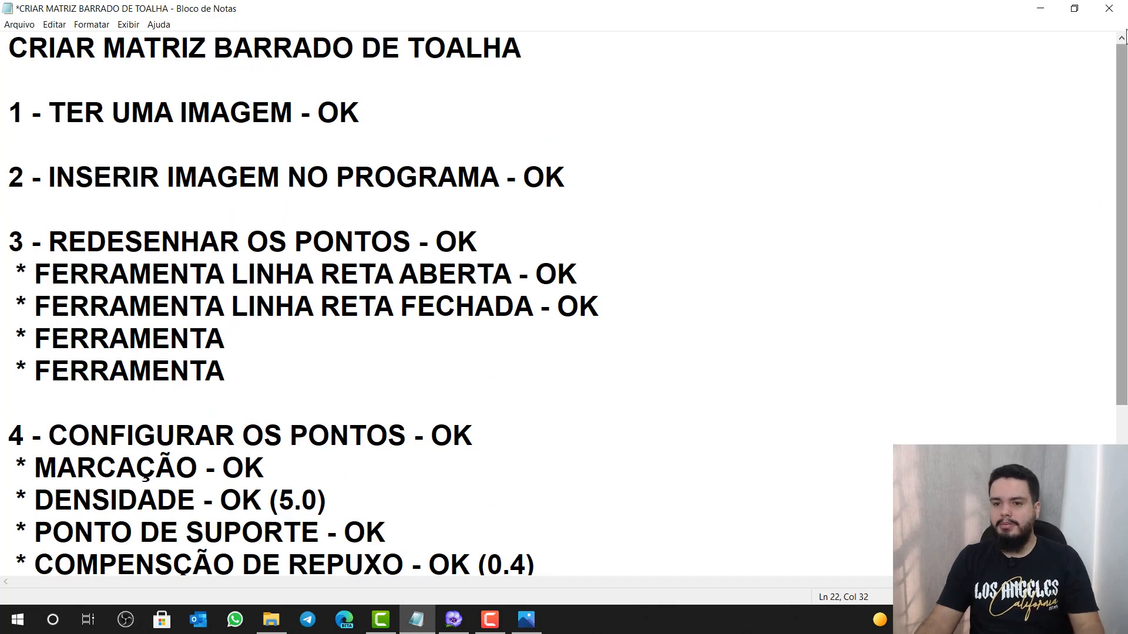
pyautogui.click(1040, 8)
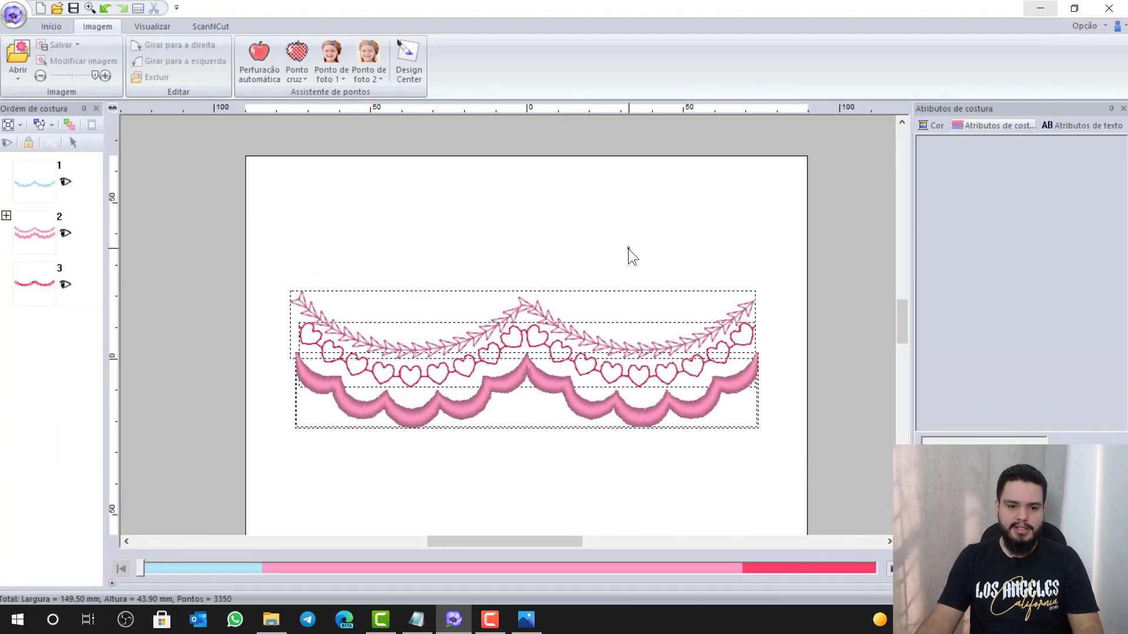